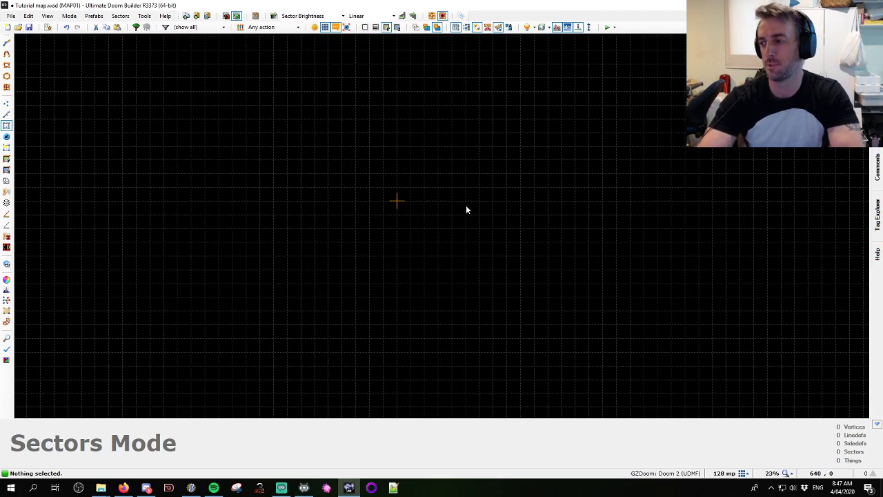
Start drawing a four-sided ellipse with its first corner at 256, -256, to the lower right of the map origin
middle_click_drag(400, 174, 411, 204)
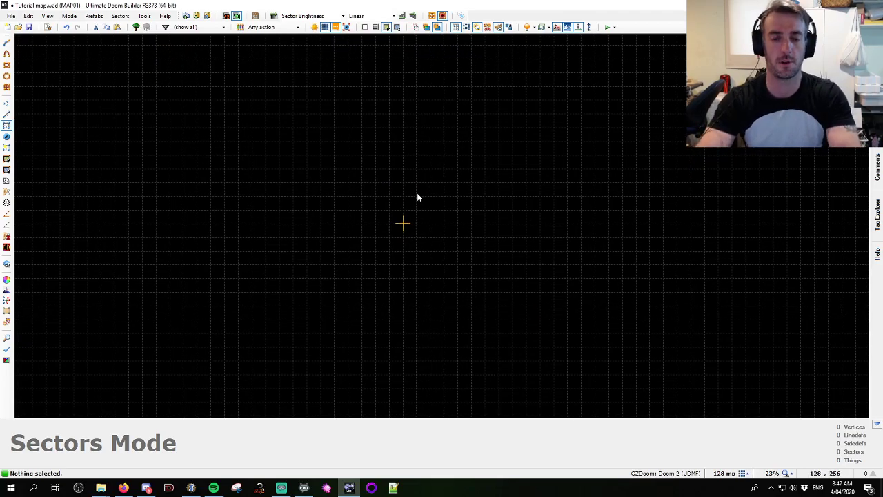
scroll(396, 202, "up", 1)
middle_click_drag(409, 219, 432, 233)
middle_click_drag(469, 268, 457, 238)
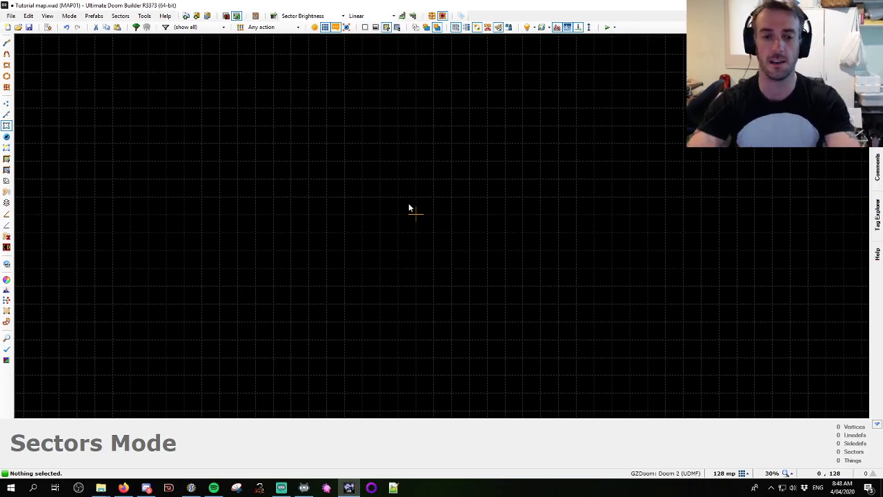
scroll(427, 225, "up", 2)
key("alt+shift+d")
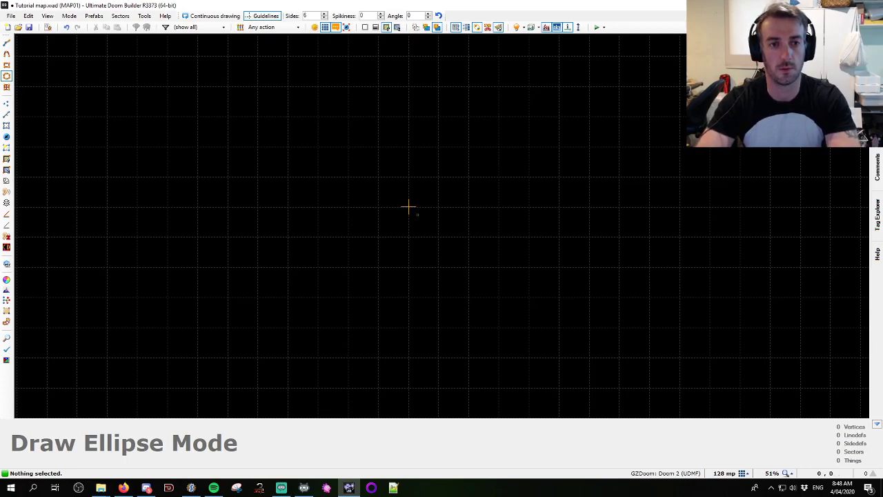
scroll(411, 211, "down", 3)
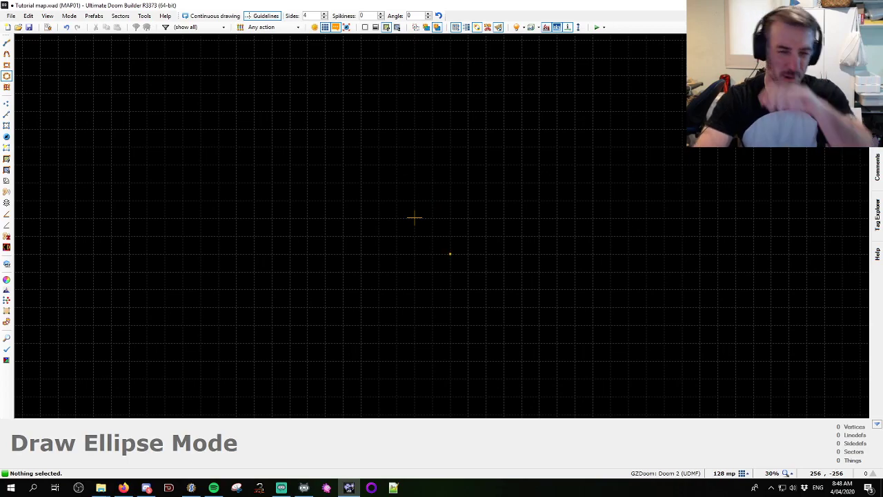
mouse_move(450, 254)
left_mouse_down()
mouse_move(351, 161)
mouse_move(378, 160)
mouse_move(378, 182)
mouse_move(300, 5)
left_mouse_up()
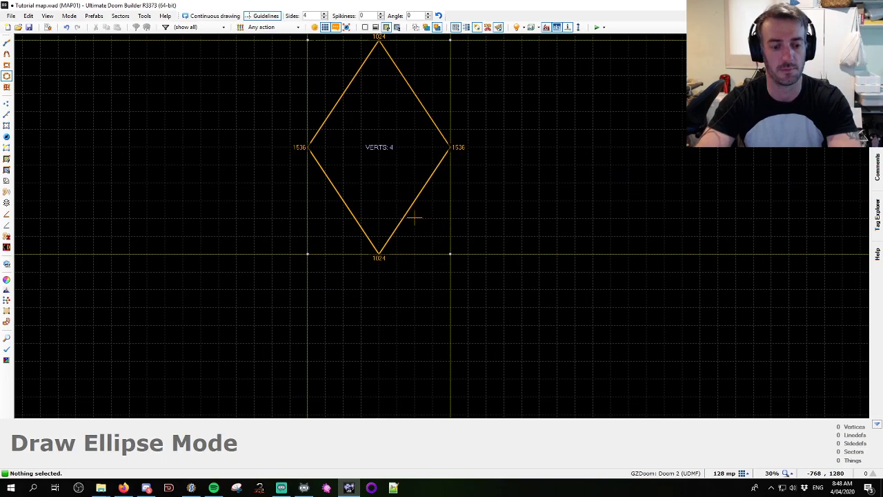
Try three, four and five sides for the ellipse, return to four, and finish it as a 512 by 512 diamond centred on the origin
left_click(324, 18)
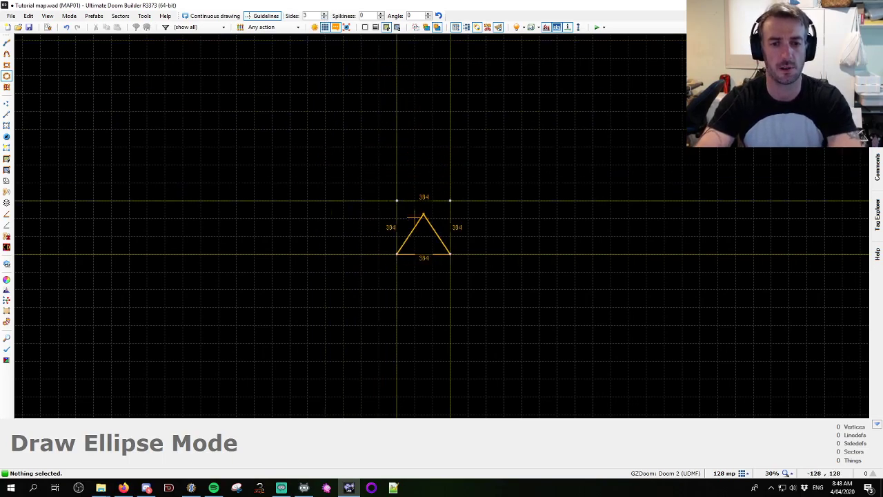
left_click(324, 13)
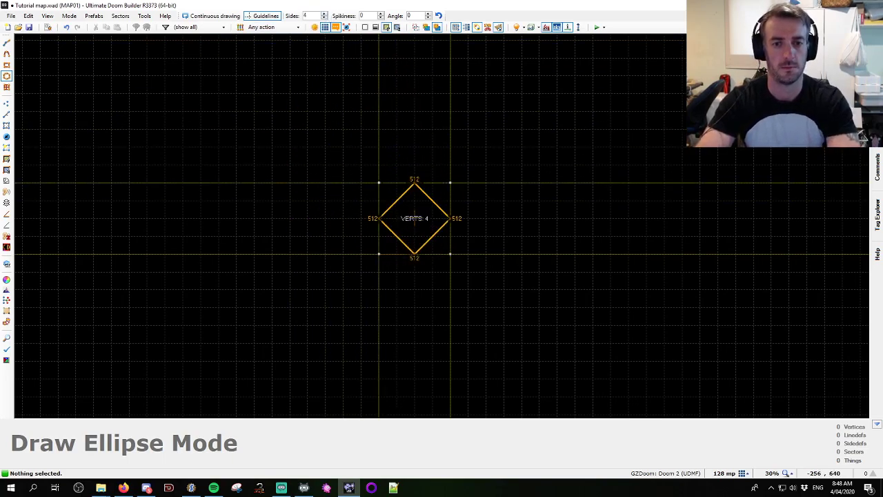
left_click(324, 13)
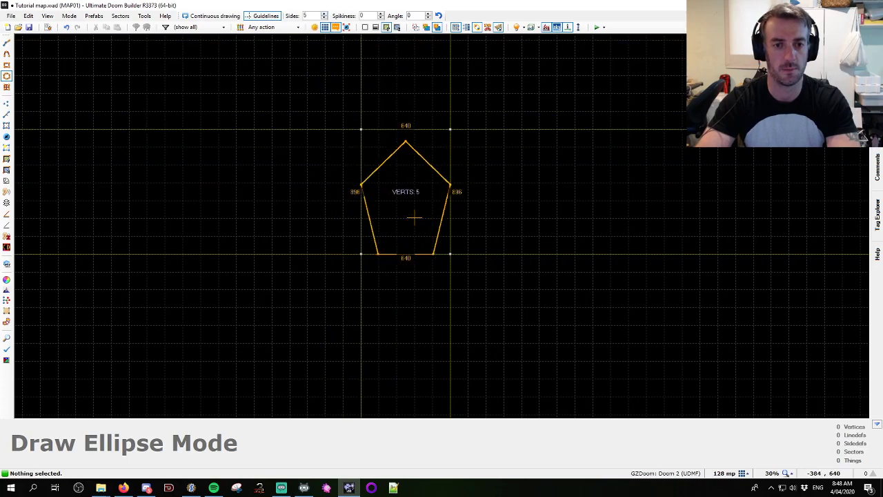
left_click(324, 18)
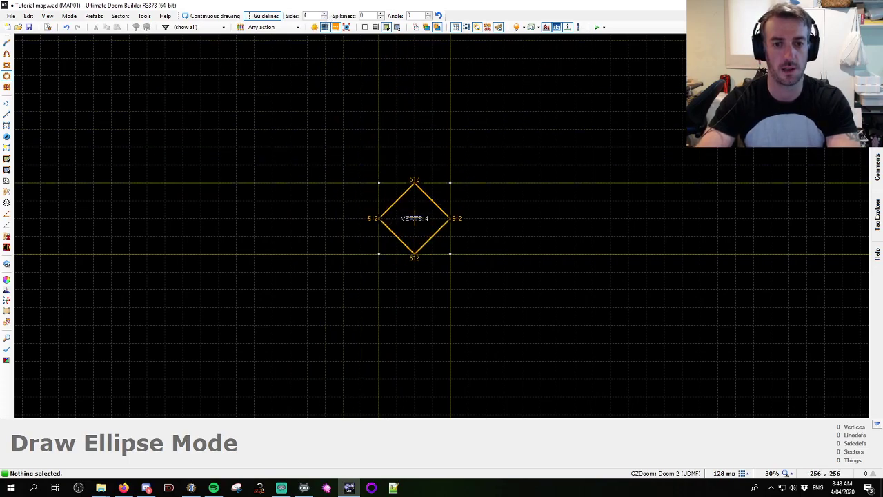
left_click(450, 254)
scroll(440, 241, "up", 5)
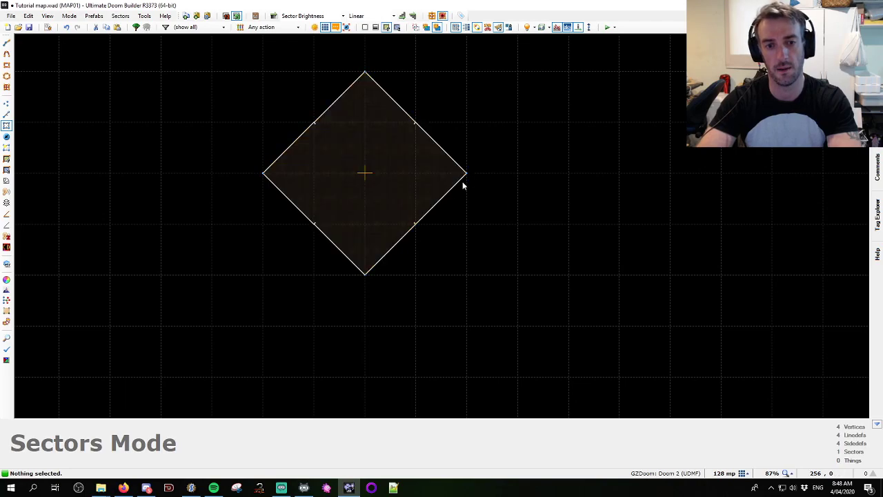
Try a four-sided ellipse at 90 and 45 degree angles to the right of the diamond, and cancel it
scroll(430, 216, "down", 5)
scroll(465, 207, "up", 2)
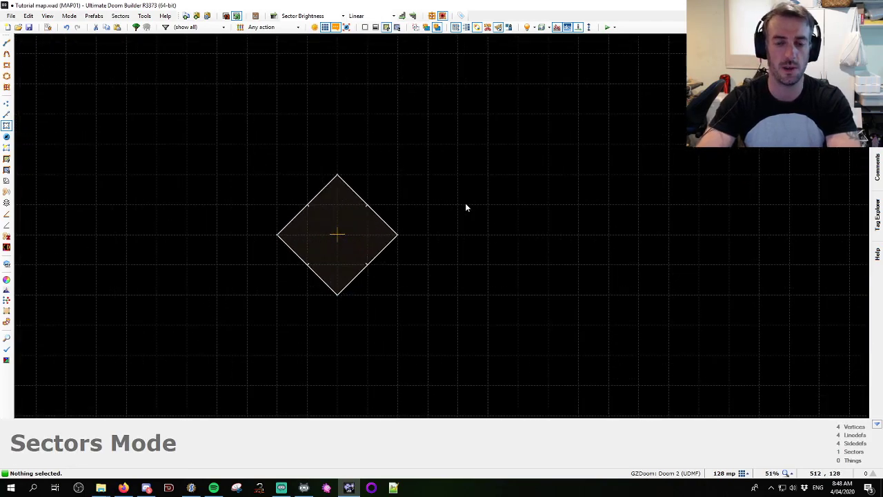
key("ctrl+alt+d")
left_click(579, 294)
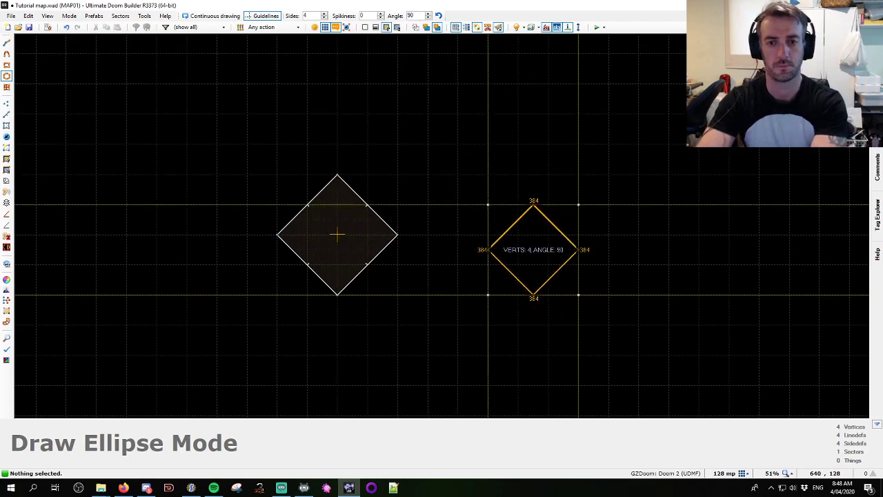
key("Escape")
key("e")
left_click(547, 265)
left_click(428, 18)
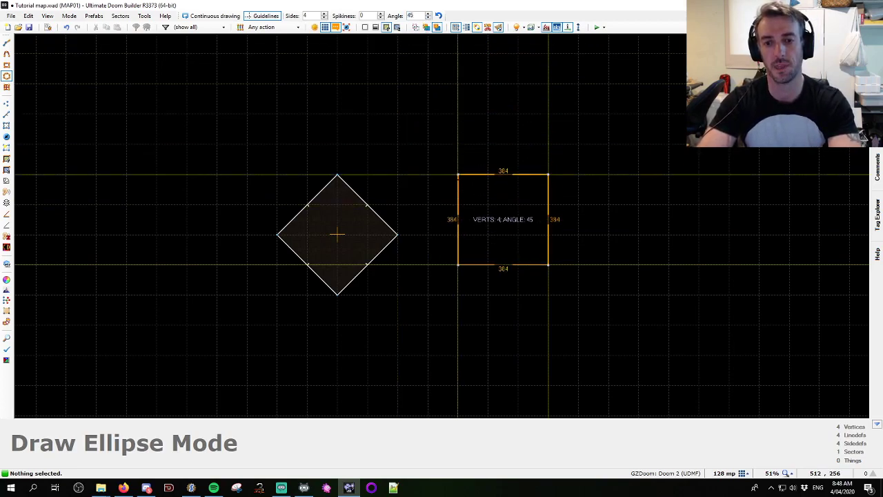
key("Escape")
Reset the ellipse settings, set five sides, and draw a 512 by 512 pentagon two grid squares left of the diamond
middle_click_drag(367, 98, 445, 104)
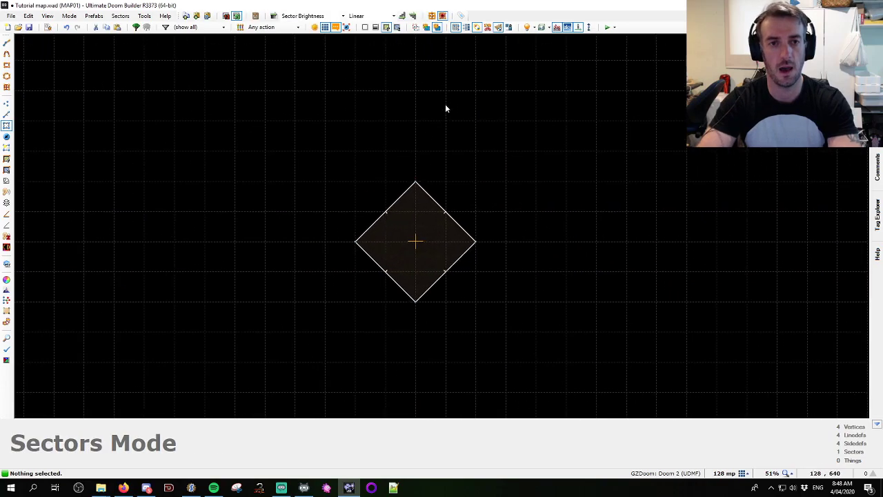
scroll(422, 253, "down", 3)
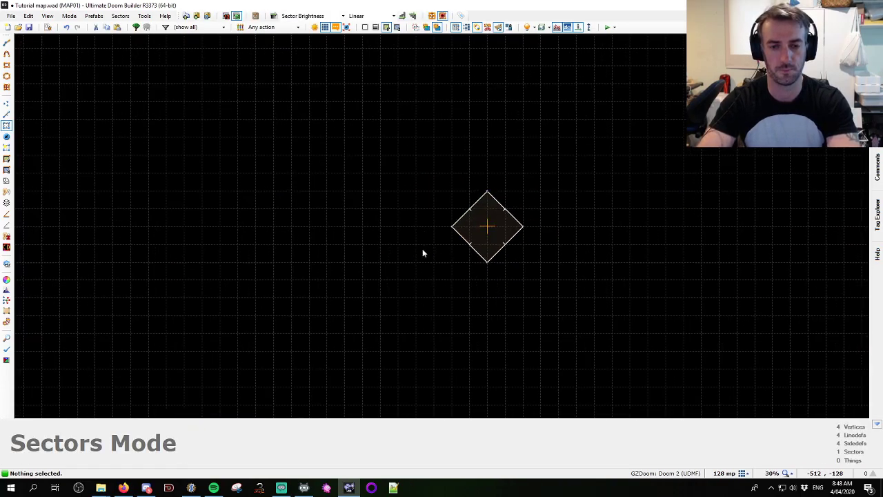
scroll(422, 252, "up", 3)
key("alt+shift+d")
left_click(422, 266)
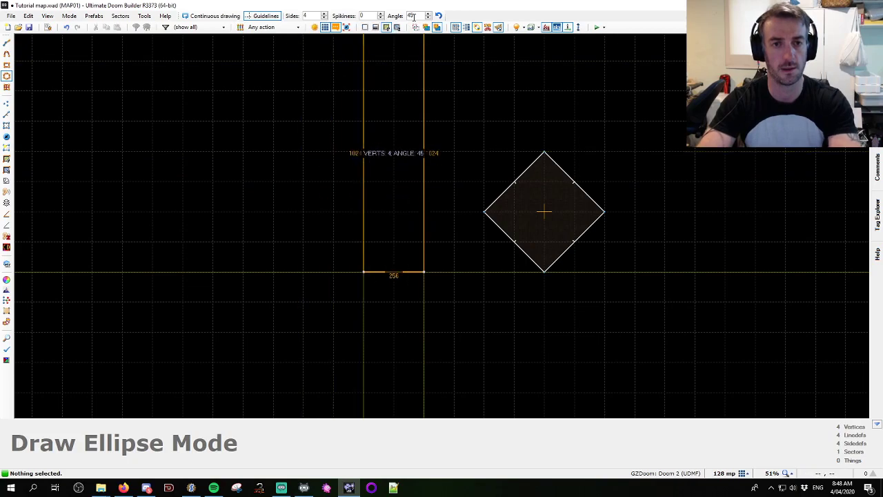
left_click(438, 15)
left_click(323, 13)
left_click(324, 13)
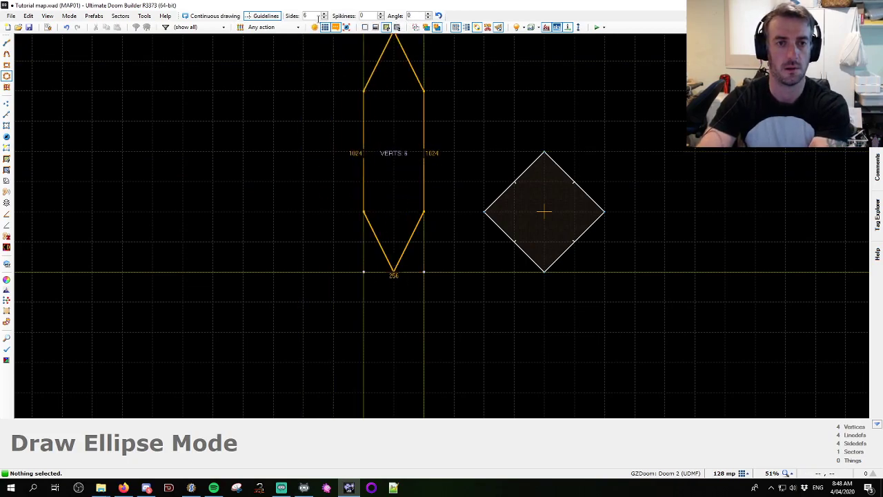
left_click(323, 18)
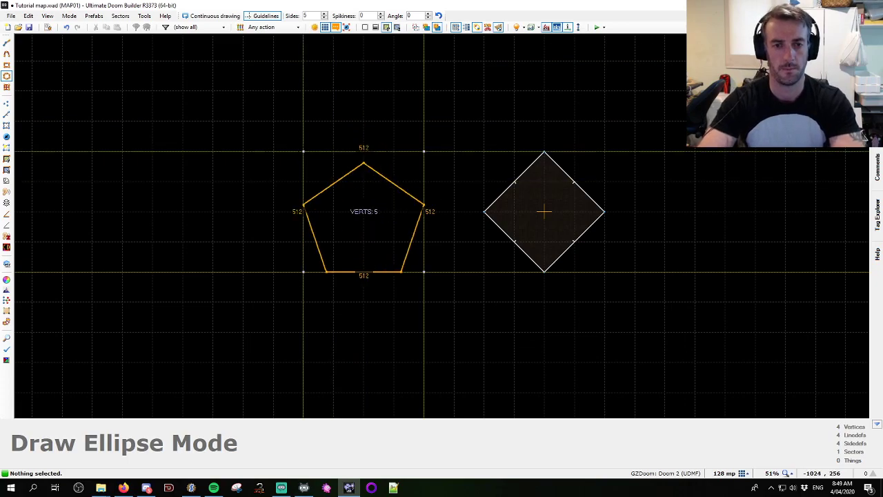
left_click(304, 151)
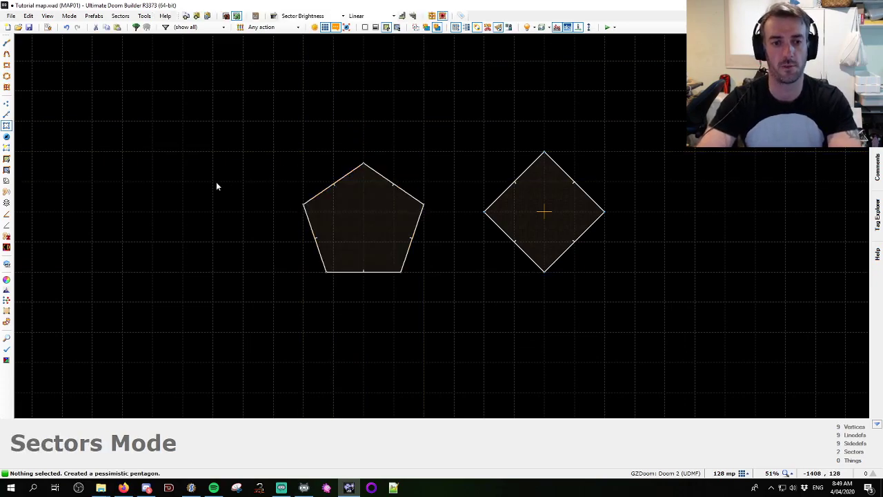
Start an ellipse one grid square left of the pentagon and set it to six sides
middle_click_drag(221, 183, 482, 200)
key("alt+shift+d")
left_click(535, 289)
scroll(444, 199, "up", 1, "ctrl")
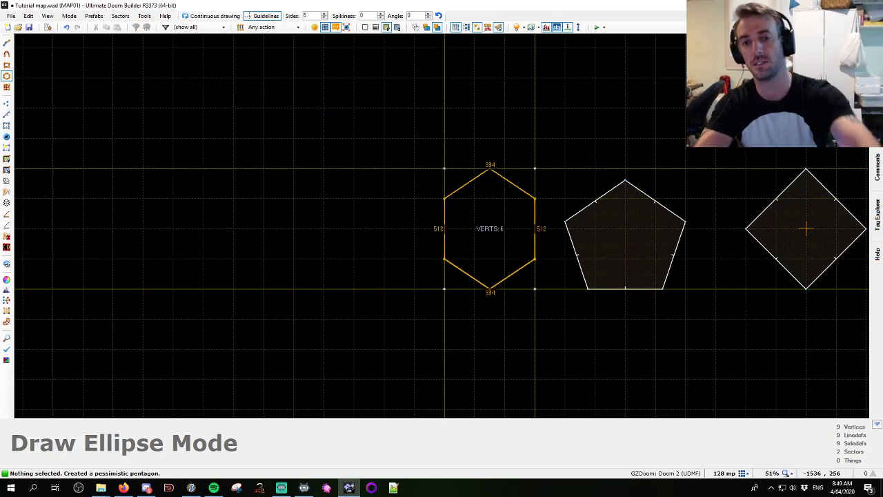
Try side counts up to 16, return to six sides, and finish the shape as a 512 by 512 hexagon
key("bracketleft")
key("bracketleft")
scroll(426, 182, "up", 9, "ctrl")
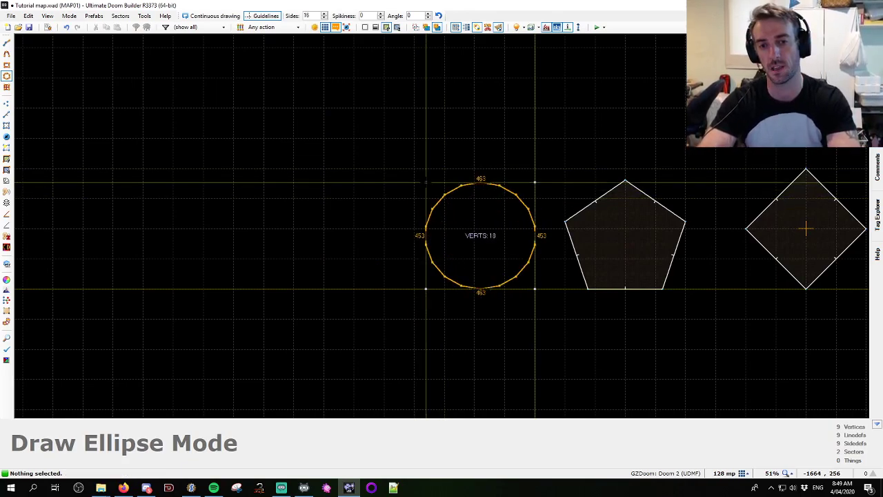
scroll(424, 179, "down", 9, "ctrl")
scroll(424, 180, "up", 6, "ctrl")
key("bracketleft")
key("bracketleft")
key("bracketleft")
key("bracketleft")
key("bracketleft")
key("bracketleft")
key("bracketleft")
key("bracketleft")
key("bracketleft")
key("bracketleft")
key("bracketleft")
key("bracketleft")
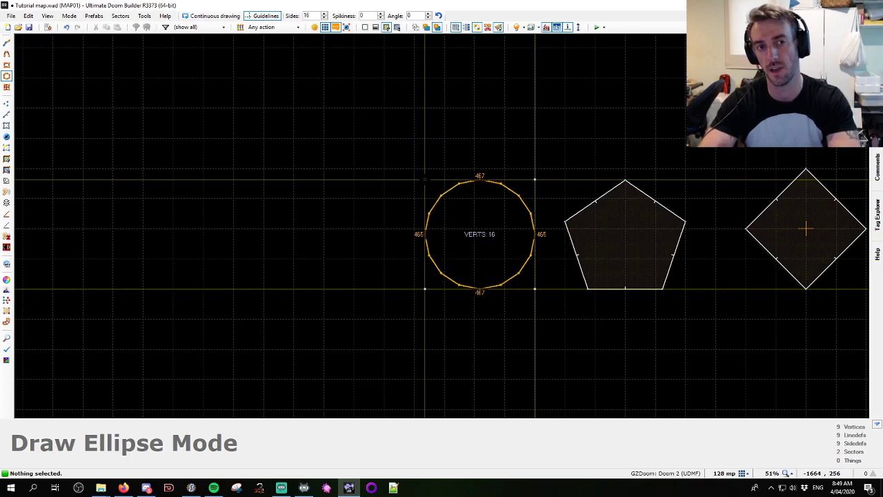
key("bracketright")
key("bracketright")
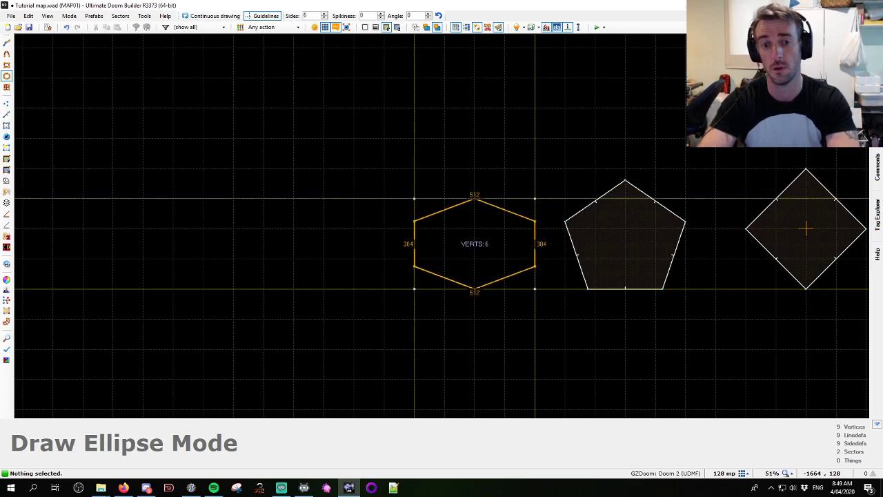
left_click(425, 181)
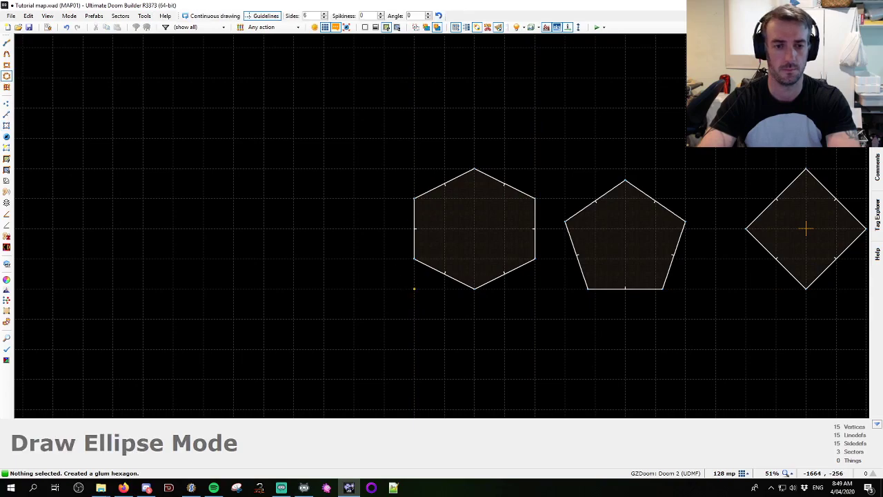
Draw a seven-sided ellipse, 512 by 512, one grid square left of the hexagon
left_click(384, 288)
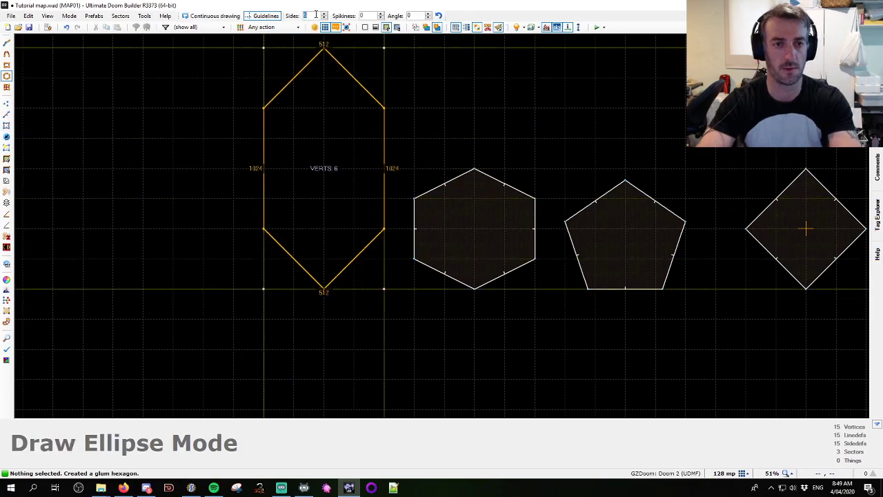
key("Escape")
key("alt+shift+d")
left_click(384, 288)
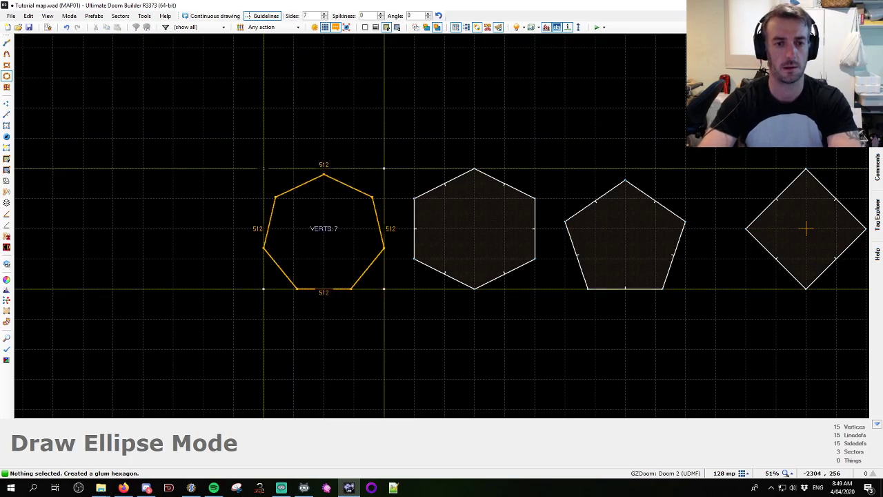
left_click(263, 168)
Draw an eight-sided ellipse, 512 by 512, one grid square left of the heptagon
mouse_move(232, 225)
middle_mouse_down()
mouse_move(437, 205)
mouse_move(636, 171)
middle_mouse_up()
key("alt+shift+d")
left_click(638, 235)
key("]")
left_click(518, 116)
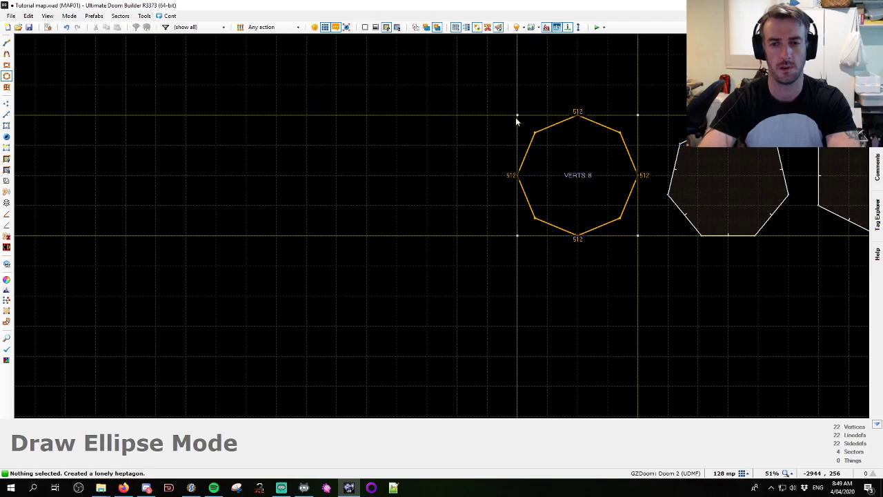
Draw a nine-sided ellipse, 512 by 512, one grid square left of the octagon
key("alt+shift+d")
left_click(487, 235)
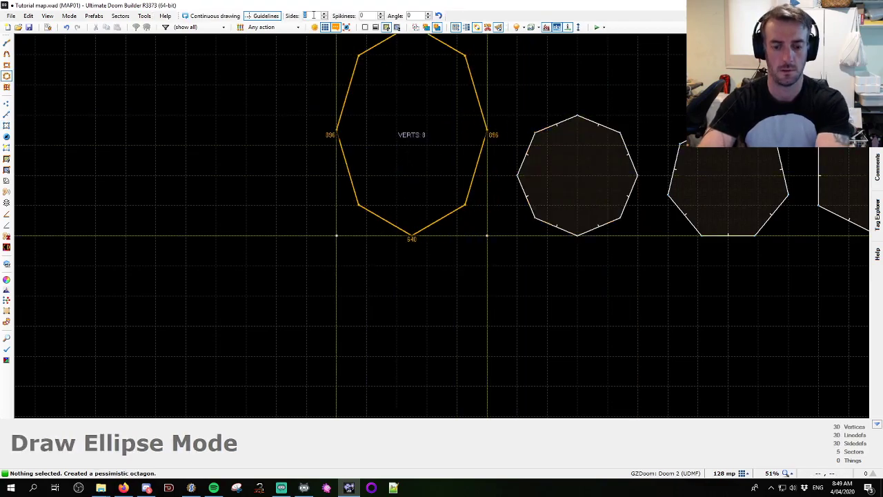
key("]")
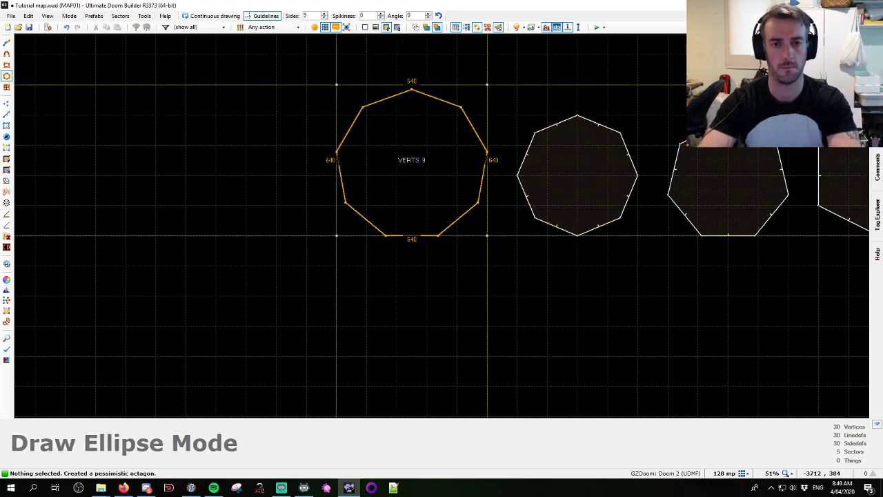
left_click(366, 115)
Draw a ten-sided ellipse, 512 by 512, one grid square left of the nine-sided shape
key("alt+shift+d")
left_click(336, 235)
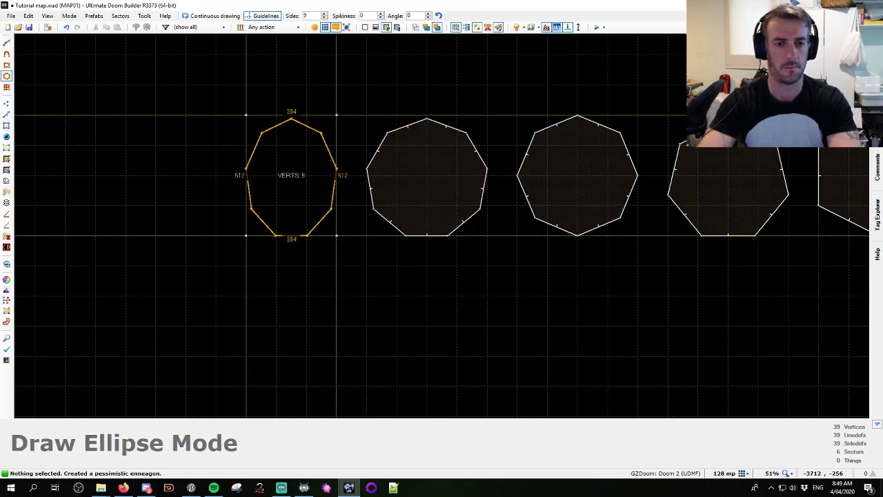
key("]")
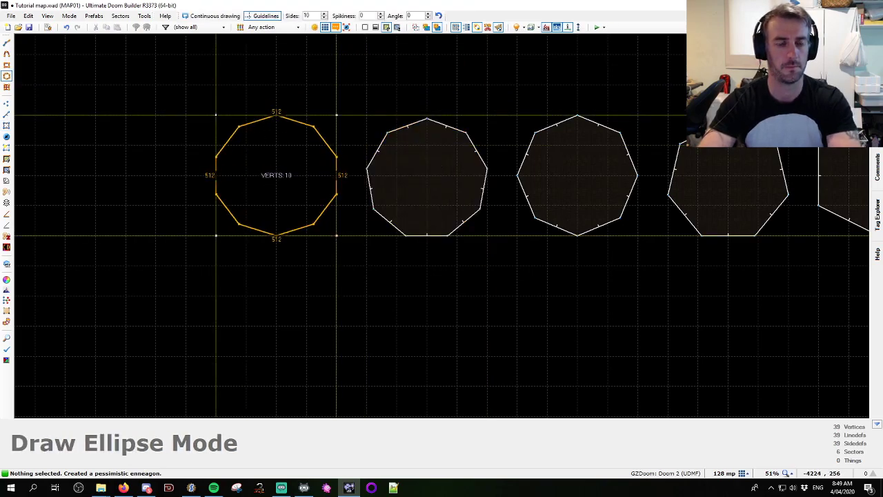
left_click(216, 115)
Draw an eleven-sided ellipse, 512 by 512, one grid square left of the decagon
middle_click_drag(127, 174, 543, 236)
key("alt+shift+d")
left_click(602, 267)
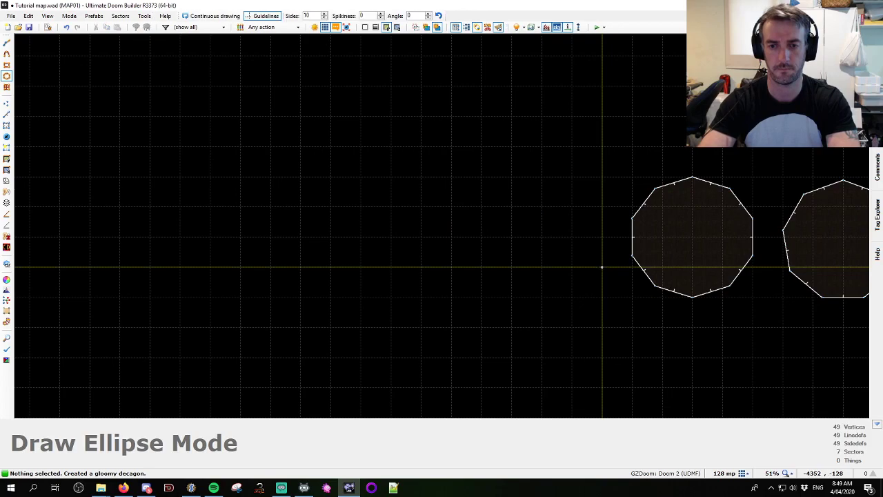
key("BackSpace")
left_click(602, 297)
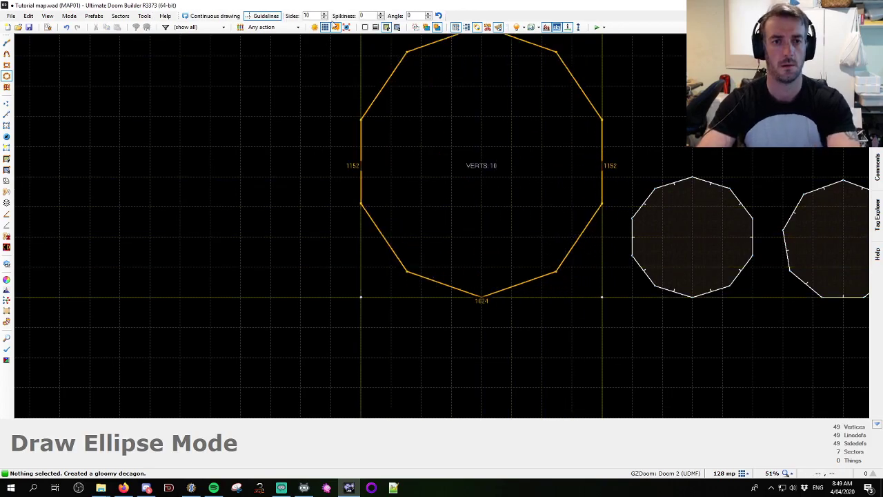
key("BackSpace")
type("2")
key("BackSpace")
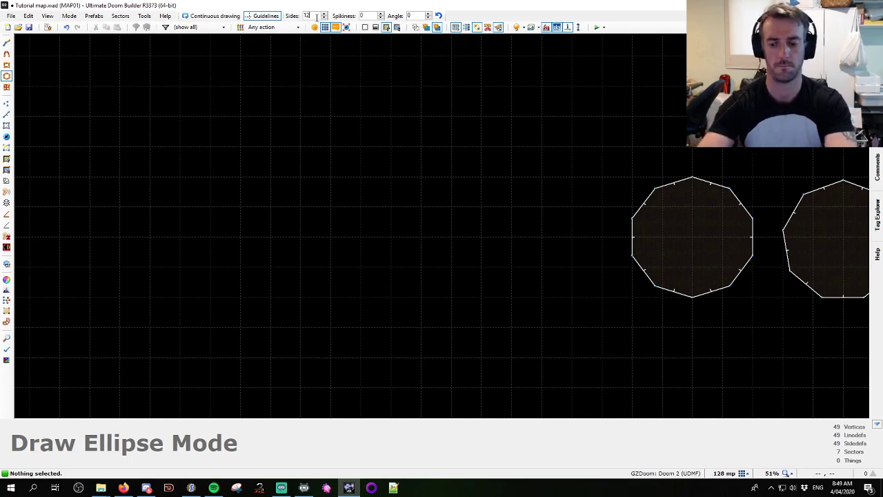
left_click_drag(601, 297, 481, 178)
Draw a twelve-sided ellipse, 512 by 512, one grid square left of the eleven-sided shape
key("alt+shift+d")
left_click(451, 298)
scroll(331, 177, "up", 1, "ctrl")
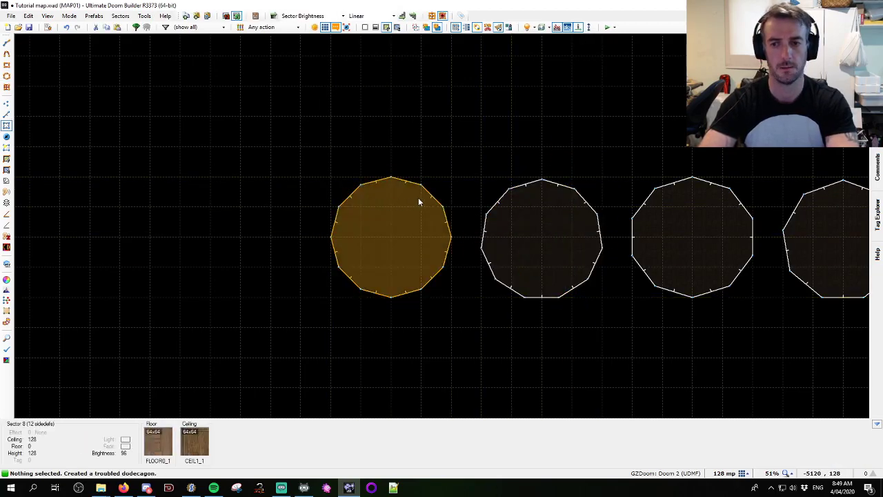
Turn off the drawing guidelines and start a trial twelve-sided ellipse above the row of polygons
scroll(558, 218, "down", 5)
scroll(510, 173, "up", 3)
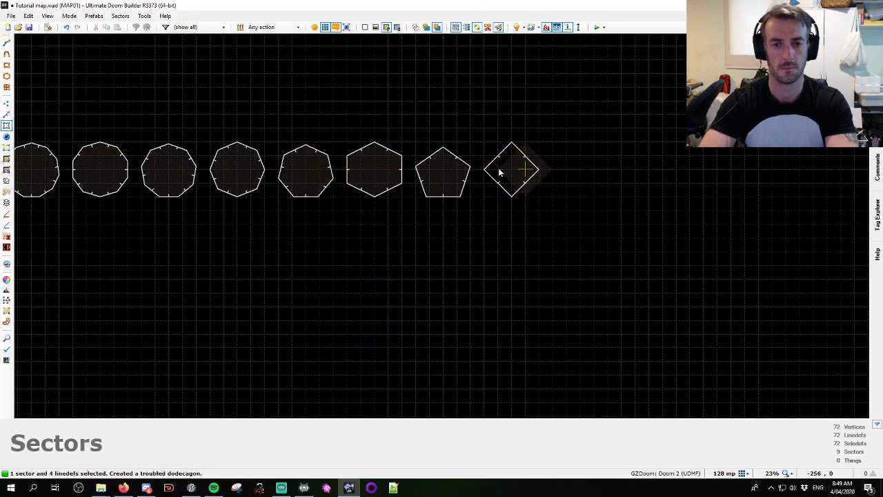
scroll(455, 223, "down", 2)
key("shift+e")
scroll(400, 90, "up", 3)
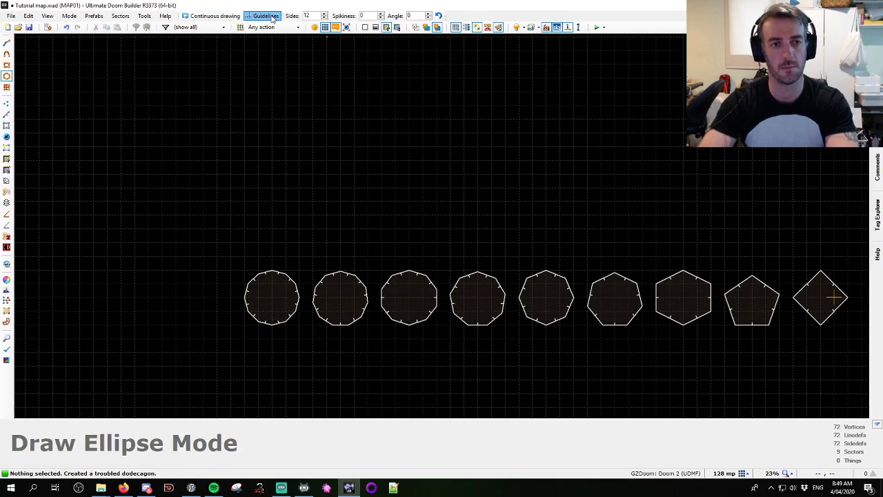
left_click(261, 18)
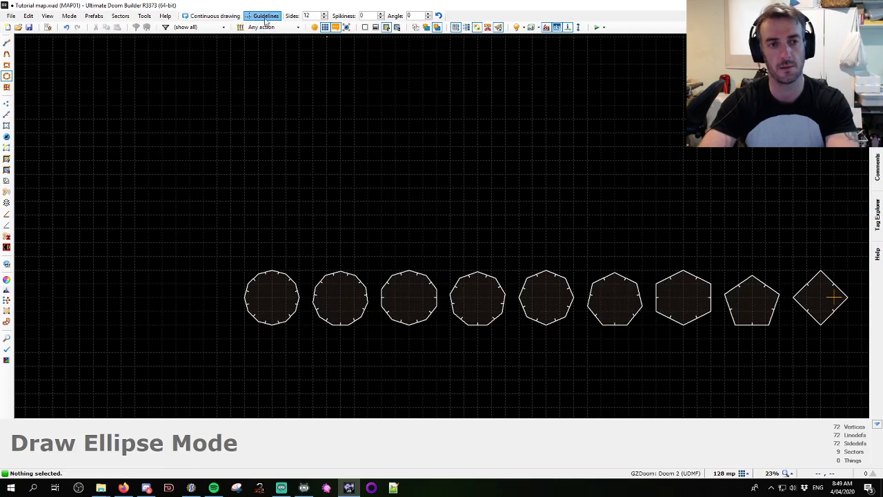
left_click(262, 19)
left_click(505, 187)
middle_click_drag(300, 78, 354, 127)
left_click_drag(408, 113, 377, 134)
scroll(419, 110, "up", 6)
scroll(378, 133, "down", 6)
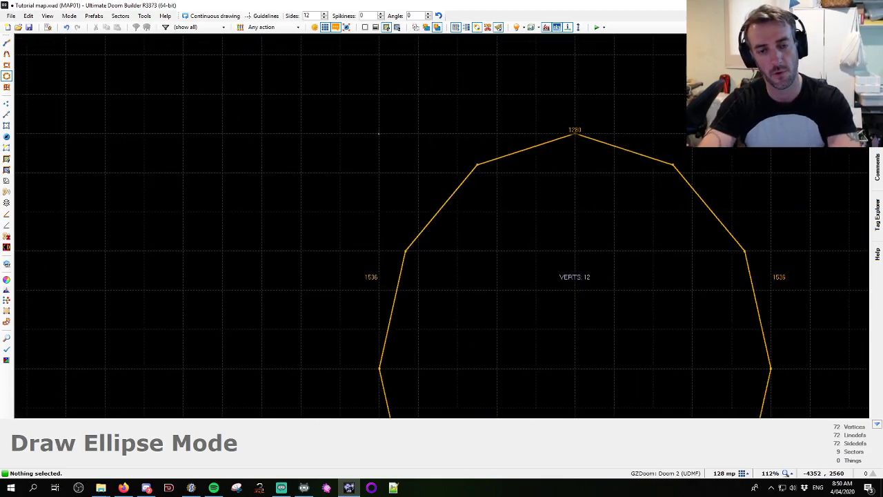
middle_click_drag(333, 156, 358, 129)
Turn the drawing guidelines back on and cancel the trial ellipse
left_click(269, 16)
scroll(340, 111, "down", 5)
scroll(366, 117, "up", 1)
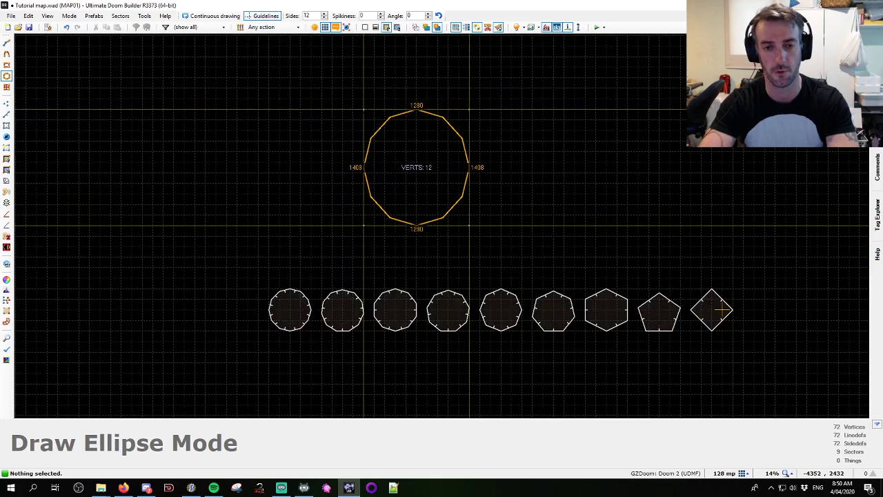
key("Escape")
middle_click_drag(542, 198, 469, 224)
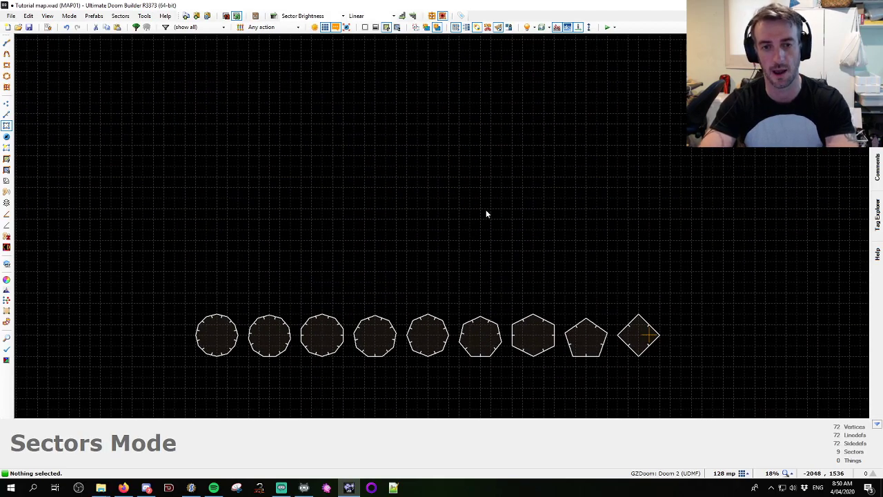
Draw a sixteen-sided ellipse above the row and a concentric sixteen-sided ellipse, 1152 by 1152, around it
key("ctrl+alt+d")
mouse_move(491, 229)
left_mouse_down()
mouse_move(469, 181)
mouse_move(387, 123)
mouse_move(388, 142)
left_mouse_up()
scroll(458, 175, "up", 3)
left_click_drag(530, 267, 370, 123)
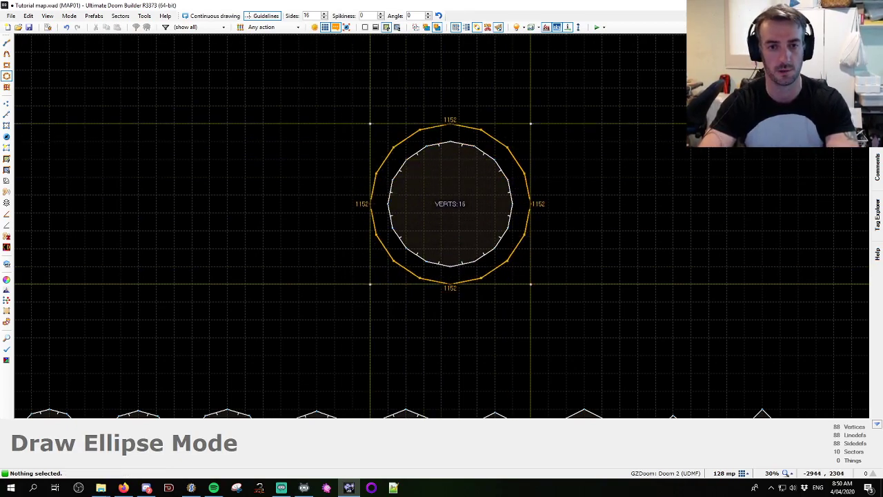
left_click(372, 123)
Draw a third concentric sixteen-sided ellipse one grid square outside the 1152 by 1152 one
key("ctrl+alt+d")
left_click(549, 319)
key("Escape")
key("ctrl+alt+d")
mouse_move(548, 337)
left_mouse_down()
mouse_move(408, 176)
mouse_move(495, 283)
mouse_move(548, 297)
mouse_move(334, 105)
mouse_move(352, 106)
left_mouse_up()
key("Escape")
key("ctrl+alt+d")
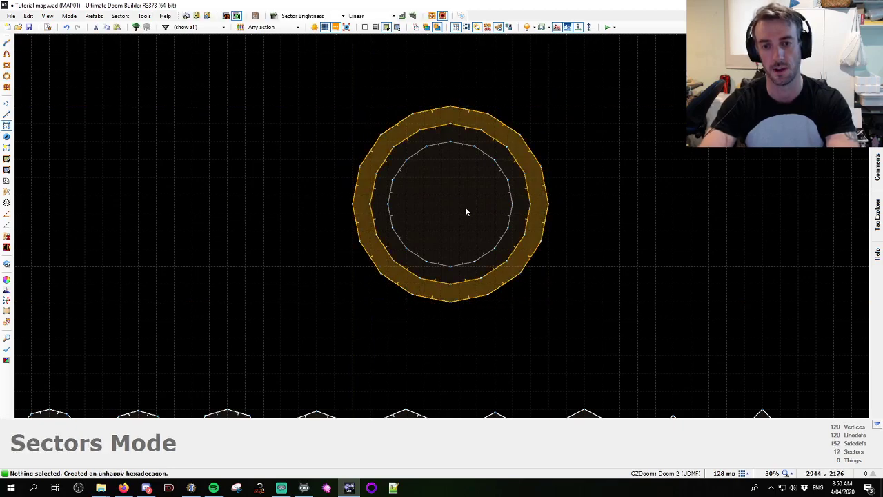
Delete the three concentric sixteen-sided sectors above the row
scroll(461, 205, "down", 4)
scroll(439, 162, "up", 2)
key("ctrl+alt+d")
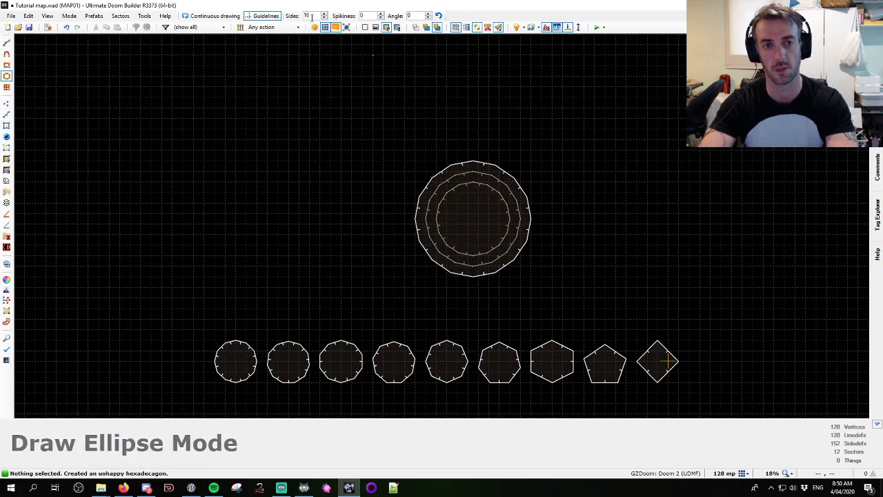
key("Escape")
mouse_move(349, 120)
left_mouse_down()
mouse_move(437, 207)
mouse_move(571, 286)
left_mouse_up()
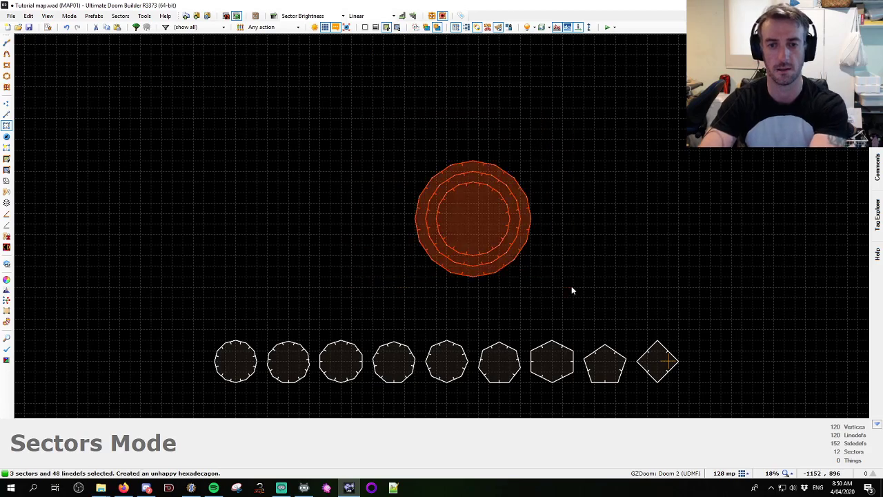
key("Delete")
Inspect the polygons in linedefs mode, comparing the side lengths and angles of the diamond and the pentagon
middle_click_drag(556, 293, 512, 201)
scroll(577, 295, "up", 3)
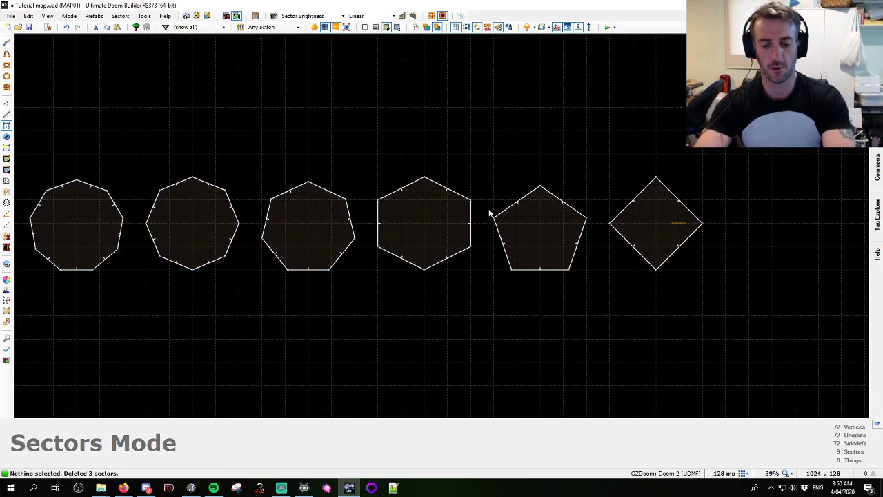
key("l")
middle_click_drag(464, 213, 487, 214)
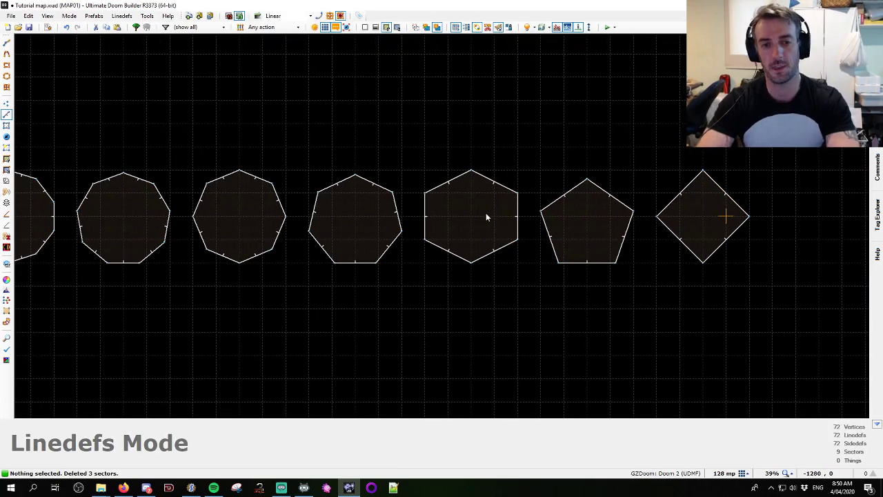
scroll(486, 213, "down", 1)
middle_click_drag(231, 232, 520, 237)
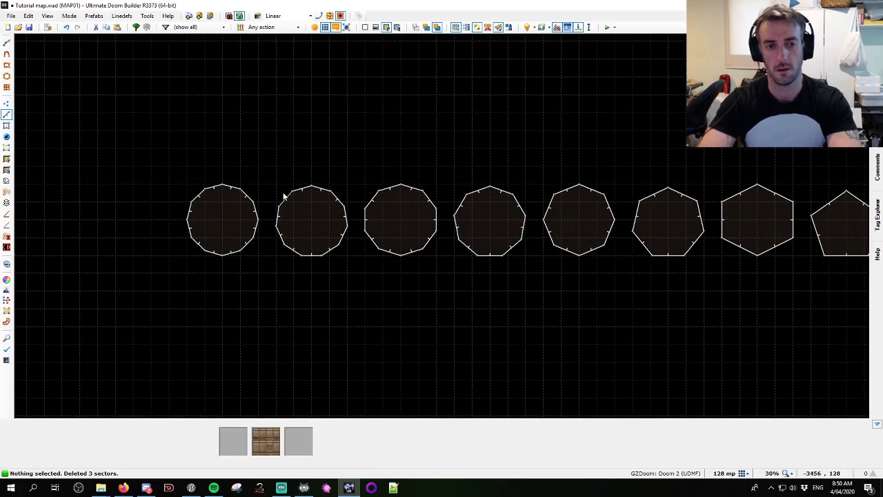
key("space")
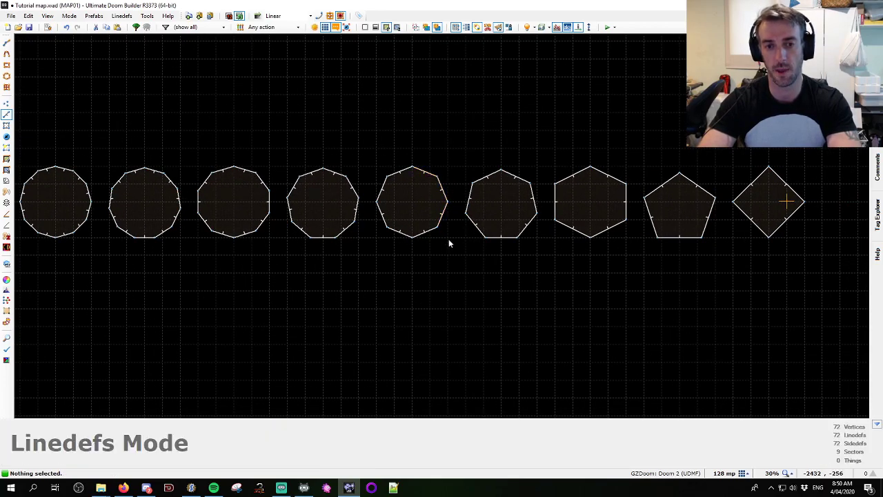
key("space")
scroll(510, 193, "up", 1)
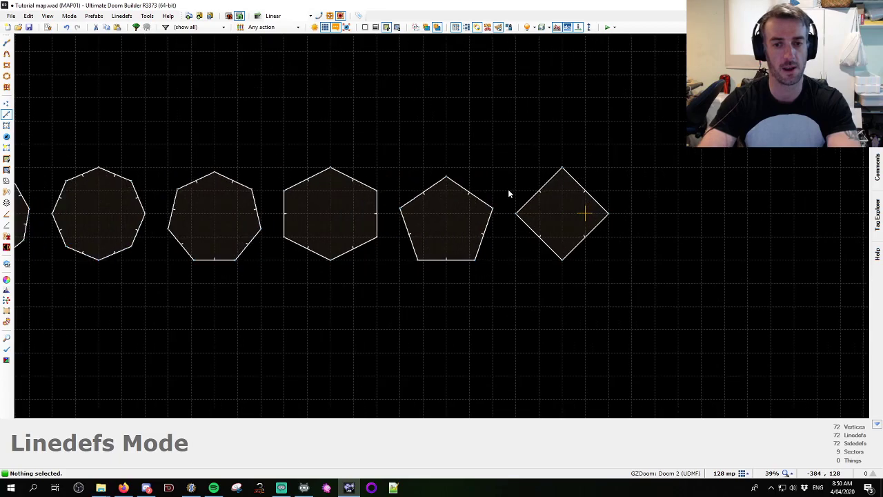
key("space")
scroll(628, 215, "down", 3)
key("space")
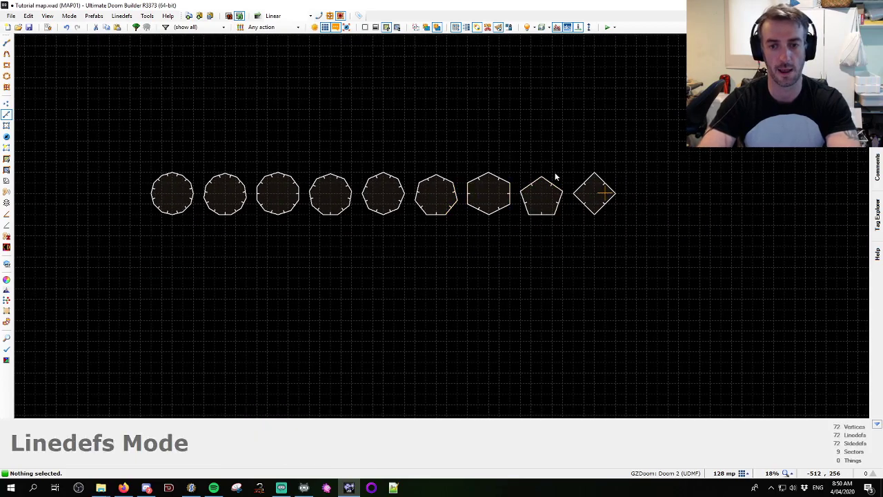
scroll(556, 181, "up", 2)
scroll(574, 181, "up", 5)
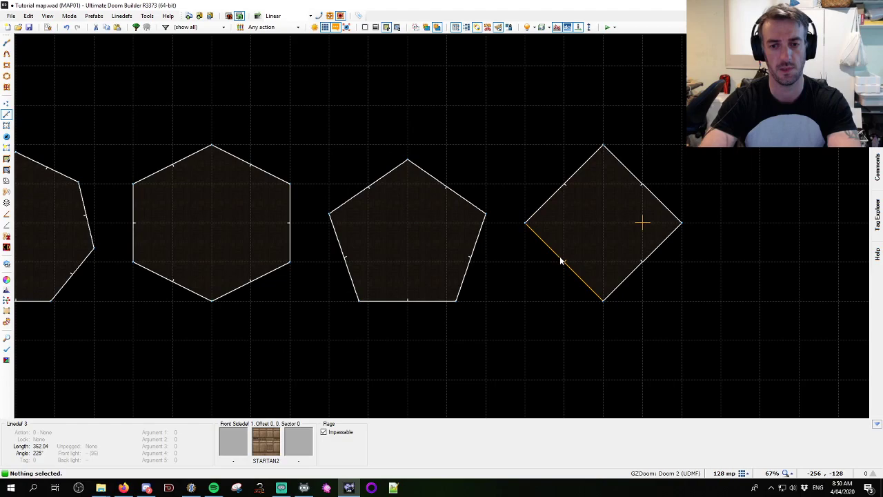
middle_click_drag(472, 262, 588, 230)
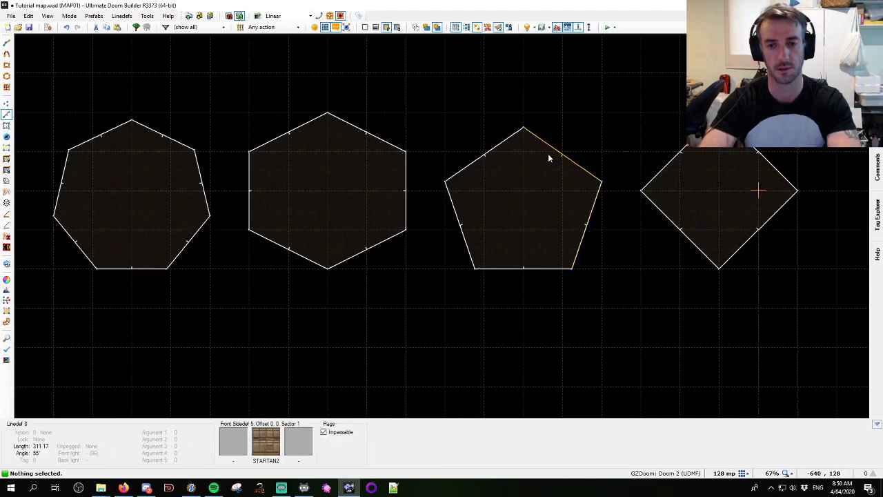
scroll(536, 231, "up", 1)
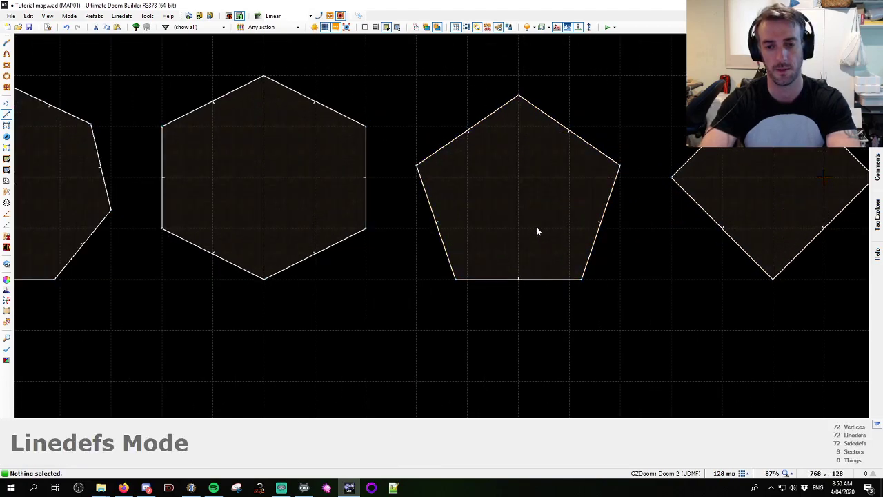
middle_click_drag(530, 226, 522, 256)
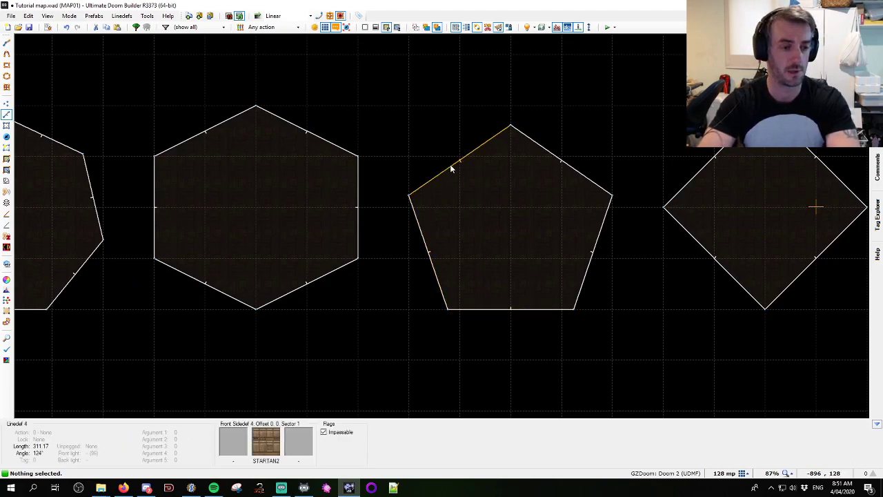
key("l")
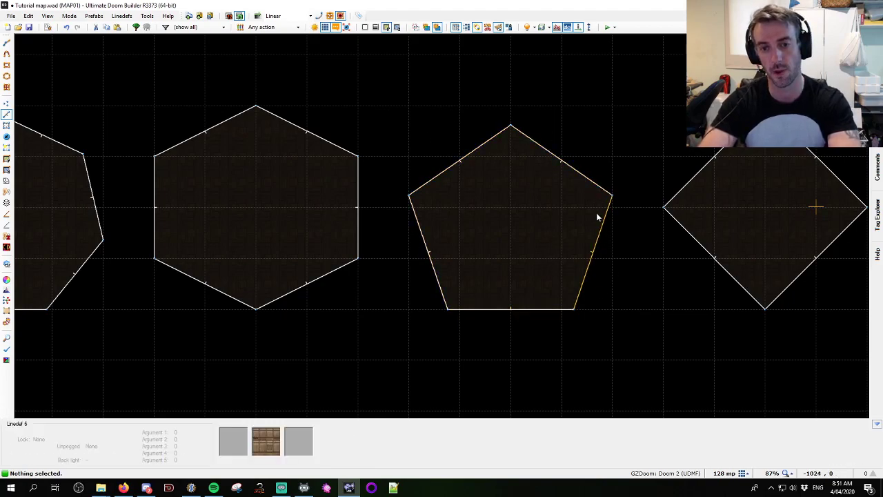
scroll(542, 186, "down", 3)
scroll(542, 186, "up", 2)
Try drawing lines between the pentagon's vertices, including one from its lower-left corner to its apex
key("ctrl+d")
left_click(470, 280)
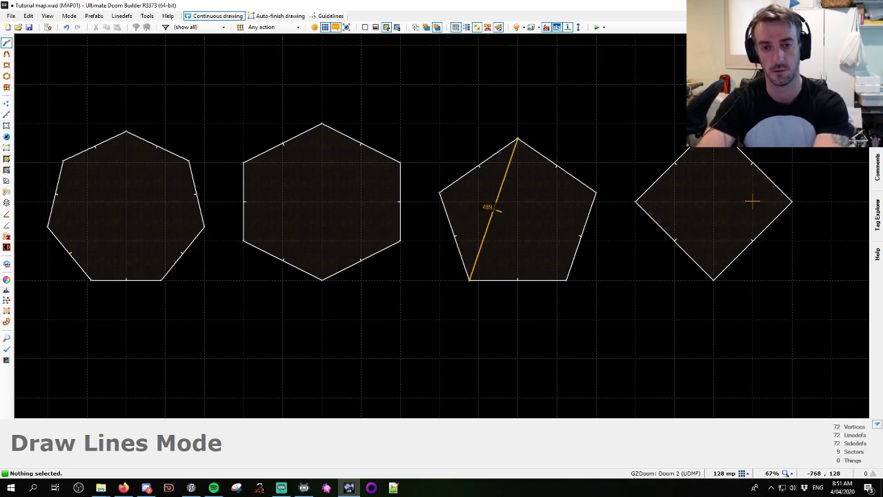
left_click(518, 138)
right_click(518, 138)
left_click(440, 192)
key("Escape")
left_click(470, 279)
key("Escape")
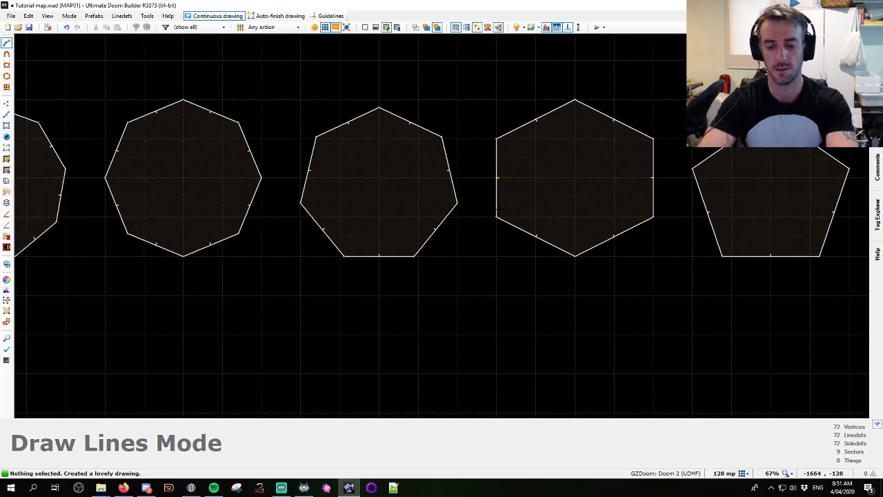
key("Escape")
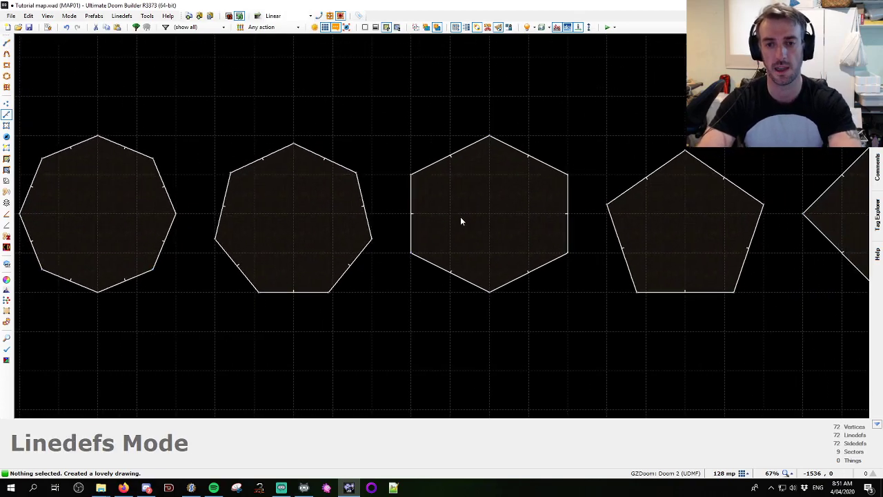
Inspect the side lengths and angles of the polygons with seven and more sides
scroll(411, 195, "up", 2)
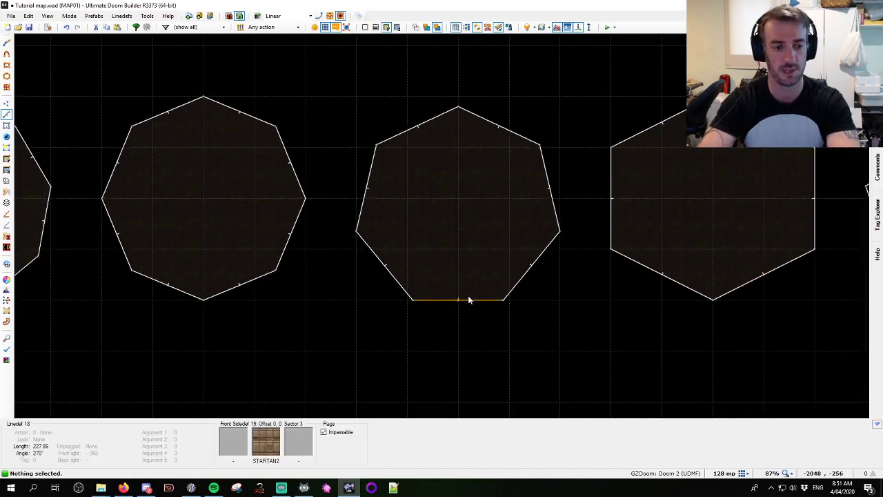
scroll(469, 296, "down", 1)
scroll(412, 281, "up", 1)
key("space")
key("space")
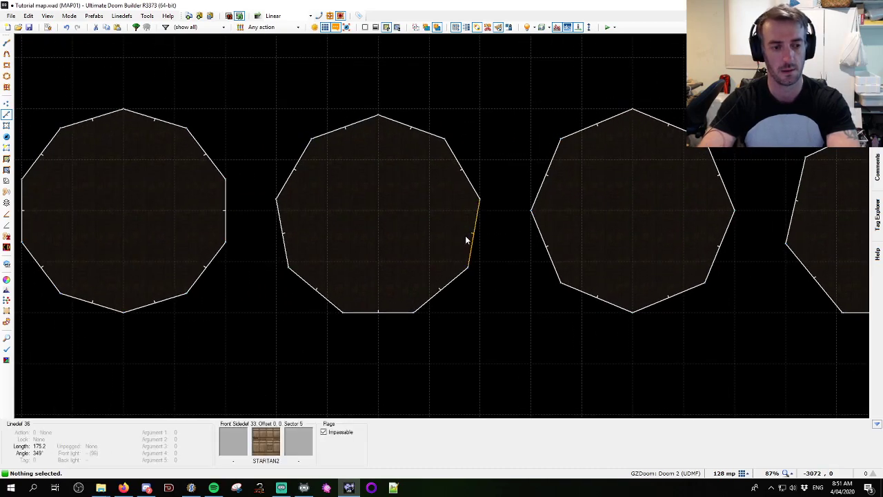
middle_click_drag(189, 202, 345, 207)
scroll(345, 207, "down", 3)
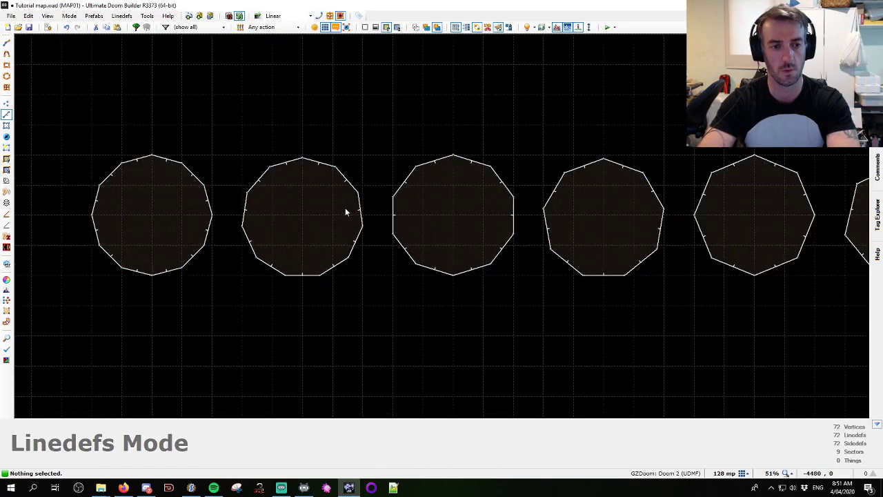
scroll(194, 219, "up", 2)
middle_click_drag(155, 218, 429, 236)
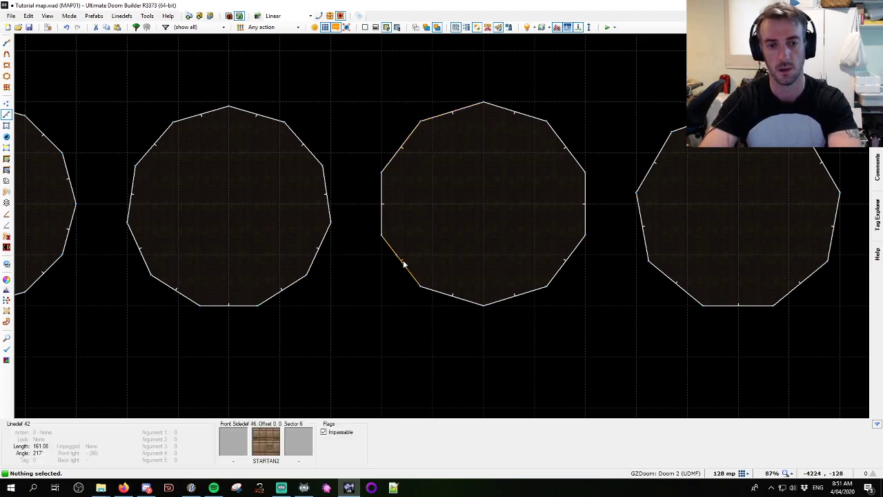
scroll(507, 133, "down", 5)
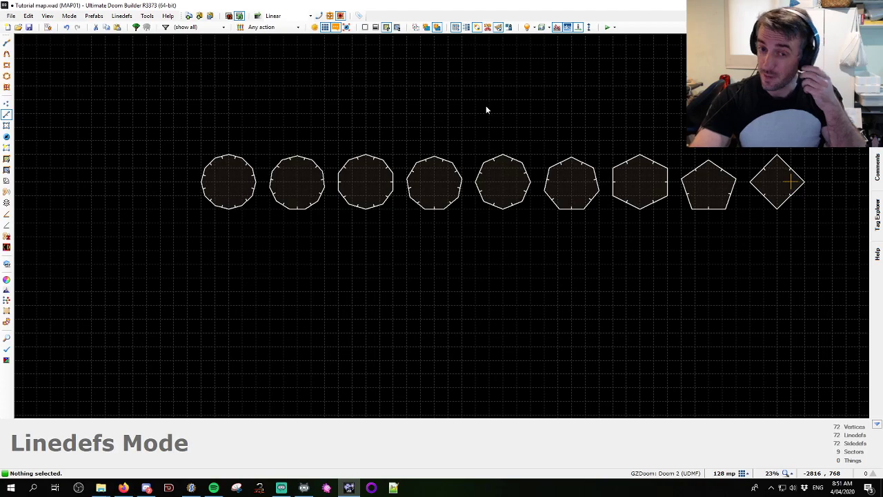
middle_click_drag(522, 138, 452, 150)
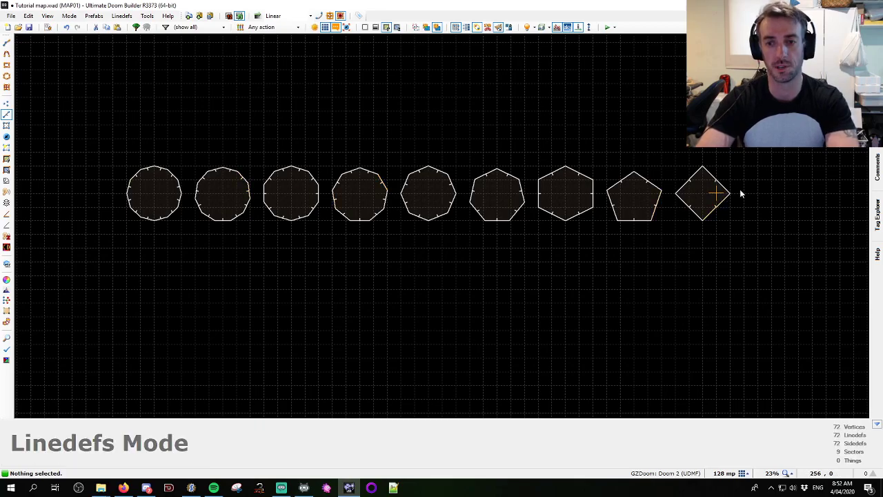
middle_click_drag(407, 159, 415, 174)
key("s")
left_click_drag(99, 142, 301, 165)
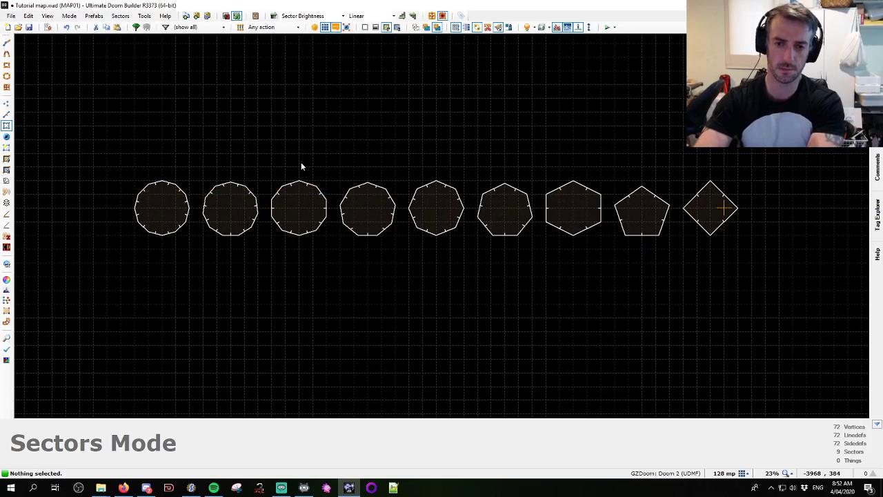
scroll(588, 210, "up", 7)
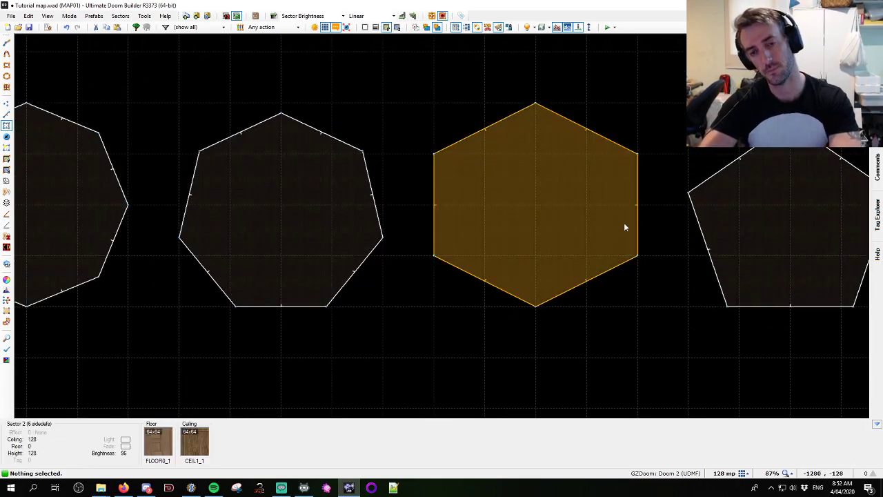
scroll(563, 194, "down", 7)
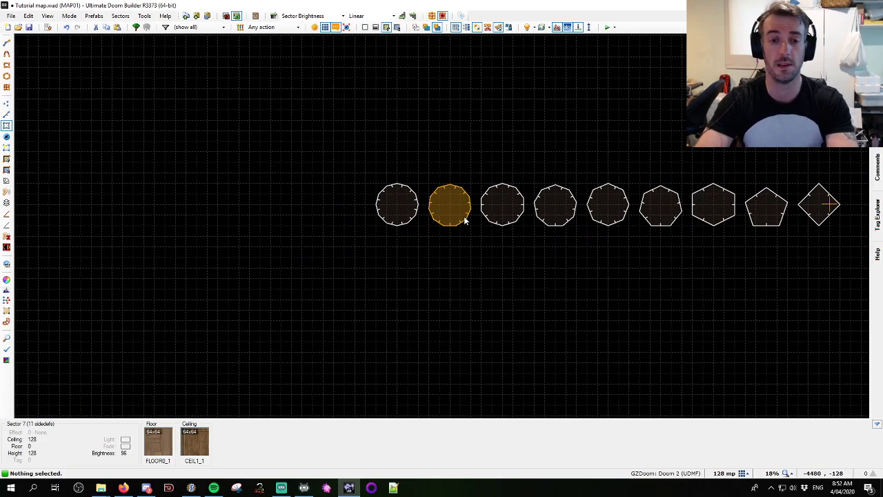
Delete every other vertex of the twelve-sided polygon at the row's far end to turn it into a regular hexagon
key("s")
scroll(373, 171, "up", 7)
key("v")
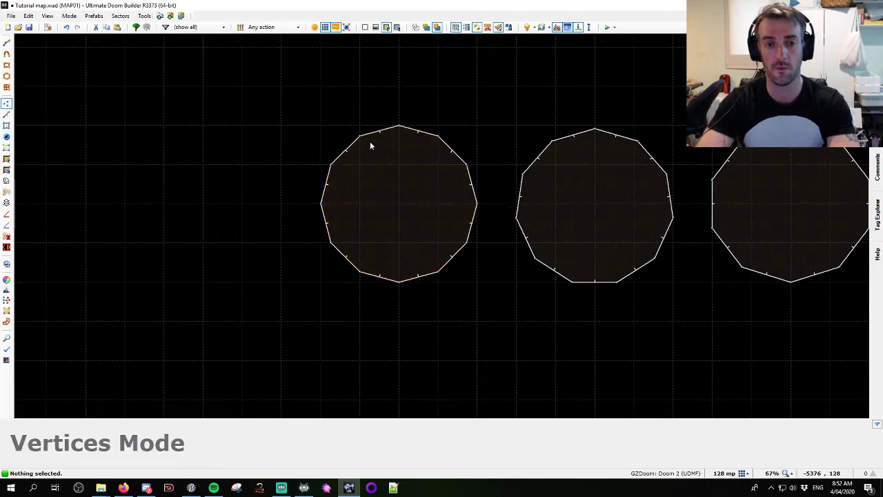
left_click(371, 143)
key("Delete")
key("Delete")
key("Delete")
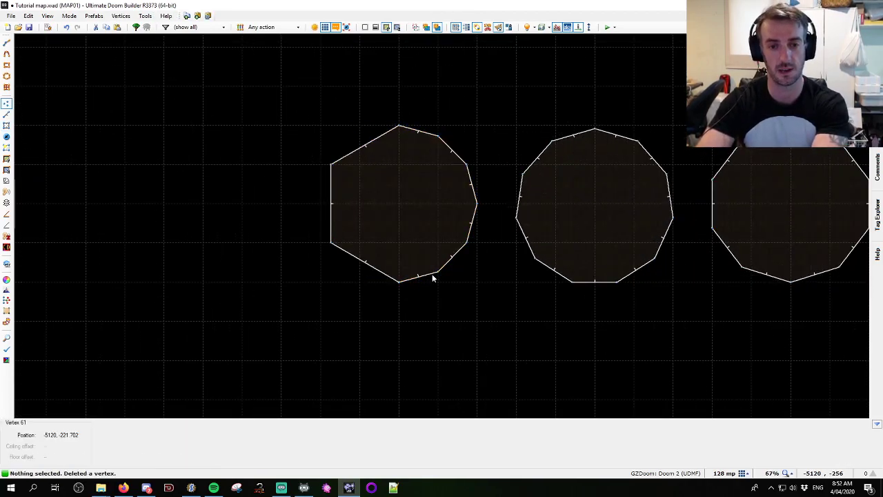
key("Delete")
key("Delete")
key("Delete")
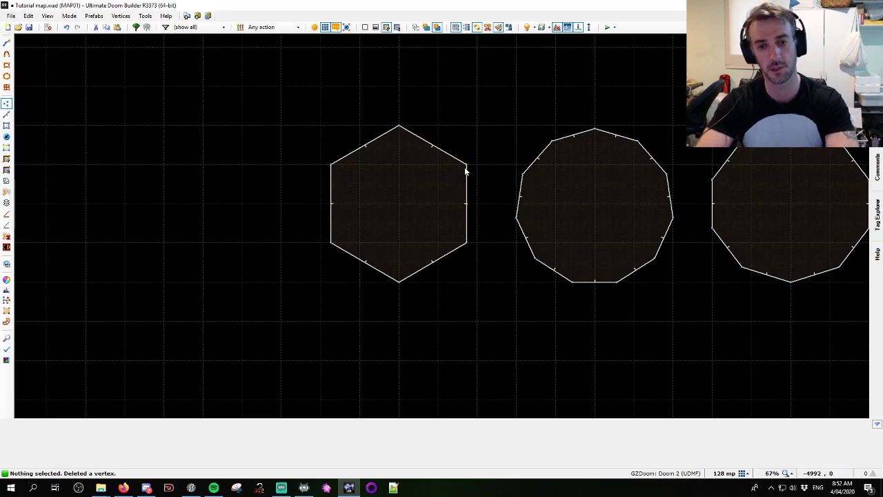
Move the new hexagon sector out of the row to directly above the row's six-sided polygon
scroll(485, 184, "down", 8)
middle_click_drag(609, 182, 403, 195)
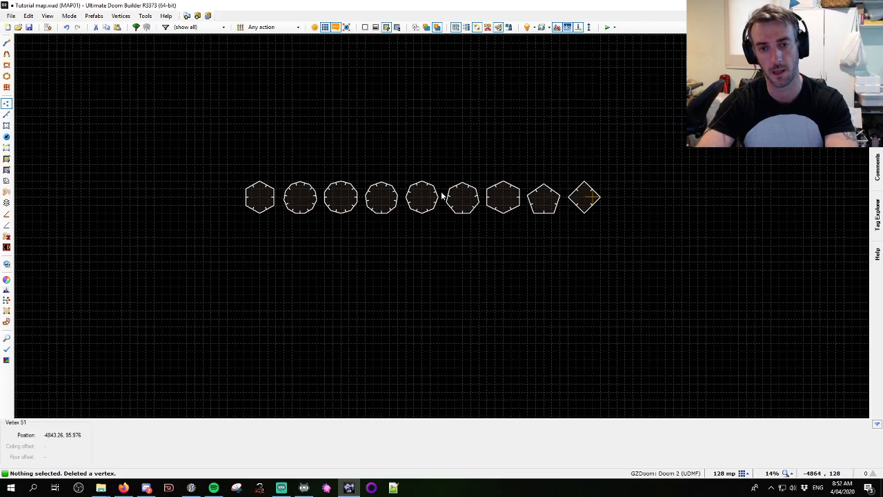
scroll(536, 193, "up", 5)
scroll(434, 221, "down", 6)
key("s")
scroll(248, 221, "up", 4)
left_click_drag(244, 223, 640, 150)
scroll(640, 150, "up", 3)
middle_click_drag(701, 216, 525, 179)
scroll(471, 113, "up", 1)
Measure the raised hexagon with trial lines, including the diagonal from its lower-left to its upper-right corner, and check its side length
key("d")
left_click(456, 51)
key("BackSpace")
left_click(455, 201)
key("BackSpace")
left_click(455, 261)
key("Escape")
left_click(404, 110)
key("Escape")
left_click(404, 140)
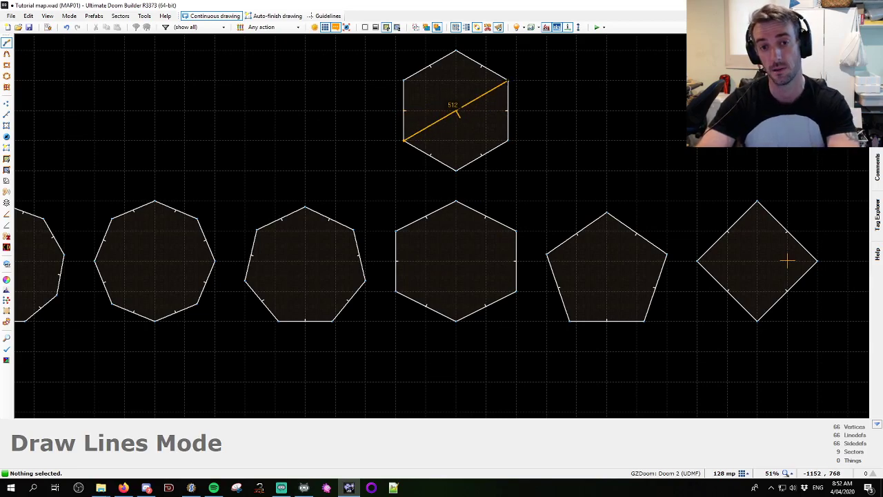
right_click(508, 80)
middle_click_drag(457, 76, 456, 91)
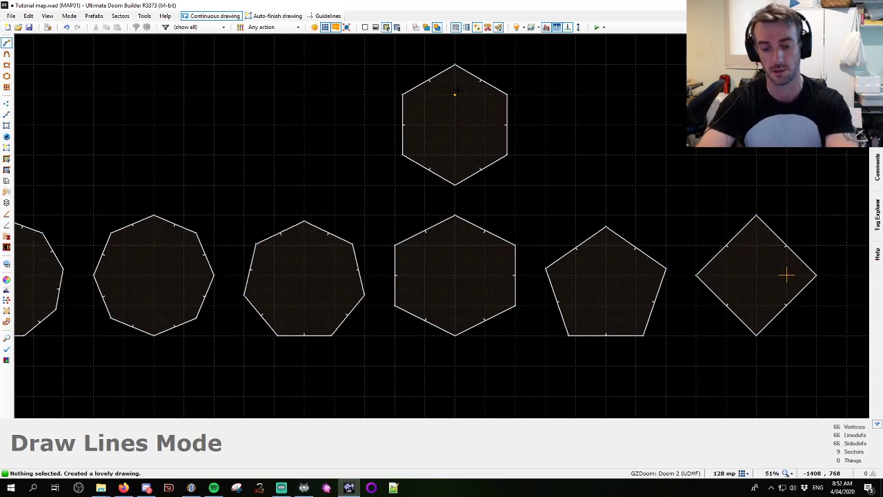
key("Escape")
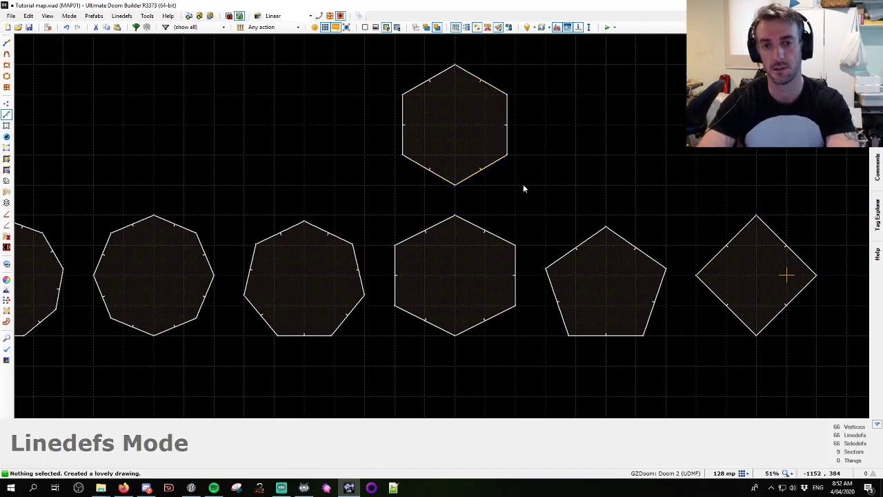
middle_click_drag(453, 63, 456, 107)
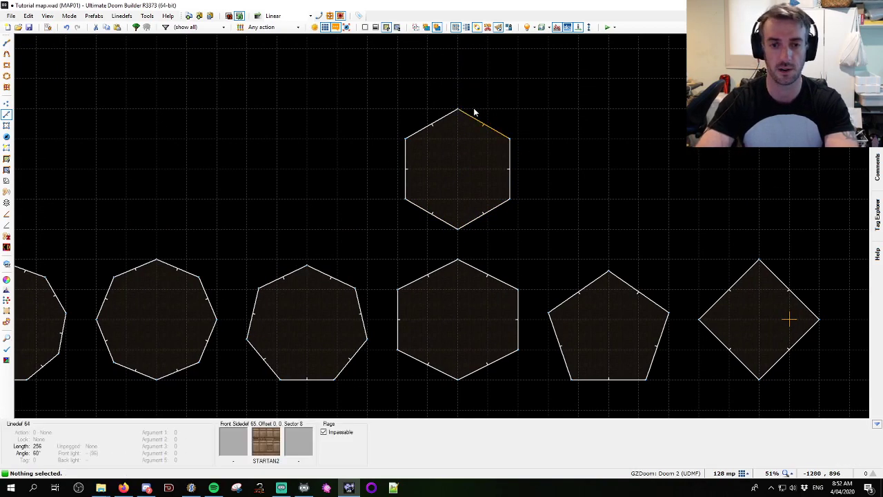
Draw 256-unit lines from the raised hexagon's apex to its centre and on to its upper-left corner
scroll(473, 109, "up", 1)
key("ctrl+d")
left_click(452, 109)
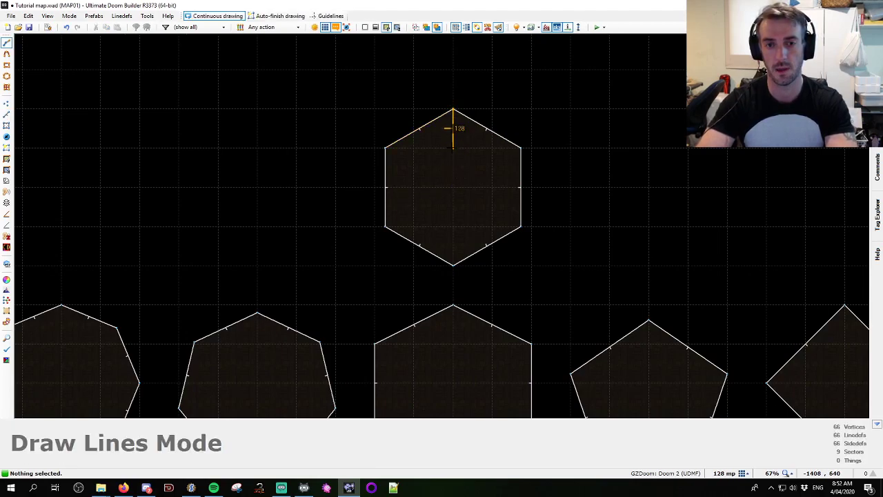
left_click(452, 186)
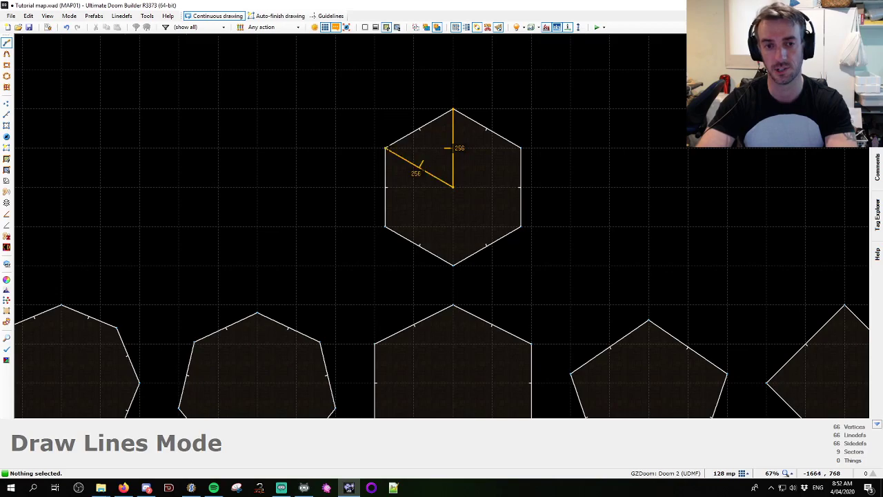
left_click(385, 148)
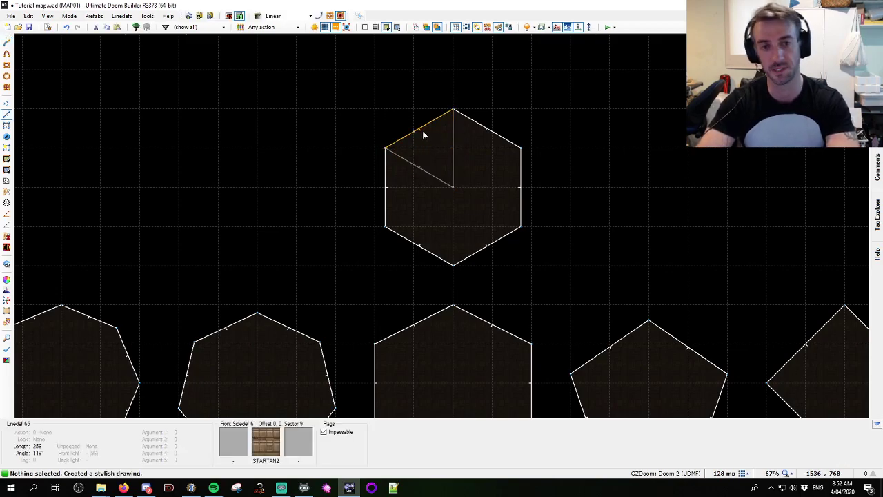
View the triangular wedge inside the hexagon in sectors mode, and undo the lines that form it
key("s")
scroll(423, 131, "up", 3)
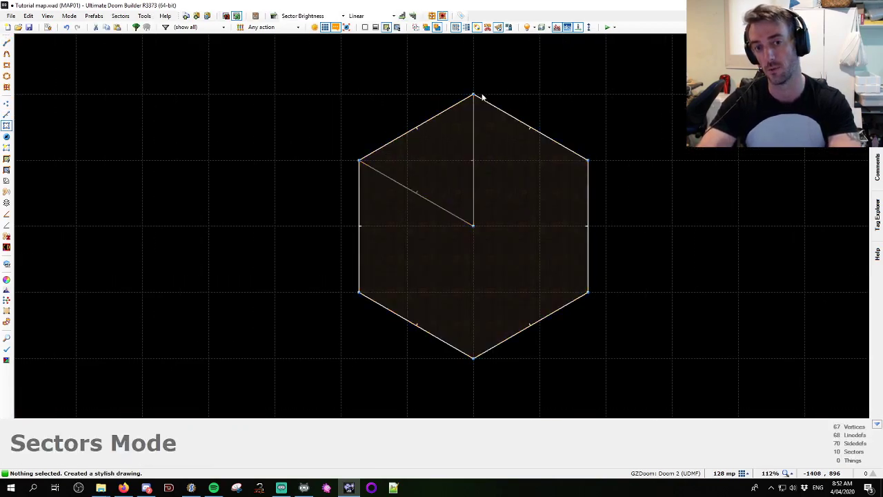
scroll(488, 169, "down", 3)
scroll(494, 169, "down", 3)
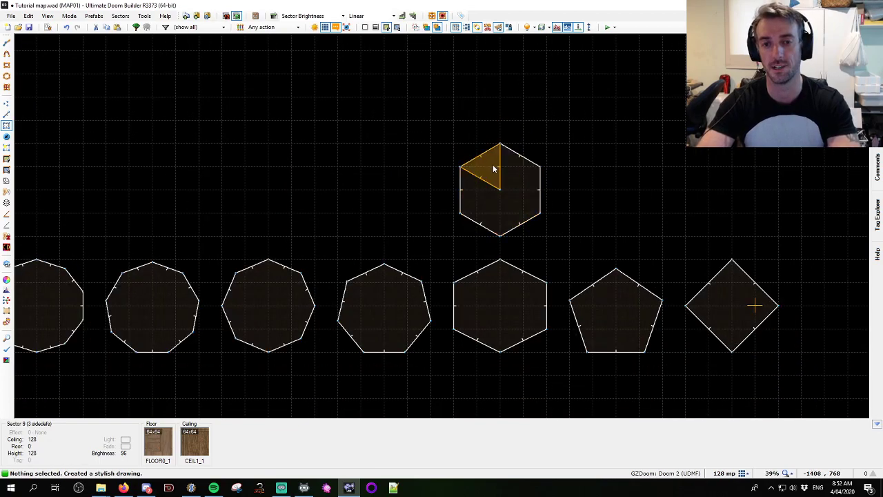
key("ctrl+z")
Copy the raised hexagon and paste the copy flush against its upper-left side
key("ctrl+c")
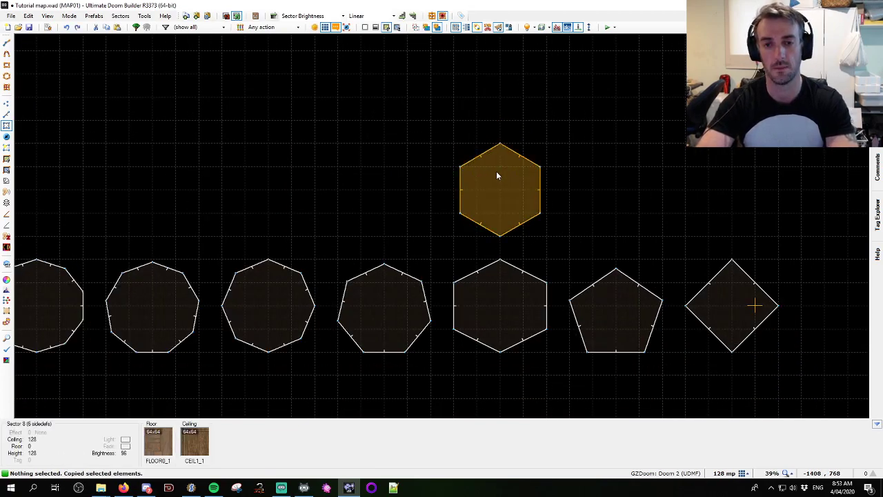
key("ctrl+v")
scroll(456, 124, "up", 3)
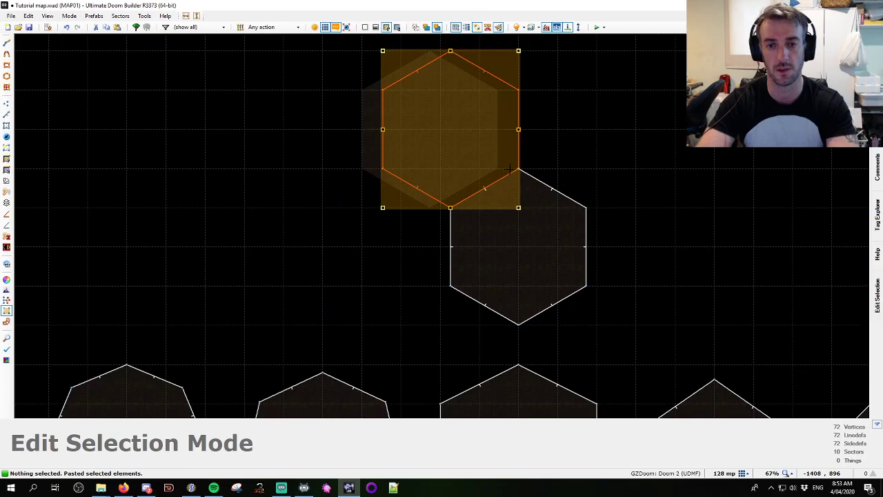
key("Return")
middle_click_drag(528, 109, 526, 158)
middle_click_drag(390, 123, 432, 213)
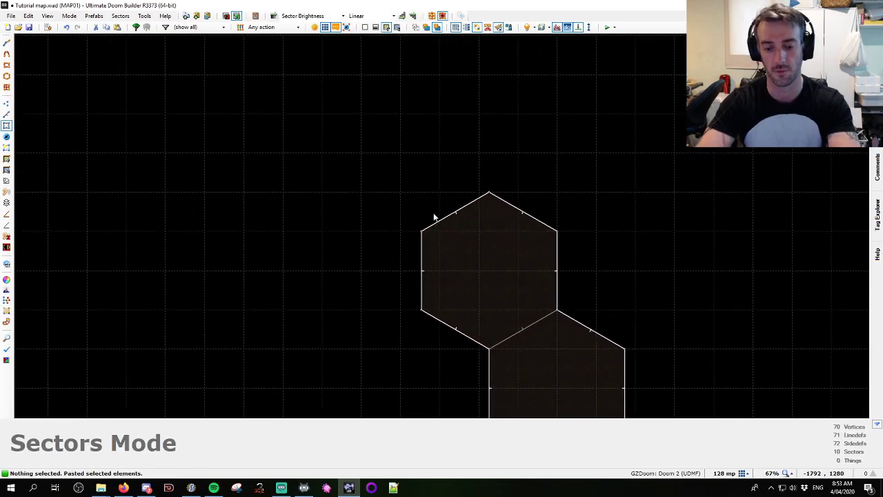
Align the grid to the pasted hexagon's upper-left linedef and draw a 256 by 384 rectangle outward from that side
key("l")
left_click(454, 213)
key("shift+g")
key("ctrl+d")
left_click(363, 129)
left_click(431, 91)
left_click(489, 192)
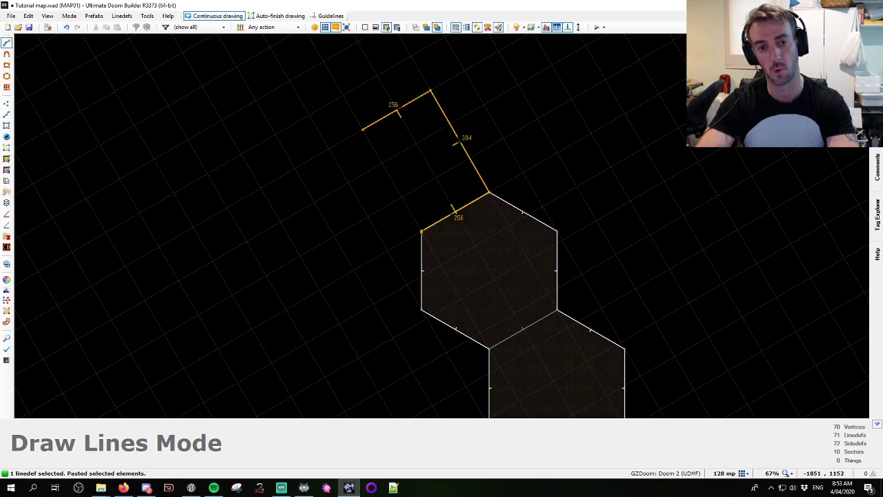
left_click(421, 231)
scroll(397, 113, "down", 4)
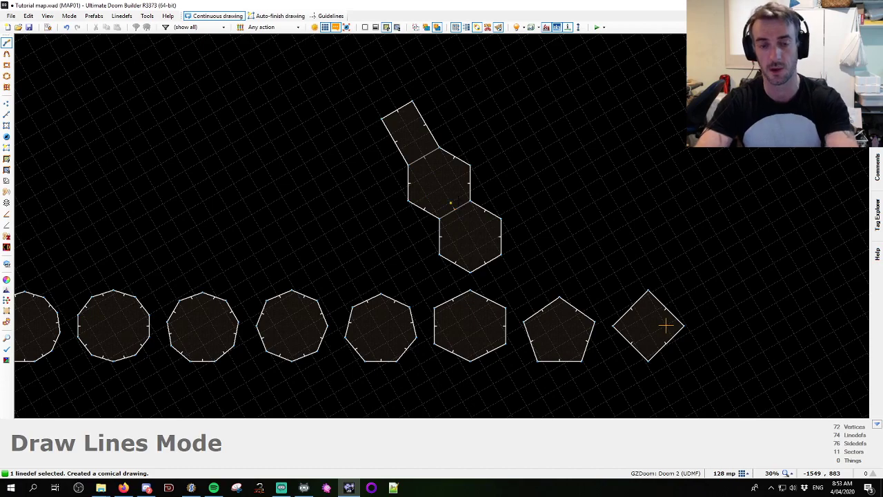
scroll(666, 326, "up", 1)
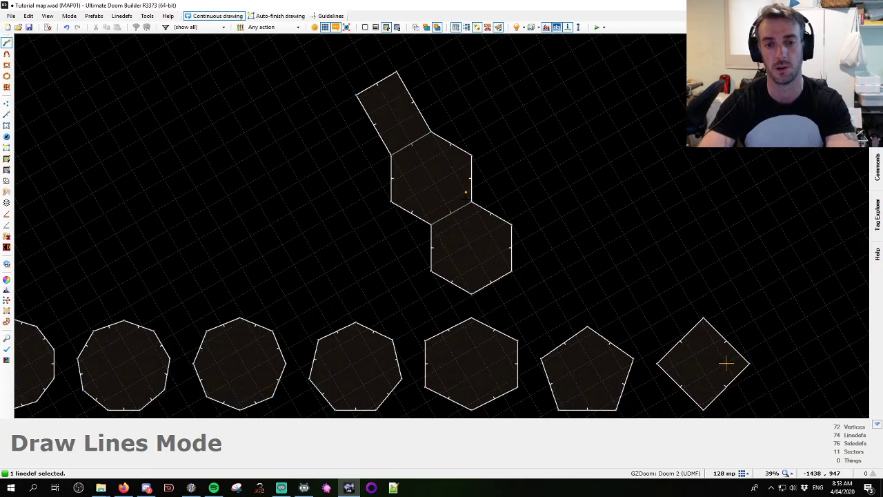
scroll(464, 193, "down", 2)
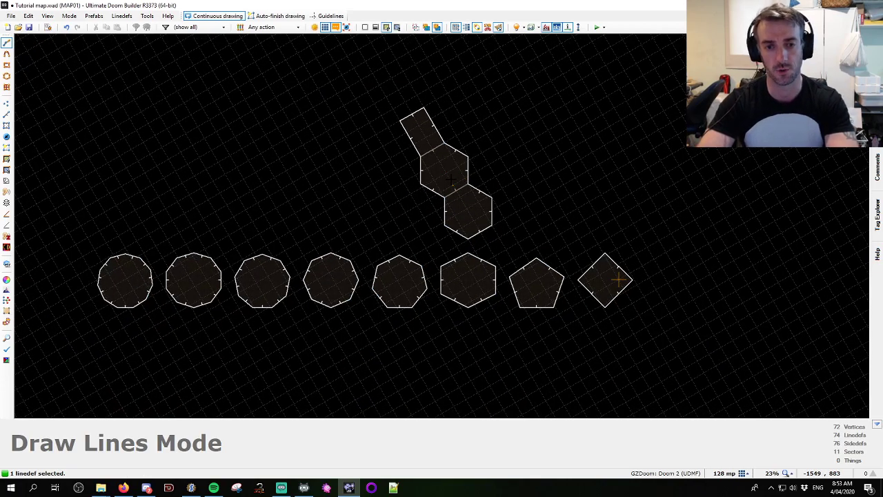
Undo the rectangle and the pasted hexagon, return to sectors mode, and reset the grid's rotation
key("ctrl+z")
key("ctrl+z")
middle_click_drag(471, 241, 456, 206)
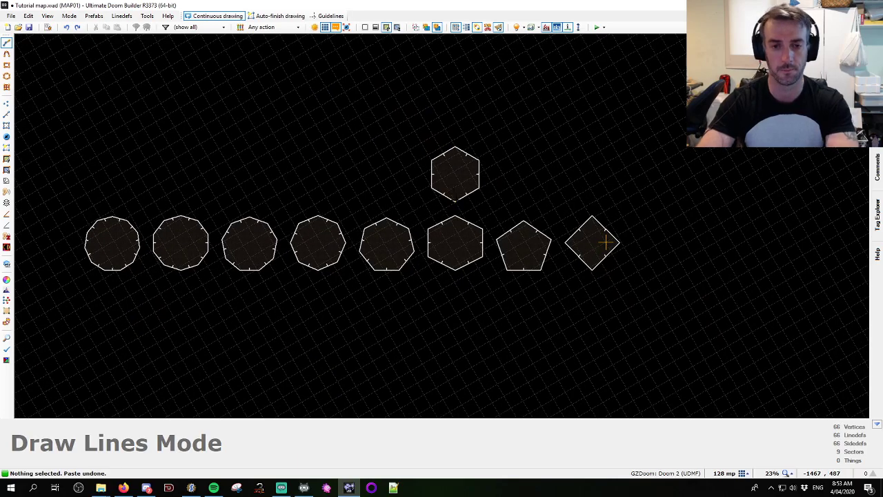
scroll(457, 206, "up", 1)
key("s")
middle_click_drag(393, 262, 510, 228)
scroll(572, 131, "up", 1)
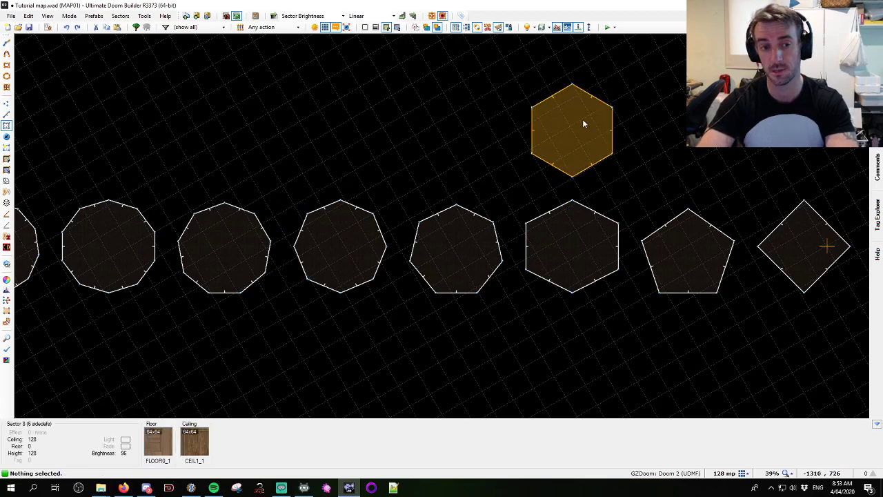
middle_click_drag(262, 239, 447, 204)
middle_click_drag(498, 234, 459, 274)
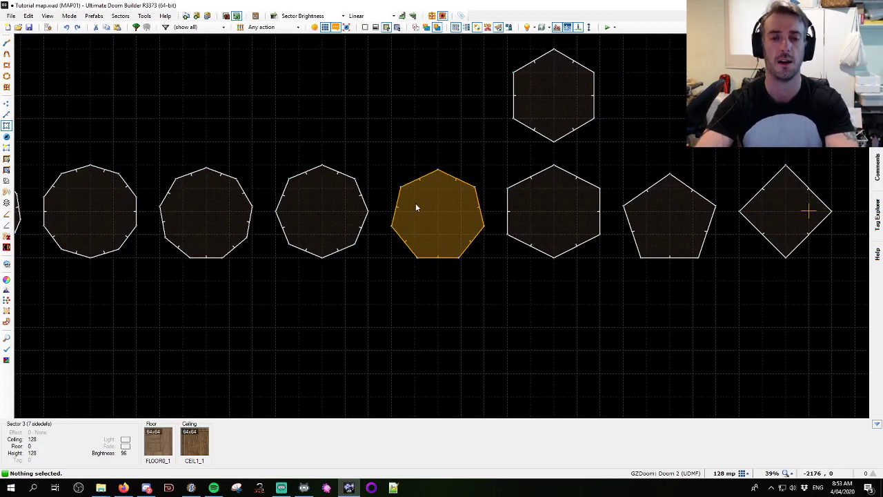
Draw a 20-sided ellipse sector, 512 by 512 units, below the row of polygons
scroll(429, 189, "down", 2)
scroll(429, 190, "up", 2)
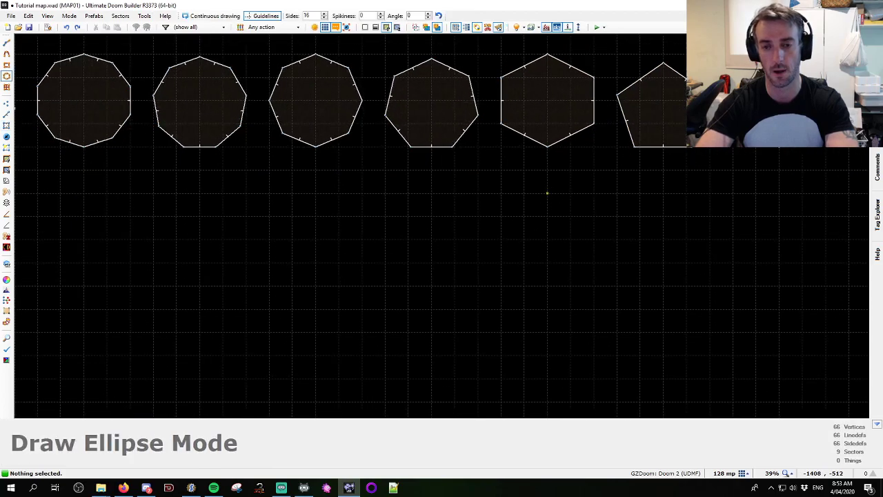
mouse_move(570, 193)
left_mouse_down()
mouse_move(455, 286)
mouse_move(455, 309)
mouse_move(477, 285)
left_mouse_up()
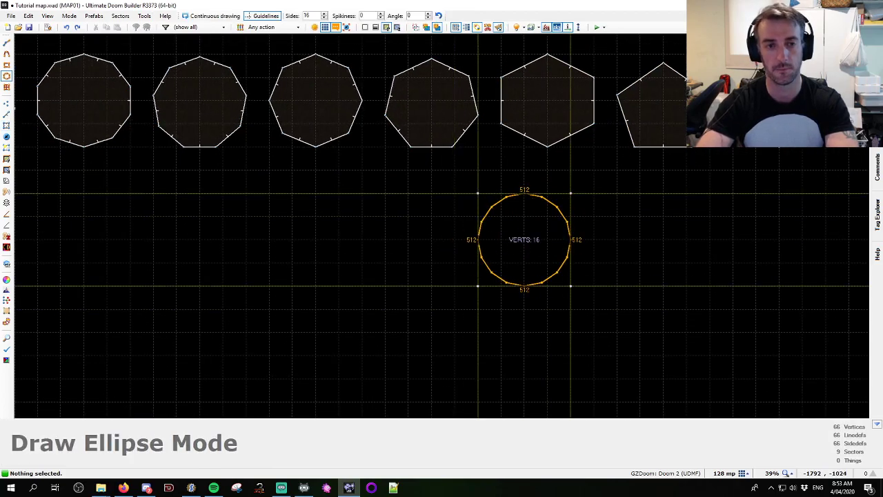
scroll(478, 285, "up", 4, "ctrl")
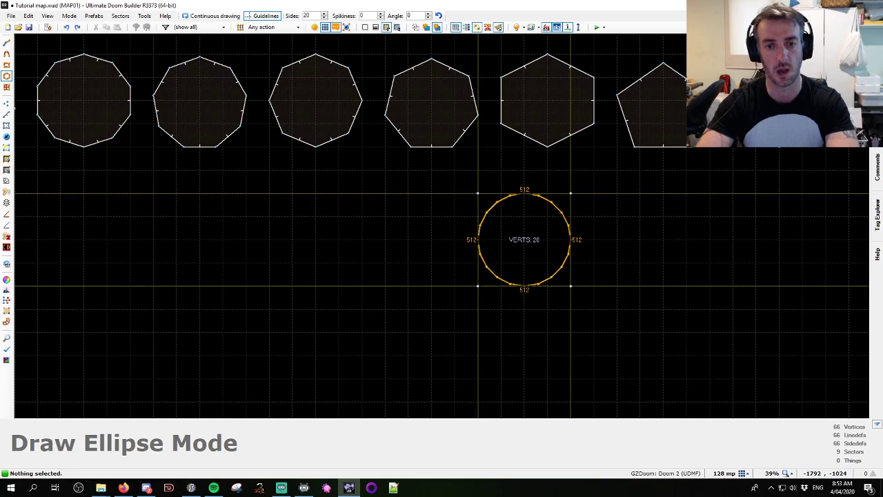
left_click_drag(478, 285, 477, 285)
Delete the twenty-sided polygon's left-side vertices, keeping only every fourth one counted from the apex
scroll(522, 260, "up", 7)
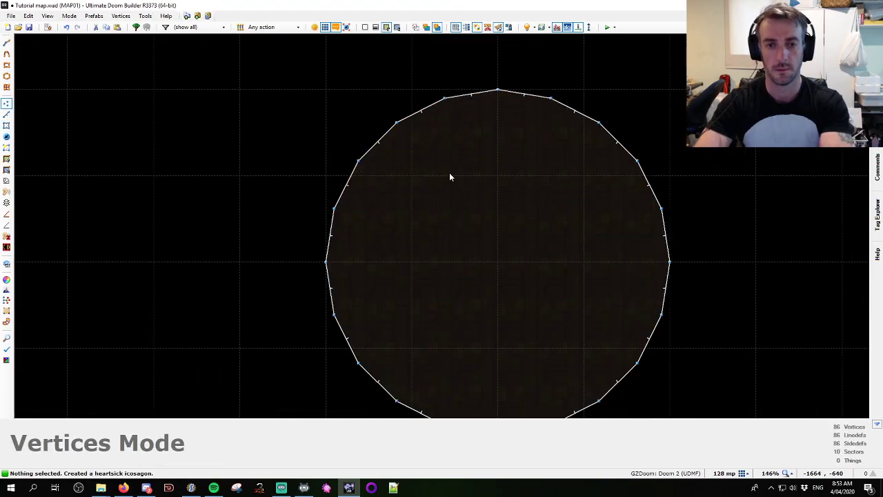
key("Delete")
key("Delete")
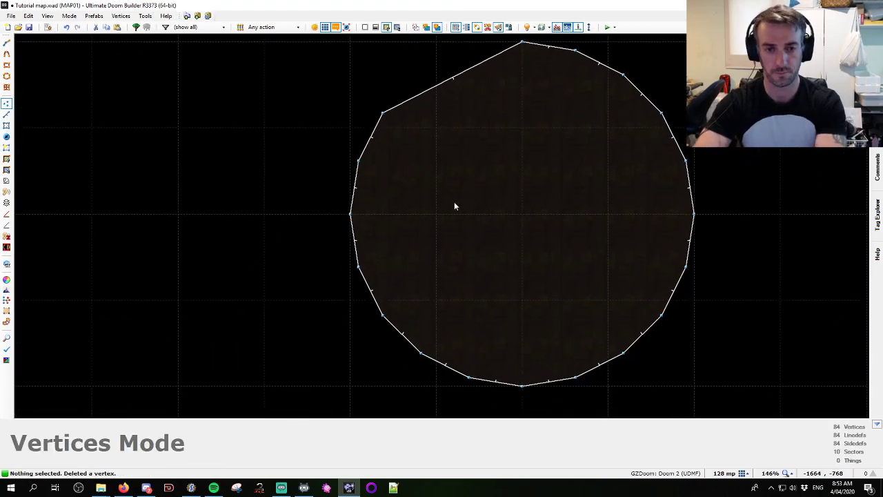
scroll(453, 202, "down", 1)
key("Delete")
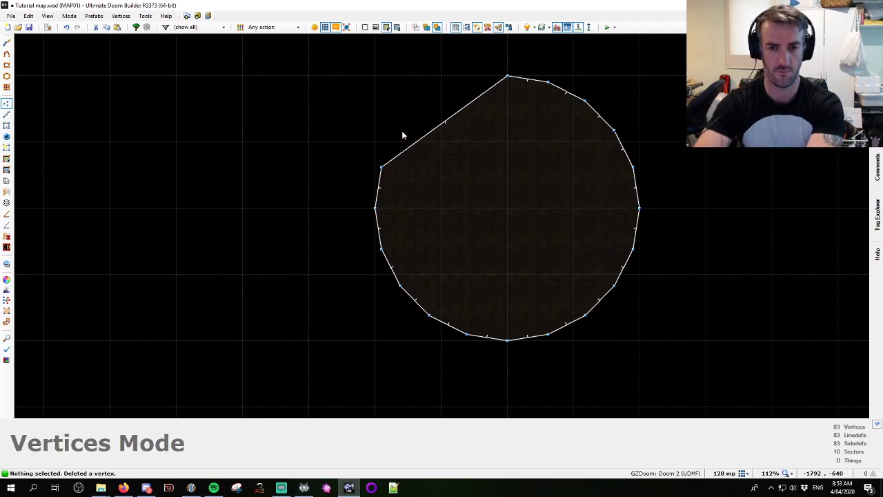
key("Delete")
key("Delete")
key("Delete")
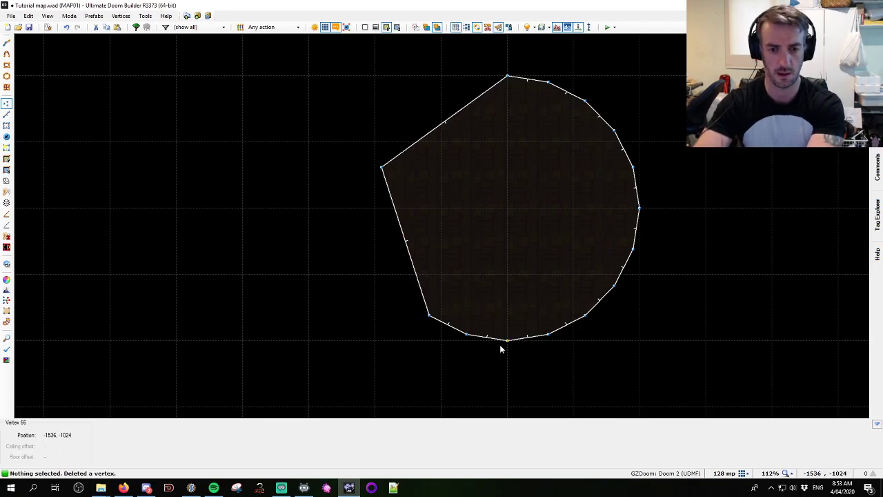
Delete the intermediate vertices along the polygon's lower and right sides to finish a regular pentagon
left_click_drag(464, 327, 560, 367)
key("Delete")
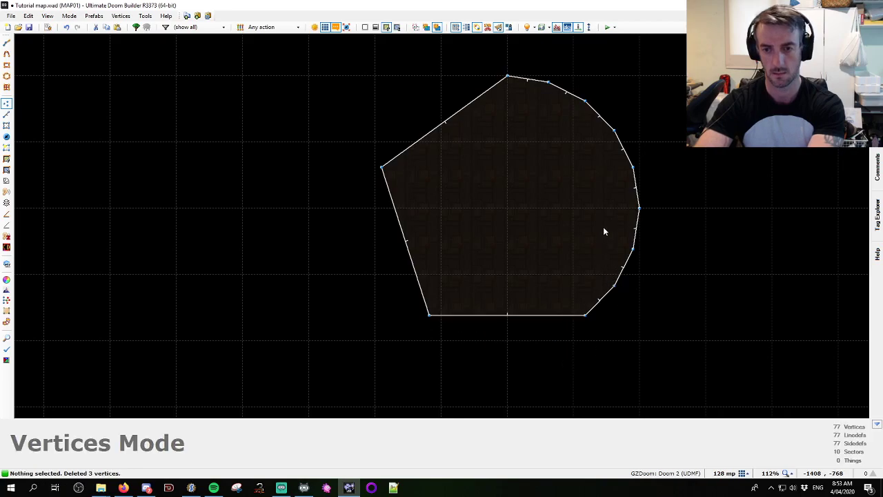
left_click_drag(650, 274, 652, 276)
key("Delete")
left_click_drag(540, 74, 625, 144)
key("Delete")
key("Delete")
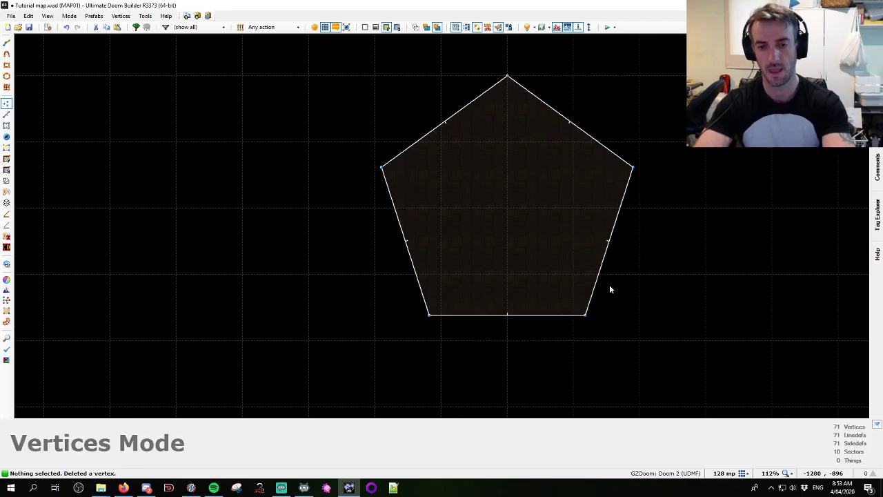
Inspect the new pentagon's side lengths in linedefs mode and compare it with the polygons in the row
key("l")
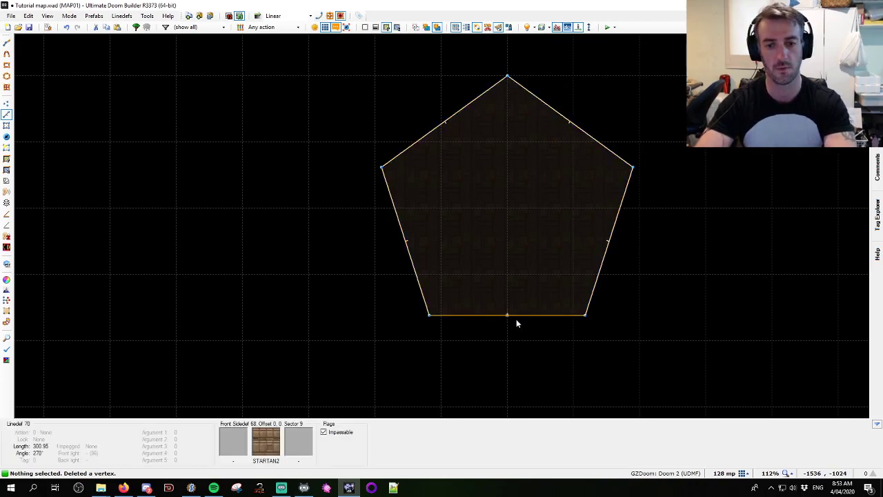
scroll(516, 323, "down", 6)
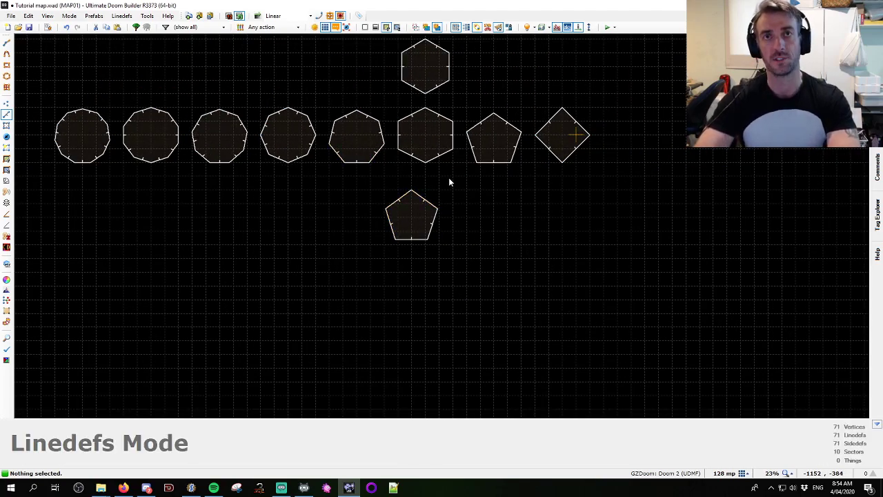
scroll(348, 176, "up", 3)
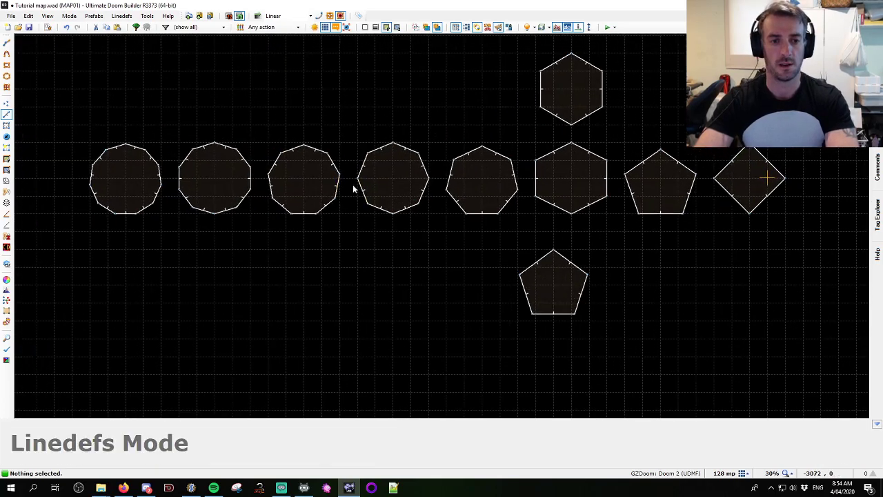
scroll(342, 188, "up", 1)
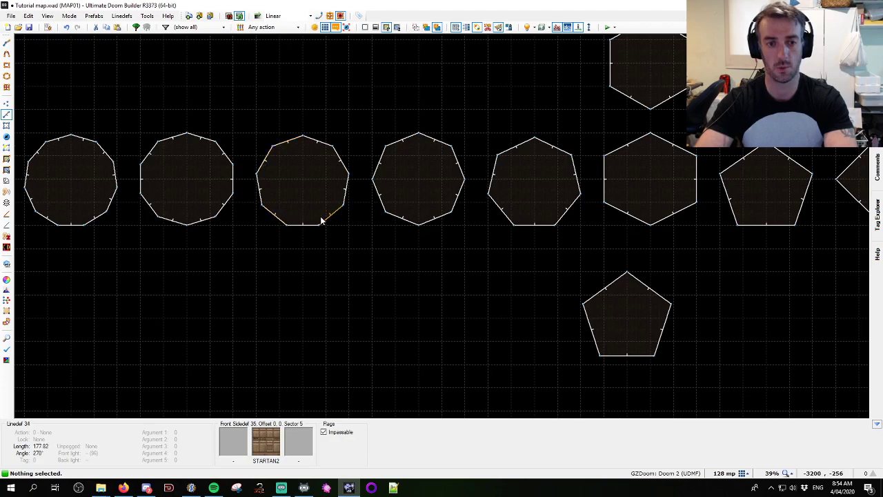
scroll(317, 221, "down", 2)
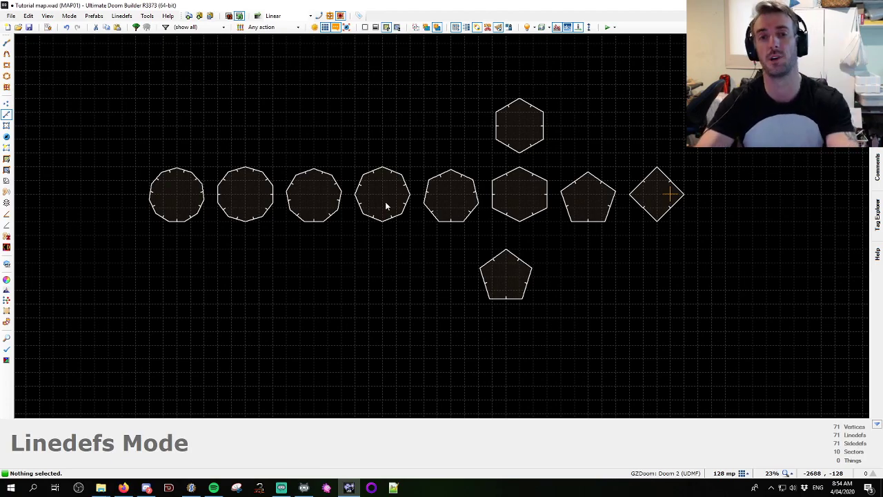
middle_click_drag(514, 279, 432, 231)
scroll(433, 228, "up", 3)
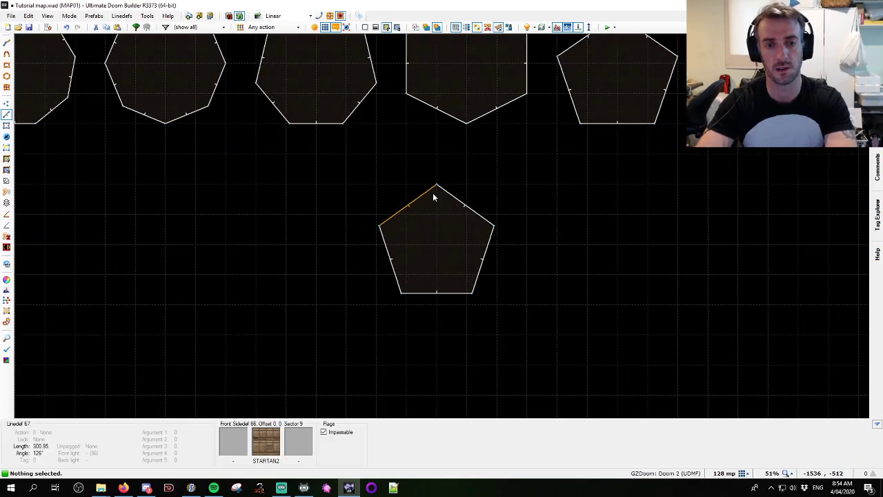
scroll(434, 198, "down", 5)
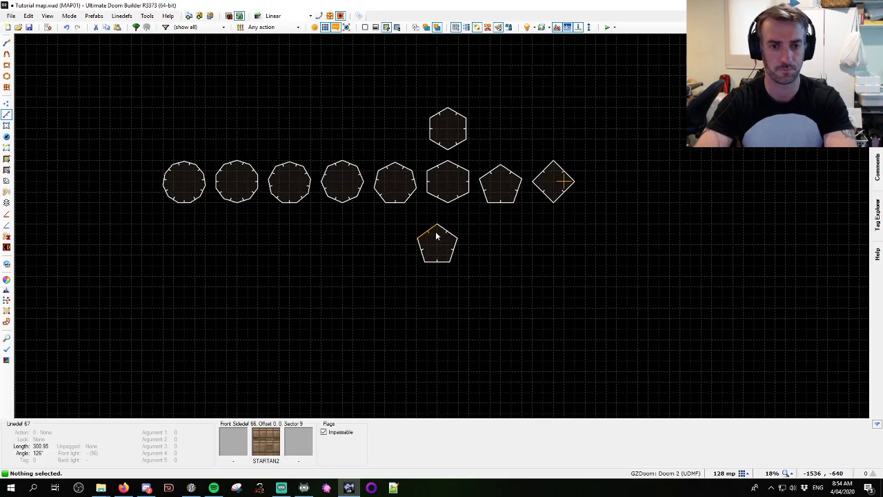
Delete all ten polygon sectors from the map
key("s")
left_click_drag(106, 76, 602, 309)
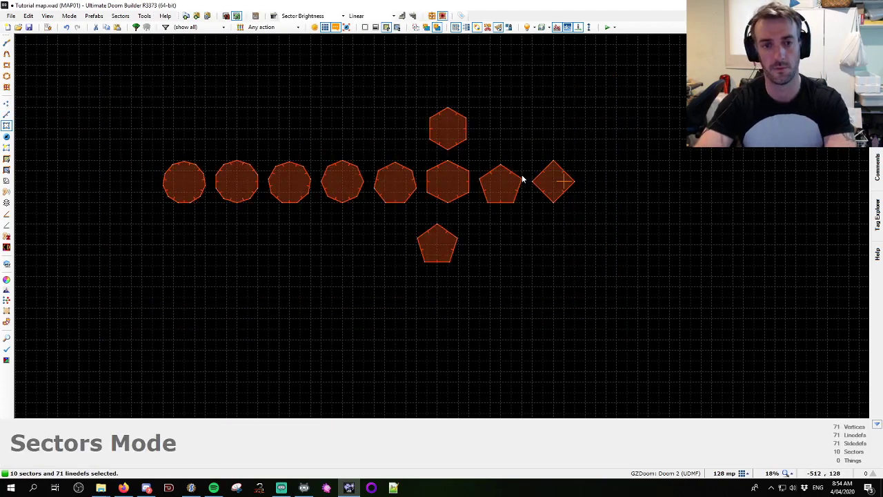
left_click(541, 296)
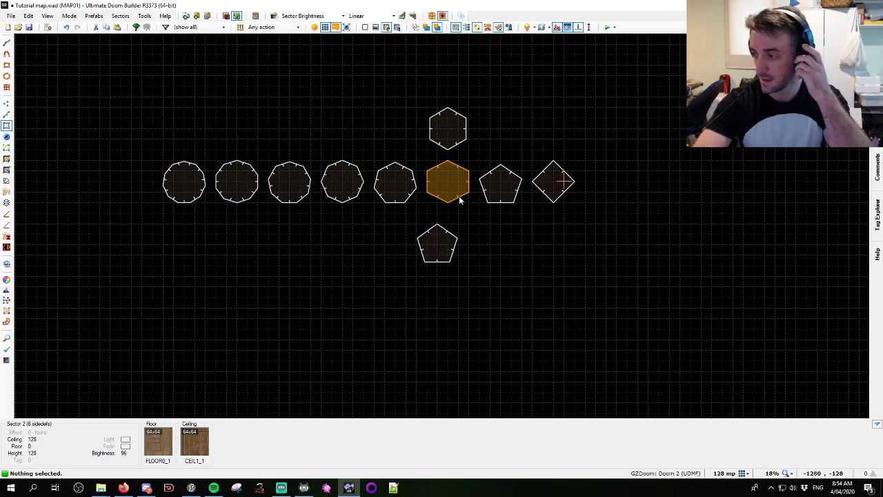
middle_click_drag(510, 145, 469, 199)
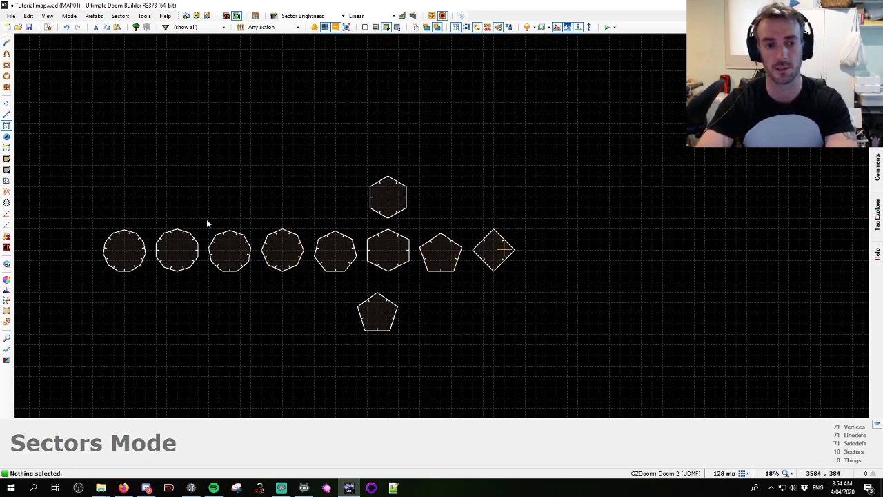
left_click_drag(52, 148, 576, 371)
key("Delete")
Draw a 24-sided ellipse sector, 512 by 512 units, centred on the map origin
key("e")
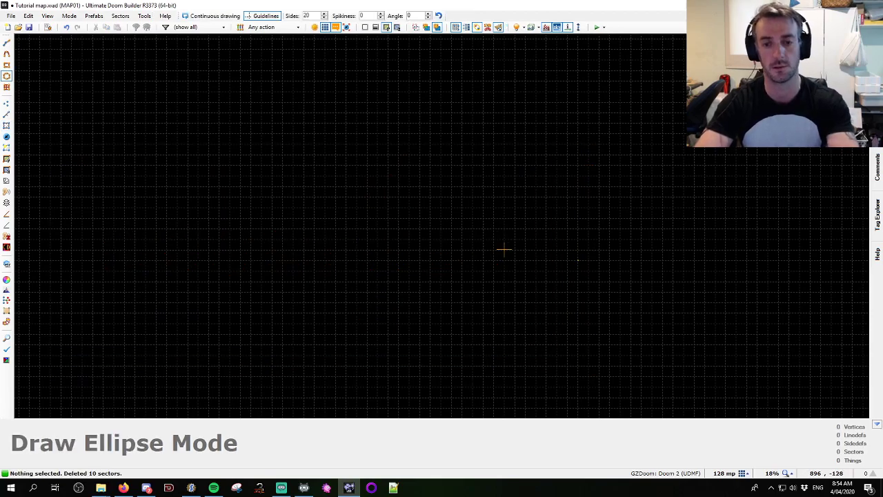
scroll(506, 278, "up", 2)
left_click(509, 283)
scroll(394, 167, "up", 2, "shift")
left_click_drag(394, 167, 389, 163)
scroll(359, 233, "up", 2)
middle_click_drag(354, 225, 370, 172)
key("l")
scroll(354, 194, "up", 1)
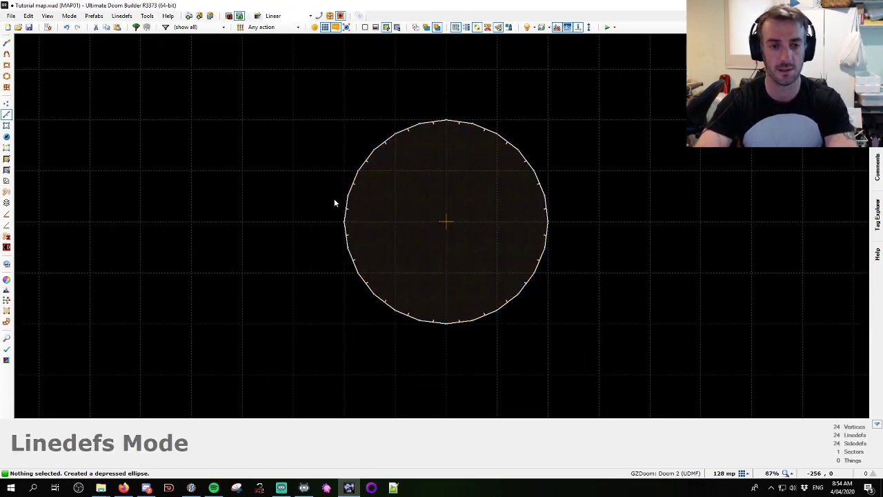
Draw a triangular spike sector reaching about 128 units outward from the side just above the circle's leftmost vertex
key("d")
scroll(317, 221, "up", 3)
left_click(369, 222)
left_click(281, 178)
left_click(374, 177)
right_click(373, 177)
Copy the spike sector and paste a copy, rotated to fit the circle's next side above it
key("s")
left_click(360, 188)
middle_click_drag(354, 132, 357, 170)
key("ctrl+c")
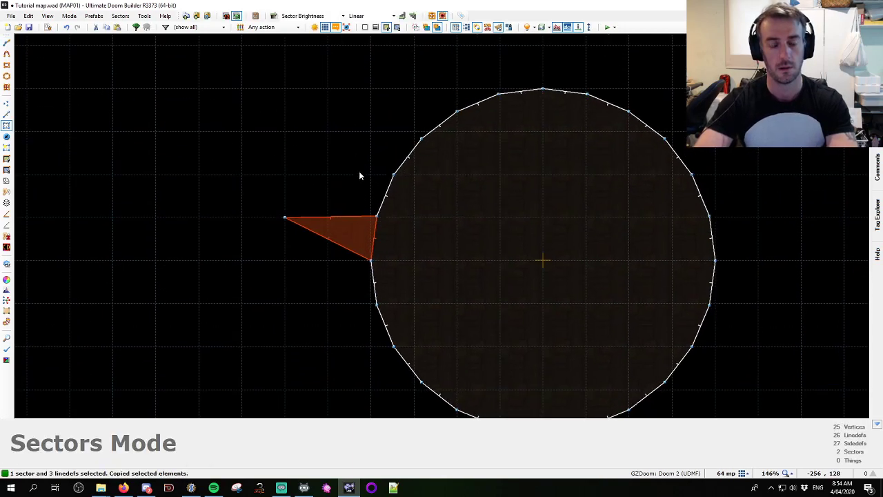
key("ctrl+v")
key("Escape")
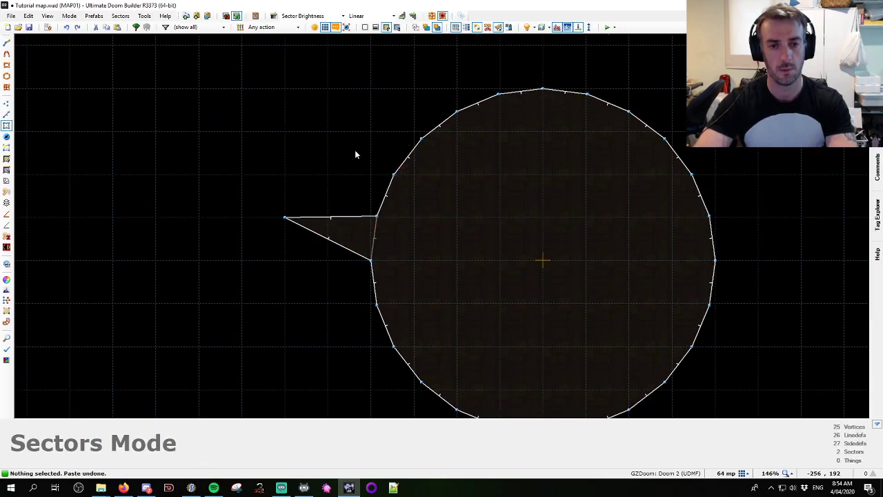
key("ctrl+v")
left_click_drag(419, 129, 390, 192)
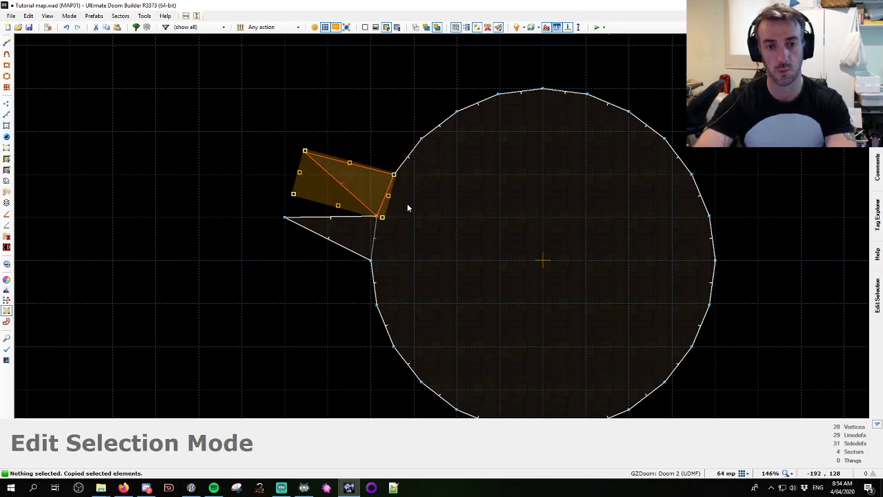
key("Return")
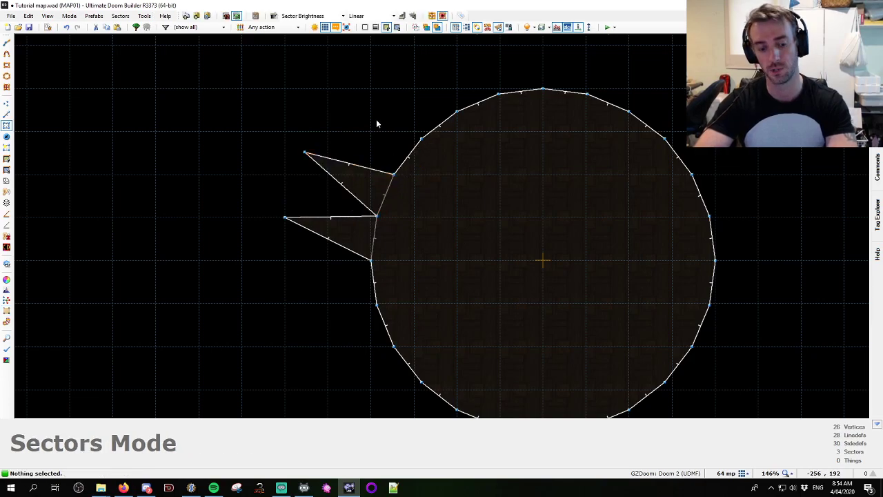
Paste two more spike copies, rotating each to fit the following sides along the circle's upper left
key("ctrl+v")
left_click_drag(420, 88, 419, 142)
key("Return")
middle_click_drag(435, 79, 416, 146)
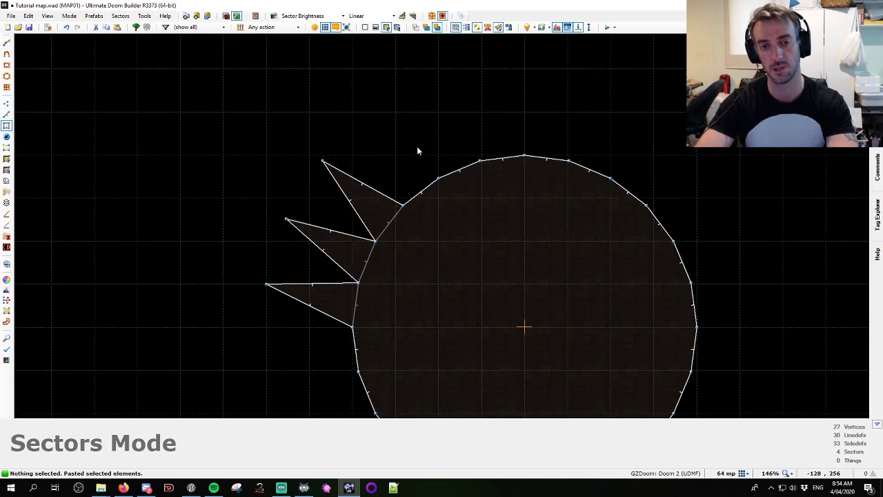
key("ctrl+v")
left_click_drag(445, 110, 431, 185)
key("Return")
scroll(462, 207, "down", 5)
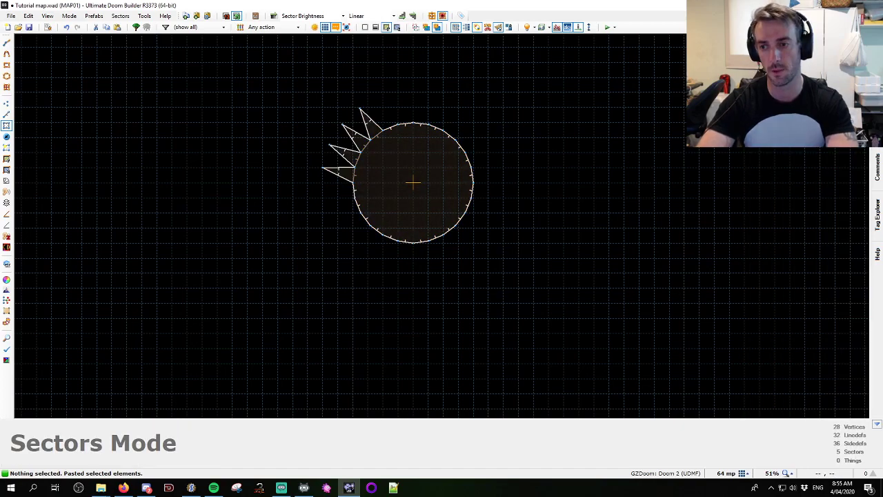
scroll(483, 168, "up", 2)
key("ctrl+v")
mouse_move(876, 207)
left_click(790, 183)
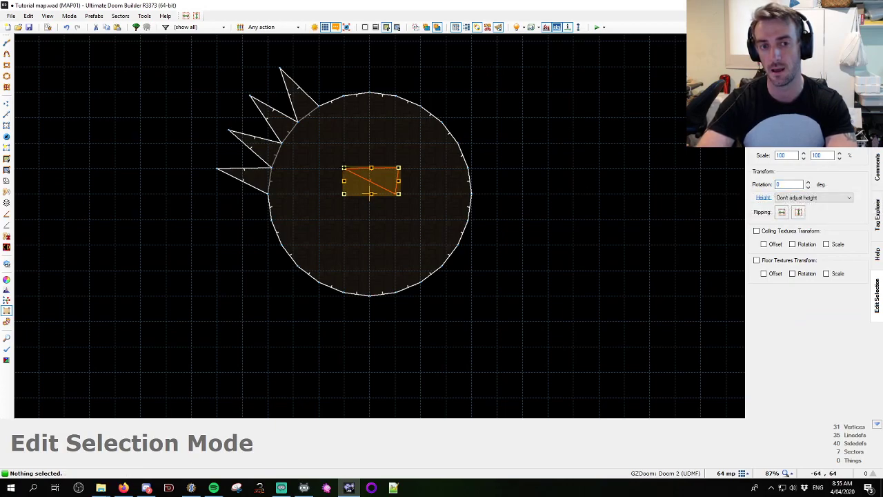
key("Escape")
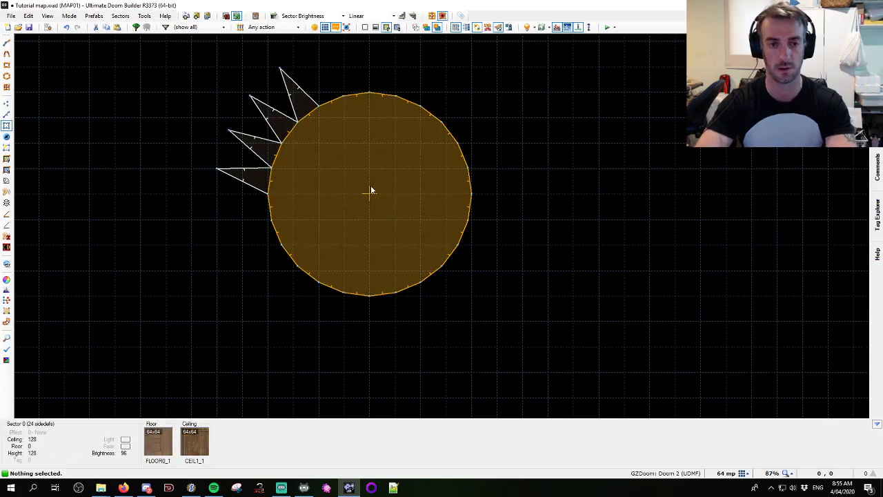
Undo all the spike pastes and the spike drawing, back to the plain 24-sided circle
scroll(431, 246, "down", 3)
key("ctrl+z")
scroll(464, 290, "up", 3)
middle_click_drag(465, 286, 438, 268)
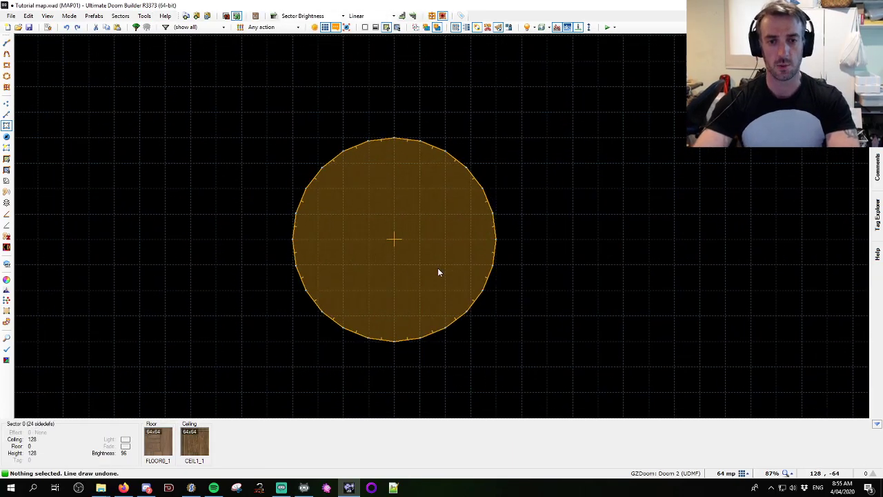
Draw two concentric 24-sided ellipses around the circle, 640 by 640 and 768 by 768 units
scroll(438, 269, "down", 2)
key("alt+shift+d")
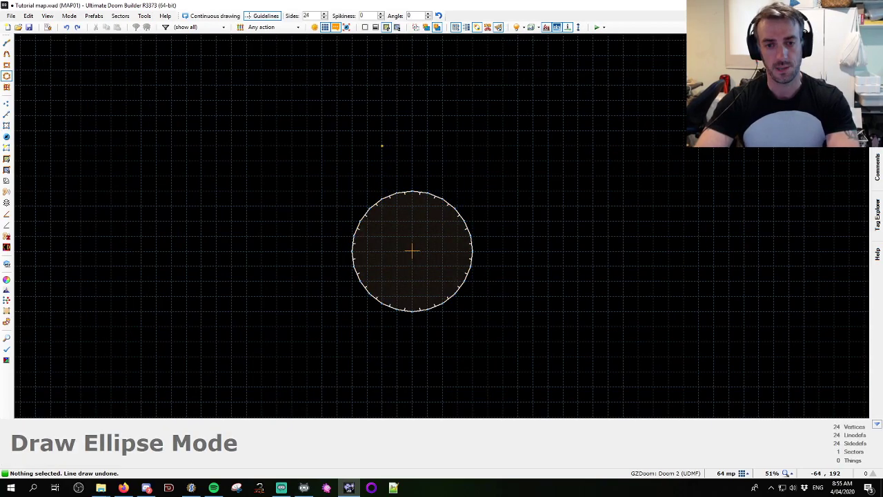
scroll(502, 356, "up", 1)
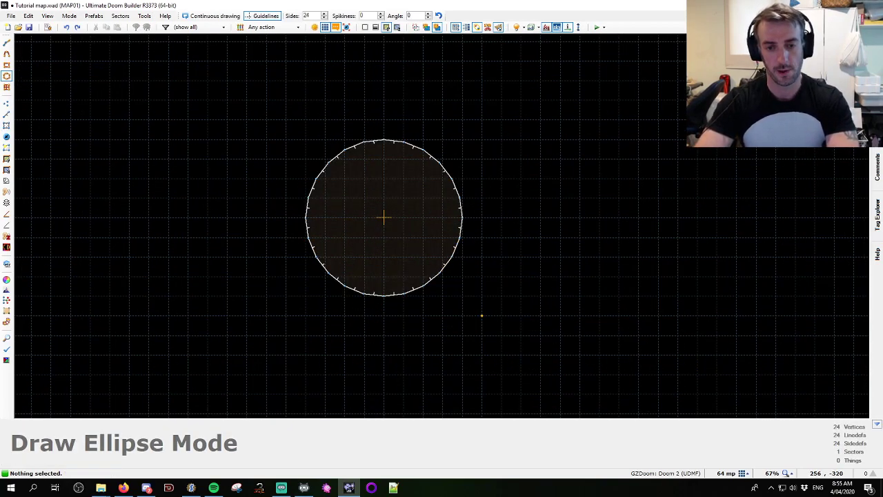
mouse_move(482, 316)
left_mouse_down()
mouse_move(306, 79)
mouse_move(285, 120)
left_mouse_up()
key("shift+e")
left_click_drag(501, 335, 266, 100)
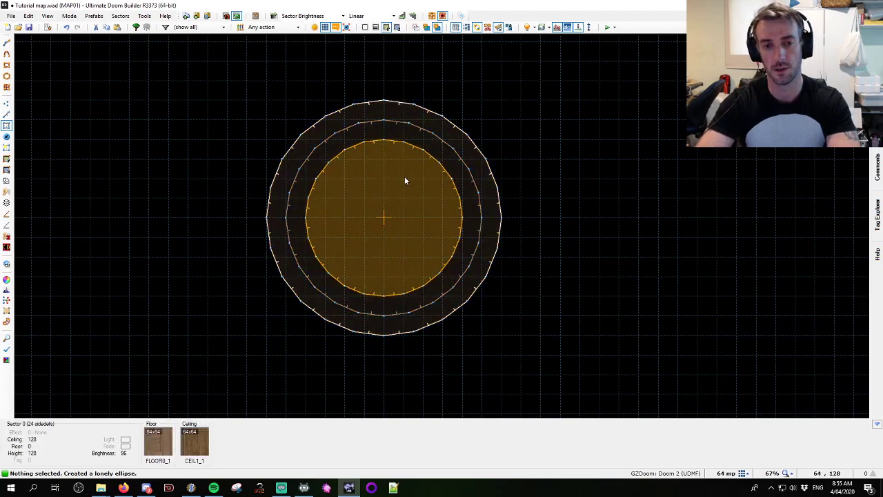
Draw a separate 24-sided ellipse sector, 512 by 512 units, to the right of the concentric rings
scroll(389, 179, "down", 3)
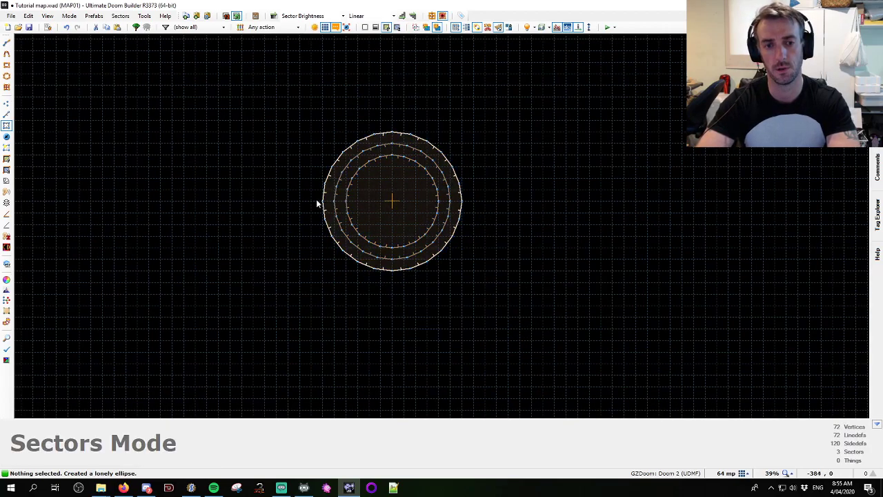
middle_click_drag(481, 188, 384, 191)
key("ctrl+shift+alt+d")
scroll(398, 196, "up", 2)
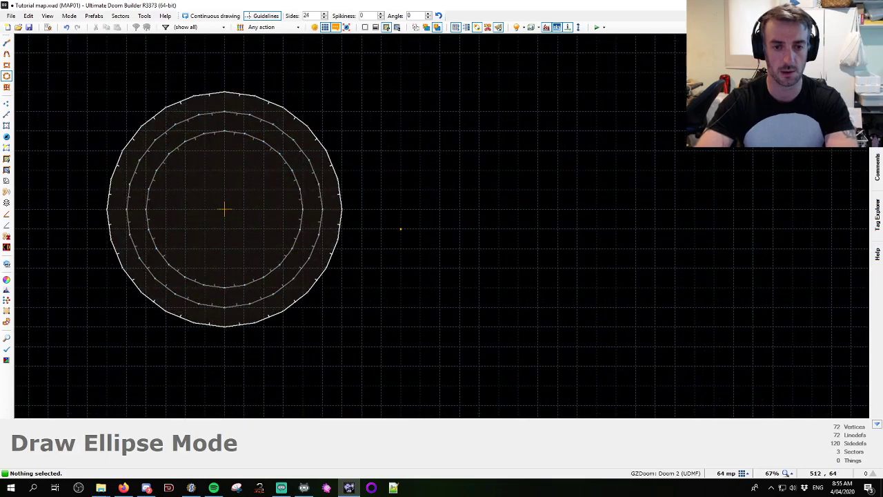
left_click_drag(421, 288, 576, 136)
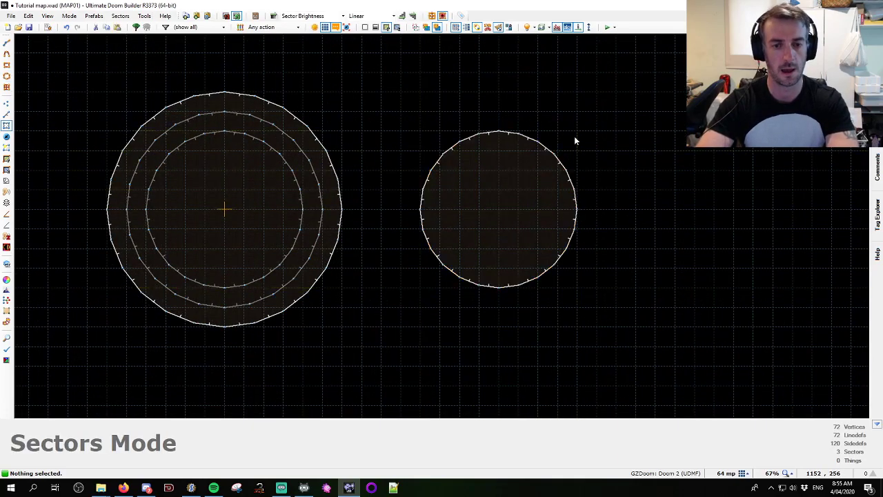
Examine in linedefs mode how the vertices of the three concentric rings align with each other and the grid
key("l")
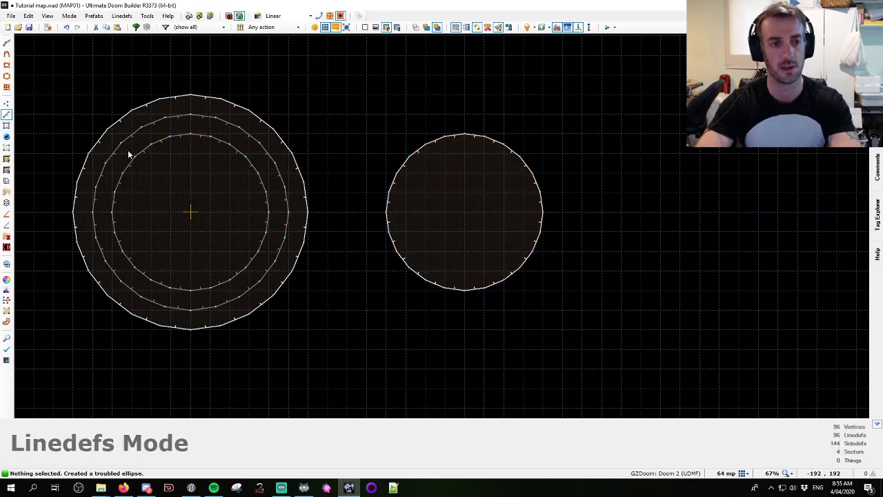
scroll(101, 187, "up", 7)
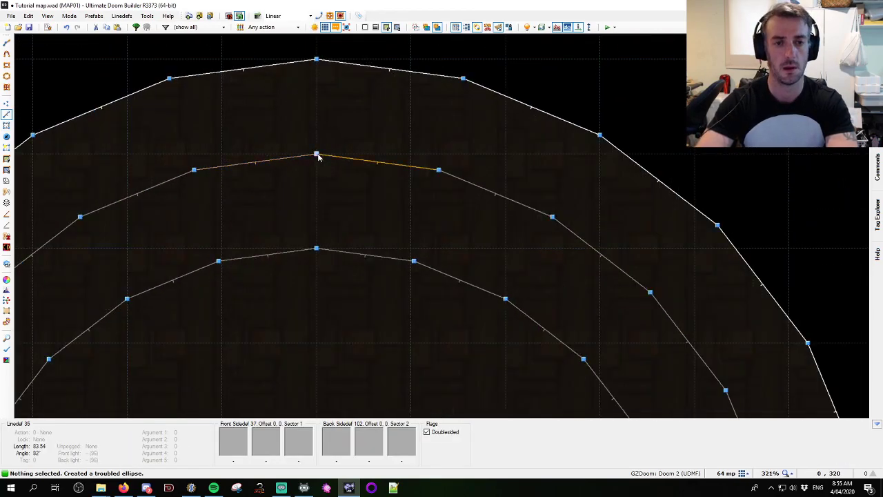
scroll(316, 154, "down", 7)
scroll(476, 240, "up", 7)
scroll(475, 238, "up", 4)
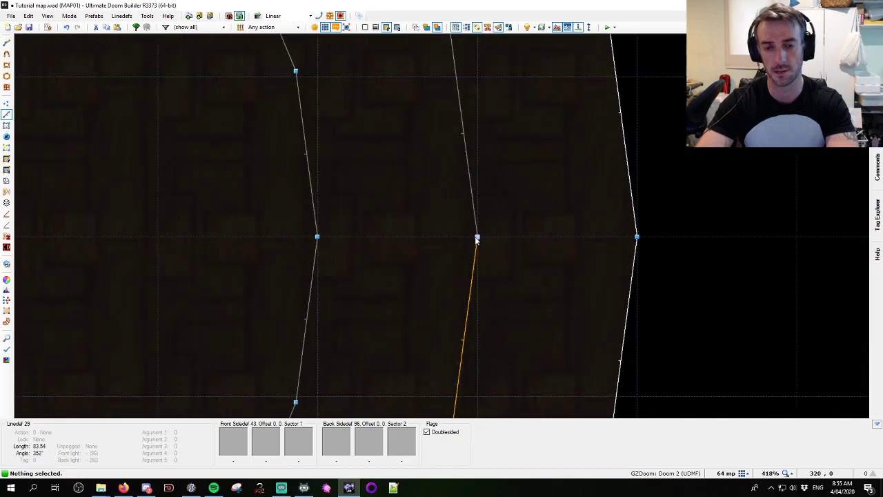
middle_click_drag(652, 231, 528, 199)
scroll(574, 213, "up", 4)
scroll(540, 198, "down", 14)
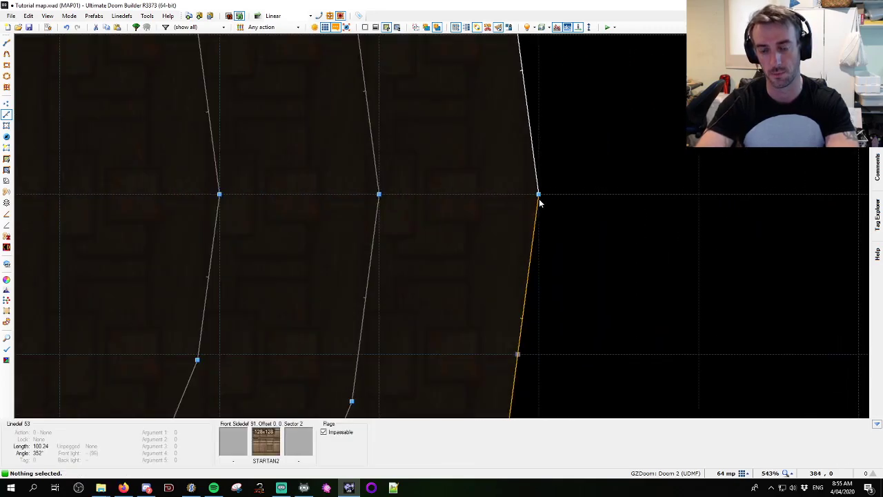
middle_click_drag(553, 277, 543, 235)
scroll(518, 230, "up", 2)
key("alt+shift+d")
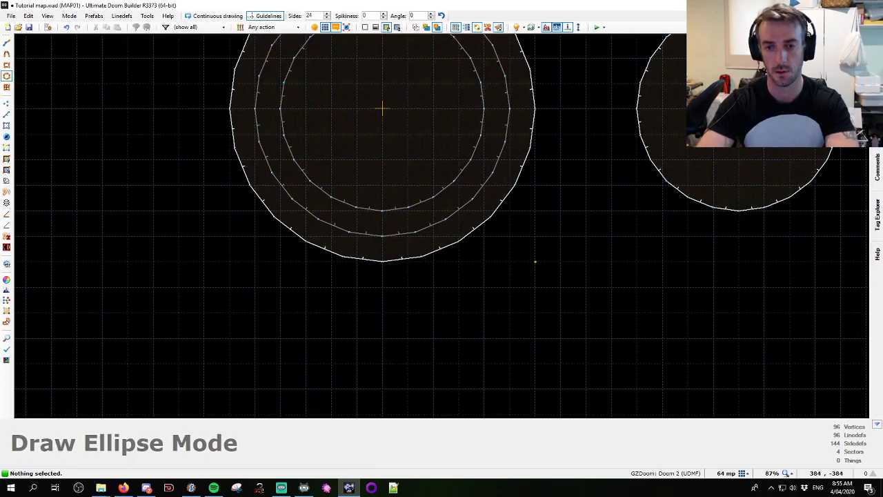
left_click(535, 262)
key("Escape")
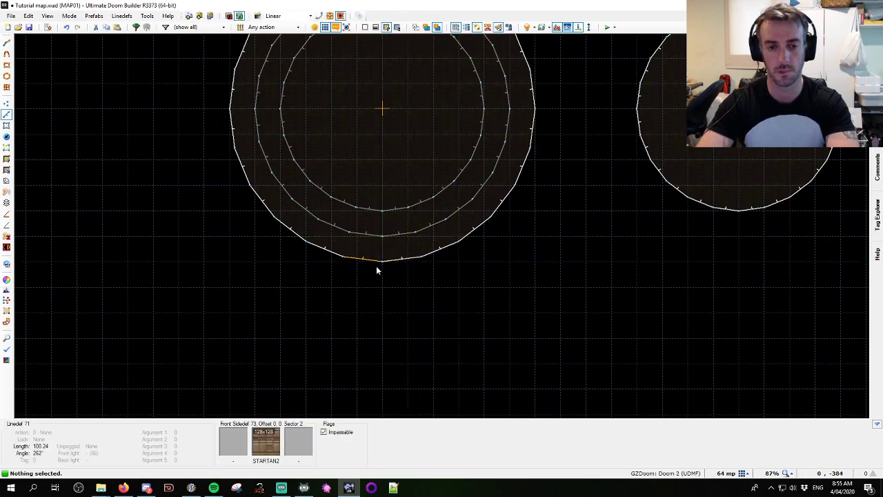
Measure the gap between the outer and middle rings at their bottom vertices with the line drawing tool
scroll(376, 266, "up", 4)
scroll(398, 254, "up", 2)
key("d")
left_click(387, 92)
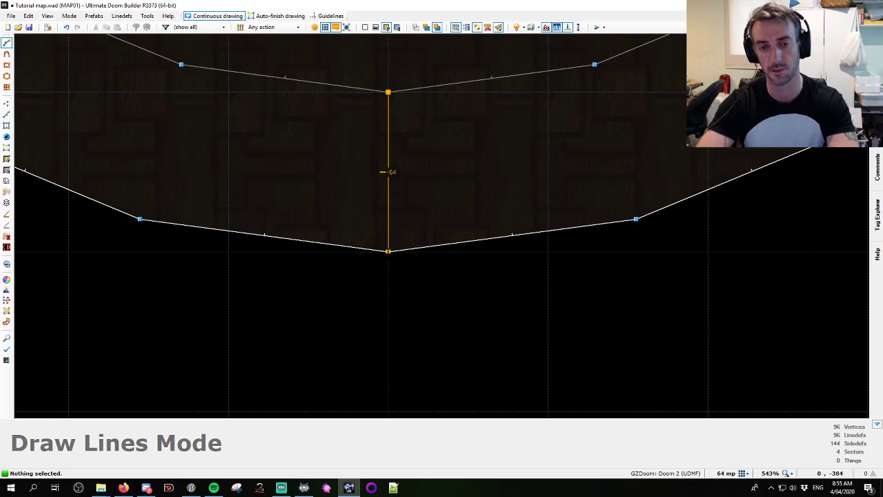
right_click(389, 254)
scroll(388, 252, "down", 4)
middle_click_drag(668, 252, 505, 236)
scroll(427, 199, "down", 2)
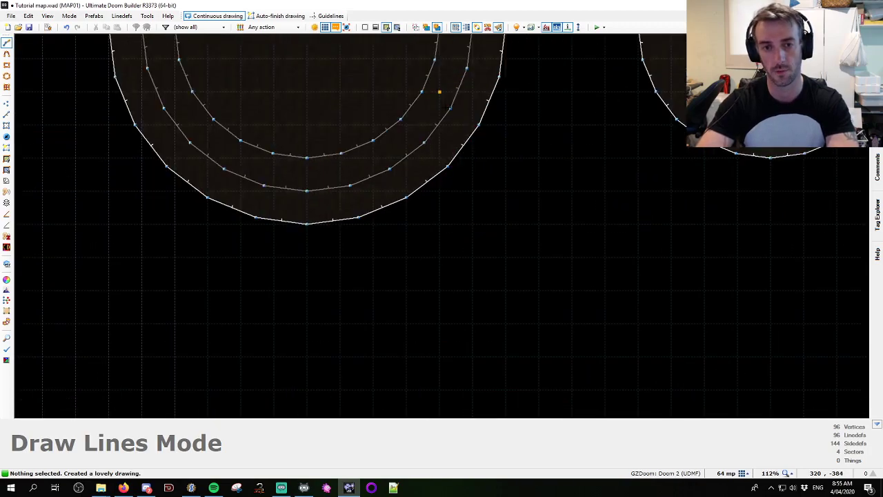
Measure the gap between the middle and inner rings at the vertices just left of the top
middle_click_drag(439, 90, 455, 200)
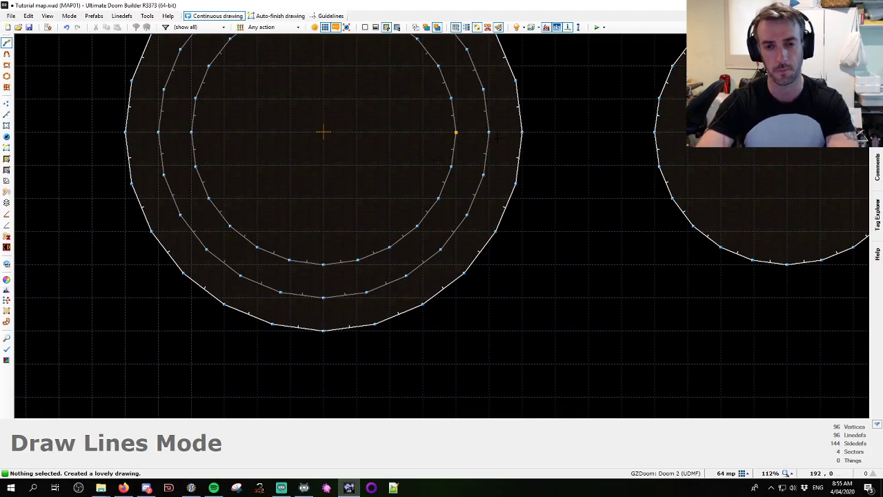
middle_click_drag(224, 67, 309, 170)
scroll(391, 71, "up", 1)
left_click(358, 77)
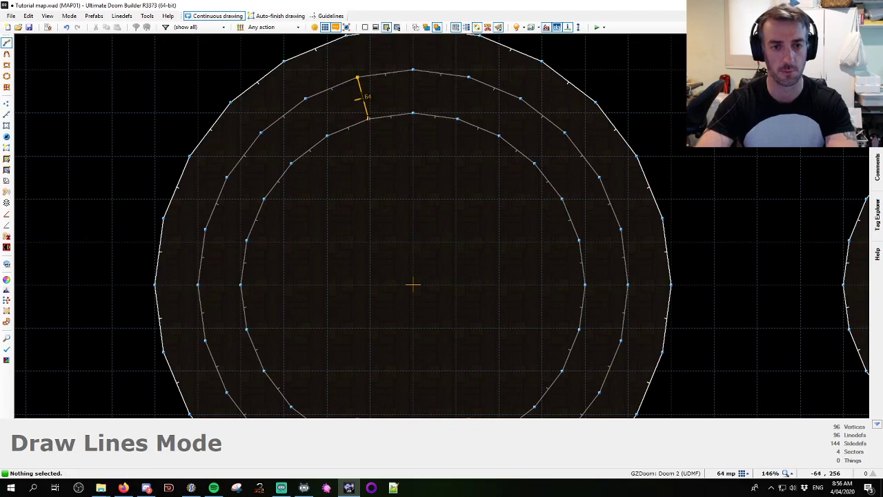
left_click(368, 118)
right_click(367, 118)
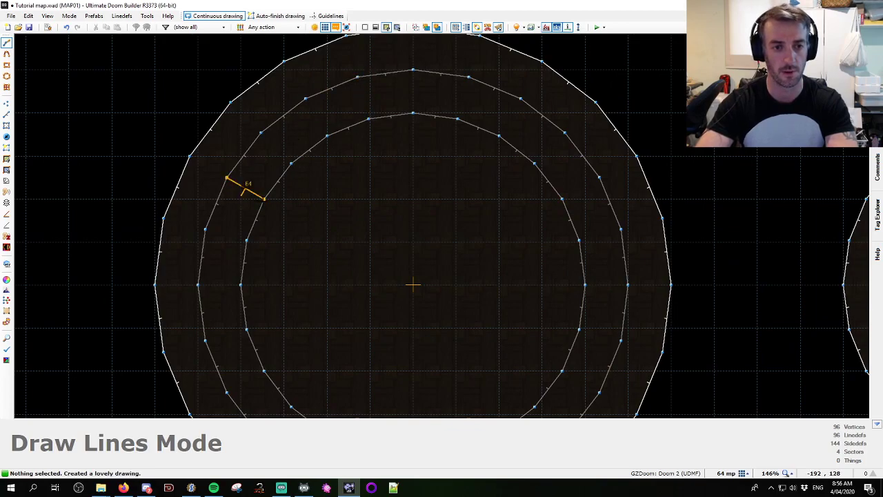
Split the facing upper-left linedefs of the middle and inner rings at their midpoints and align the grid to them
scroll(210, 214, "up", 5)
key("Escape")
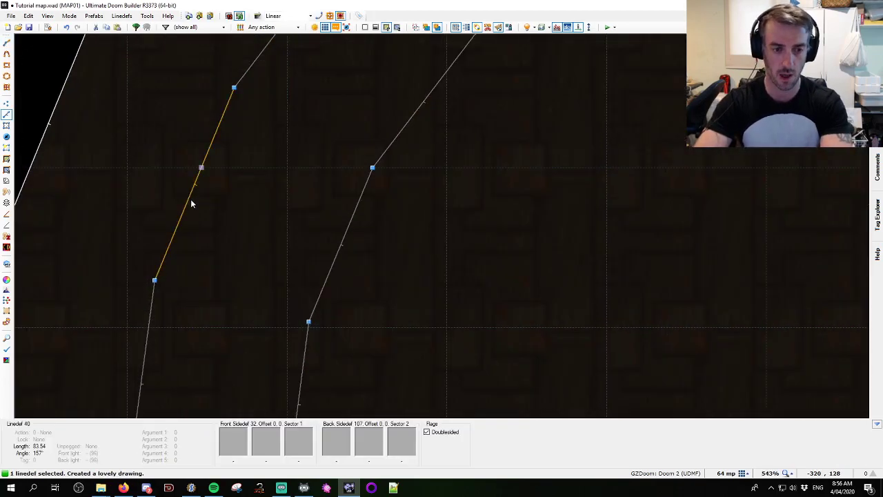
left_click(347, 237)
key("alt+c")
left_click_drag(229, 182, 382, 272)
key("Return")
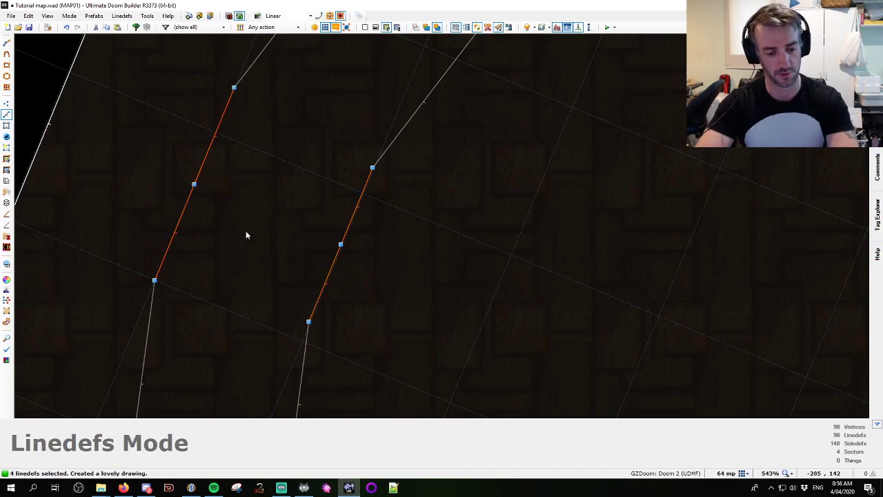
Draw a line between the two new midpoints and check the length of this gap between the middle and inner rings
key("c")
key("ctrl+d")
left_click(195, 184)
left_click(337, 246)
right_click(335, 245)
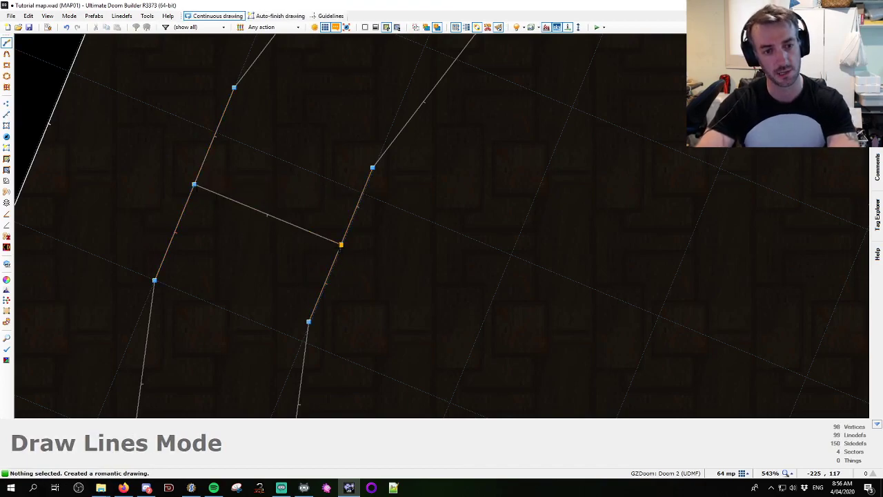
scroll(313, 245, "up", 1)
key("Escape")
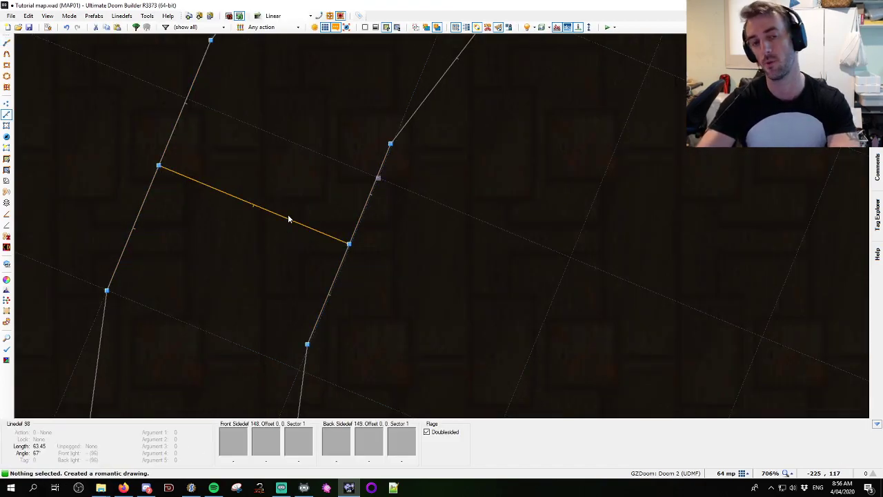
scroll(302, 231, "down", 6)
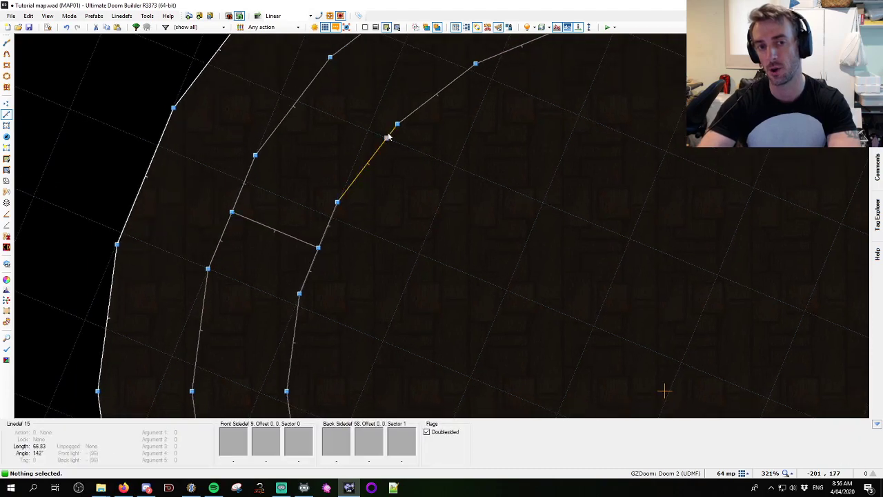
scroll(322, 191, "down", 4)
scroll(341, 187, "up", 3)
scroll(342, 182, "up", 2)
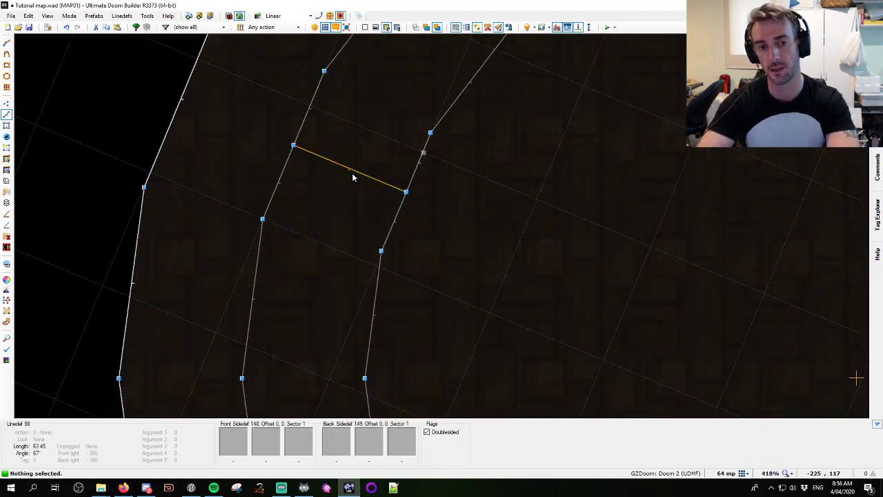
scroll(408, 180, "down", 5)
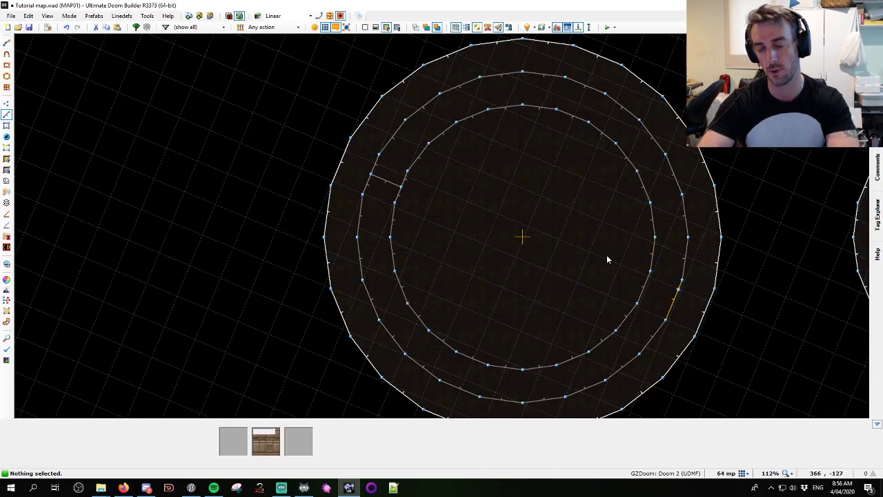
Reset the grid alignment and draw test lines between the inner and middle rings at the rightmost vertices and those just above
middle_click_drag(650, 272, 568, 258)
key("shift+g")
scroll(581, 226, "up", 3)
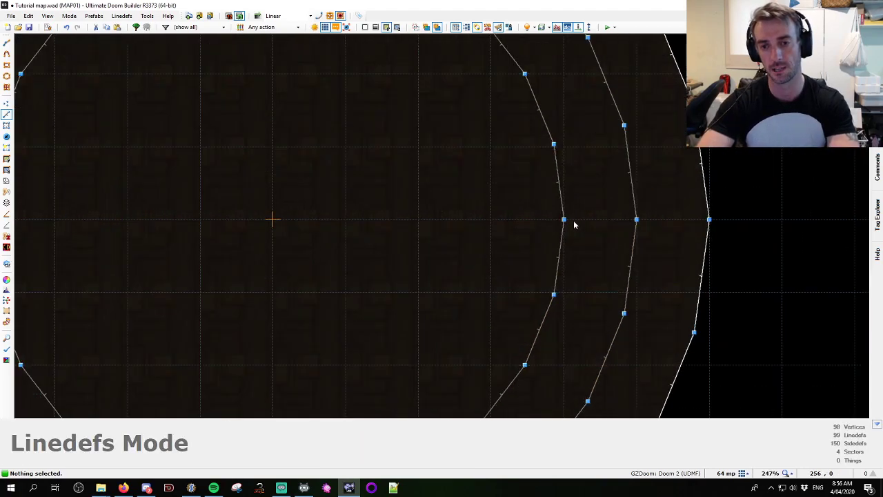
key("ctrl+d")
left_click(566, 221)
left_click(636, 220)
right_click(634, 217)
left_click(554, 145)
right_click(554, 145)
left_click(555, 146)
left_click(624, 126)
right_click(624, 126)
scroll(624, 126, "down", 4)
Undo the linedef splits and test lines between the rings and leave line drawing
key("ctrl+z")
key("ctrl+z")
middle_click_drag(841, 202, 390, 249)
scroll(410, 158, "up", 1)
key("Escape")
Select all linedefs of the separate 24-sided circle and open the Stair Sector Builder for them
scroll(392, 244, "down", 2)
scroll(392, 245, "down", 1)
left_click_drag(337, 150, 484, 311)
scroll(482, 283, "up", 1)
key("ctrl+alt+s")
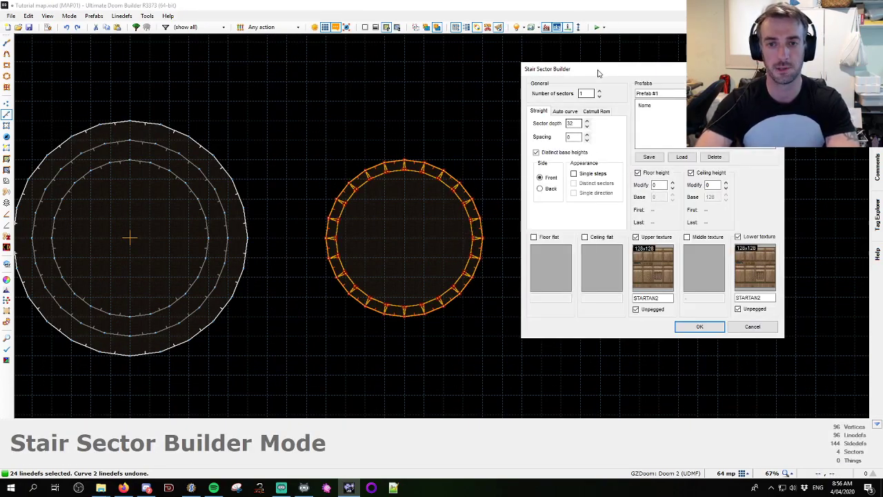
left_click_drag(598, 73, 627, 63)
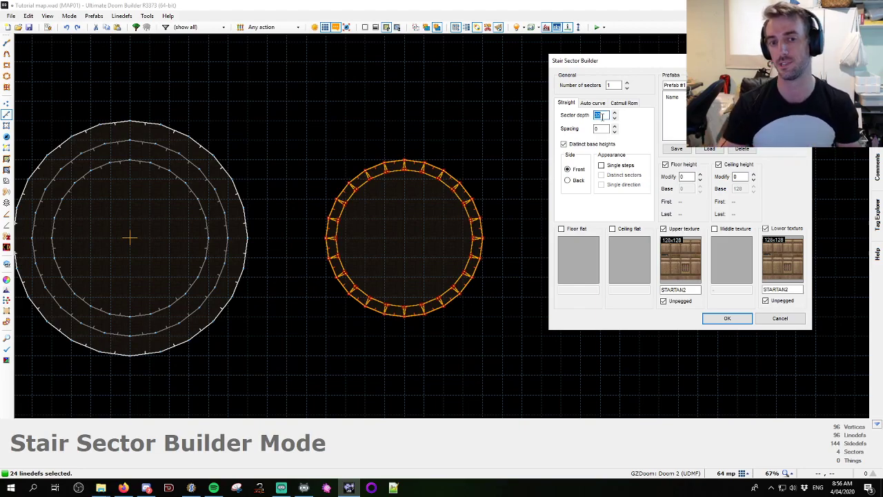
Build the stair sectors on the back side as single steps with a sector depth of 64
left_click(568, 180)
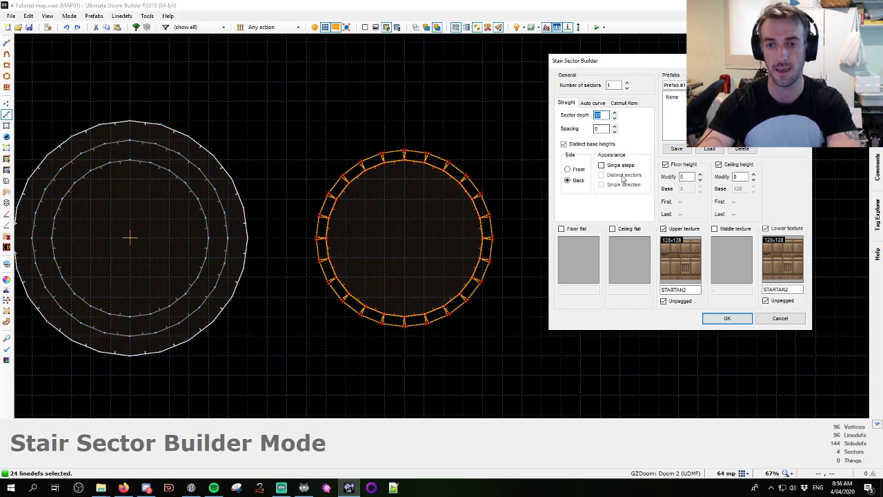
scroll(458, 184, "up", 10)
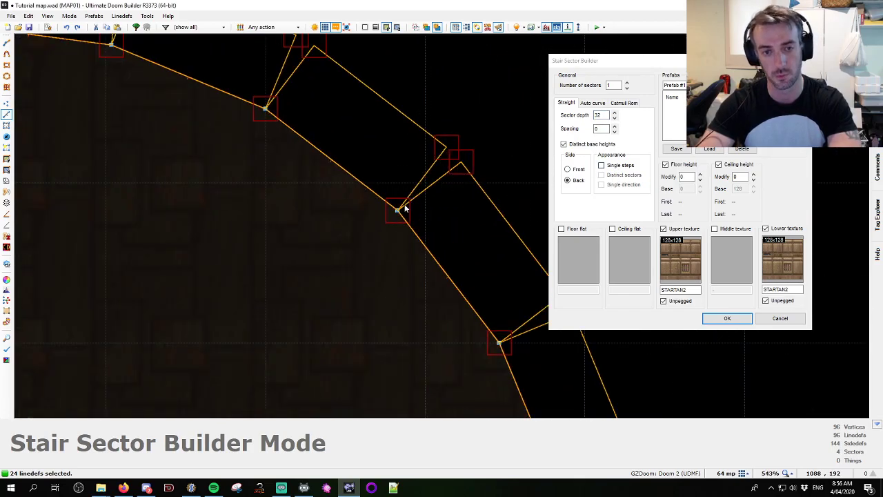
left_click(624, 167)
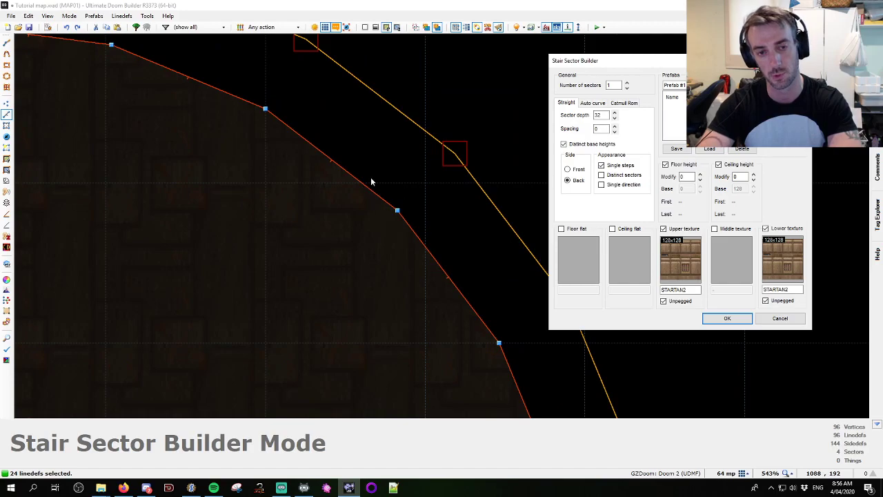
scroll(477, 169, "down", 6)
left_click(614, 112)
left_click(615, 113)
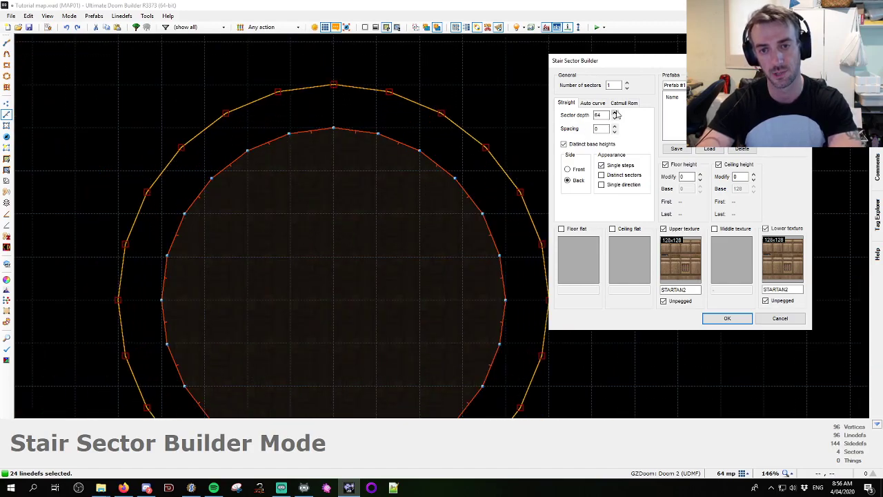
Preview distinct sectors, turn that option back off, build the ring around the circle and clear the selection
left_click(609, 176)
scroll(456, 177, "up", 1)
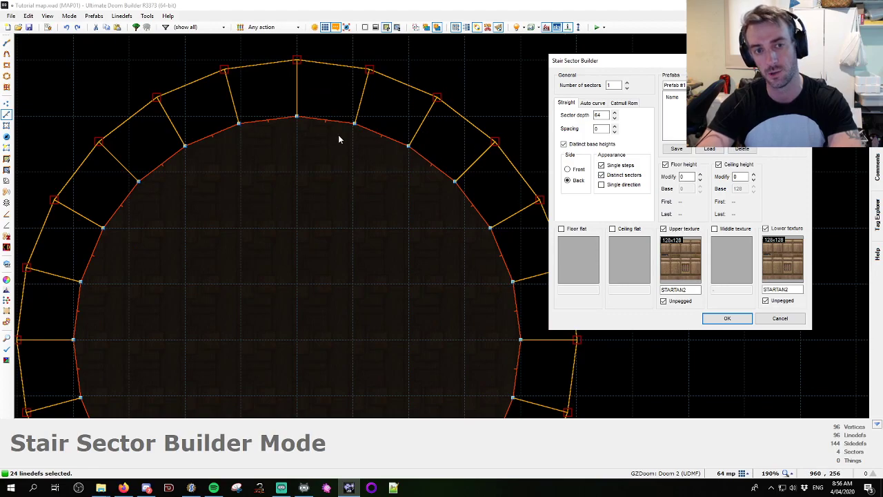
scroll(309, 129, "down", 5)
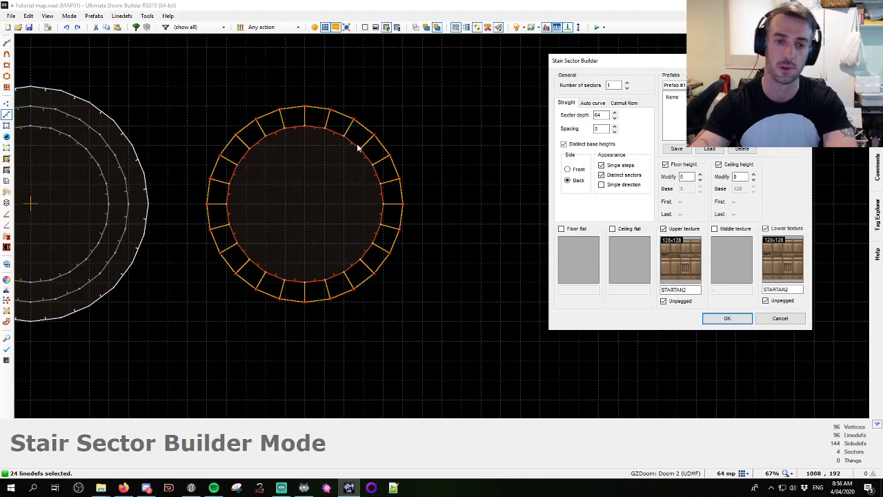
key("space")
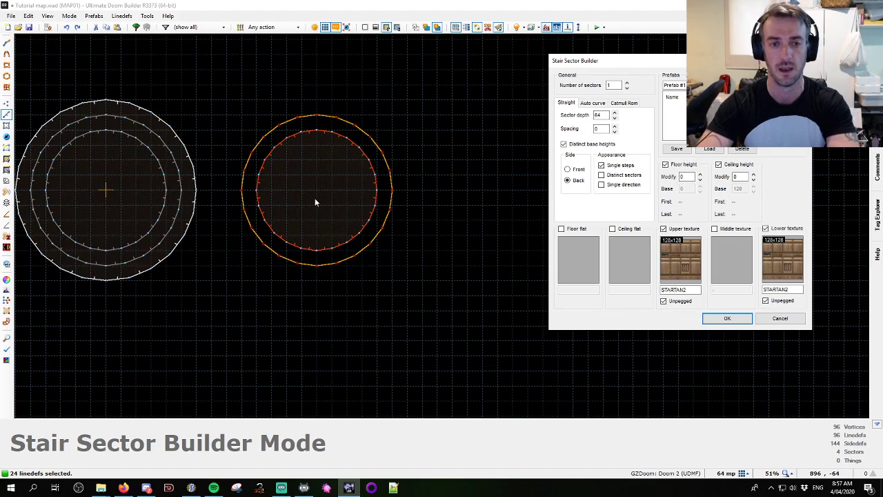
scroll(243, 167, "up", 2)
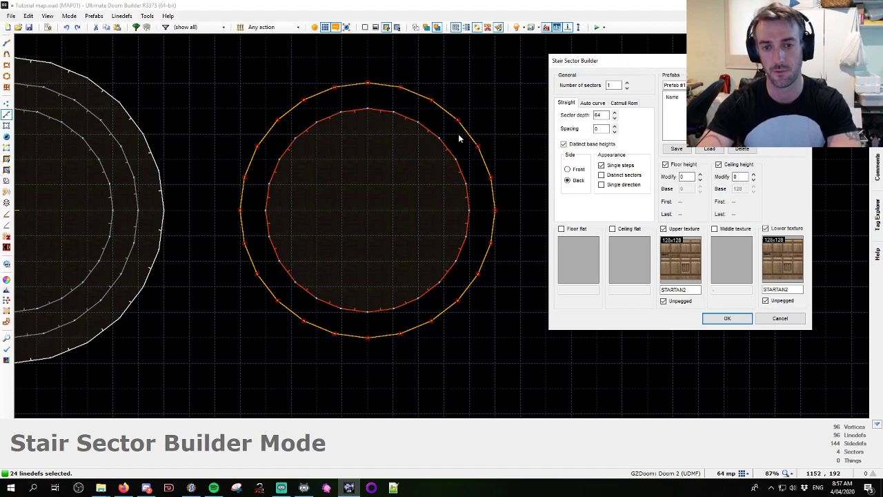
key("Return")
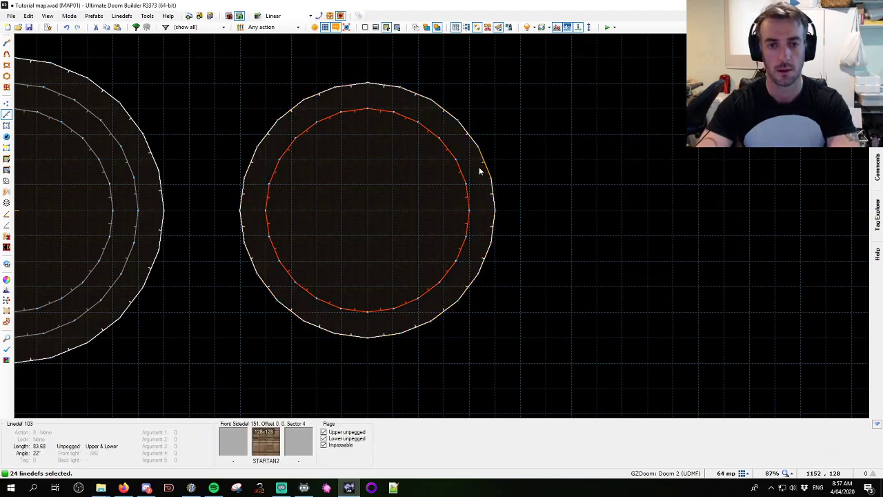
key("c")
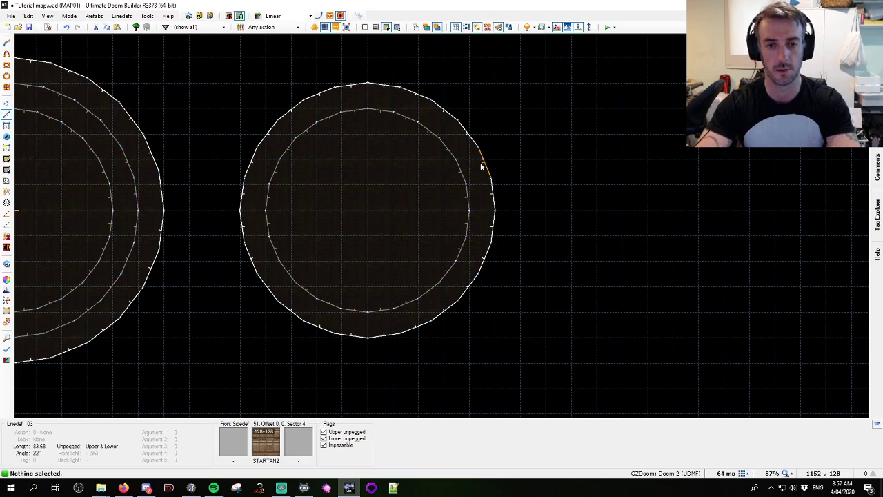
Undo the ring build and set up the Stair Sector Builder for the circle's sector with depth 64 on the back side
key("ctrl+z")
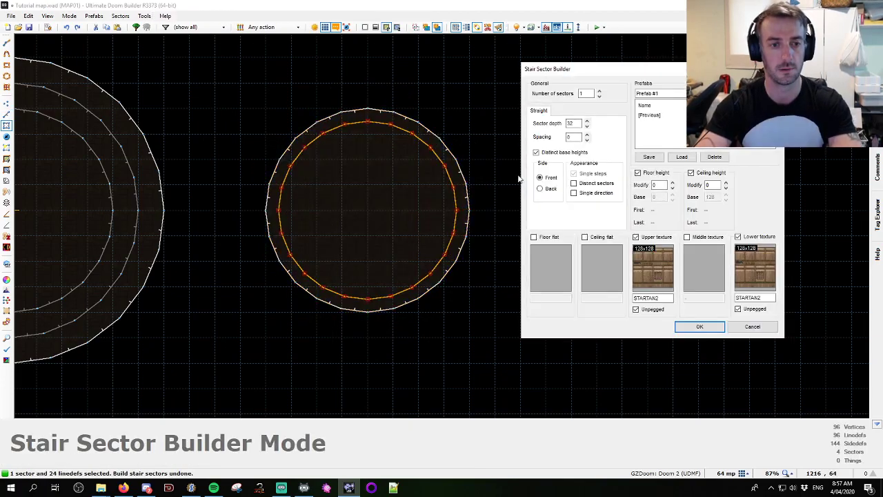
left_click(587, 121)
left_click(587, 121)
left_click(587, 122)
left_click(587, 122)
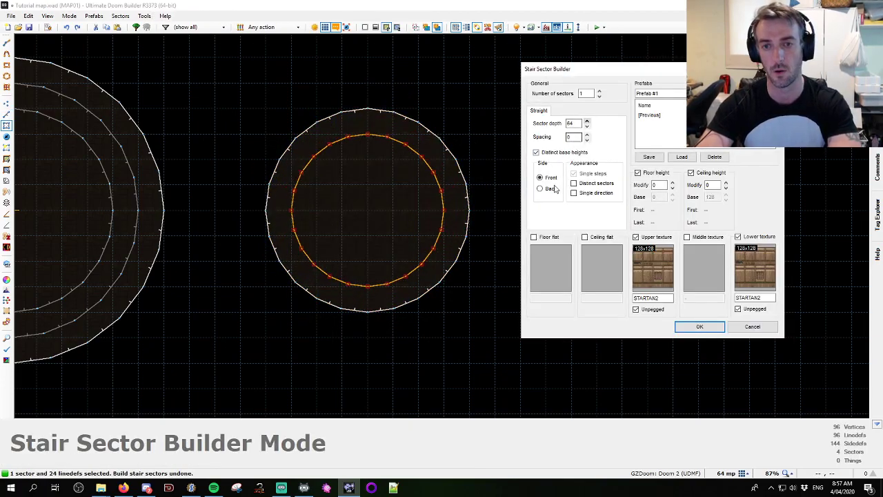
left_click(548, 190)
Try higher ring counts in the preview and set the number of sectors to 2
left_click(599, 90)
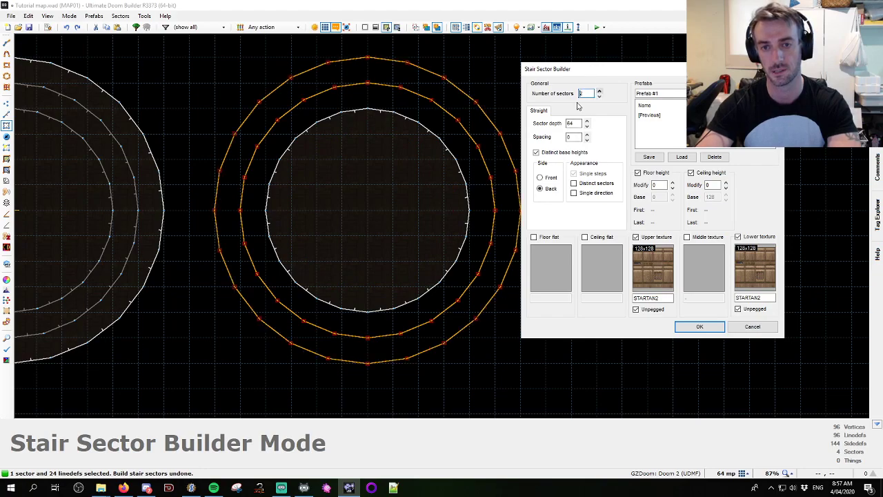
left_click(600, 91)
left_click(601, 91)
left_click(600, 91)
left_click(600, 97)
left_click(600, 97)
left_click(600, 97)
Turn off the floor height, ceiling height, upper texture and lower texture options and build the two rings
left_click(654, 173)
left_click(695, 173)
left_click(658, 236)
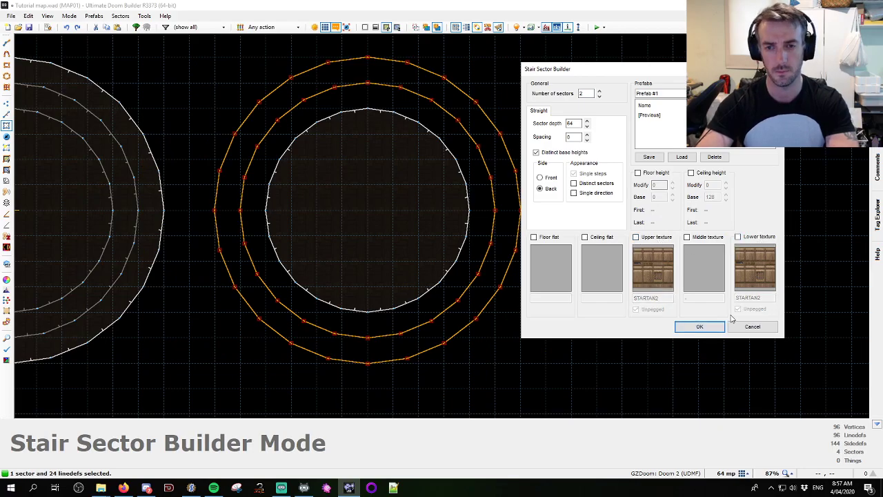
left_click(698, 327)
scroll(395, 307, "up", 10)
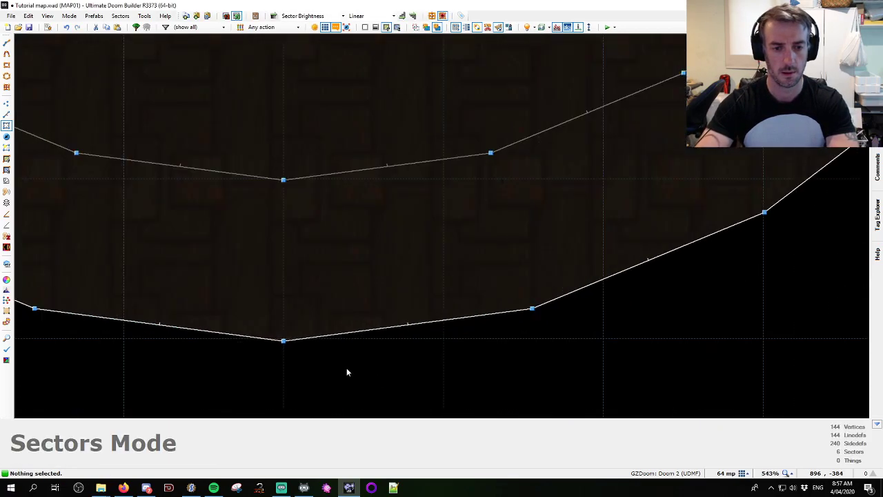
scroll(329, 273, "down", 8)
scroll(297, 230, "up", 4)
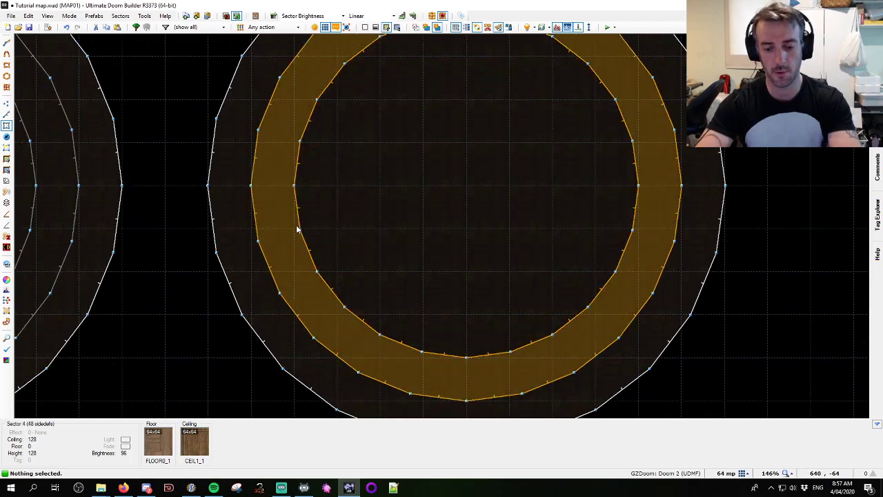
Align the grid to the inner circle's left linedef and draw a test line across to the adjacent ring to measure the gap
key("l")
key("l")
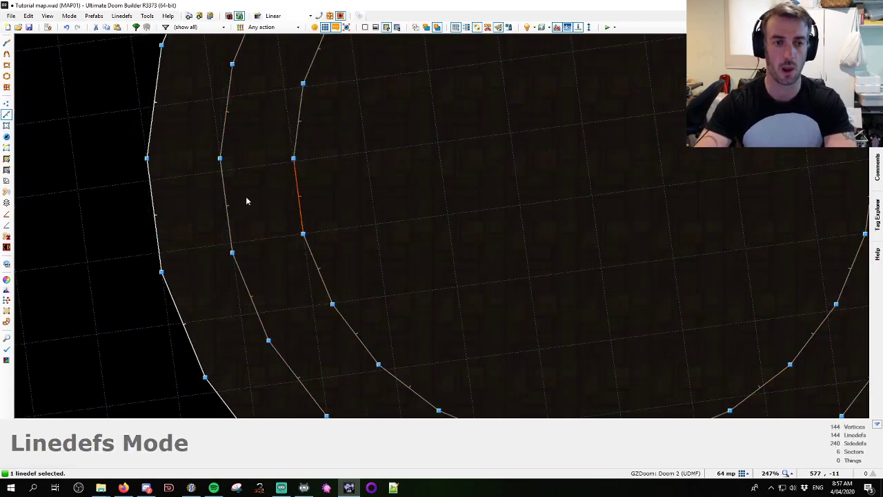
scroll(243, 195, "up", 8)
key("d")
left_click(195, 146)
right_click(195, 145)
key("Escape")
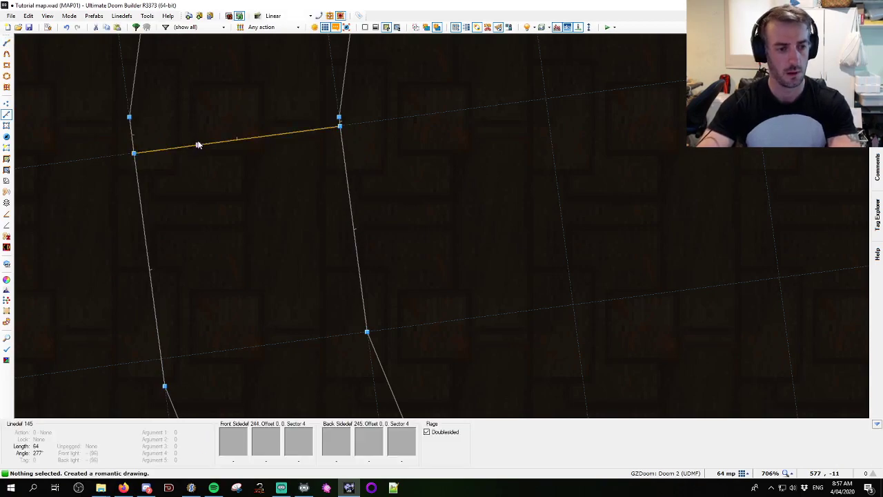
Undo the test line and draw a line joining the leftmost vertices of the inner circle and the middle ring
middle_click_drag(198, 145, 316, 233)
key("d")
key("ctrl+z")
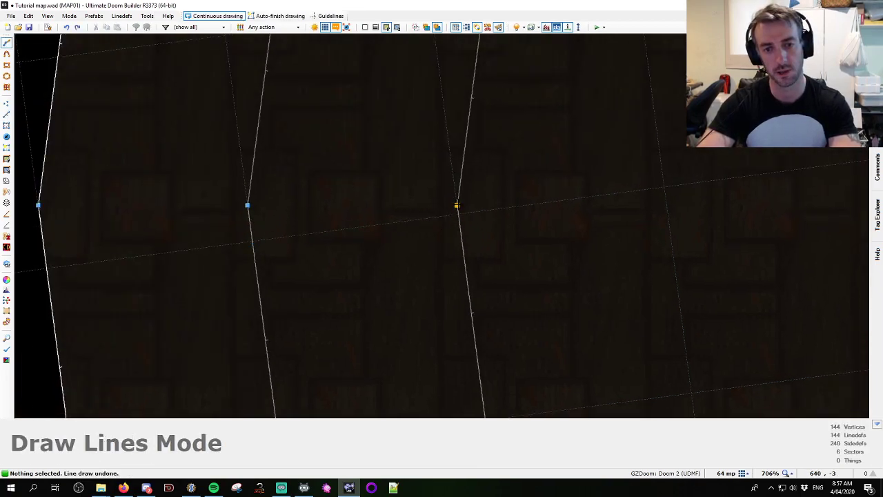
left_click(456, 205)
left_click(249, 204)
right_click(248, 205)
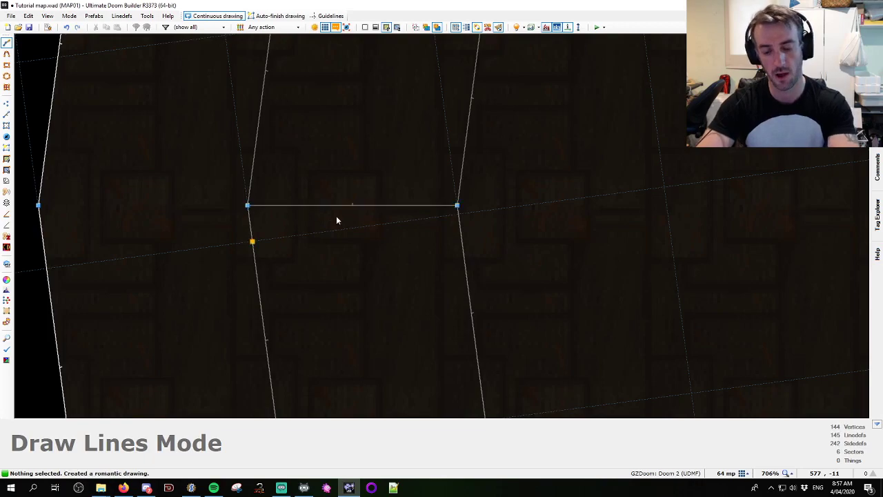
key("Escape")
Examine how the leftmost vertices of the newly built rings line up with the grid compared with the first set of rings
scroll(349, 208, "down", 6)
middle_click_drag(99, 209, 224, 211)
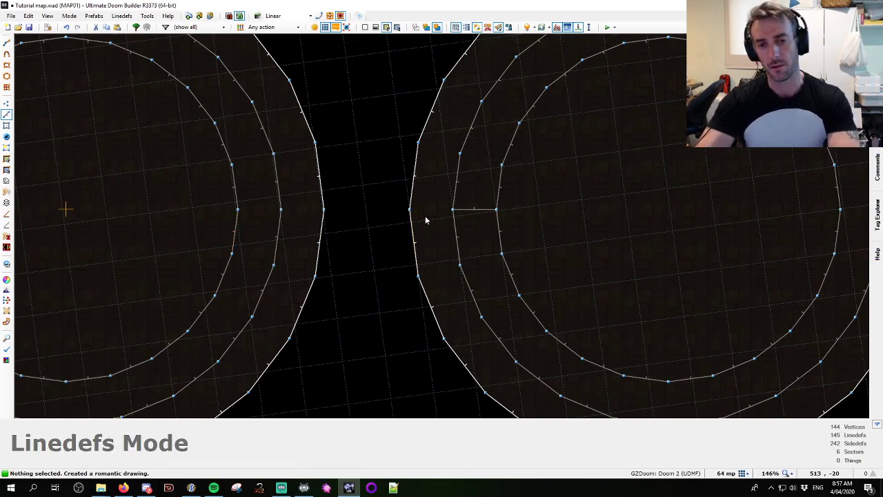
scroll(504, 215, "up", 3)
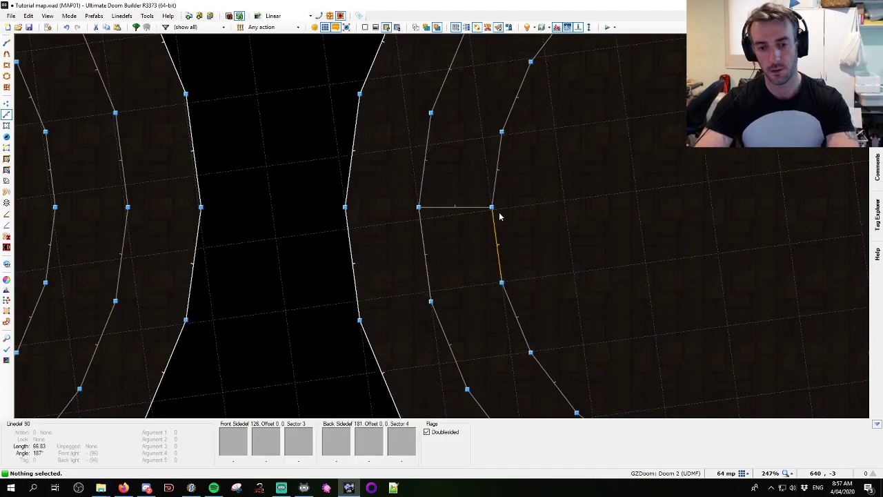
scroll(347, 207, "up", 10)
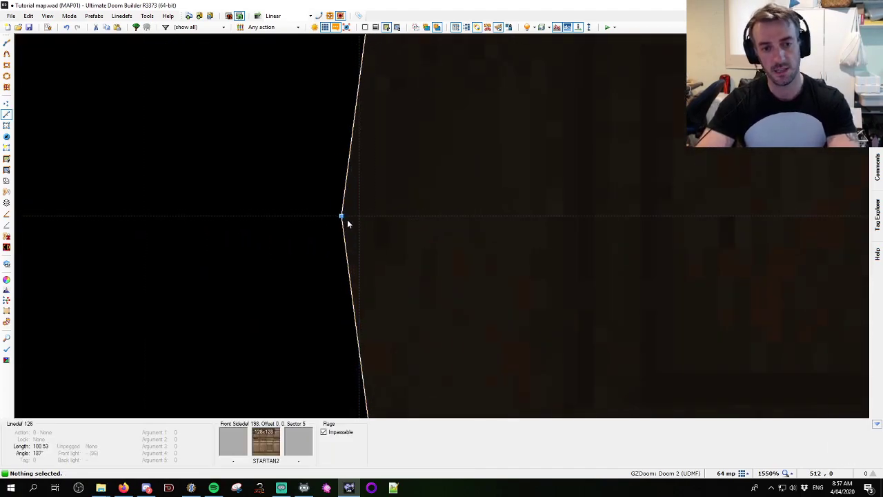
scroll(348, 223, "up", 8)
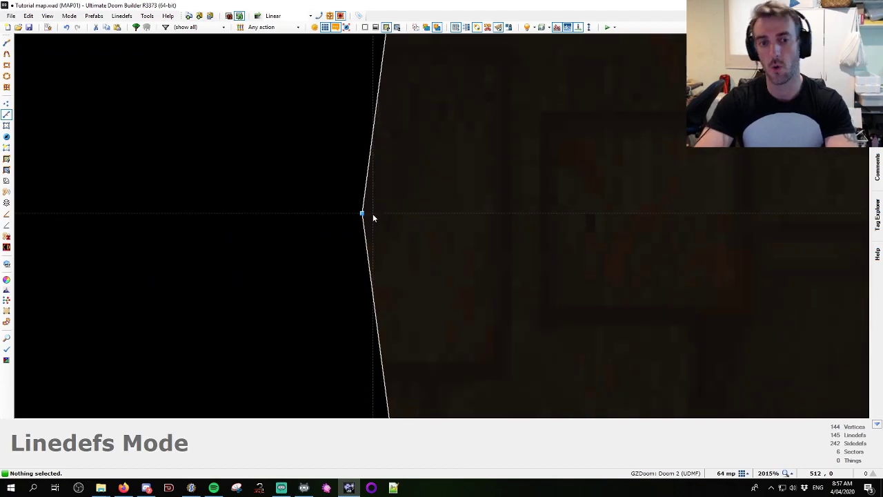
scroll(373, 218, "down", 20)
scroll(428, 207, "up", 1)
key("s")
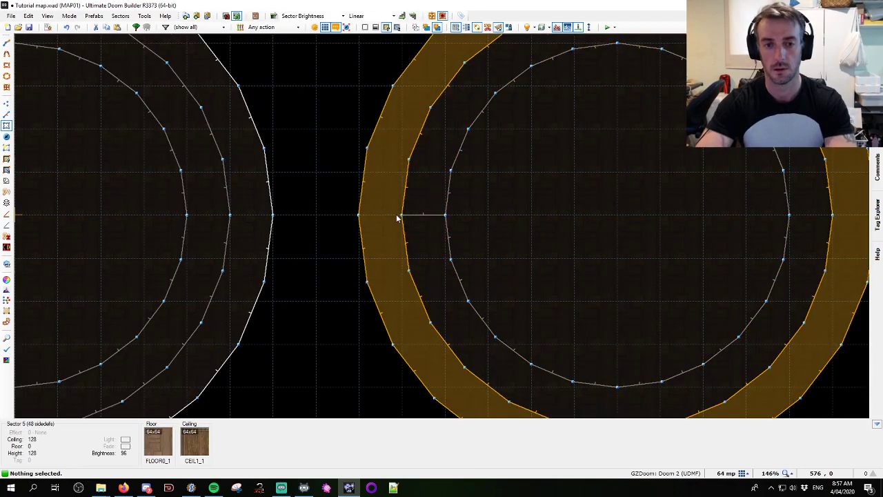
Compare how the outermost left and right vertices of both sets of rings line up with the 64-unit grid
scroll(399, 215, "down", 4)
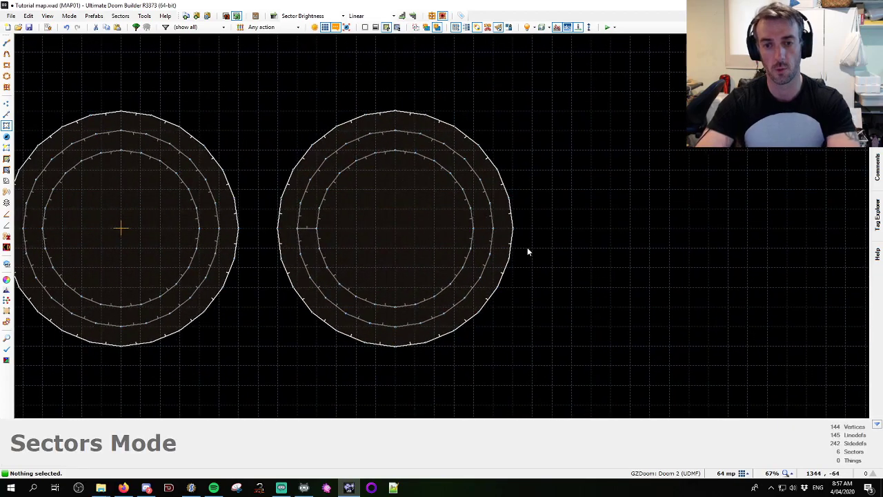
scroll(482, 227, "up", 5)
scroll(502, 233, "down", 5)
scroll(483, 227, "up", 5)
scroll(490, 254, "up", 1)
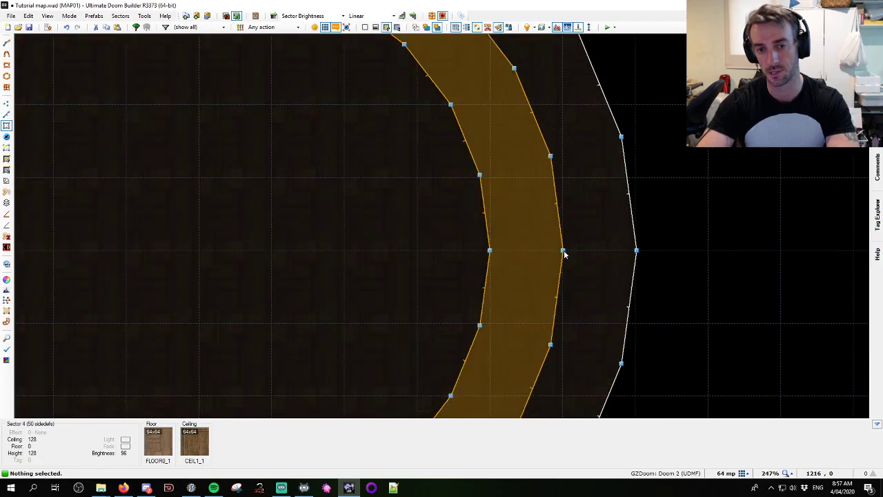
scroll(501, 219, "down", 5)
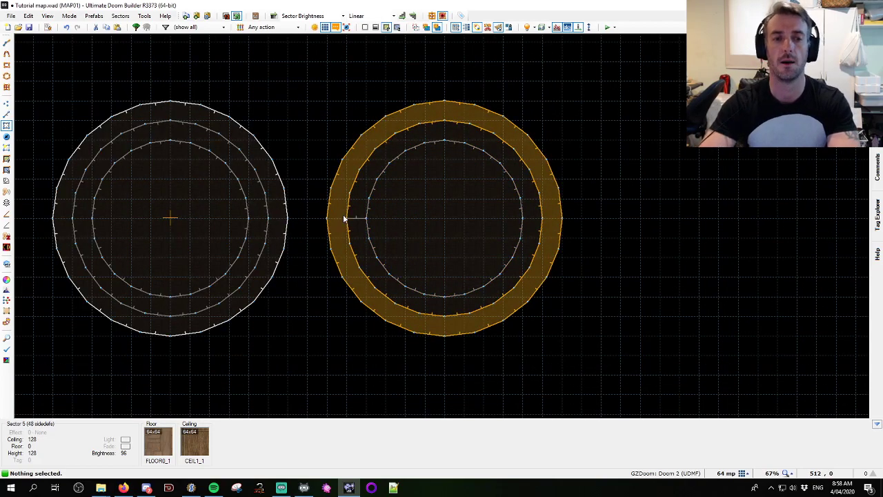
scroll(358, 218, "up", 1)
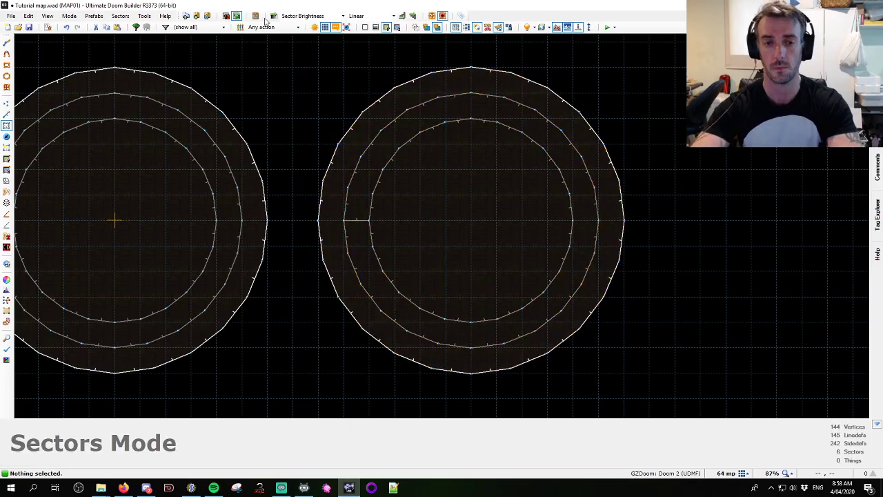
scroll(338, 222, "up", 4)
scroll(335, 222, "up", 2)
Switch to vertices mode and inspect the positions of the leftmost ring vertices at both ends of the joining line
key("v")
right_click_drag(375, 213, 375, 216)
right_click_drag(251, 217, 251, 216)
scroll(301, 239, "down", 6)
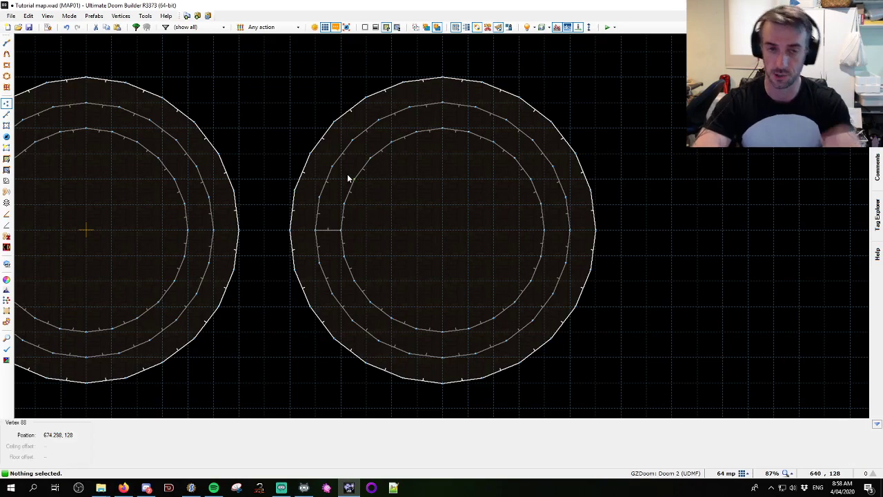
key("v")
key("v")
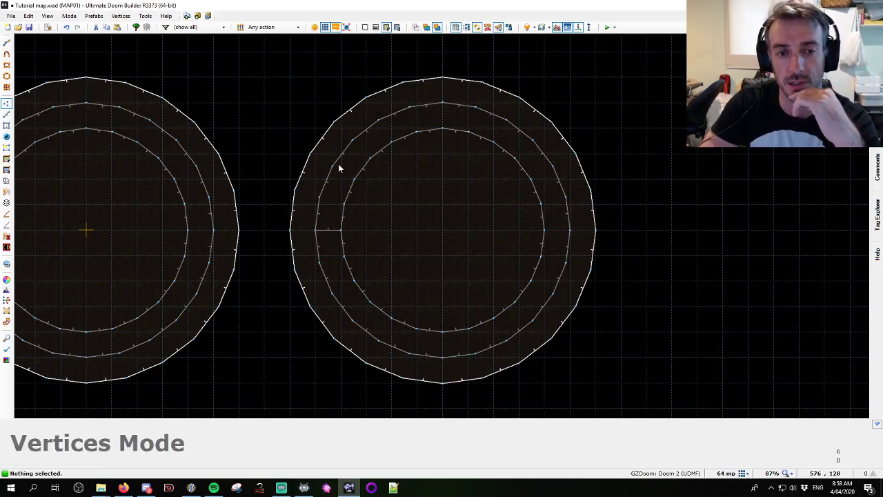
scroll(316, 230, "up", 8)
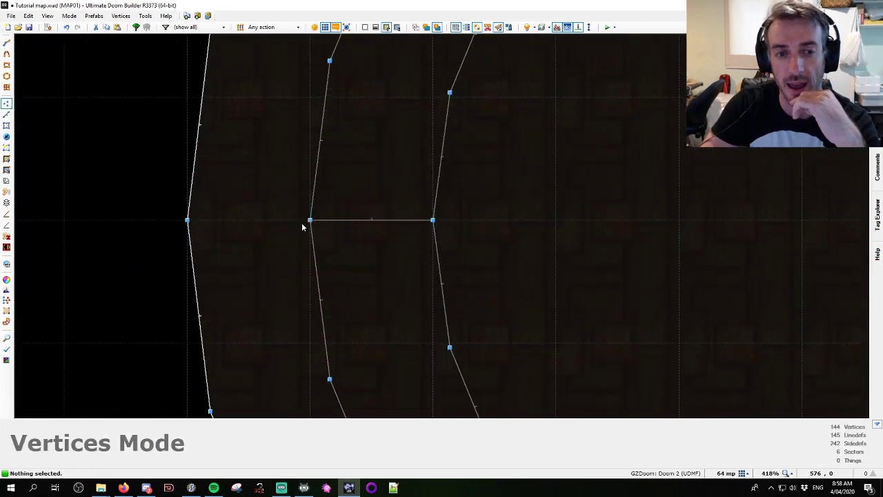
scroll(303, 221, "up", 3)
scroll(305, 218, "down", 7)
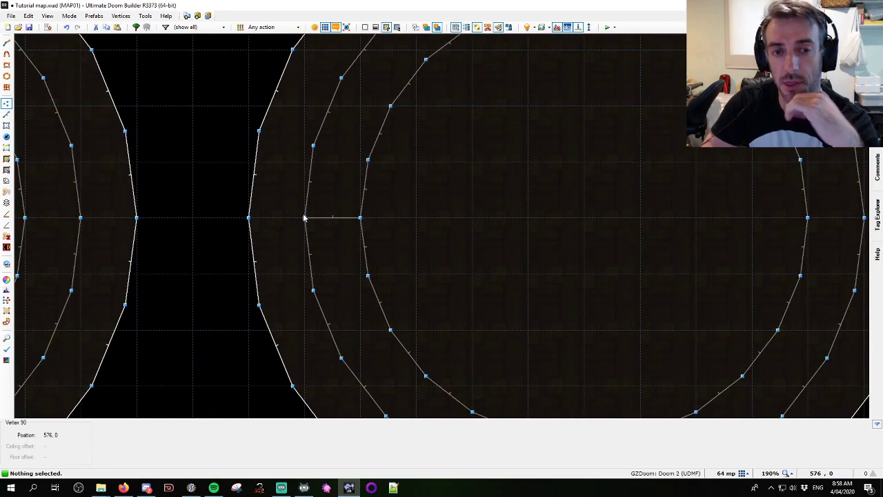
scroll(303, 217, "down", 4)
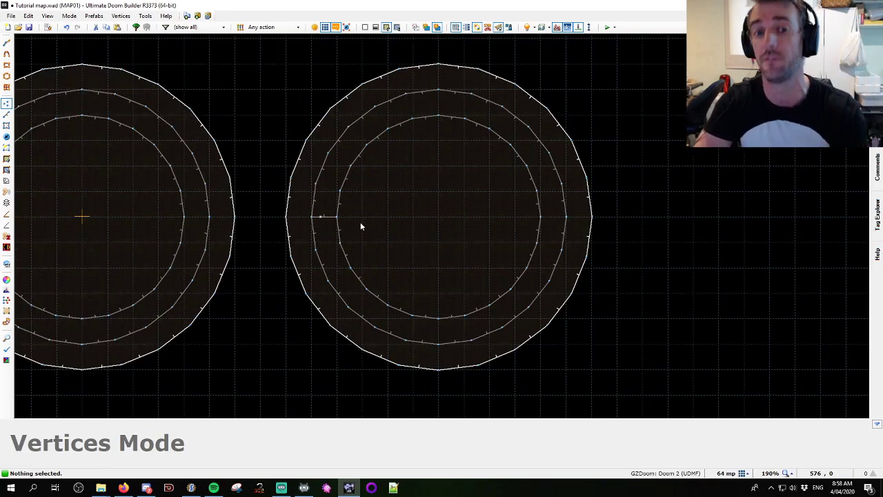
Delete the linedef joining the inner circle and the middle ring
scroll(324, 221, "up", 3)
key("s")
key("l")
left_click(323, 225)
key("Delete")
Select all the sectors of both ring sets and delete them
scroll(327, 238, "down", 8)
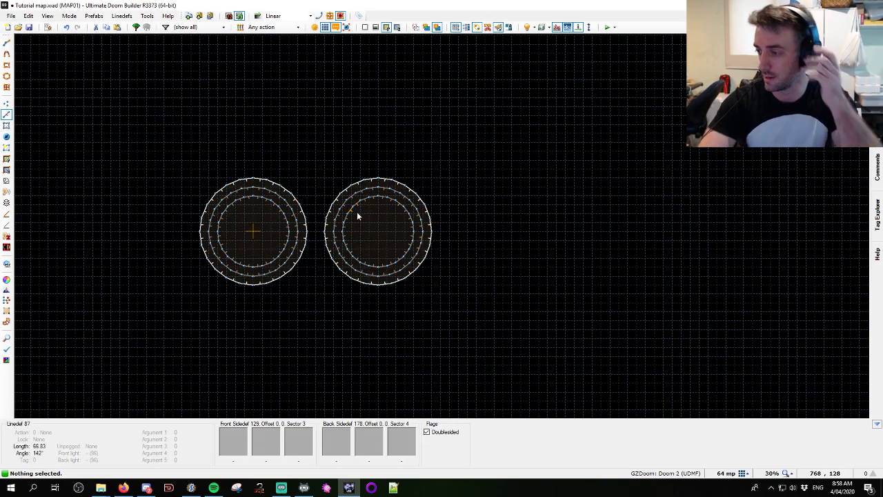
key("s")
left_click_drag(153, 138, 514, 333)
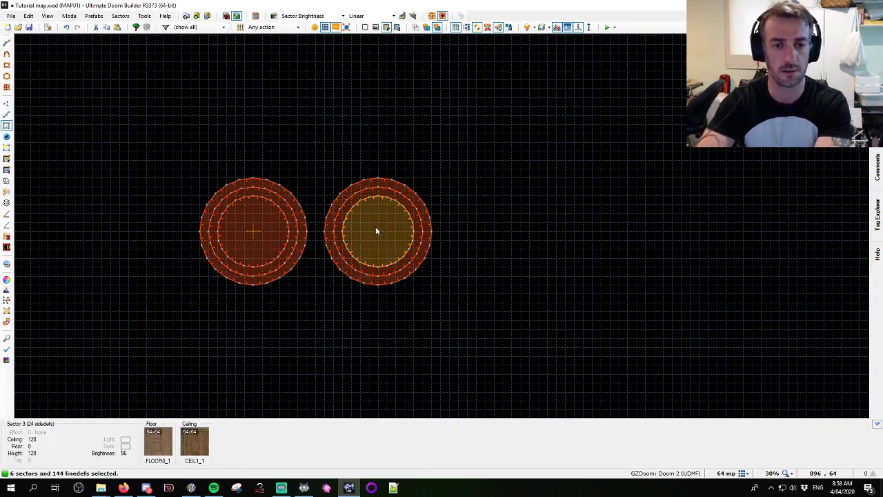
key("Delete")
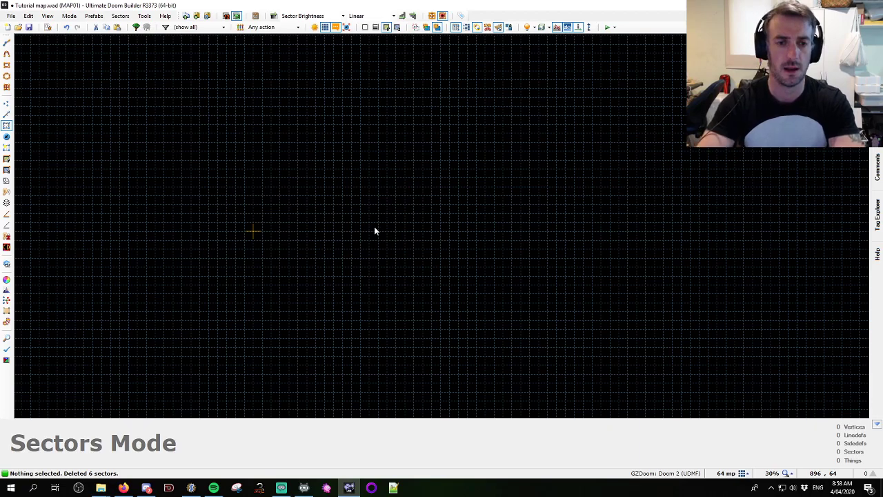
Set the grid to 256 and draw a square room sector six grid cells wide, centred on the map origin
key("d")
key("bracketright")
key("bracketright")
left_click(146, 124)
left_click(361, 124)
left_click(360, 338)
left_click(146, 338)
left_click(147, 124)
Draw two concentric 24-sided circles around the origin, four and six cells wide on a 128-unit grid
scroll(279, 192, "up", 3)
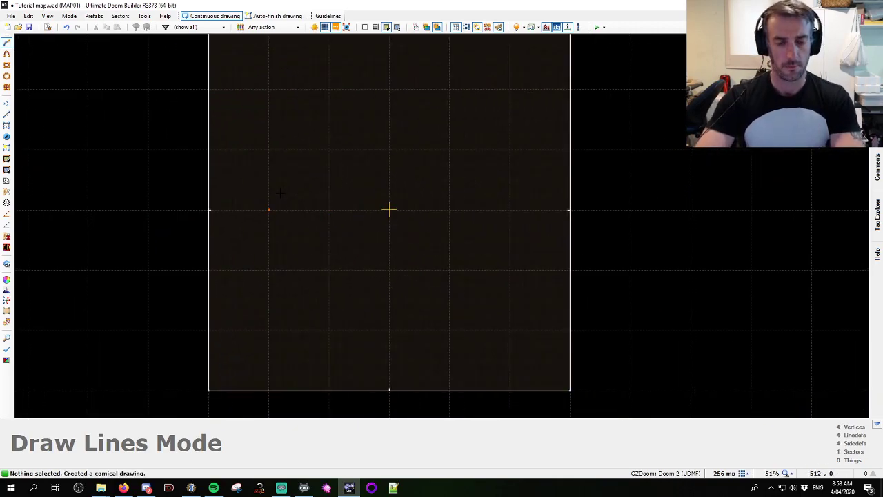
key("bracketleft")
key("bracketleft")
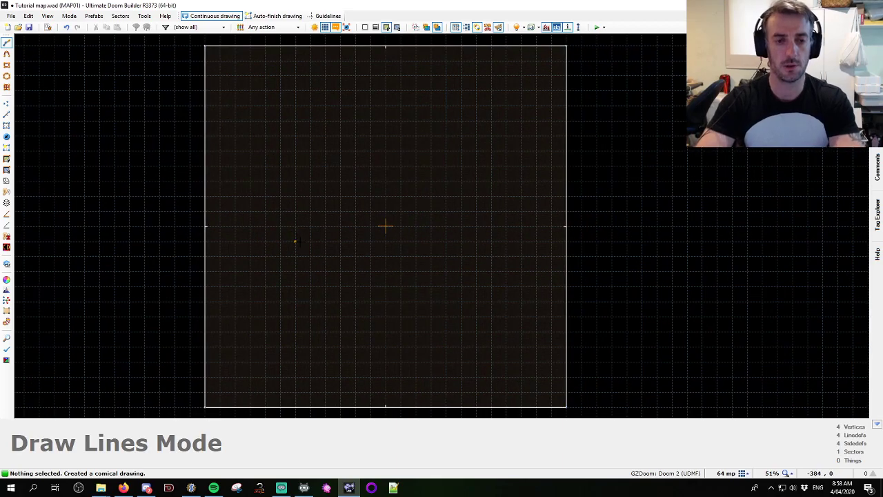
scroll(298, 235, "up", 1)
key("ctrl+alt+shift+d")
scroll(424, 202, "down", 2)
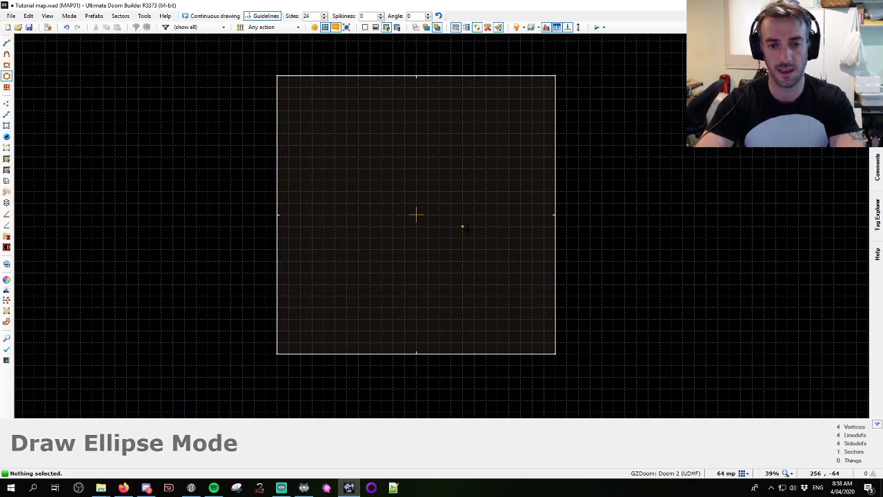
key("bracketright")
scroll(462, 229, "up", 1)
left_click_drag(459, 268, 349, 150)
left_click(499, 301)
left_click(318, 122)
Draw lines joining the two circles at their leftmost vertices and at their topmost vertices
scroll(349, 202, "up", 2)
key("ctrl+d")
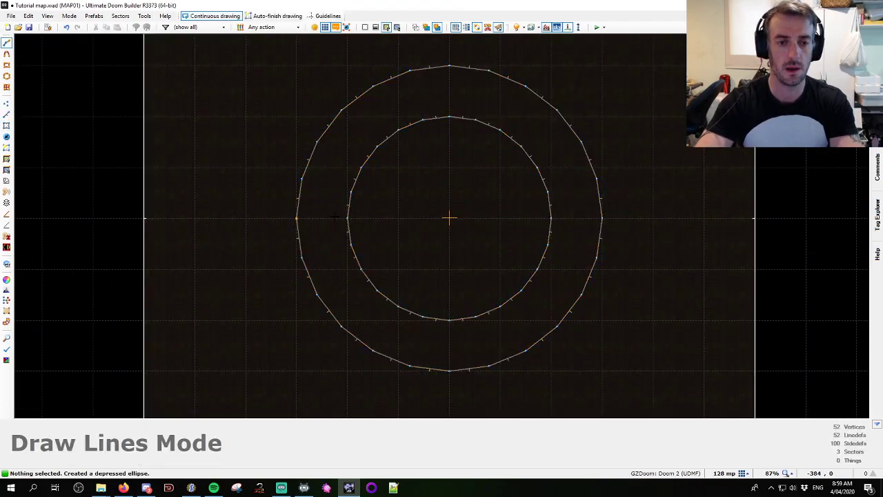
left_click(347, 218)
left_click(296, 218)
left_click(449, 66)
left_click(449, 117)
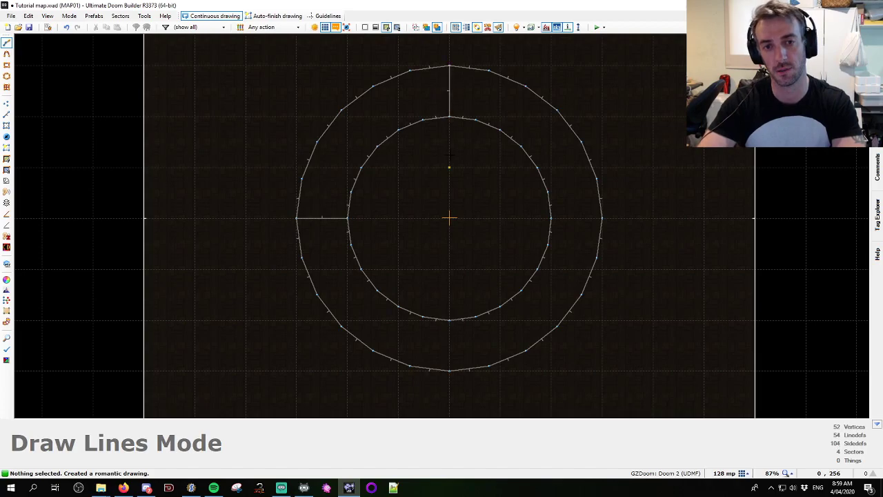
Merge the rest of the ring and the inner circle into the surrounding room, keeping only the upper-left quarter ring
scroll(450, 156, "down", 2)
key("s")
middle_click_drag(540, 111, 456, 205)
key("shift+j")
scroll(422, 119, "up", 2)
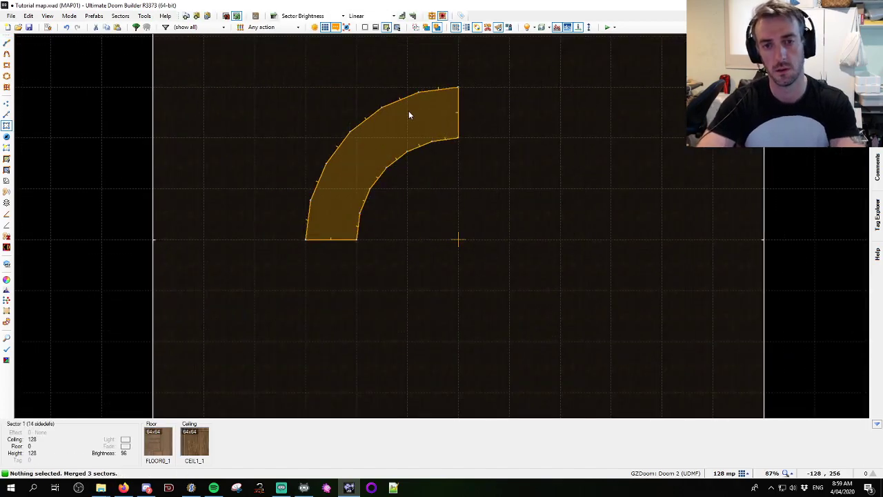
Divide the quarter ring into six step sectors by drawing lines between its matching outer and inner vertices
key("d")
scroll(312, 201, "up", 1)
left_click(310, 201)
left_click(374, 218)
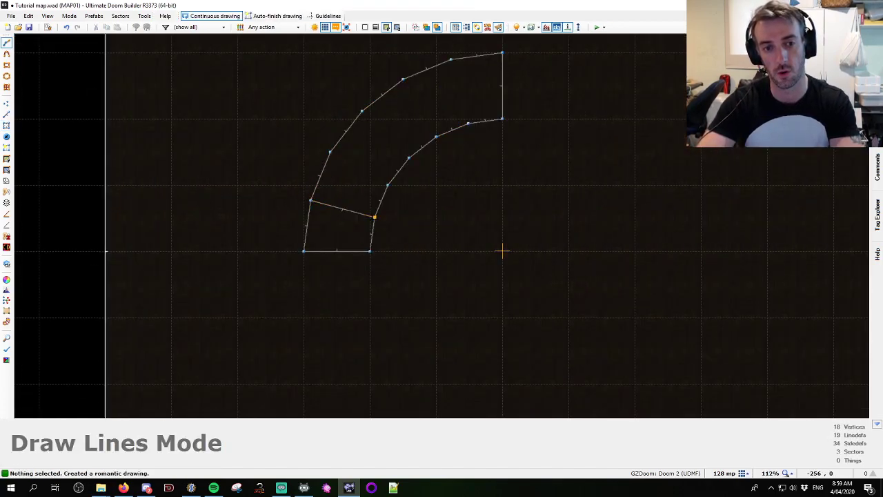
left_click(330, 152)
left_click(388, 185)
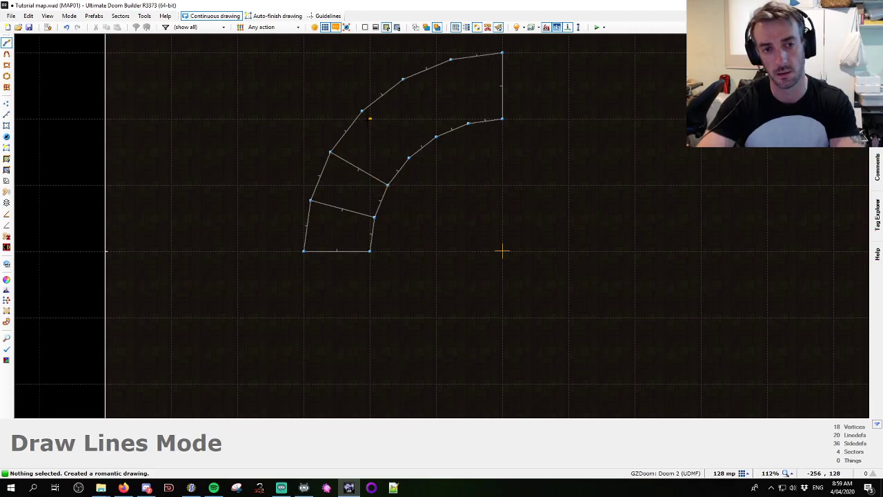
left_click(408, 158)
left_click(404, 80)
left_click(436, 136)
left_click(450, 60)
left_click(467, 123)
key("Escape")
Select the six step sectors in order from the lower-left end and set their floor height to +++16
left_click_drag(353, 217, 471, 95)
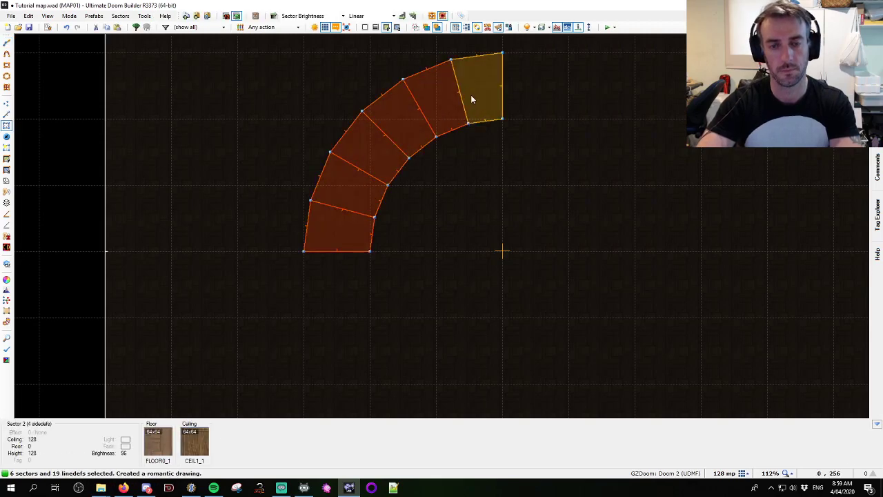
right_click(277, 215)
double_click(310, 245)
type("+++16")
key("Return")
Enter visual mode, raise all the connected ceilings to 256, clear the selection and turn on full brightness
key("q")
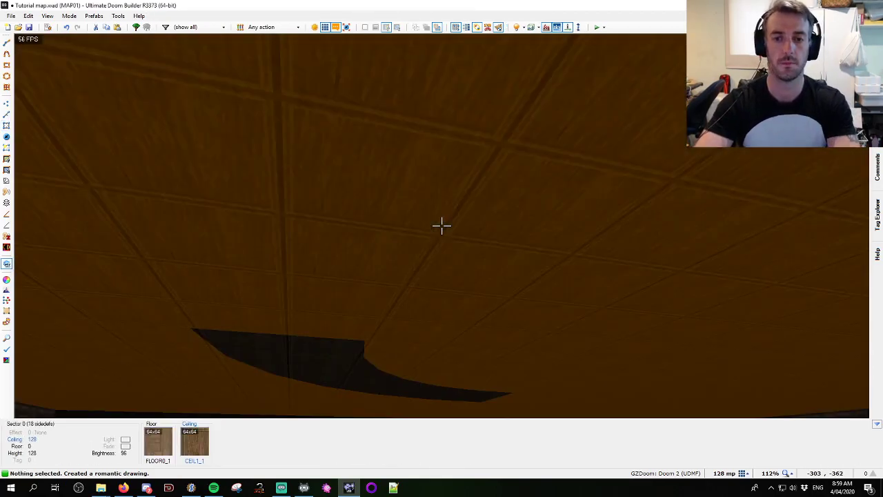
left_click(442, 226, "shift")
scroll(441, 225, "up", 16)
key("c")
key("b")
key("s")
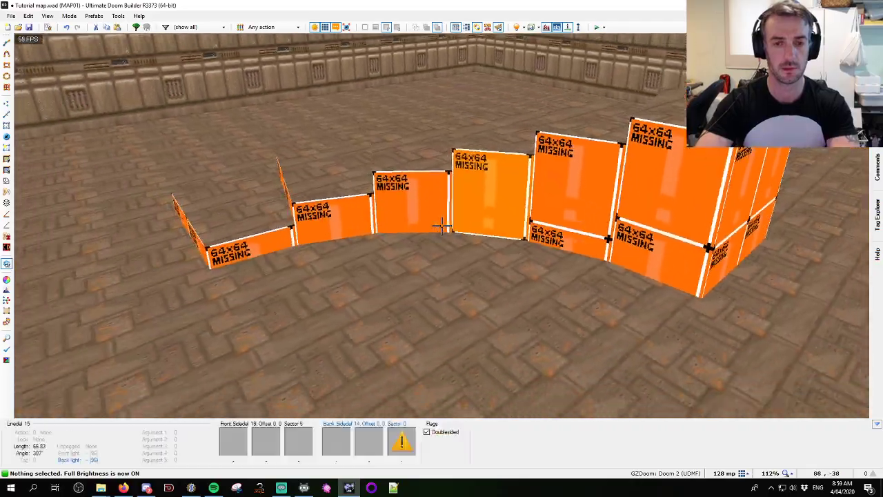
key("s")
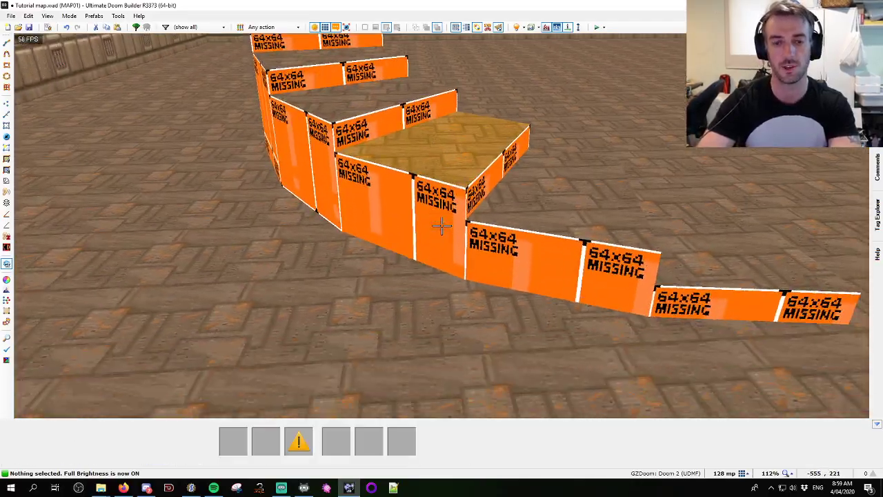
Flood-fill the missing textures on the curved stairs with STARTAN2 and view the result from several sides
key("f")
key("q")
key("q")
key("d")
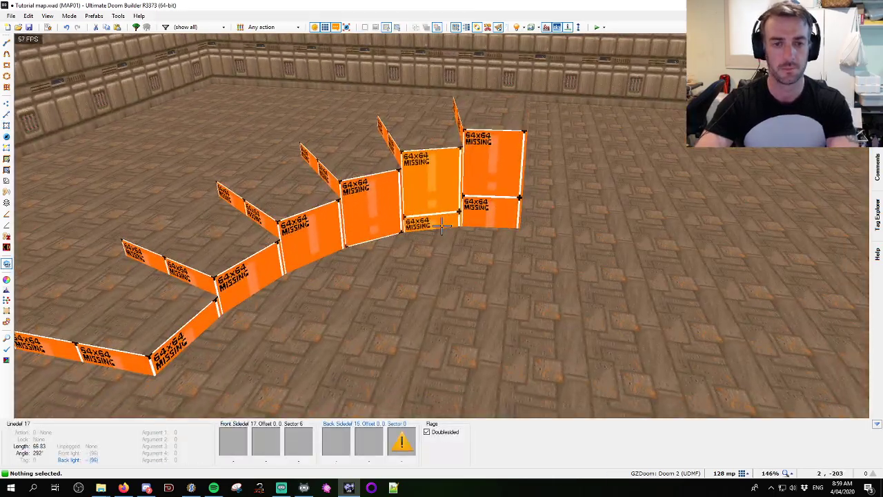
key("ctrl+c")
key("ctrl+shift+v")
key("s")
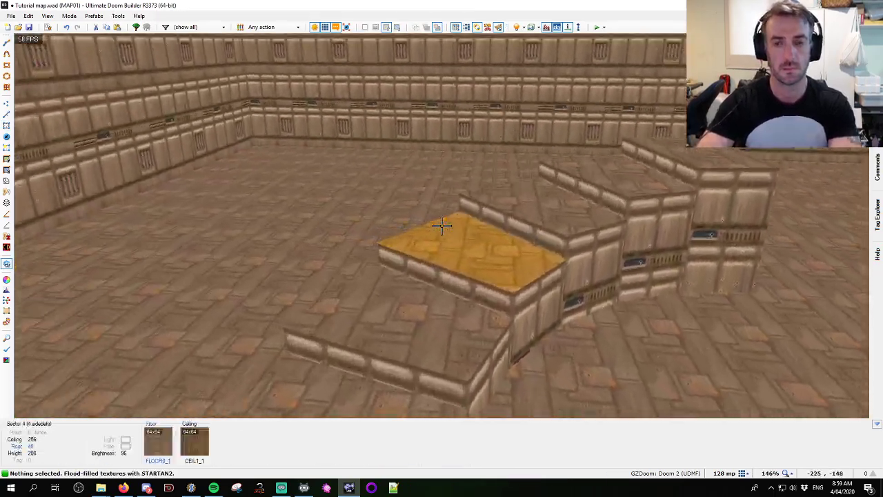
key("s")
key("f")
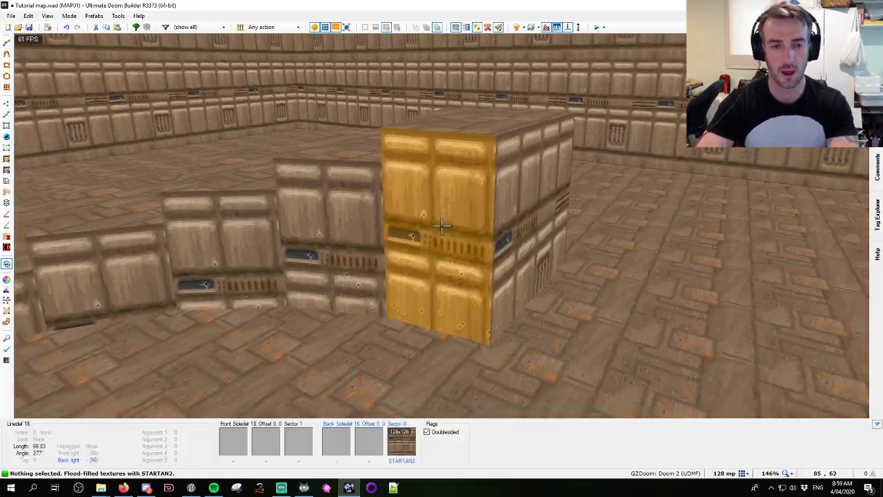
Draw a rectangular platform sector about 256 by 384 units against the upper end of the curved stairs
key("q")
scroll(444, 224, "down", 5)
key("d")
scroll(440, 203, "up", 3)
key("b")
left_click(509, 110)
left_click(510, 262)
left_click(408, 262)
left_click(407, 211)
right_click(306, 364)
key("space")
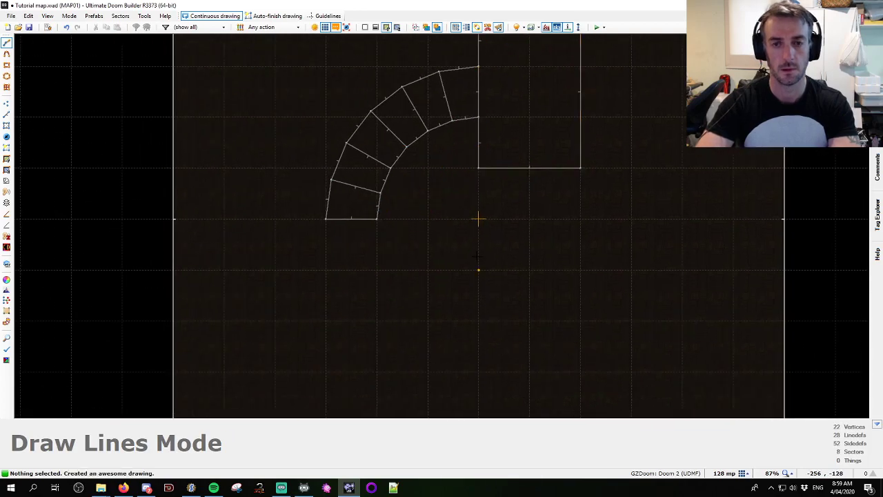
Raise the platform's floor height to 112 and flood-fill its missing wall textures with STARTAN2
key("q")
key("b")
scroll(441, 224, "up", 14)
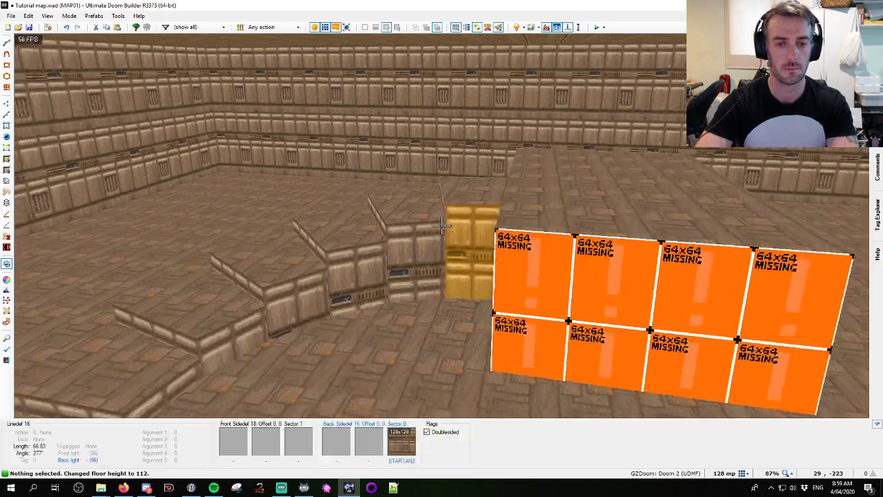
middle_click(442, 226)
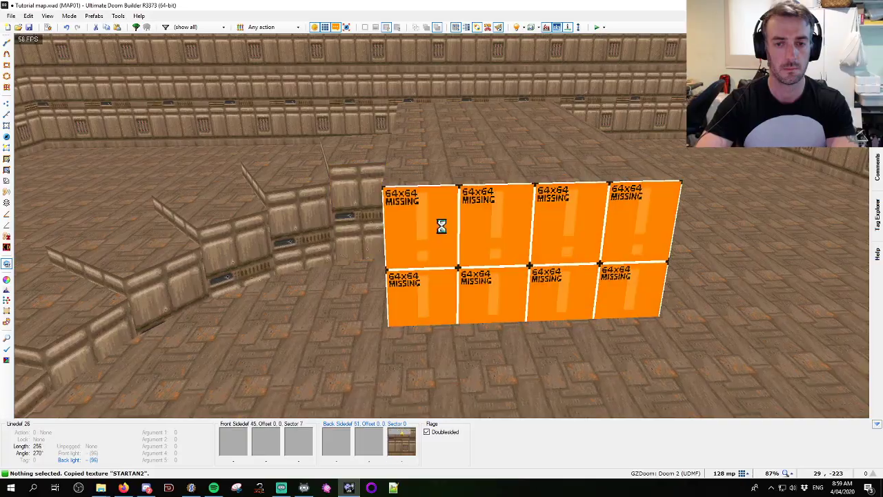
middle_click(441, 226, "ctrl")
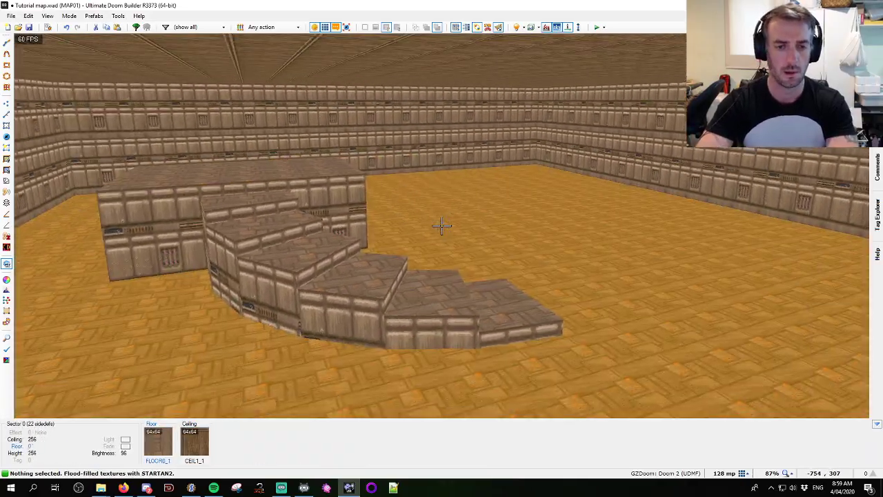
key("q")
Turn off full brightness and draw a square sector about 256 units wide in the room, below the origin
scroll(445, 225, "down", 5)
key("b")
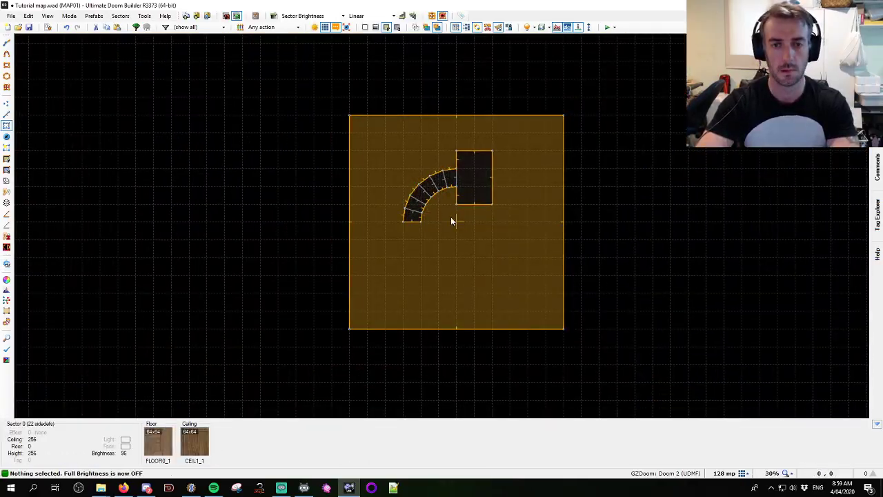
key("d")
scroll(480, 151, "up", 4)
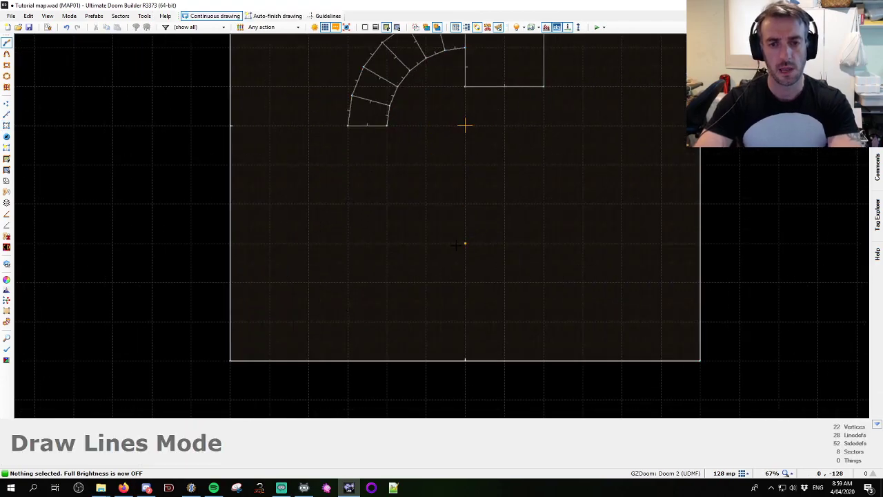
left_click(465, 204)
left_click(465, 282)
left_click(387, 282)
left_click(387, 204)
left_click(465, 204)
Draw a line about 405 units long from the midpoint of the platform's lower edge to the square sector's nearest upper corner
middle_click_drag(465, 125, 445, 206)
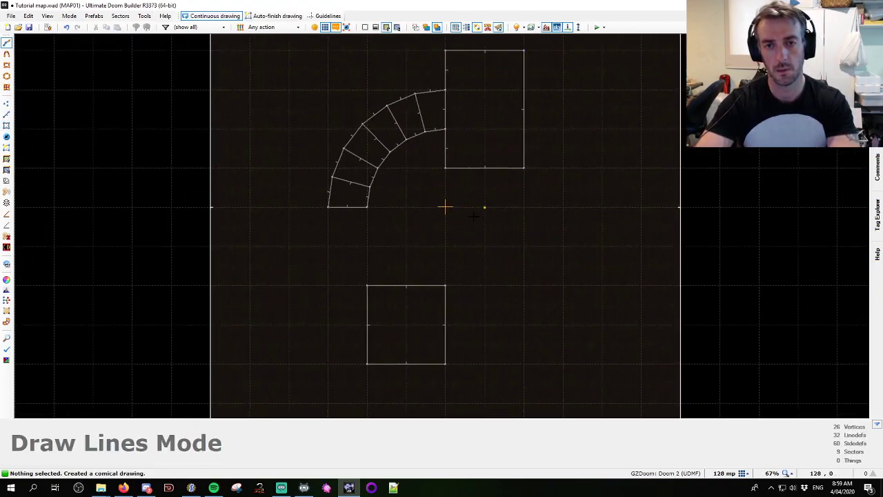
left_click(484, 168)
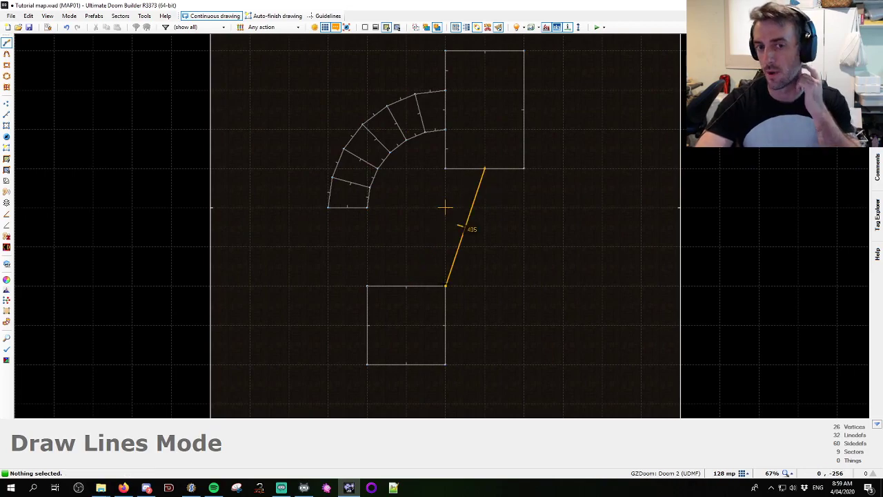
scroll(445, 206, "down", 3)
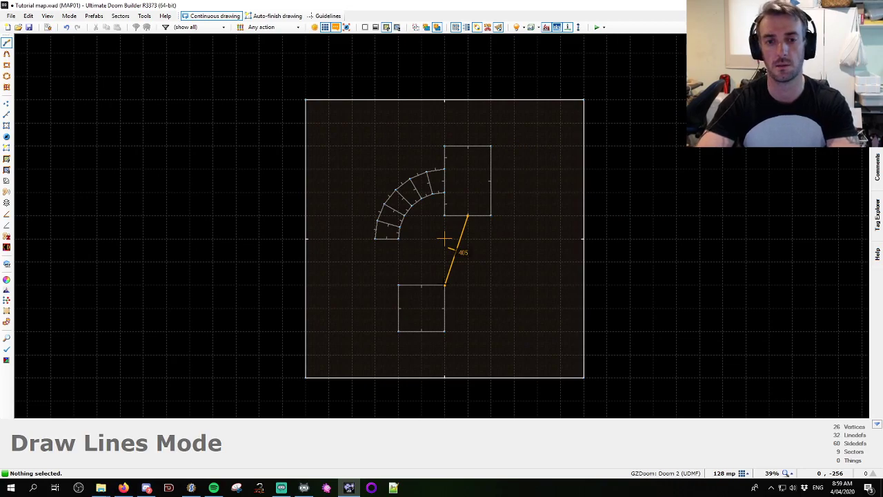
left_click(445, 283)
scroll(448, 271, "up", 3)
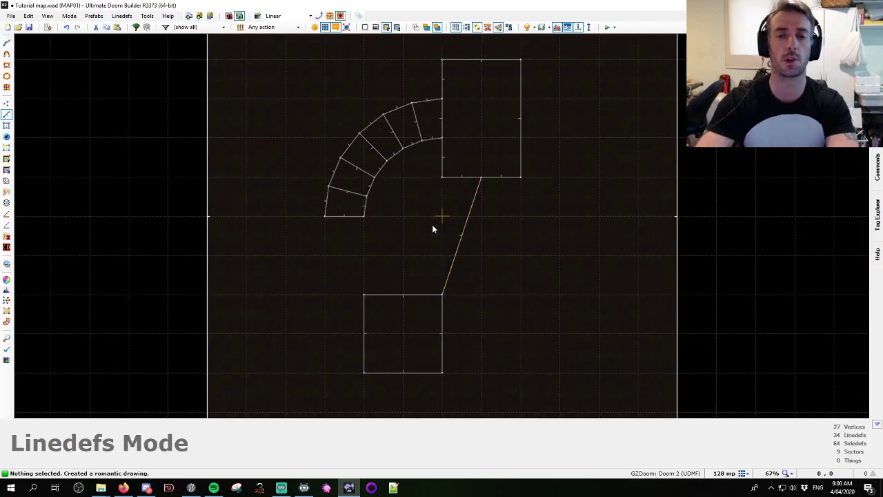
Draw a diamond-shaped sector about 512 units across, with edges about 362 units long, in the empty space east of the room
scroll(418, 194, "down", 3)
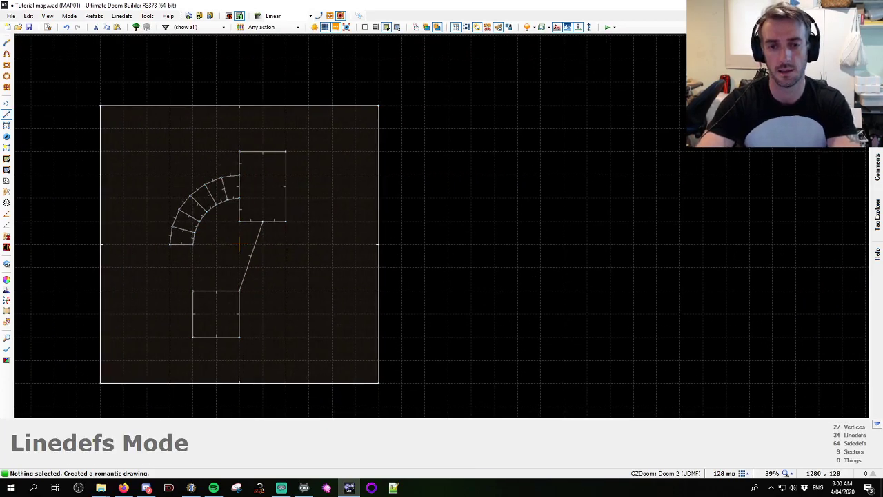
key("d")
left_click(447, 244)
left_click(494, 199)
left_click(541, 244)
left_click(494, 290)
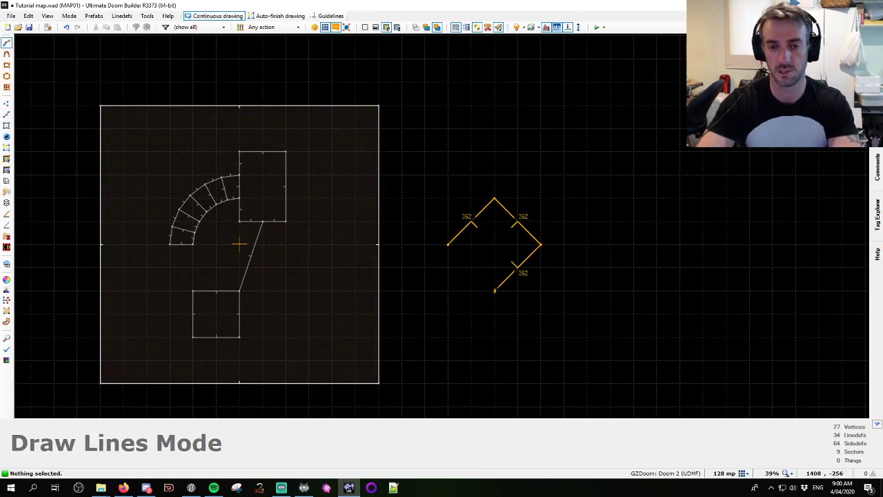
left_click(448, 244)
scroll(460, 248, "up", 3)
middle_click_drag(538, 203, 455, 280)
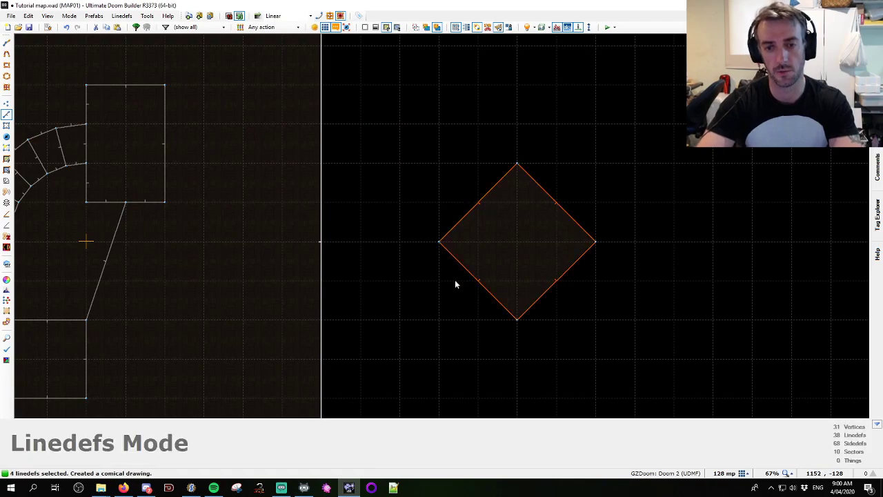
Try curving all four diamond edges outward with 12 vertices at an angle of 176, and cancel the curve
key("c")
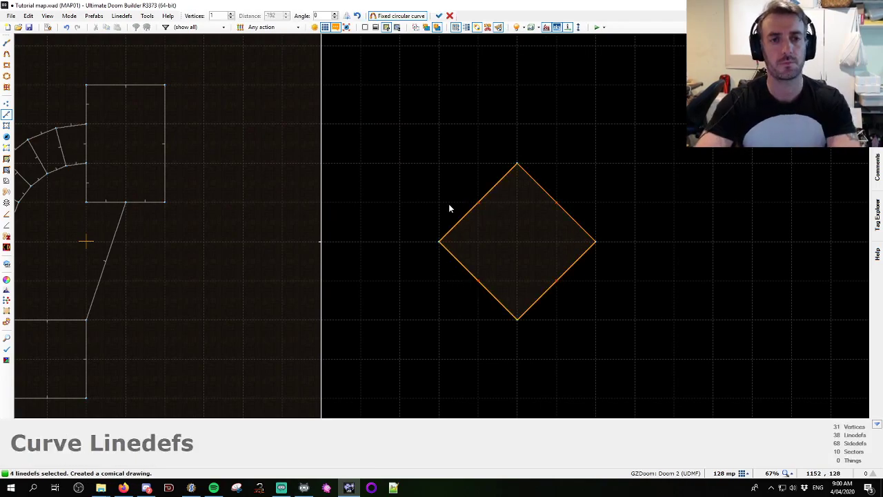
left_click_drag(474, 205, 450, 195)
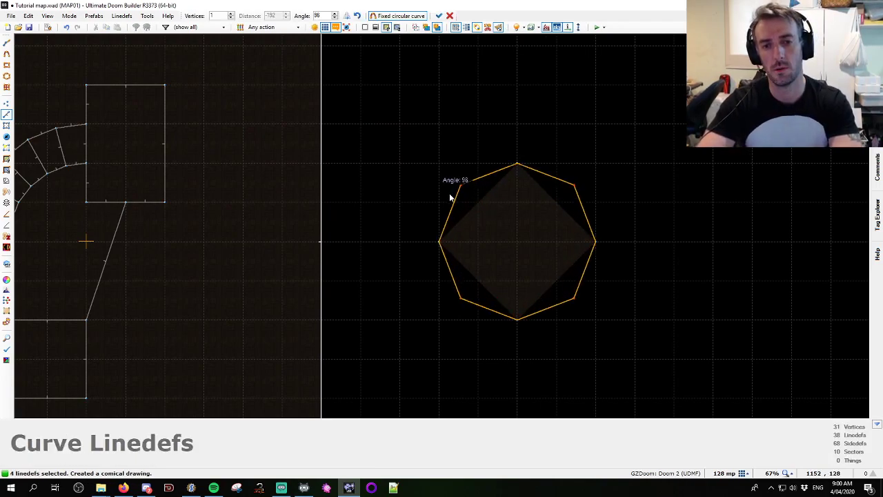
scroll(450, 198, "up", 5, "ctrl")
scroll(450, 200, "up", 1)
scroll(468, 180, "up", 3)
left_click_drag(467, 180, 408, 172)
scroll(408, 172, "down", 7)
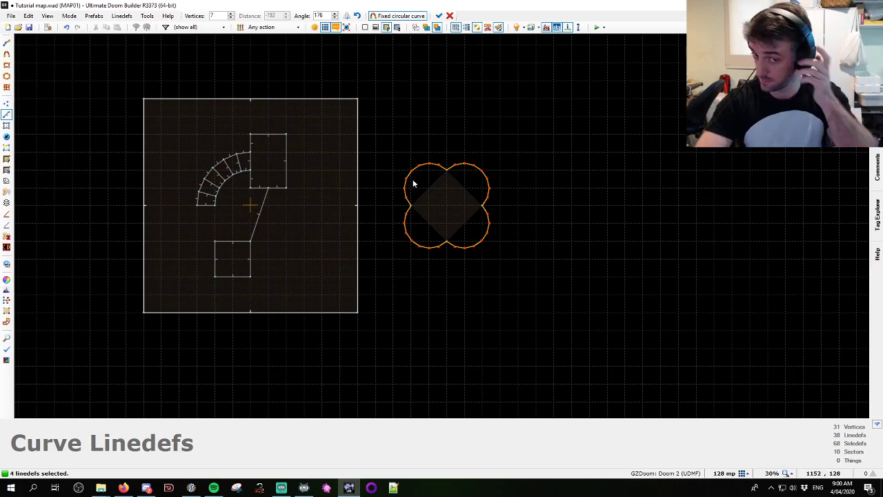
scroll(416, 188, "up", 3)
left_click_drag(413, 180, 626, 356)
left_click_drag(492, 262, 192, 191)
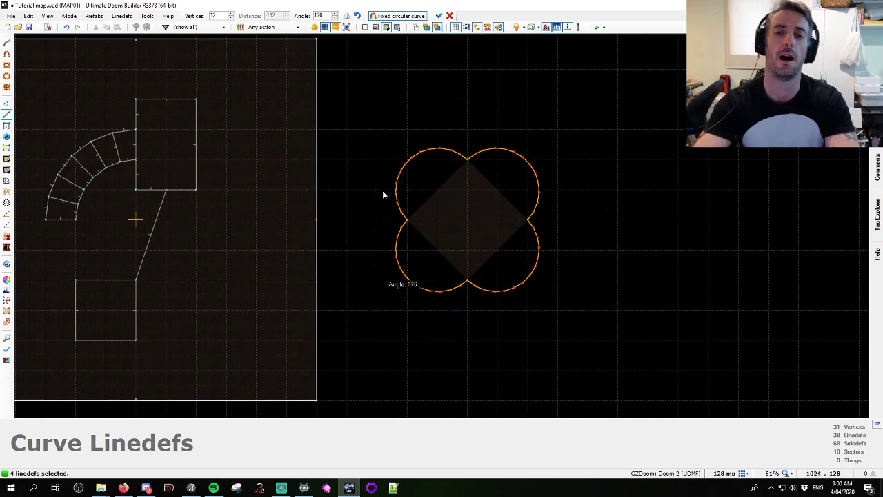
key("Escape")
Curve the diamond's northwest edge outward into a fixed circular arc with 5 vertices at an angle of 90
scroll(441, 193, "up", 1)
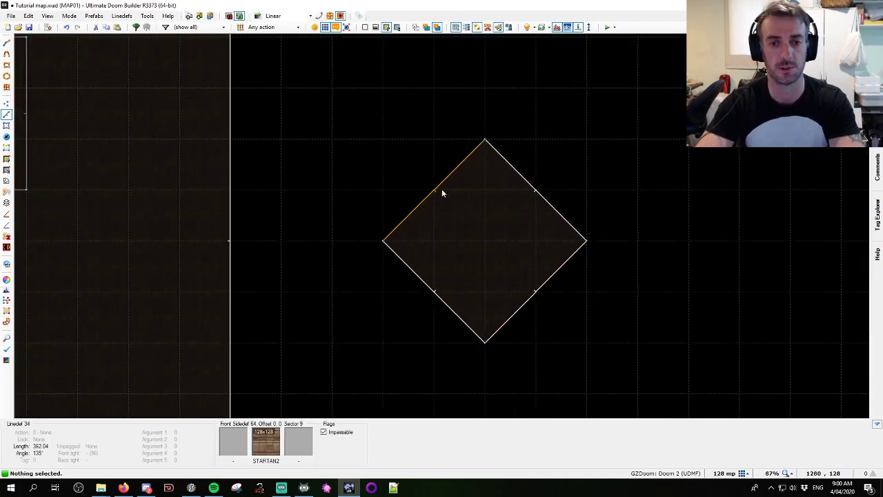
left_click(445, 181)
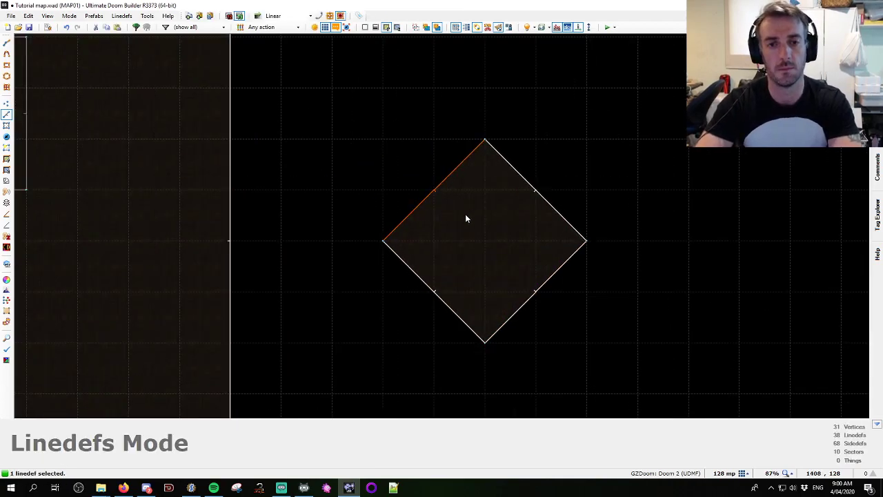
scroll(465, 219, "down", 1)
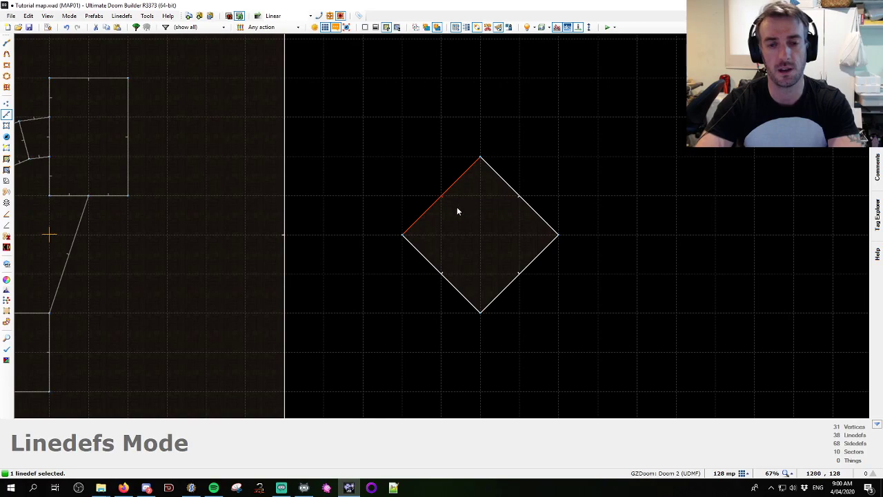
key("shift+c")
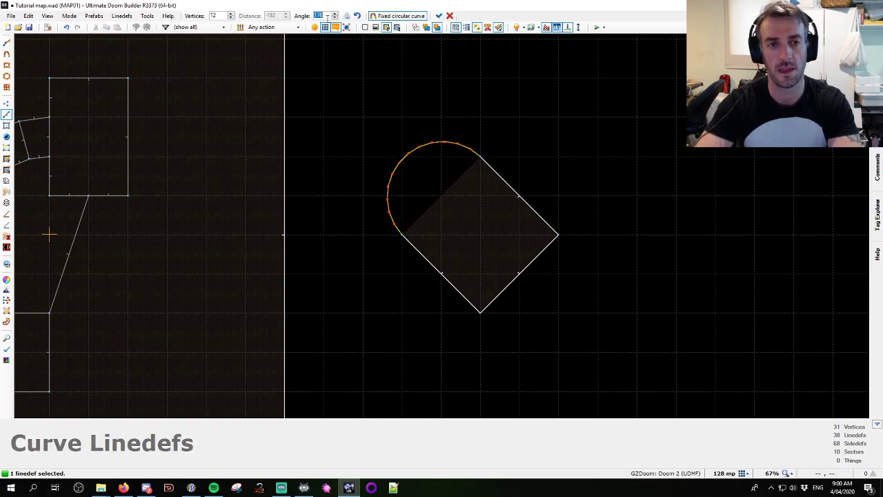
key("Return")
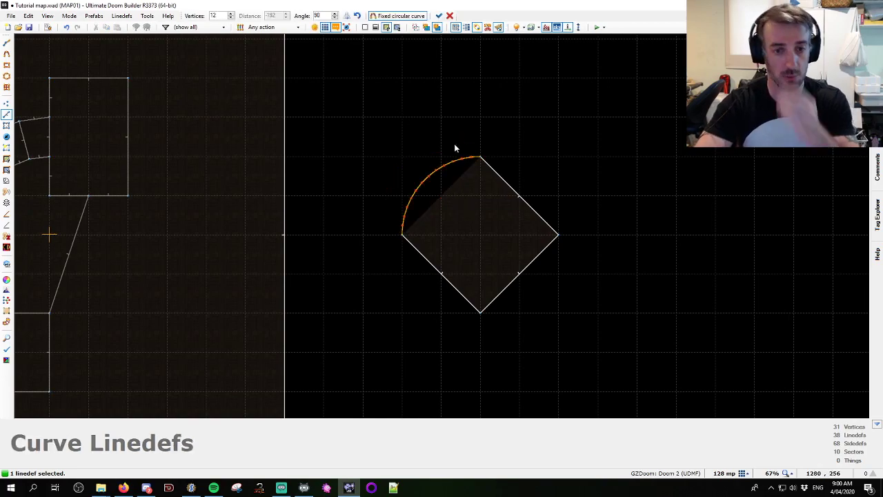
scroll(453, 202, "down", 4)
scroll(457, 200, "up", 4)
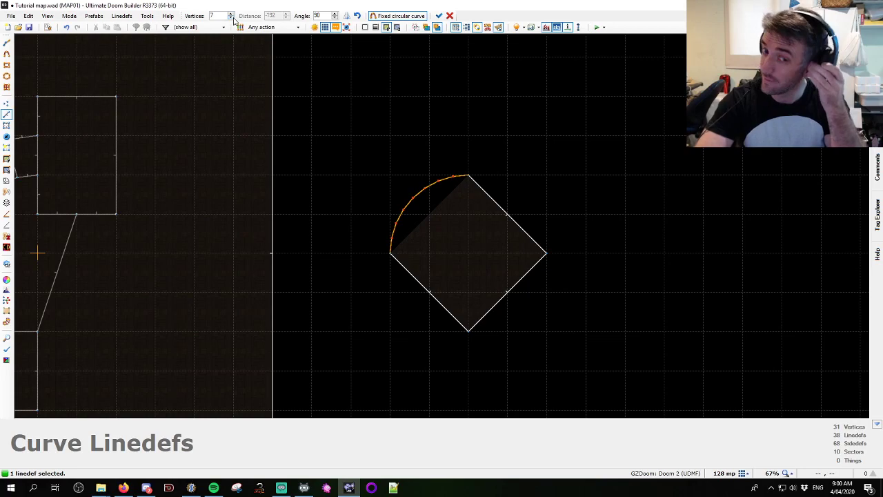
left_click(231, 18)
left_click(231, 18)
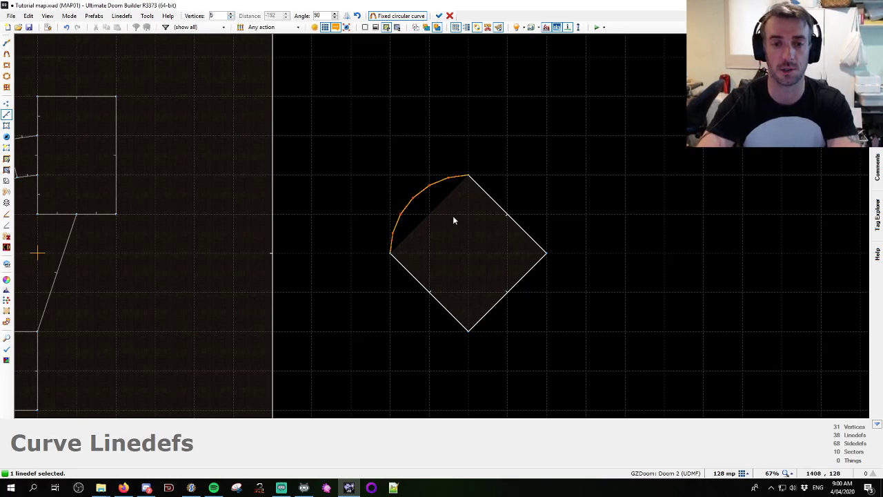
left_click(438, 15)
key("c")
key("space")
Compare the arc with a 24-sided ellipse about 512 units across previewed over the diamond, and discard the ellipse
key("ctrl+alt+d")
left_click(554, 333)
scroll(390, 184, "up", 1)
scroll(390, 185, "up", 2)
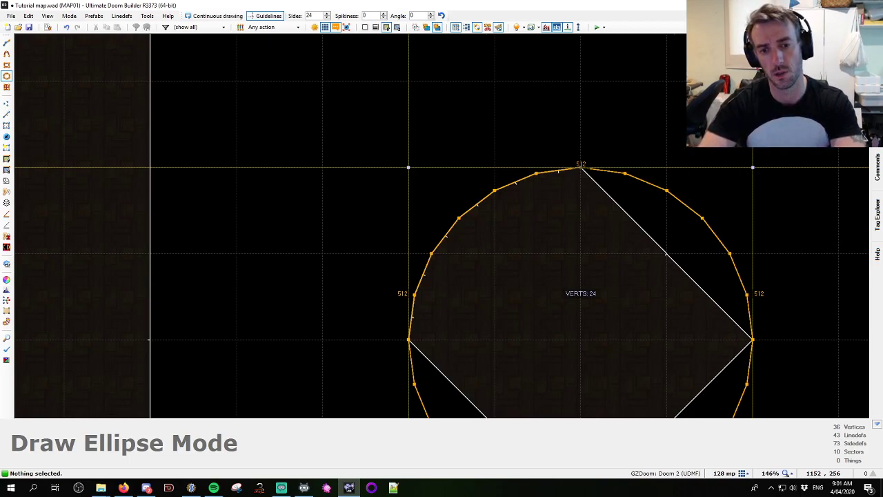
key("Escape")
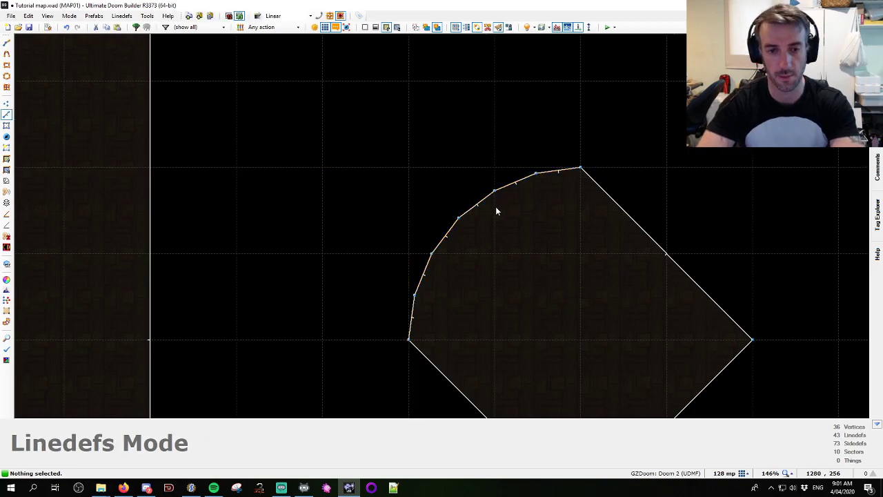
Draw a 24-sided ellipse sector about 512 units across, east of the partly curved diamond
scroll(439, 263, "down", 5)
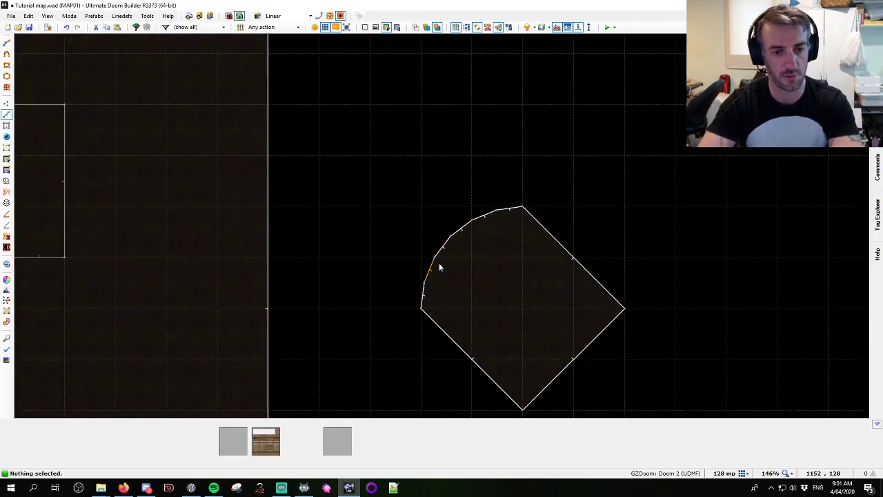
key("space")
key("ctrl+alt+shift+d")
left_click_drag(643, 167, 550, 261)
scroll(559, 183, "up", 4)
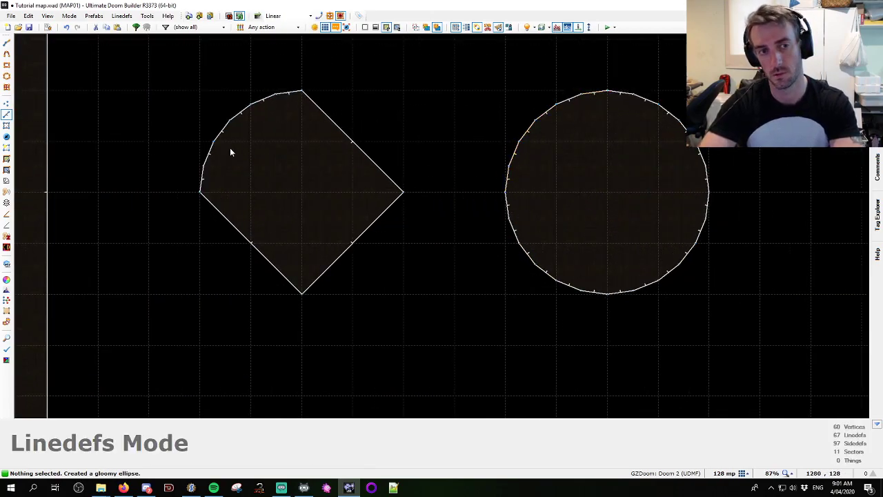
Try curving the diamond's northeast edge with fixed circular curve off, using 11 vertices, a distance of -693 and an angle of 144
middle_click_drag(228, 148, 317, 223)
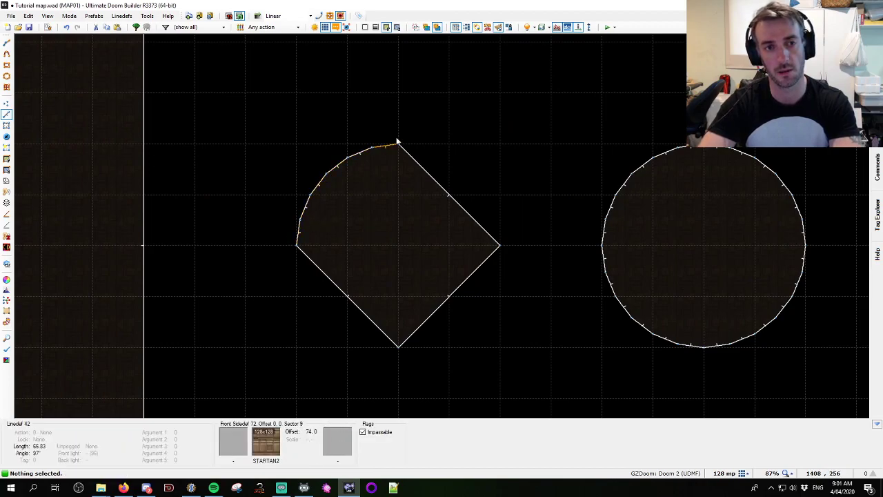
left_click(448, 194)
key("ctrl+alt+shift+d")
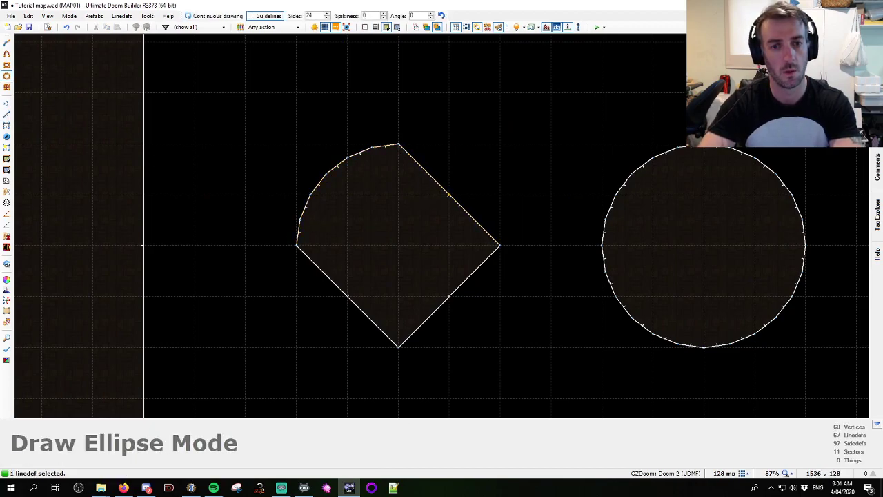
key("Escape")
left_click(458, 200)
key("ctrl+alt+c")
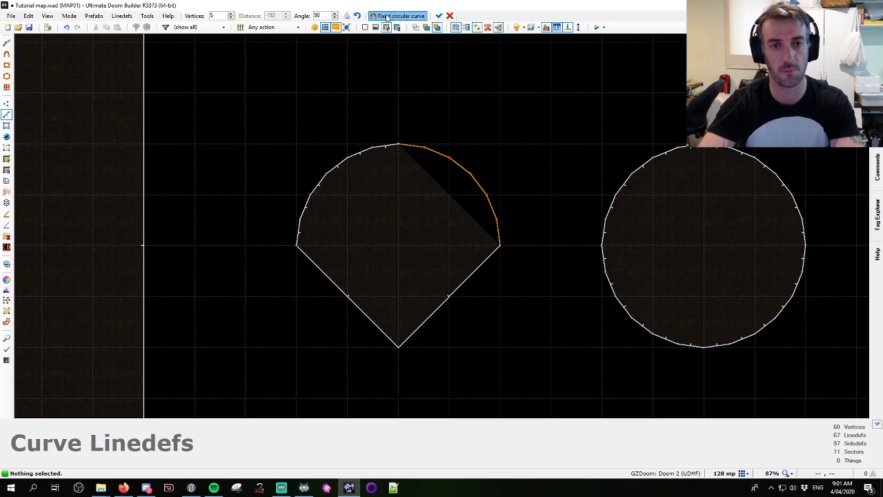
left_click(414, 16)
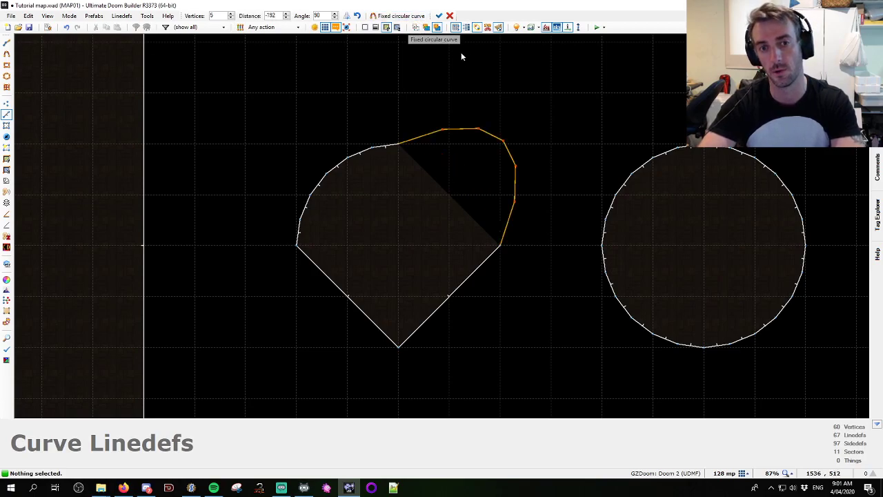
key("space")
right_click_drag(423, 190, 448, 187)
scroll(473, 148, "up", 6, "ctrl")
scroll(447, 189, "up", 6, "ctrl+shift")
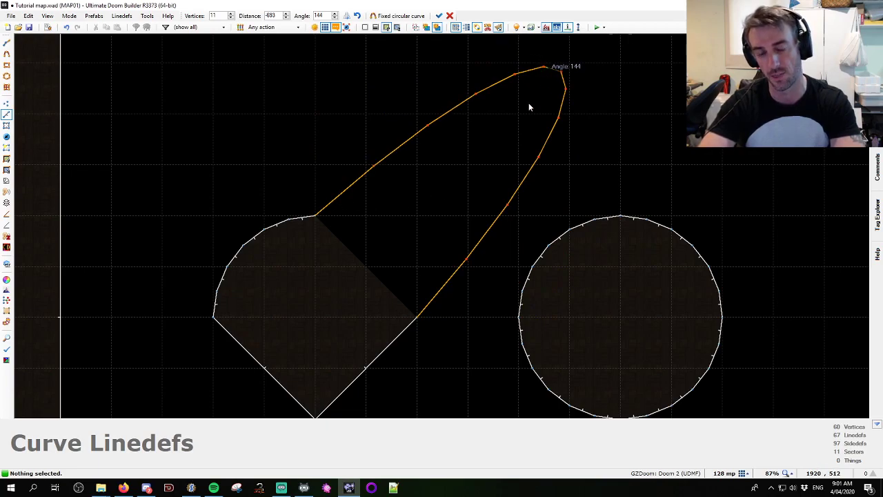
Reshape the free curve on the northeast edge to a distance of -408 and an angle of 328
scroll(492, 138, "down", 6)
scroll(428, 184, "up", 3)
right_click_drag(470, 169, 433, 250)
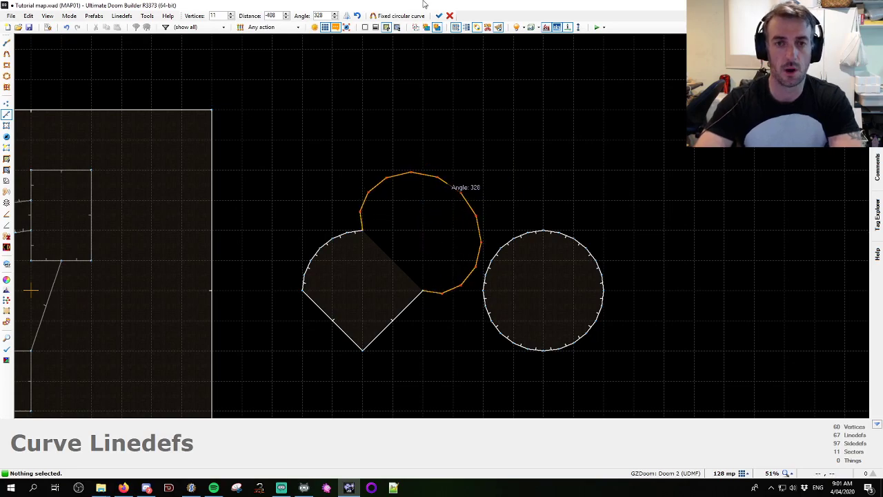
Turn fixed circular curve back on, preview the northeast edge at an angle of 144, and cancel the curve
left_click(396, 13)
right_click_drag(460, 180, 338, 231)
scroll(416, 242, "up", 3)
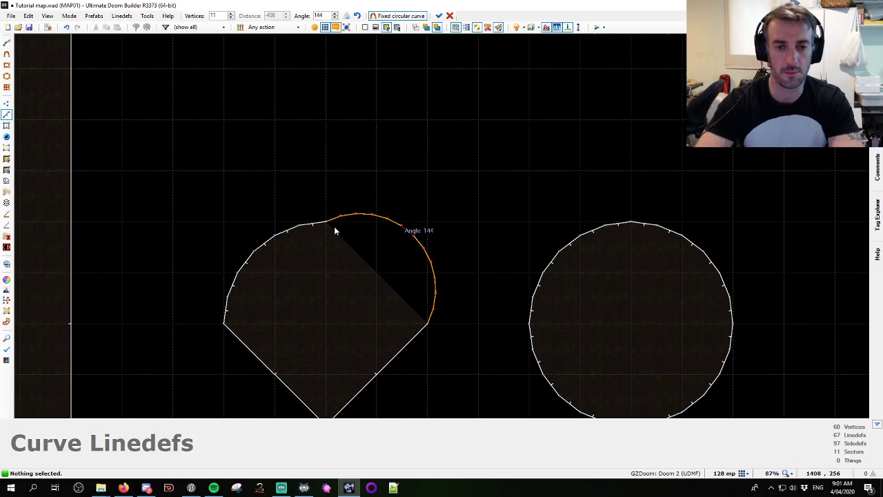
scroll(417, 248, "down", 6)
key("Escape")
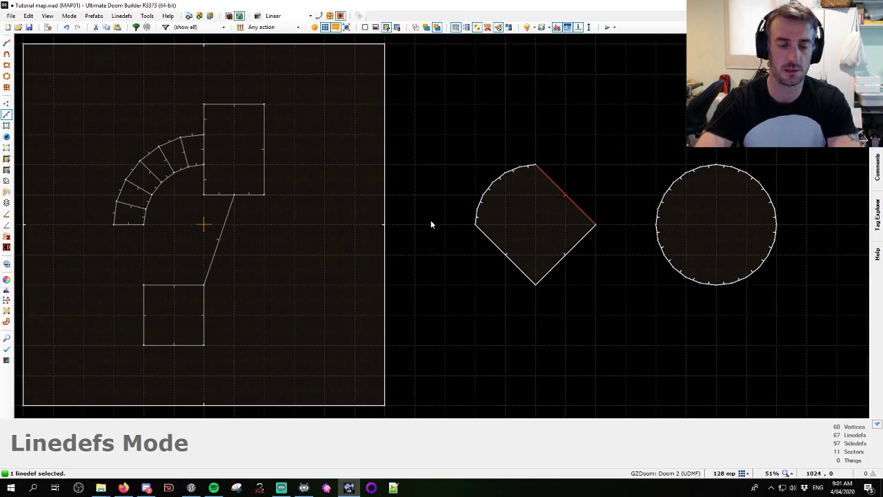
Delete the partly curved diamond and the ellipse sector outside the room
scroll(469, 230, "up", 1)
left_click_drag(425, 128, 730, 335)
key("Delete")
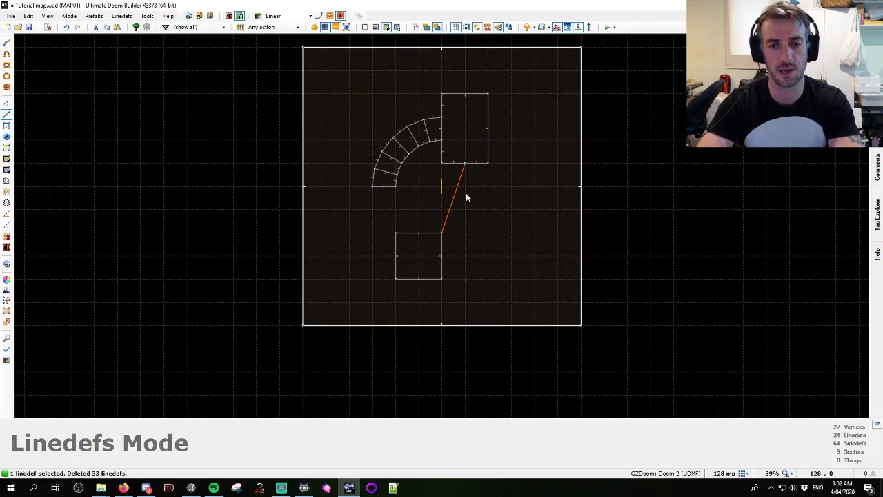
Curve the linedef joining the platform and the square into a fixed circular arc with 6 vertices and an angle of 46
scroll(466, 192, "up", 4)
key("ctrl+shift+c")
left_click_drag(486, 245, 437, 250)
scroll(461, 244, "down", 1, "ctrl")
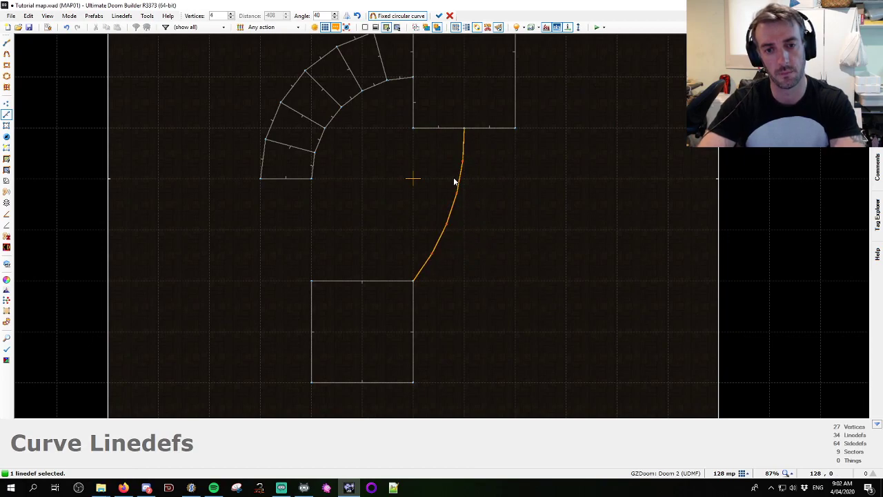
scroll(442, 232, "up", 1)
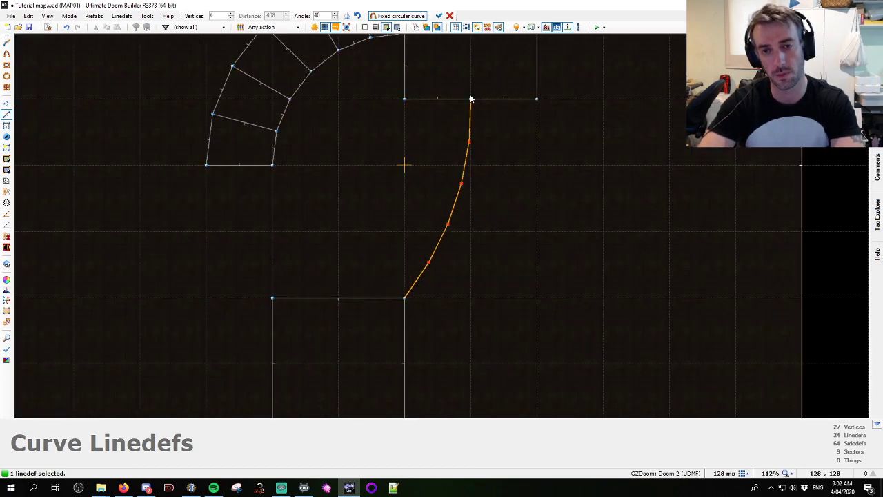
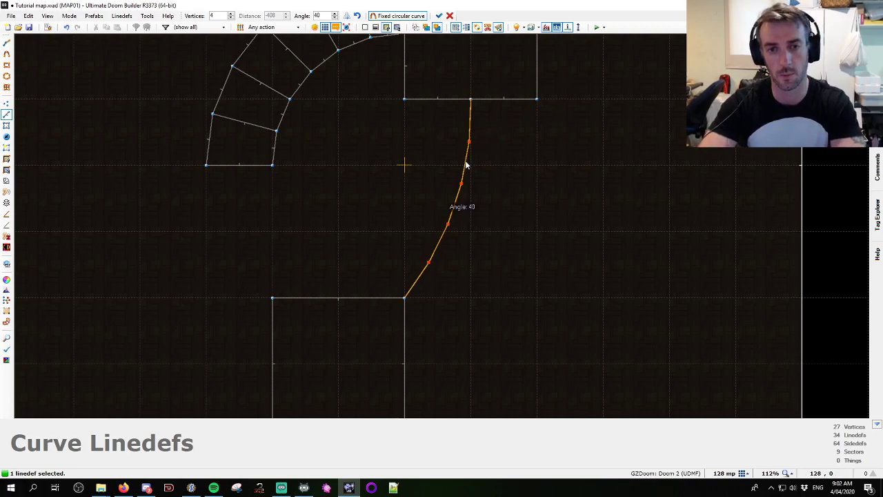
left_click_drag(466, 165, 467, 164)
scroll(474, 108, "up", 6)
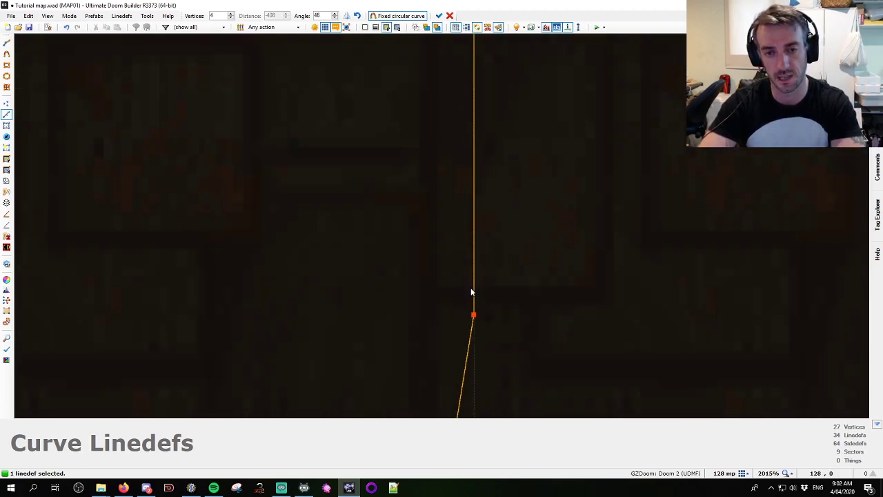
scroll(496, 340, "down", 10)
middle_click_drag(473, 325, 459, 236)
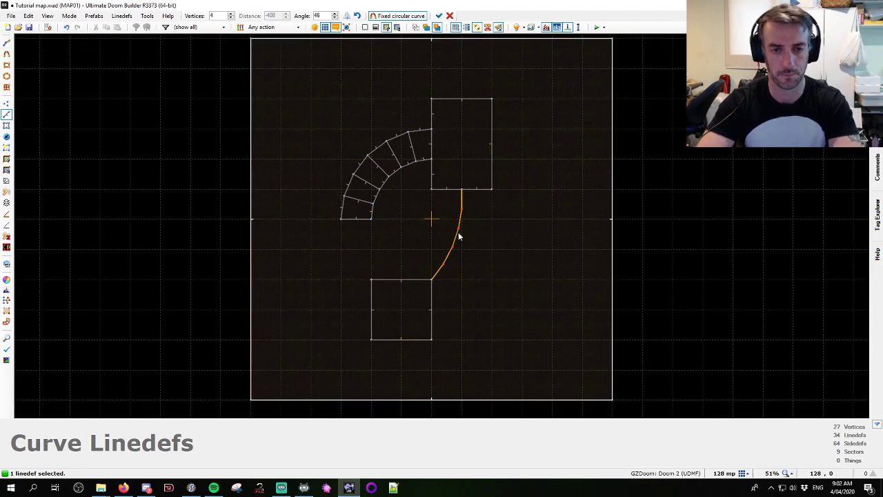
scroll(459, 236, "up", 1)
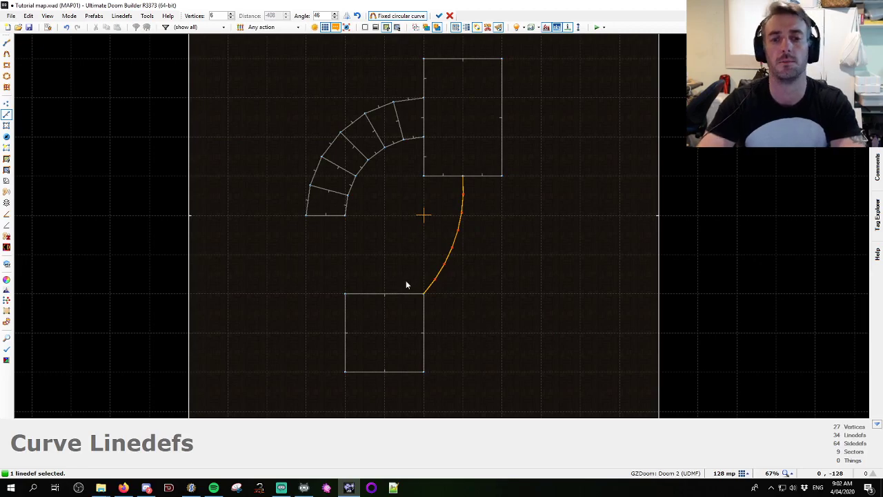
key("Return")
Build stair sectors 64 deep on the front side of the arc's seven linedefs, using single steps and distinct sectors
left_click(420, 247)
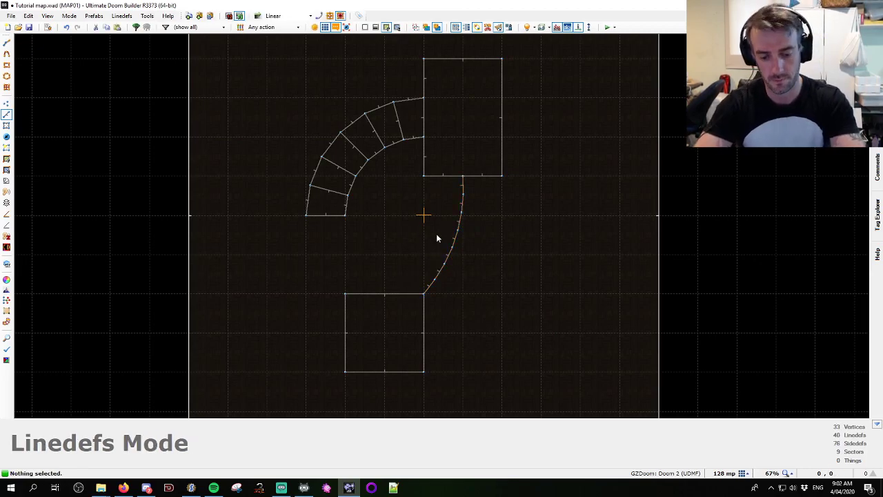
scroll(455, 275, "up", 1)
key("space")
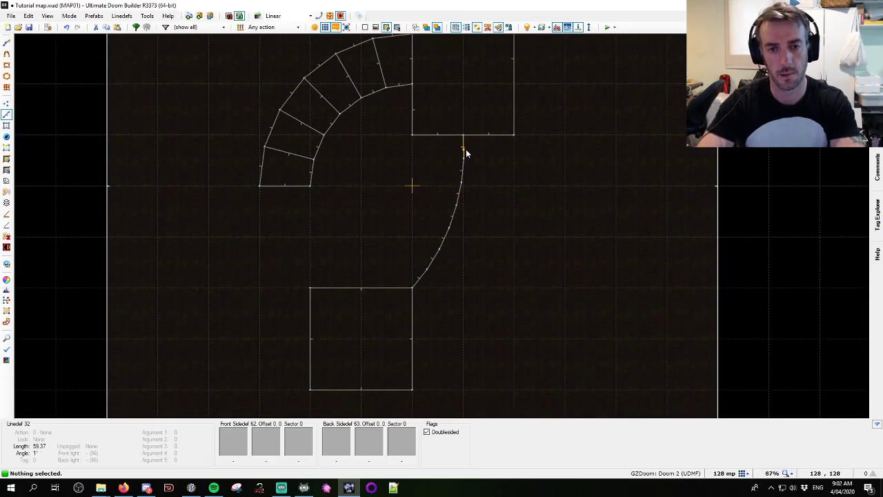
middle_click_drag(466, 150, 447, 225)
scroll(463, 196, "up", 3)
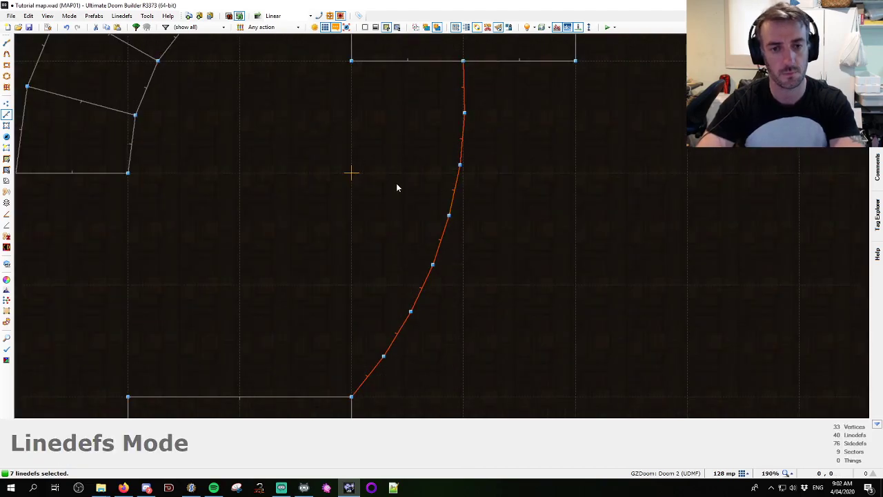
key("ctrl+alt+s")
left_click(587, 123)
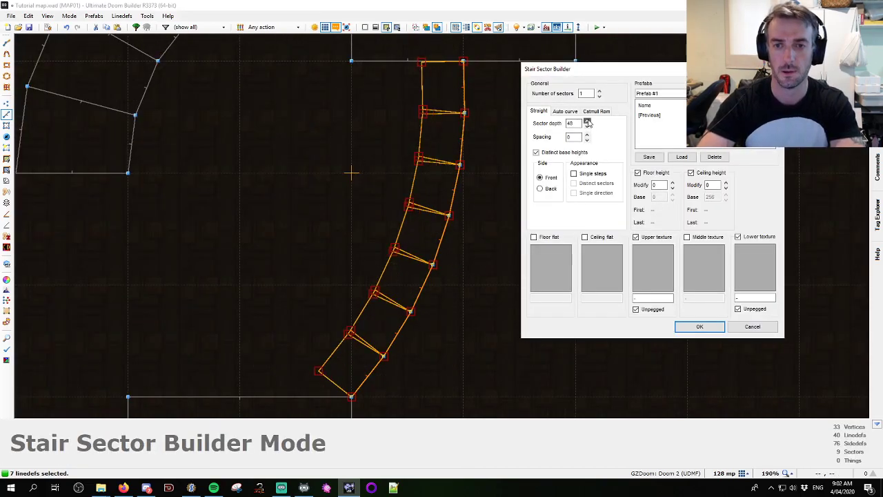
left_click(588, 127)
left_click(588, 122)
left_click(587, 176)
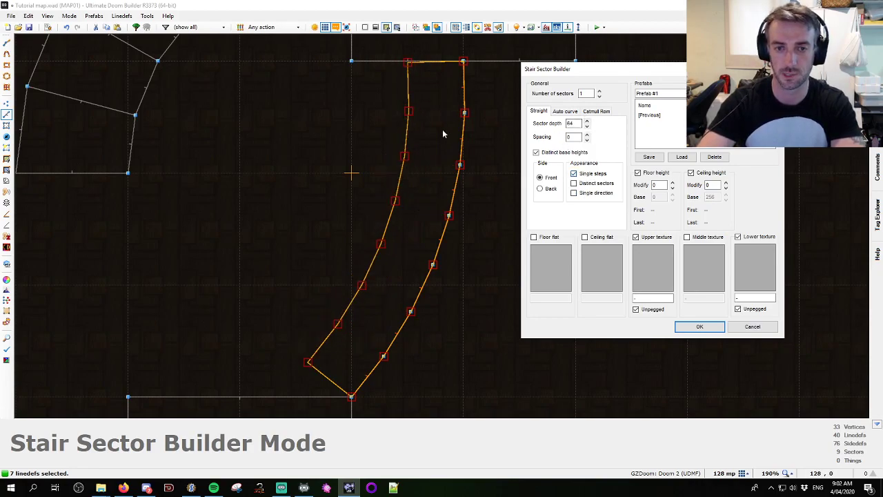
left_click(573, 183)
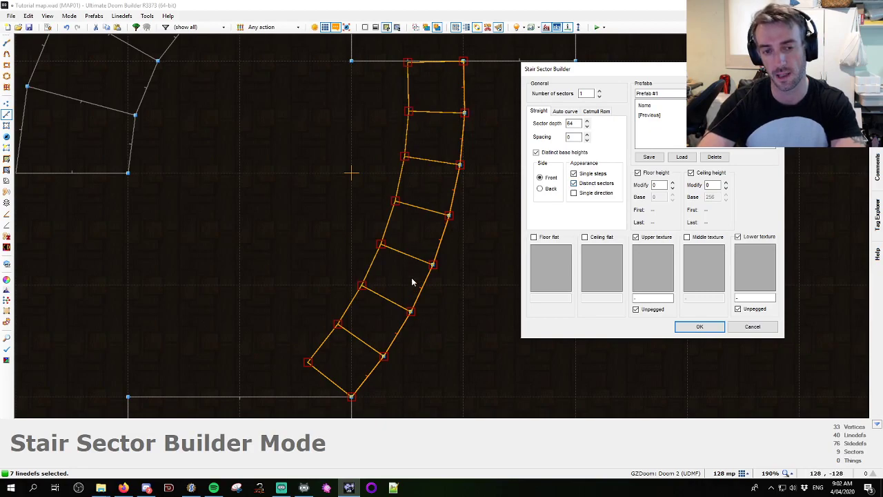
left_click(700, 326)
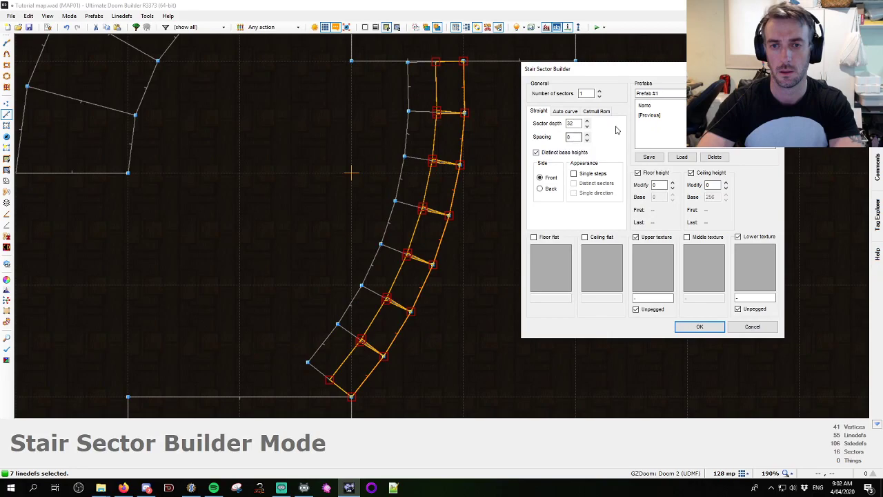
Build matching stair sectors on the arc's back side, reusing the previous stair builder settings
double_click(649, 115)
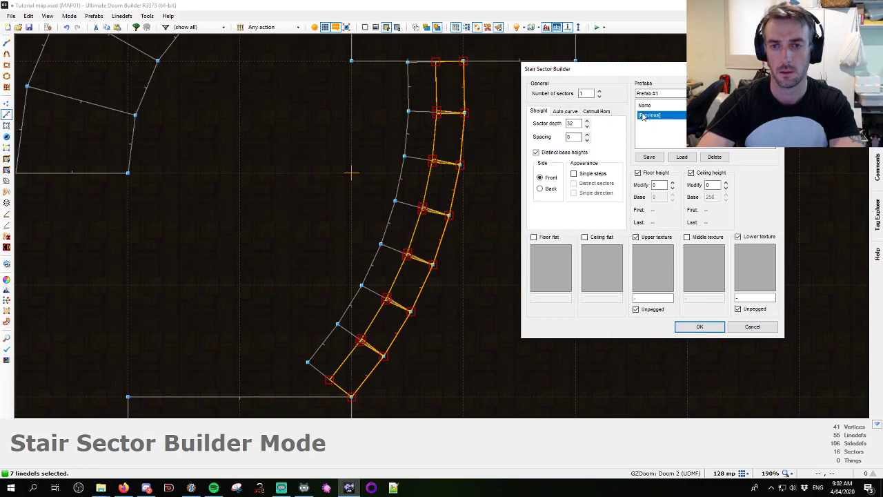
left_click(539, 188)
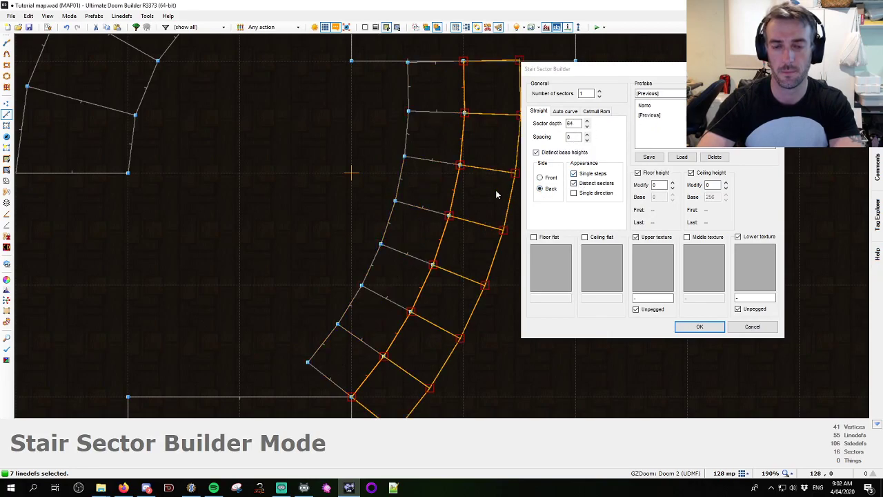
scroll(495, 190, "down", 5)
left_click(697, 326)
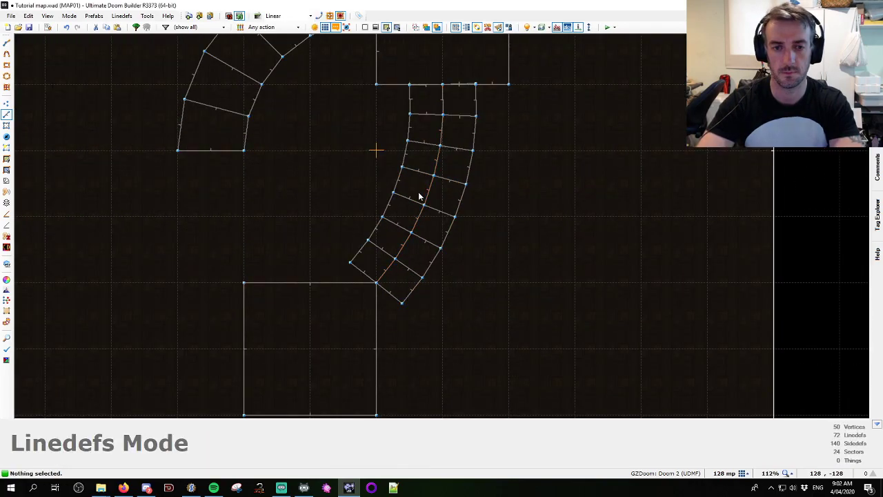
Merge each pair of inner and outer stair sectors along the arc into one full-width step
key("s")
key("shift+j")
middle_click_drag(427, 158, 447, 166)
key("shift+j")
mouse_move(432, 131)
middle_mouse_down()
mouse_move(453, 132)
mouse_move(451, 110)
middle_mouse_up()
key("shift+j")
key("shift+j")
middle_click_drag(417, 215, 427, 221)
key("shift+j")
mouse_move(401, 247)
middle_mouse_down()
mouse_move(411, 258)
mouse_move(400, 278)
middle_mouse_up()
key("shift+j")
key("shift+j")
Check the merged stair sectors in 3D and on the map with full brightness on, and switch full brightness back off
key("w")
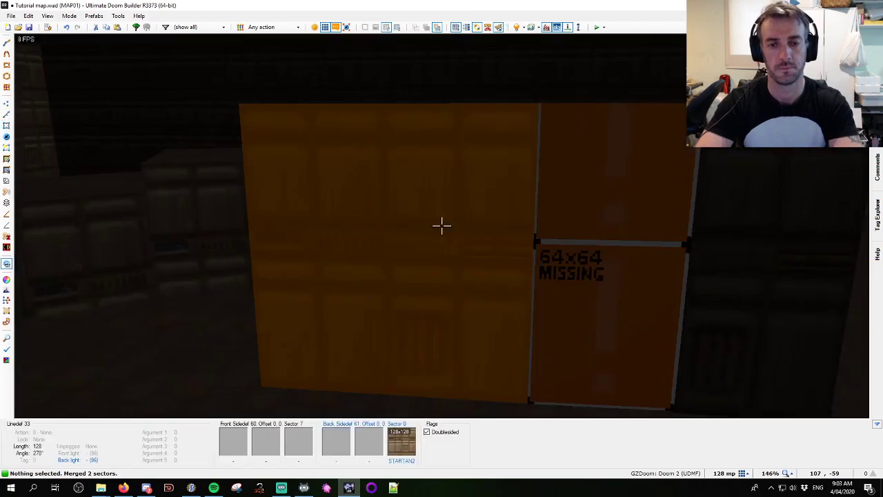
key("b")
key("w")
key("space")
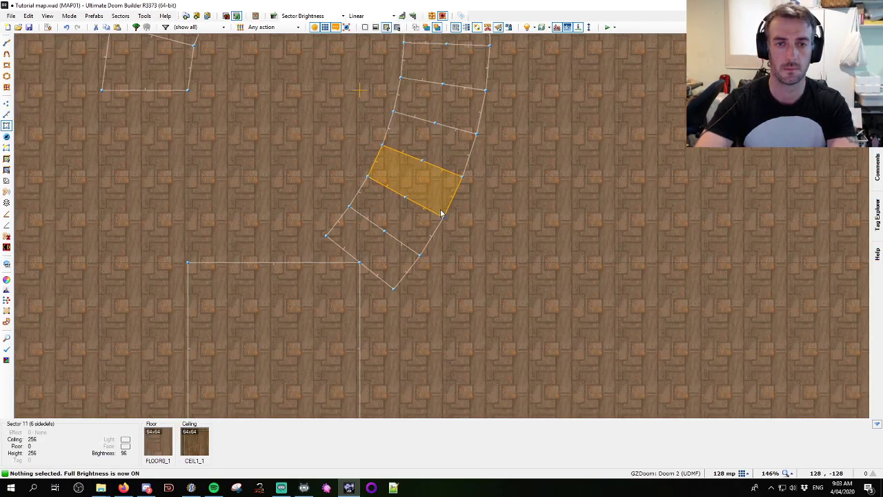
key("space")
left_click_drag(457, 97, 369, 310)
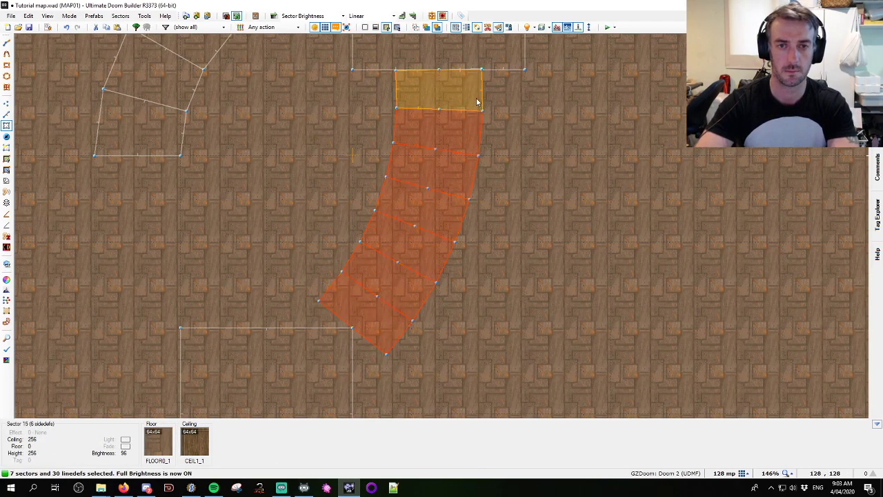
key("c")
scroll(417, 50, "up", 6)
key("b")
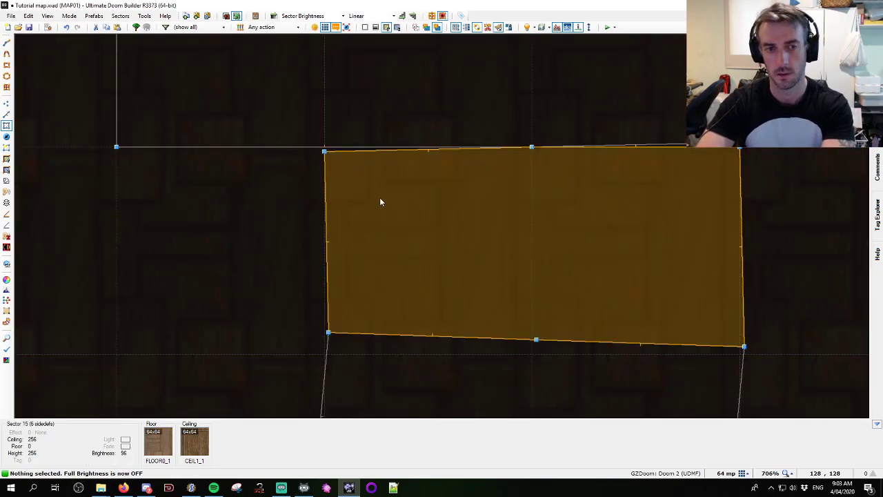
Align the northernmost step's corner vertex with the platform's south edge and delete the middle vertex on that edge
key("v")
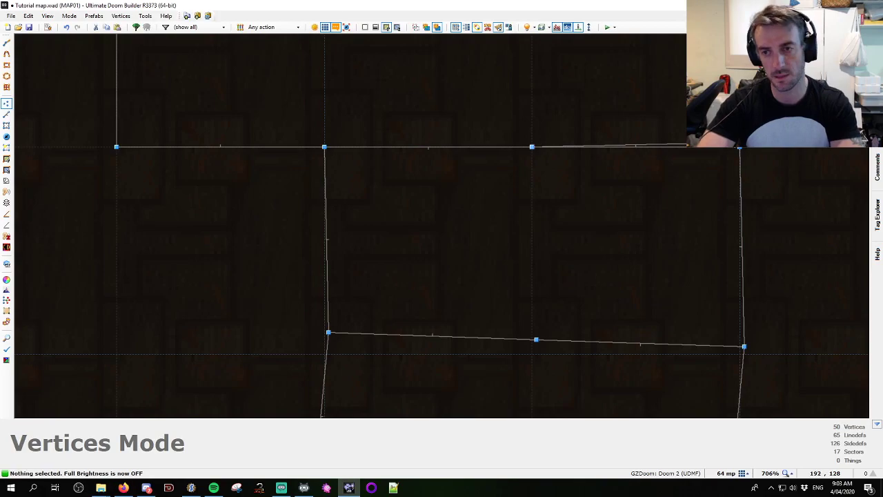
left_click(531, 147)
key("Delete")
scroll(615, 240, "down", 5)
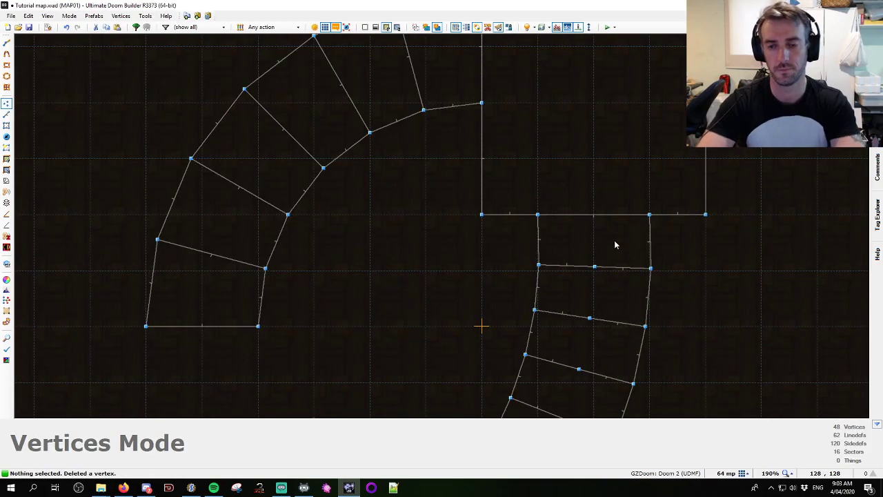
Select the floors of the curved stair's first steps beside the platform in the 3D view
key("q")
key("d")
left_click(442, 226)
left_click(441, 226)
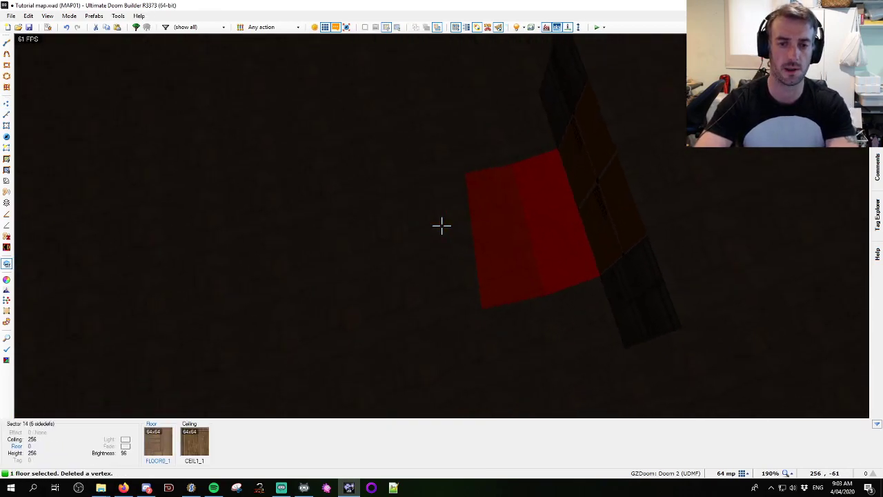
Select the eight floor sections of the curved staircase, raise them to a height of 128, and clear the selection
left_click(442, 226)
left_click(441, 226)
left_click(442, 225)
left_click(442, 225)
left_click(442, 225)
left_click(441, 226)
scroll(442, 226, "up", 16)
key("e")
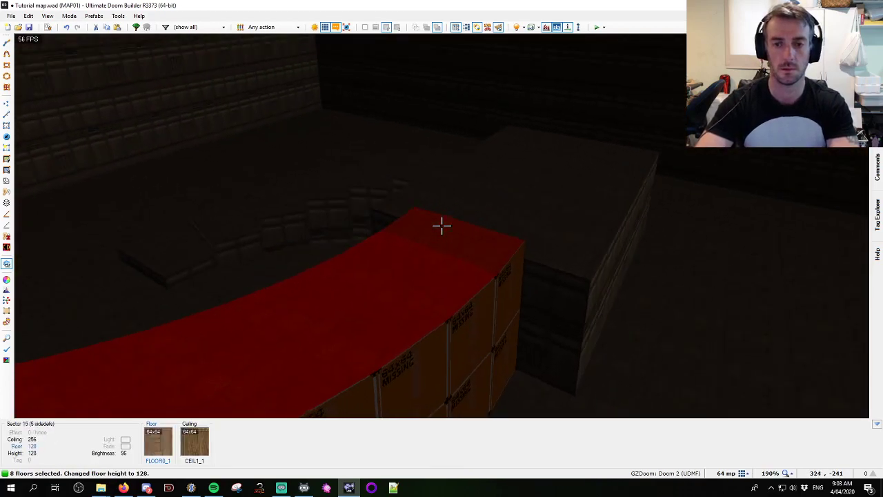
key("c")
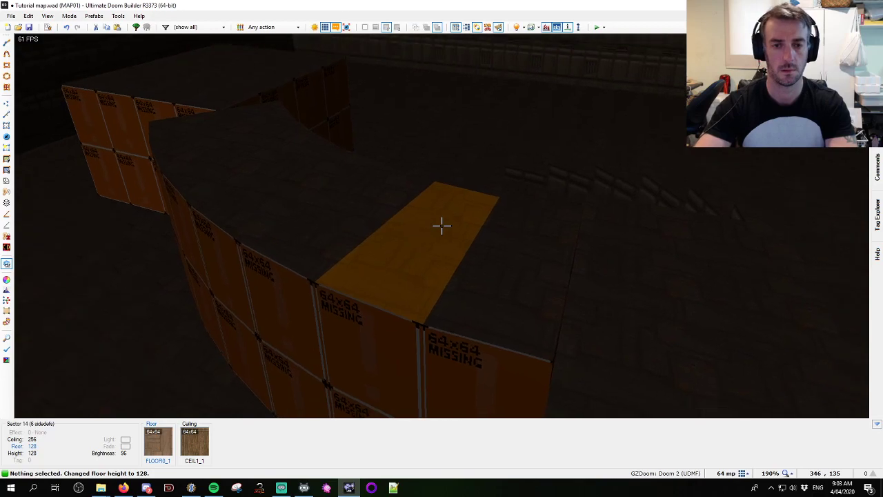
Select the seven floors from the curved strip to the platform and edit their floor heights into ascending stair steps
left_click(442, 226)
middle_click_drag(442, 225, 442, 225)
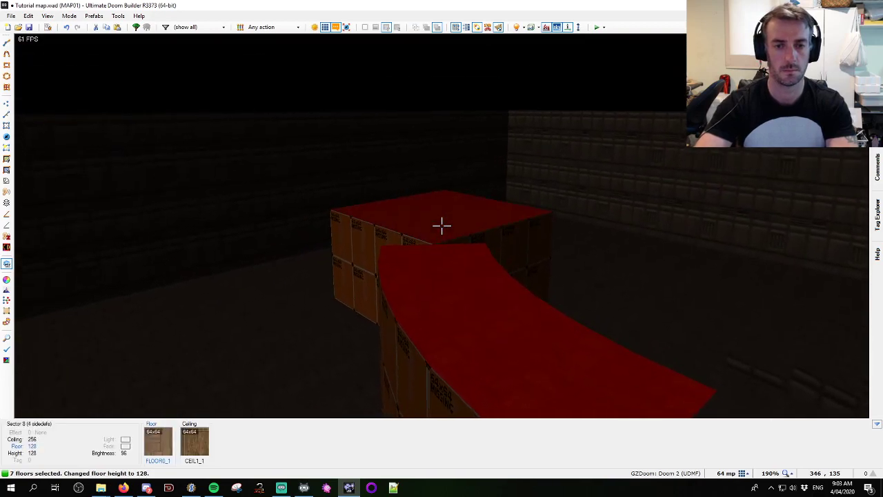
right_click(442, 225)
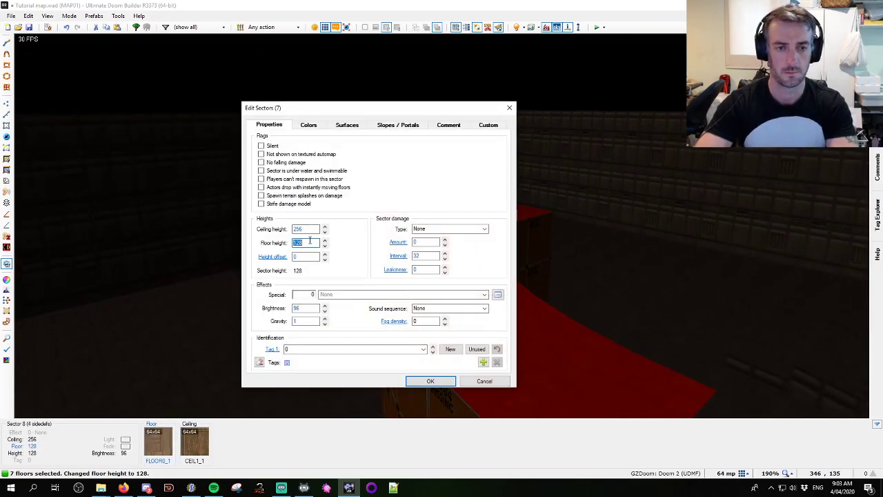
key("Return")
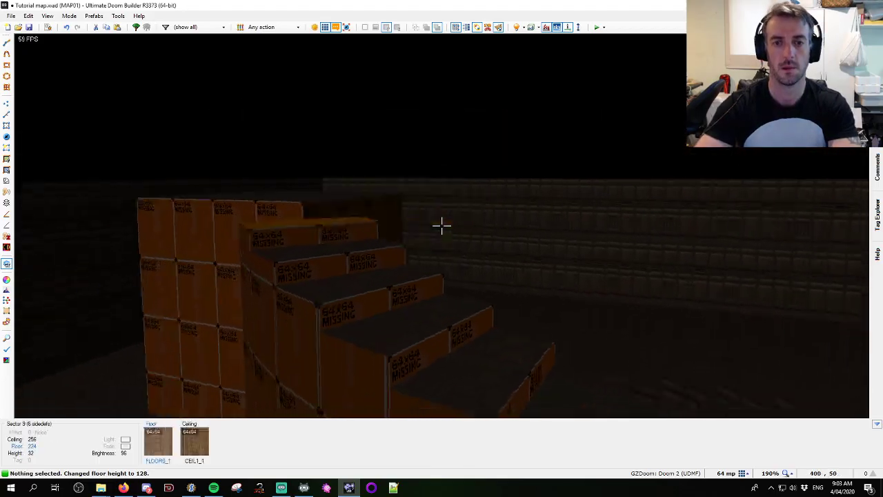
Turn on full brightness and flood-fill the missing stair and platform wall textures with STARTAN2
key("b")
key("e")
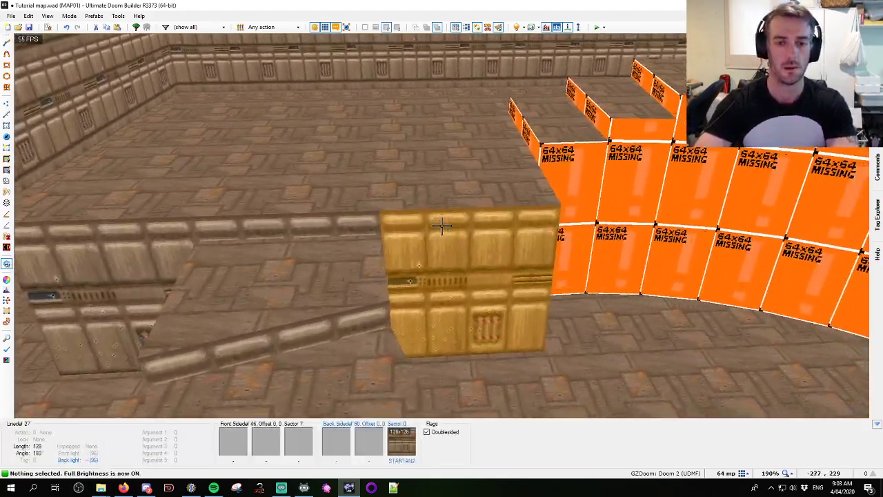
middle_click(441, 225, "shift")
key("e")
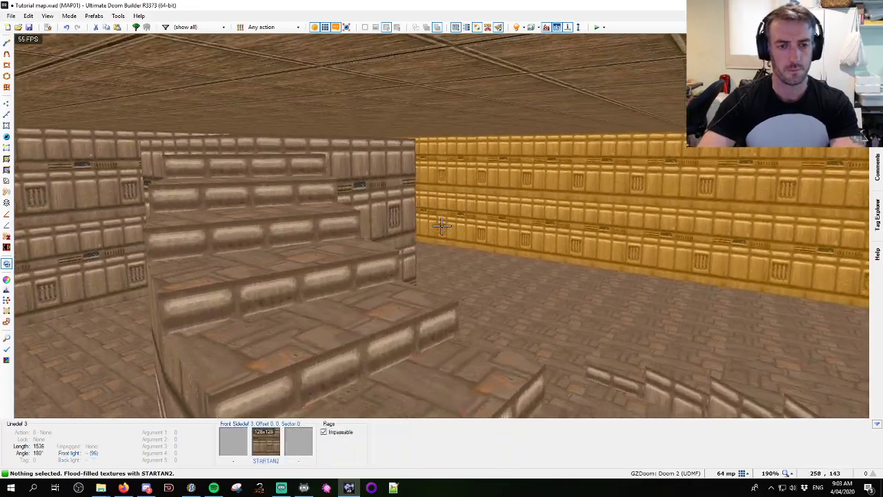
Return from the 3D view to the 2D map and turn full brightness off
key("q")
scroll(437, 230, "up", 3)
key("b")
middle_click_drag(490, 143, 444, 155)
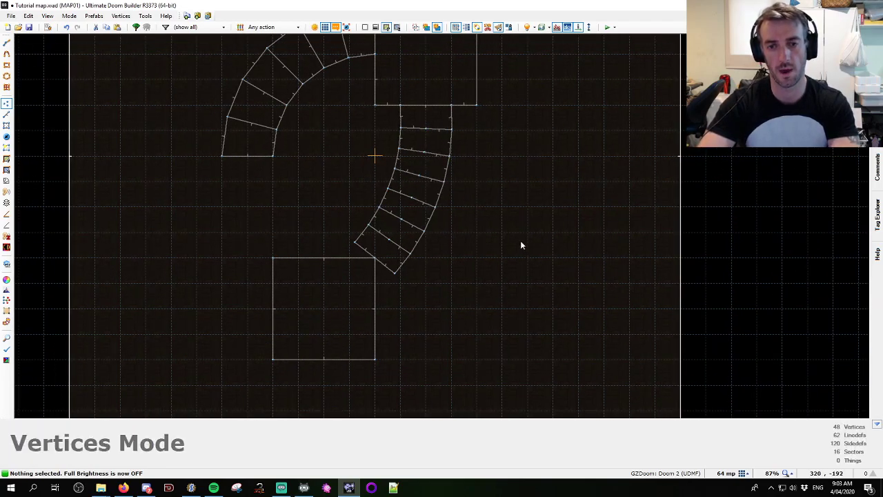
Insert a vertex at the midpoint of the platform edge where the lower curved stairs join it
middle_click_drag(524, 187, 467, 191)
key("d")
scroll(377, 148, "up", 3)
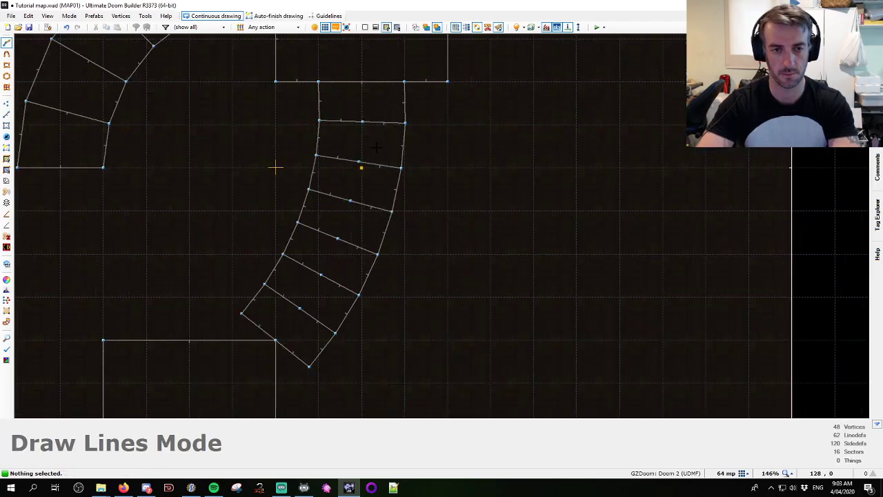
left_click(361, 83)
right_click(361, 82)
Copy the eight vertices along the lower staircase's centreline and paste them in the open floor east of the stairs
key("v")
middle_click_drag(362, 86, 320, 256)
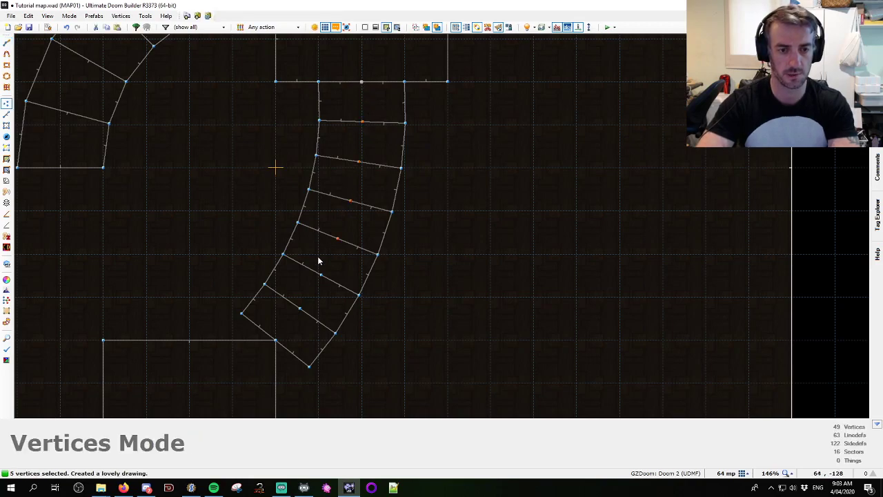
key("ctrl+c")
key("ctrl+v")
key("Return")
Draw a continuous line through all the pasted vertices to form a curve of seven linedefs
key("d")
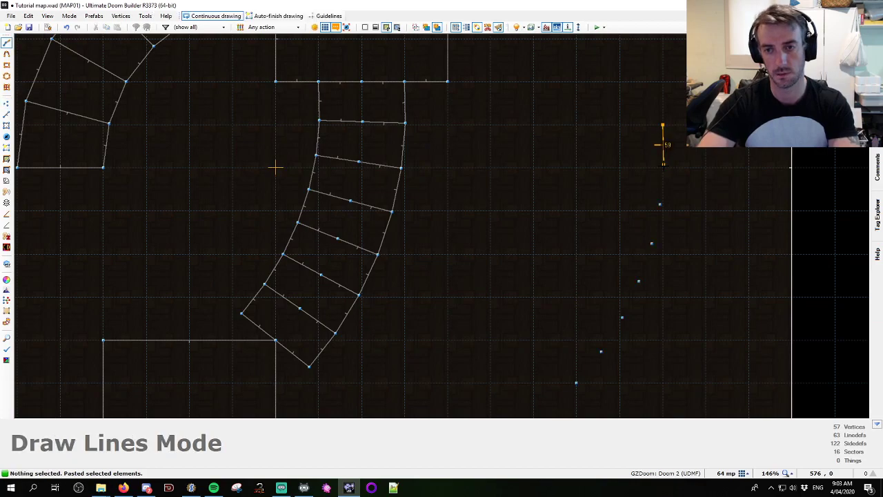
left_click(638, 281)
left_click(621, 317)
left_click(601, 351)
left_click(576, 382)
right_click(575, 384)
key("space")
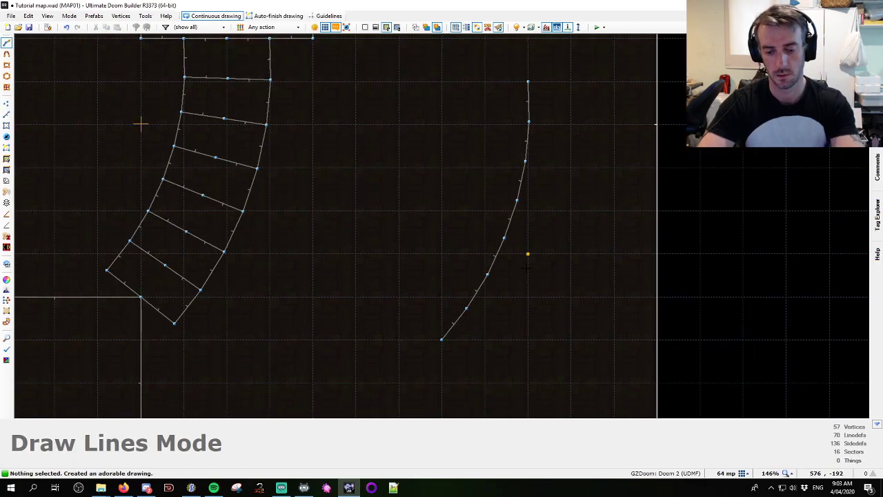
Preview stair sectors from the seven curve linedefs with the Stair Sector Builder, using a sector depth of 128 and single steps
key("l")
mouse_move(533, 93)
middle_mouse_down()
mouse_move(517, 194)
mouse_move(439, 341)
middle_mouse_up()
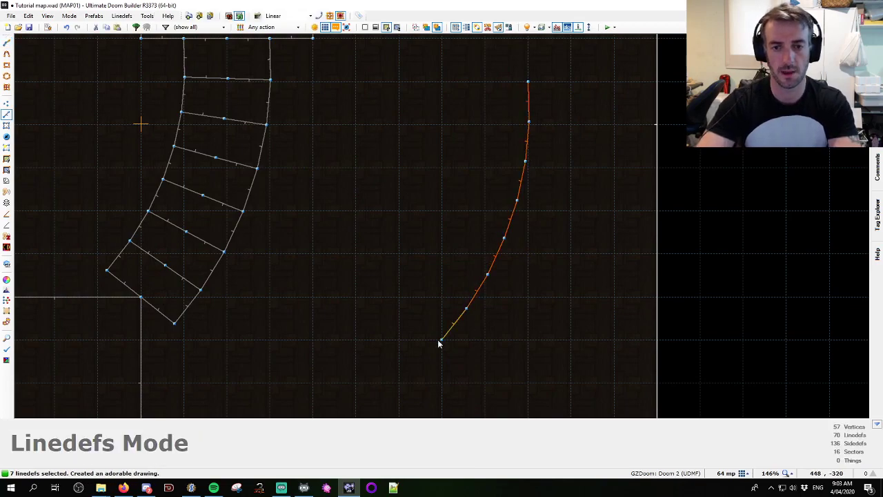
key("ctrl+alt+s")
type("128")
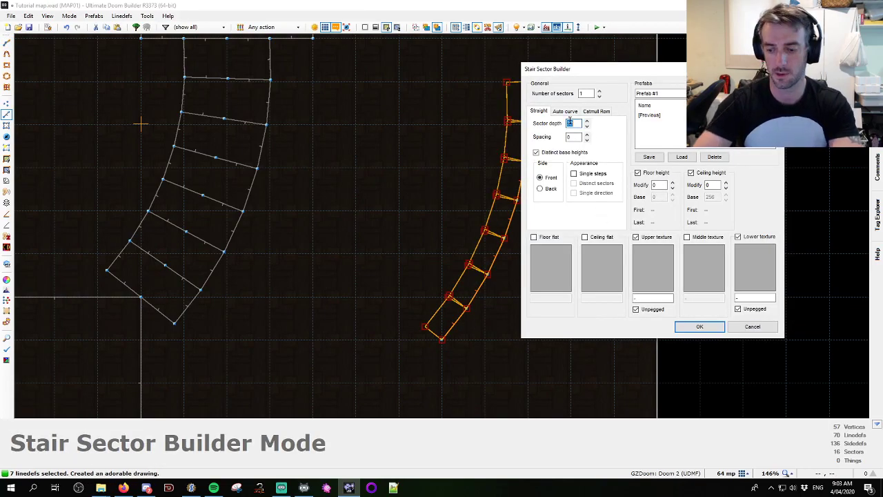
left_click_drag(609, 71, 670, 72)
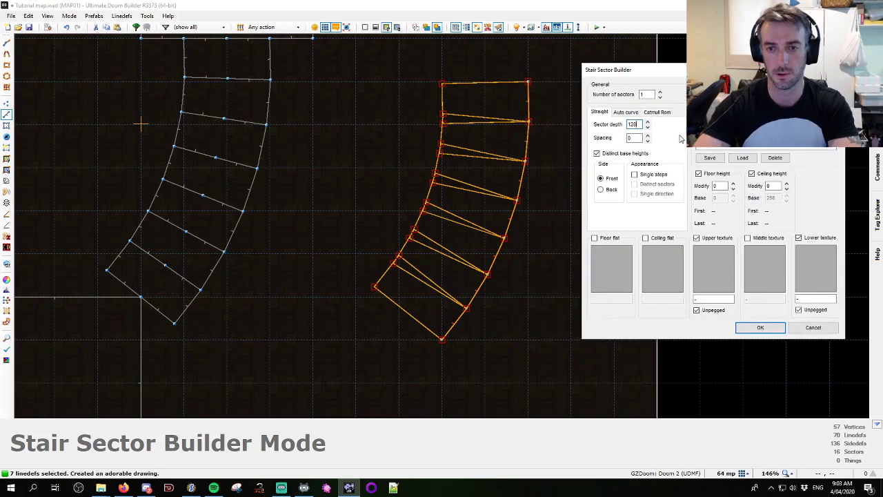
left_click(655, 174)
scroll(391, 266, "up", 3)
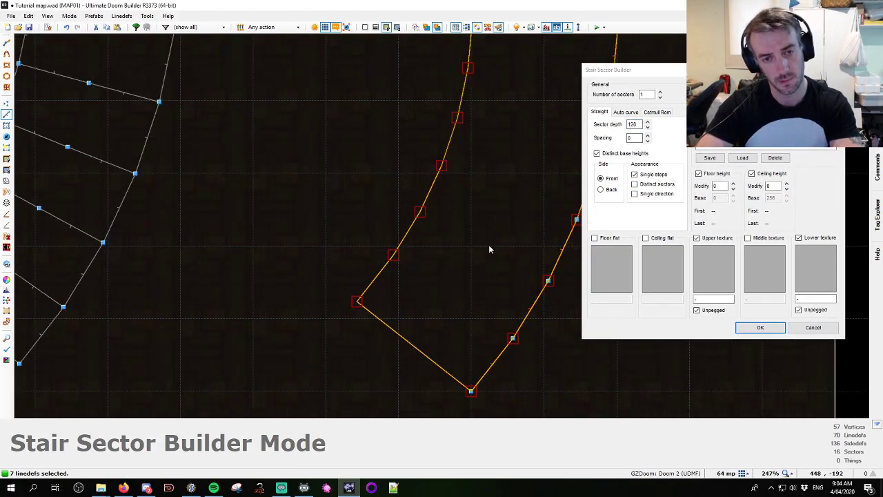
scroll(406, 264, "down", 3)
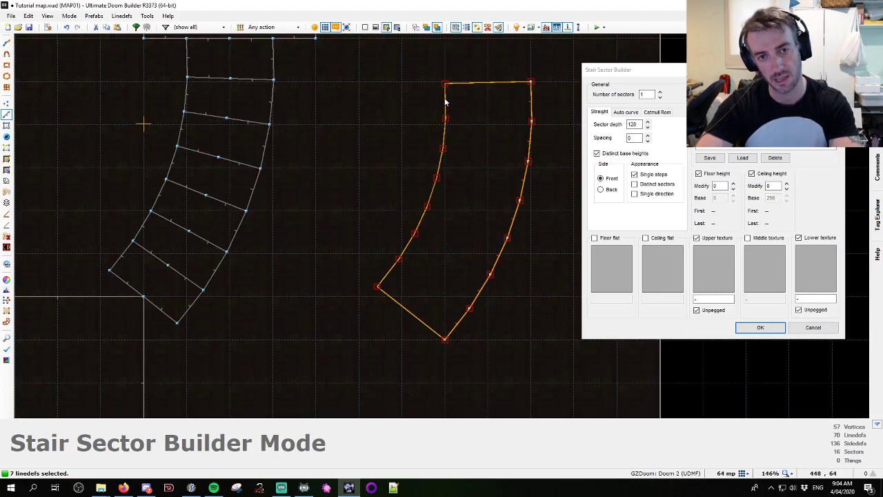
Set the stair preview to 3 sectors with single steps enabled
left_click(660, 92)
scroll(331, 222, "up", 4)
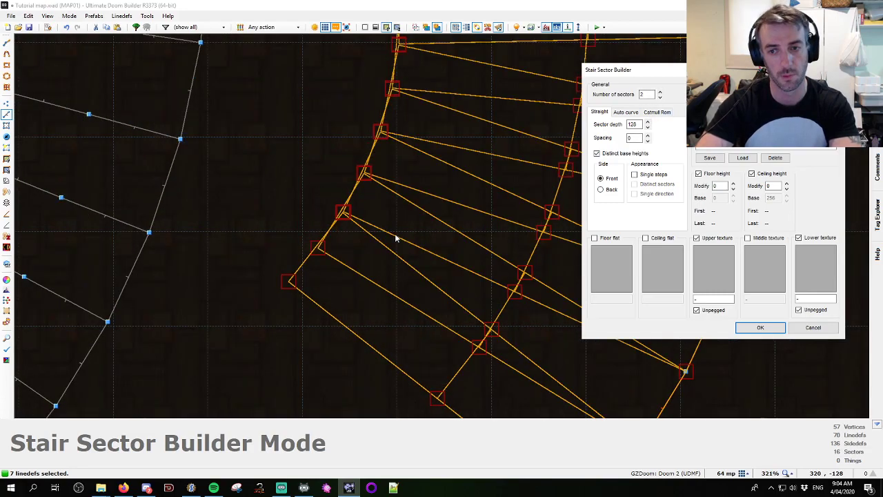
left_click(635, 174)
left_click(659, 92)
scroll(336, 120, "down", 4)
scroll(328, 105, "up", 5)
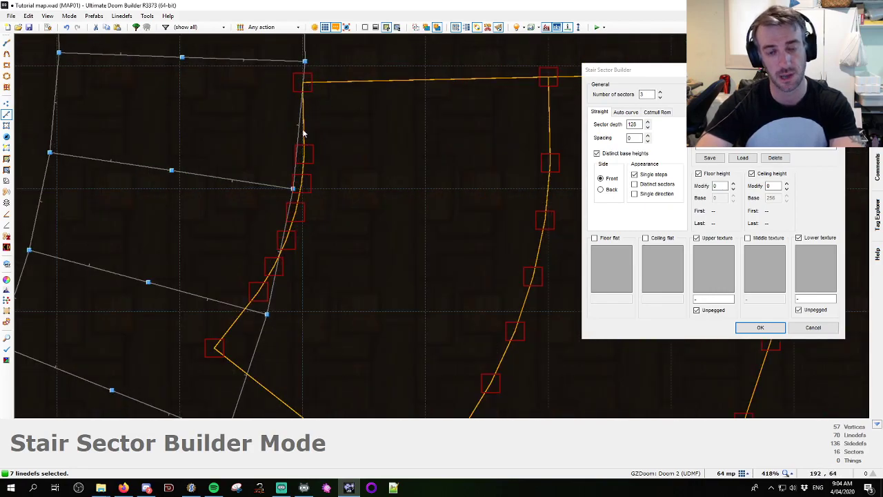
scroll(352, 177, "down", 7)
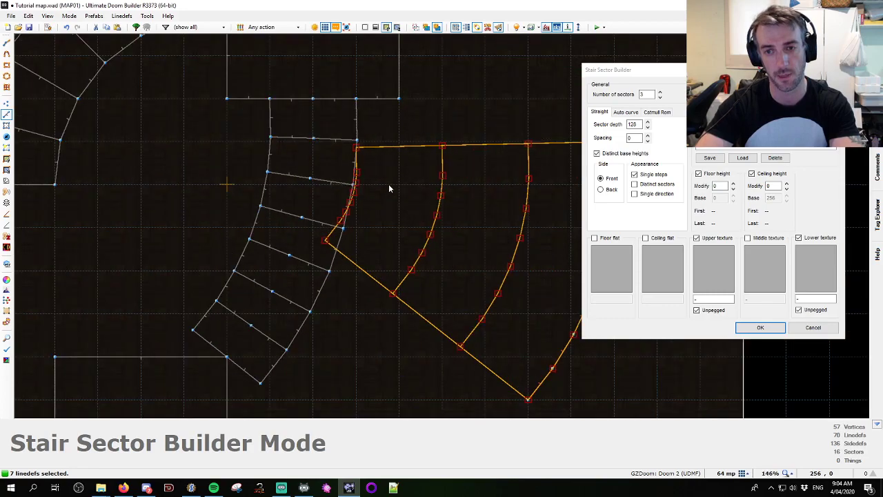
Switch the stair preview to the back side of the curve and set the number of sectors to 6
left_click(602, 189)
middle_click_drag(531, 251, 280, 211)
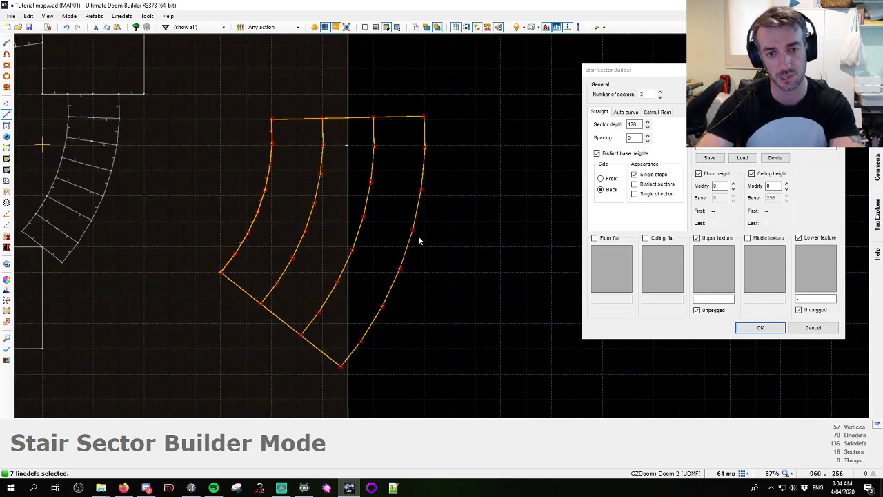
left_click(659, 91)
left_click(660, 91)
left_click(660, 91)
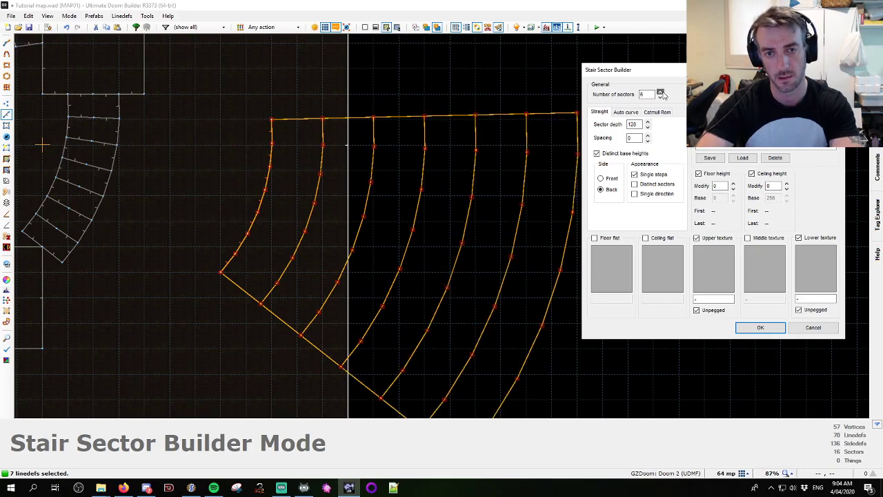
Examine the curved sector preview and compare its shape with the existing curved stairs
middle_click_drag(518, 228, 409, 160)
middle_click_drag(409, 101, 427, 149)
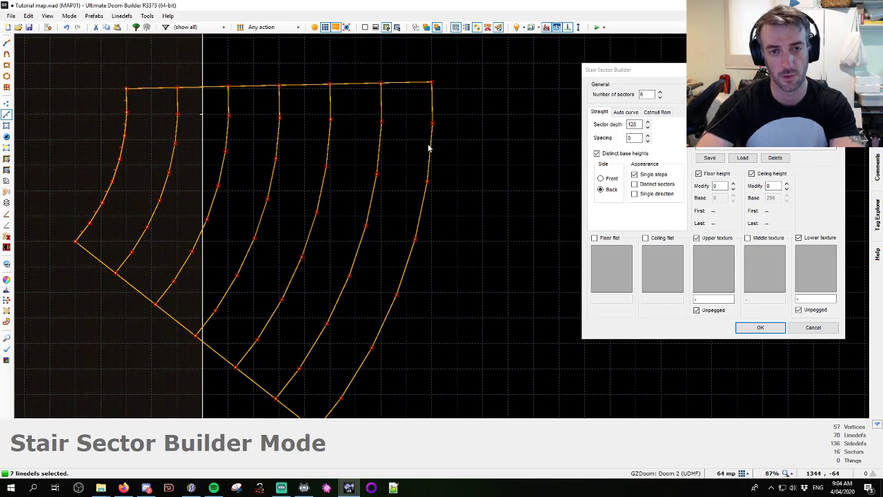
scroll(325, 275, "down", 7)
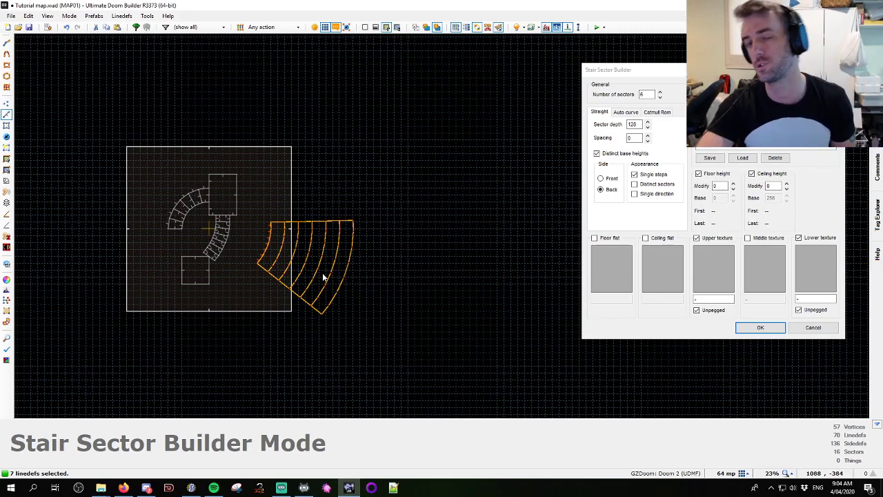
scroll(226, 229, "up", 2)
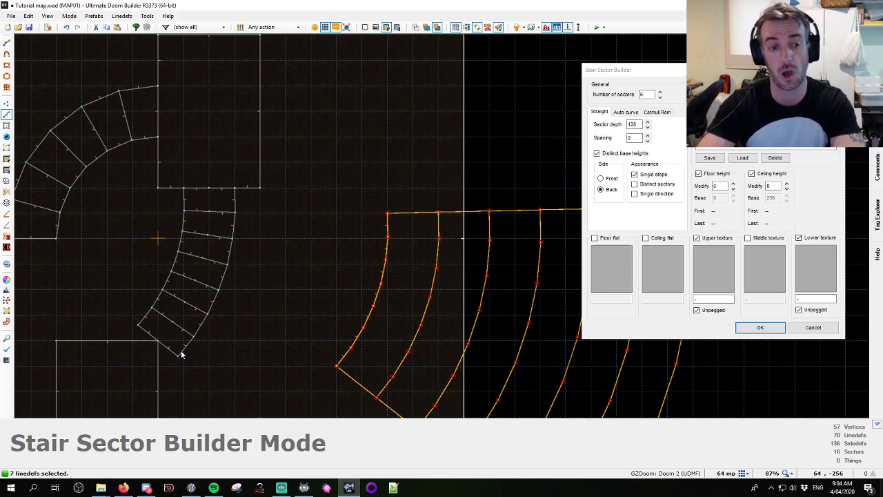
middle_click_drag(258, 269, 252, 260)
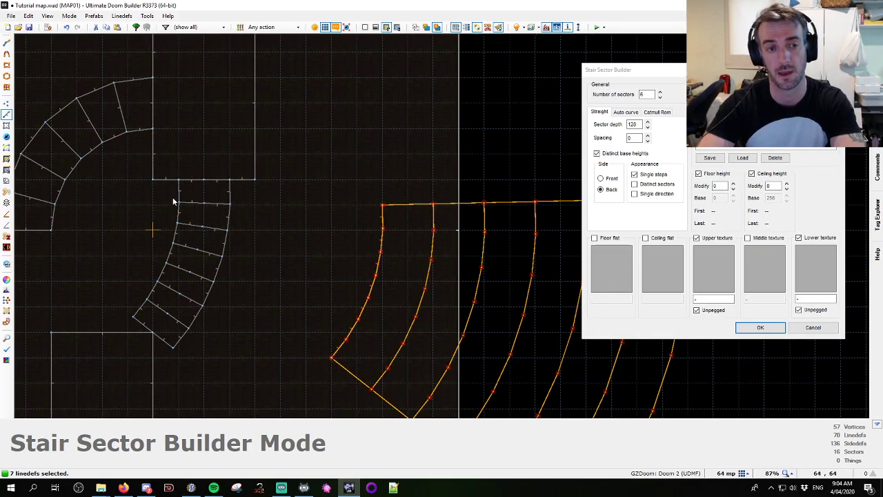
middle_click_drag(322, 282, 260, 228)
middle_click_drag(437, 249, 380, 215)
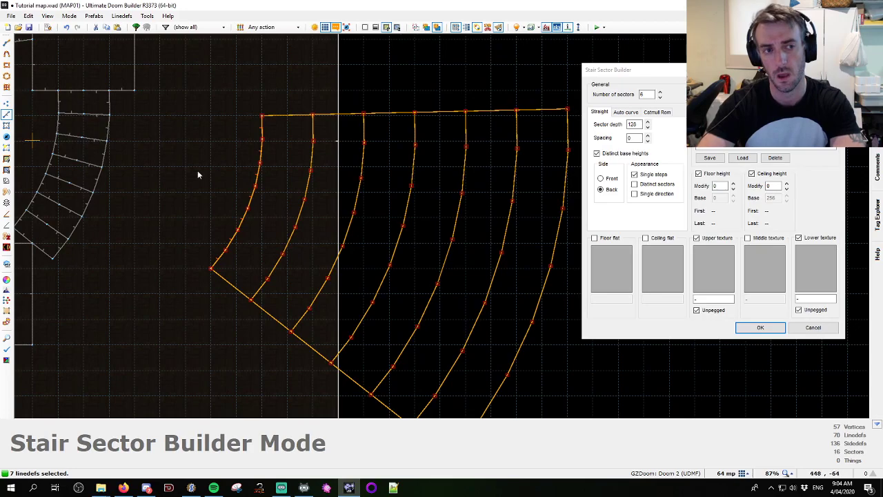
middle_click_drag(47, 146, 275, 195)
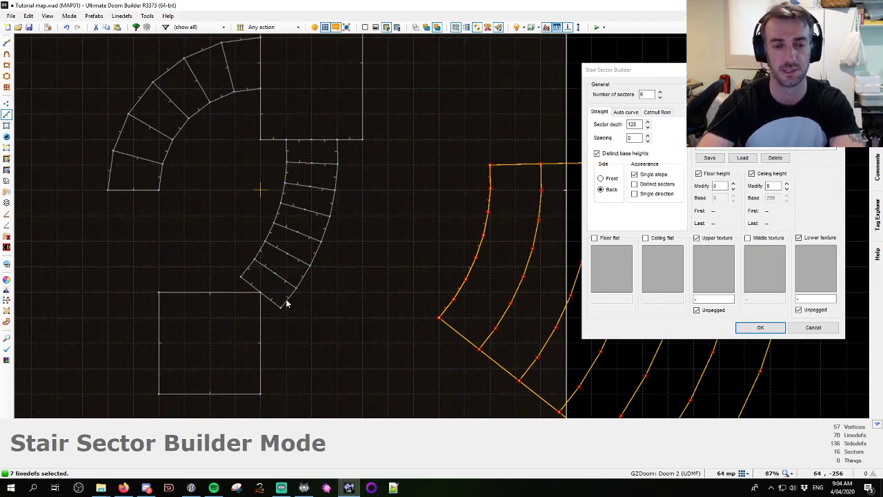
Cancel the Stair Sector Builder and delete the seven linedefs of the pasted curve
key("Escape")
key("c")
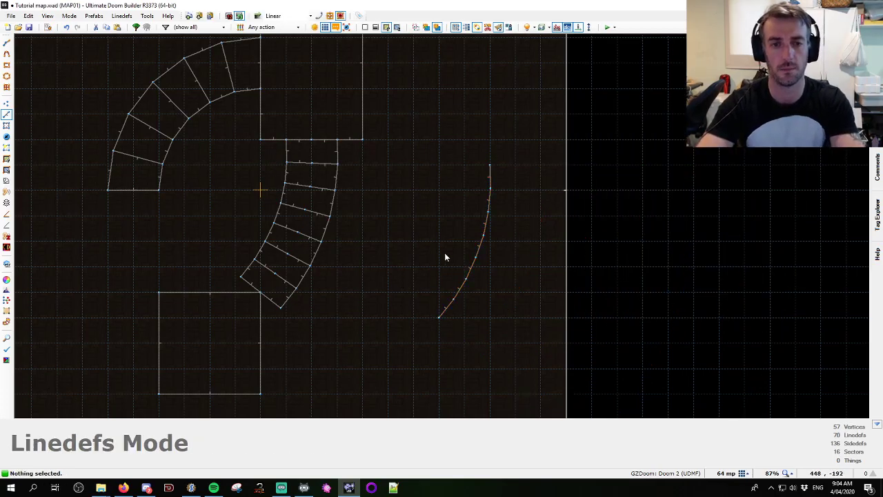
key("Delete")
scroll(435, 289, "down", 5)
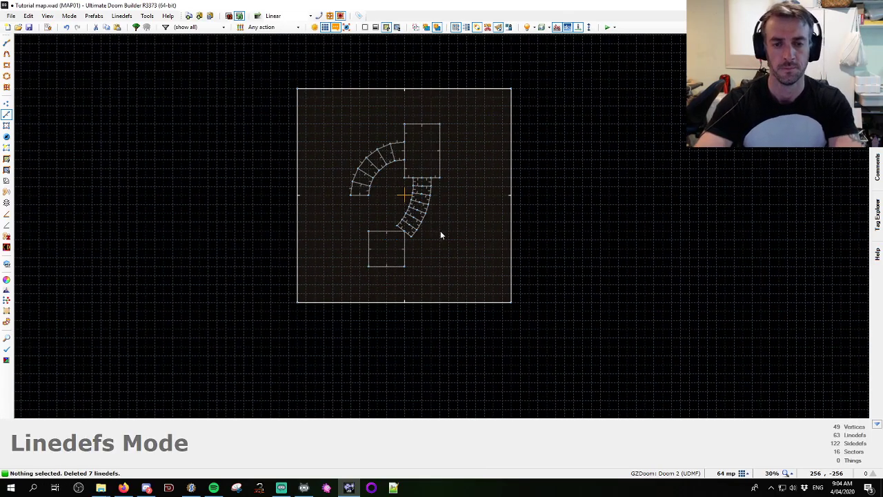
middle_click_drag(461, 179, 443, 207)
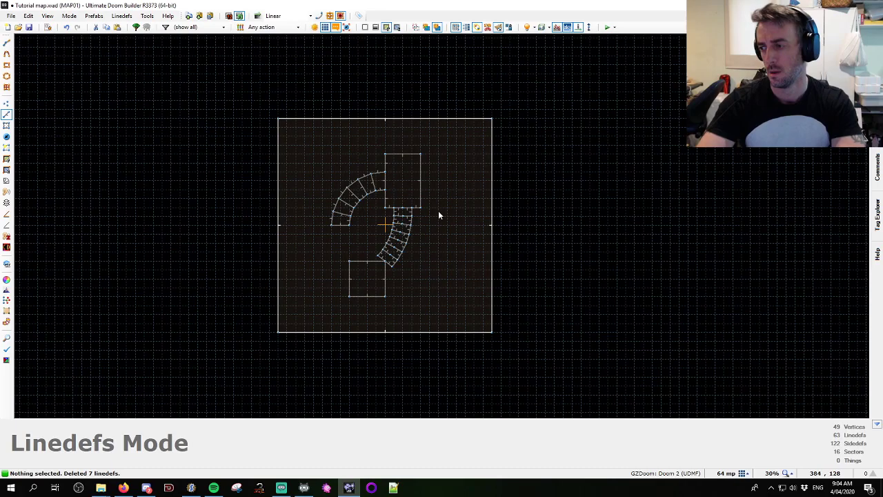
scroll(409, 232, "up", 3)
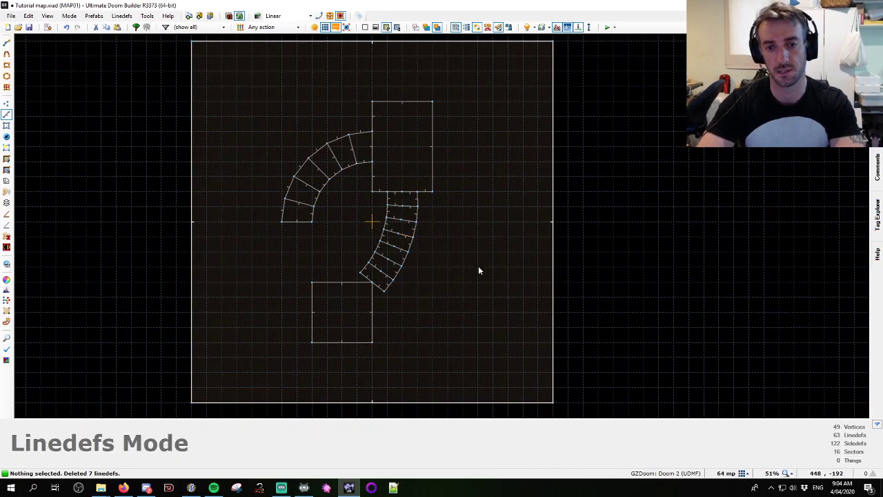
middle_click_drag(479, 270, 388, 231)
scroll(387, 231, "down", 4)
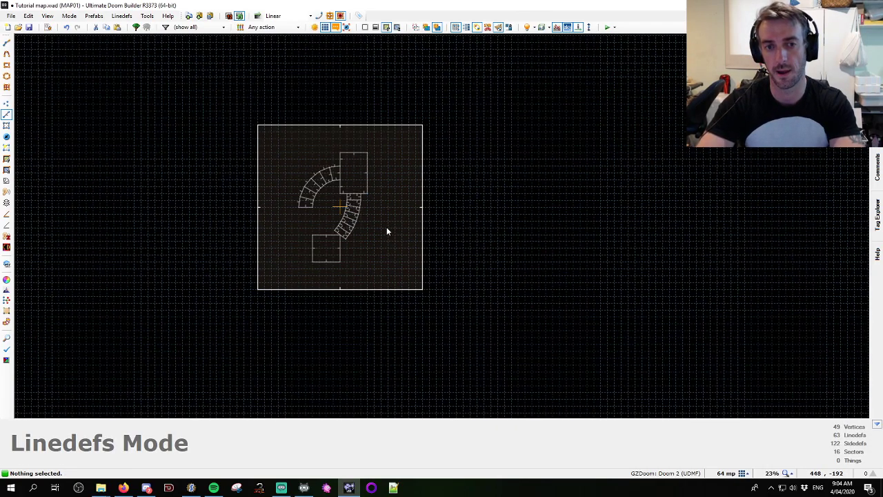
scroll(303, 195, "up", 3)
key("l")
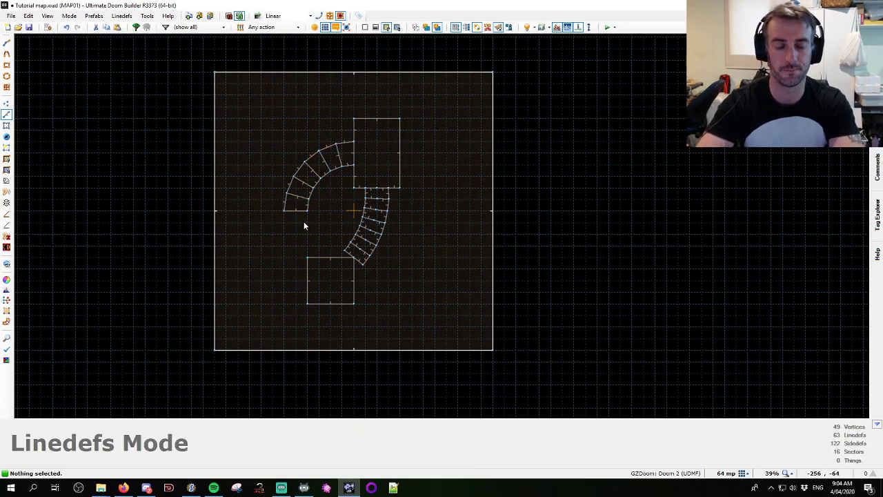
middle_click_drag(295, 227, 454, 278)
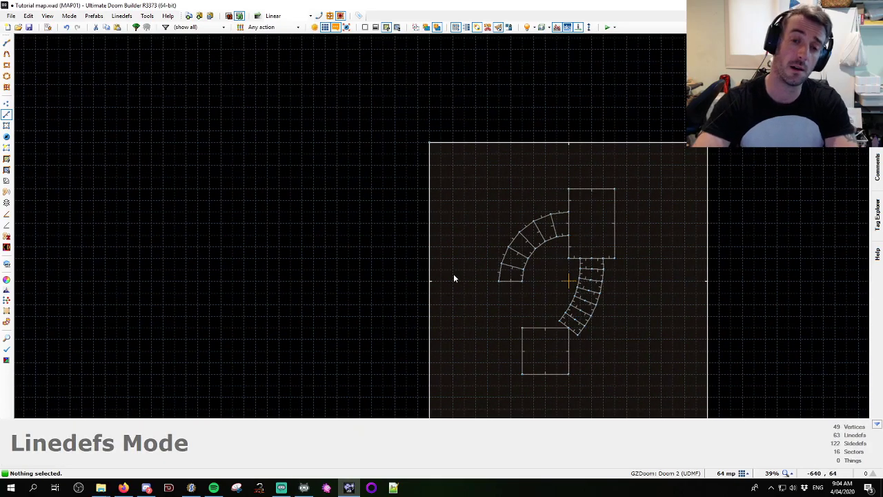
Draw a single slanted linedef in the empty space outside the room's upper-left corner
key("d")
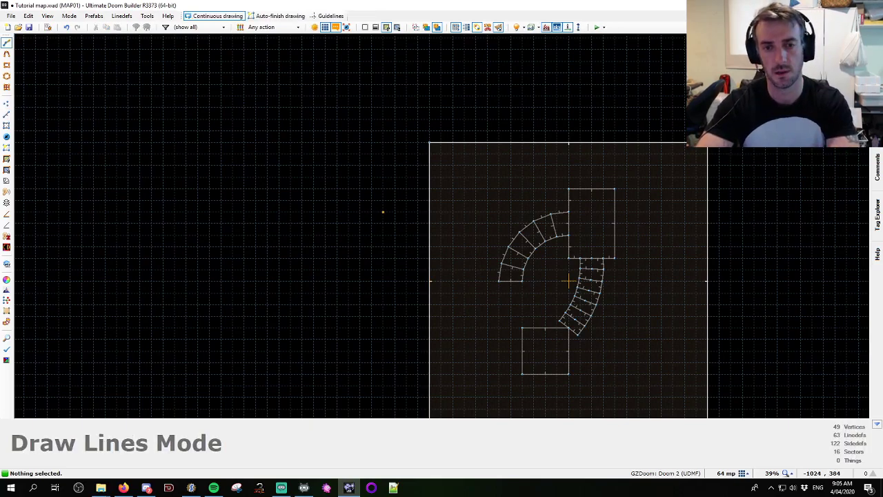
middle_click_drag(440, 166, 412, 217)
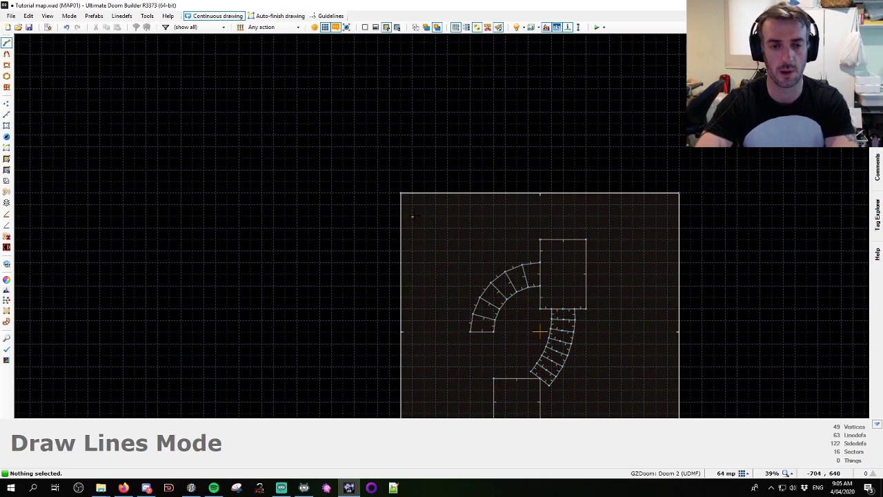
middle_click_drag(378, 169, 407, 221)
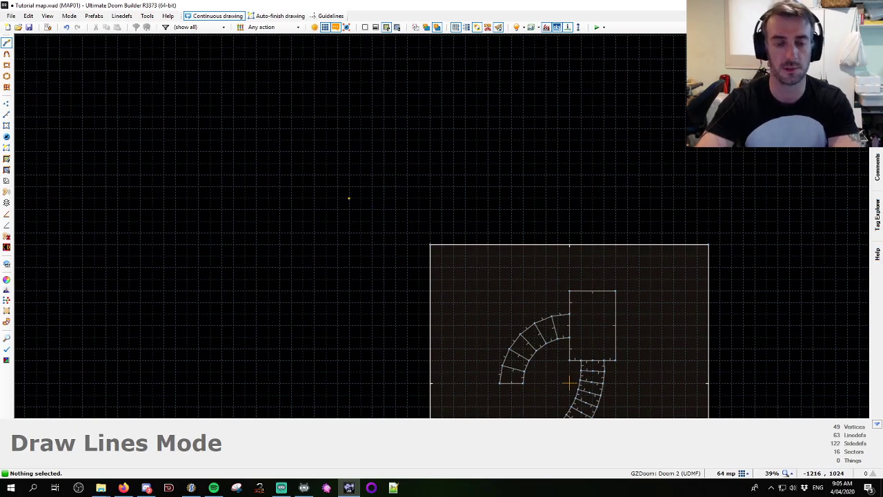
scroll(349, 198, "up", 3)
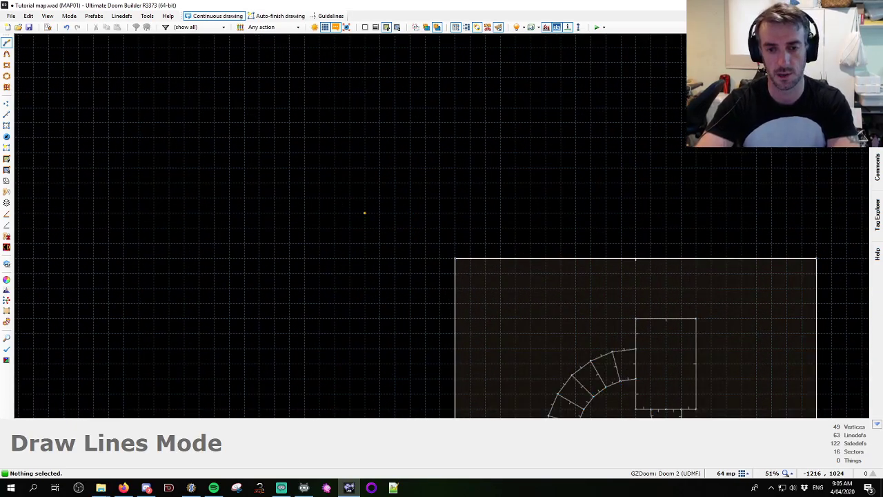
left_click(319, 243)
left_click(365, 182)
right_click(365, 184)
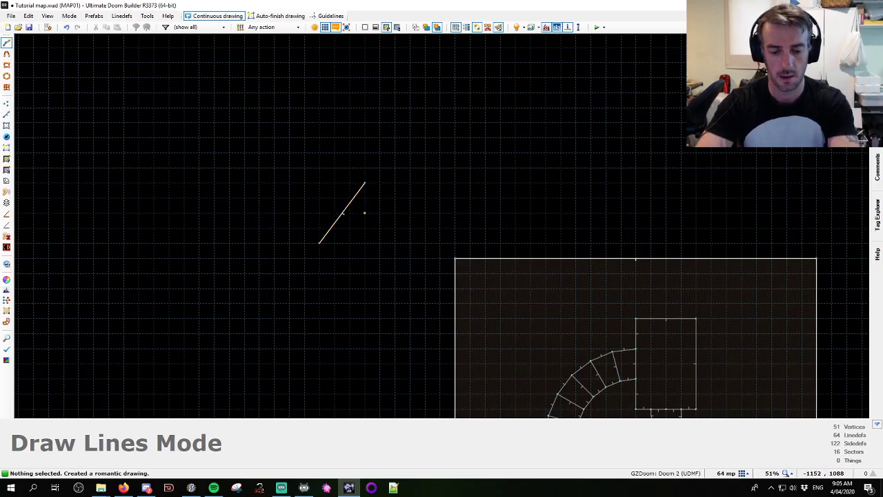
Align the grid to the slanted linedef
key("l")
left_click(349, 212)
key("shift+g")
Draw a 256-unit square sector along the slanted linedef on the rotated grid, and delete the leftover stub past its corner
key("ctrl+d")
scroll(330, 244, "up", 2)
left_click(312, 242)
left_click(229, 181)
left_click(292, 100)
left_click(374, 157)
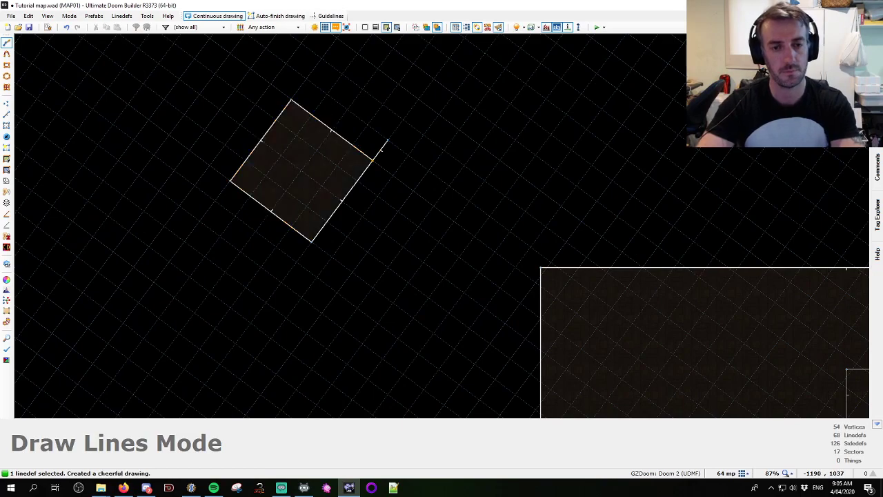
right_click(385, 144)
key("Delete")
scroll(415, 223, "down", 8)
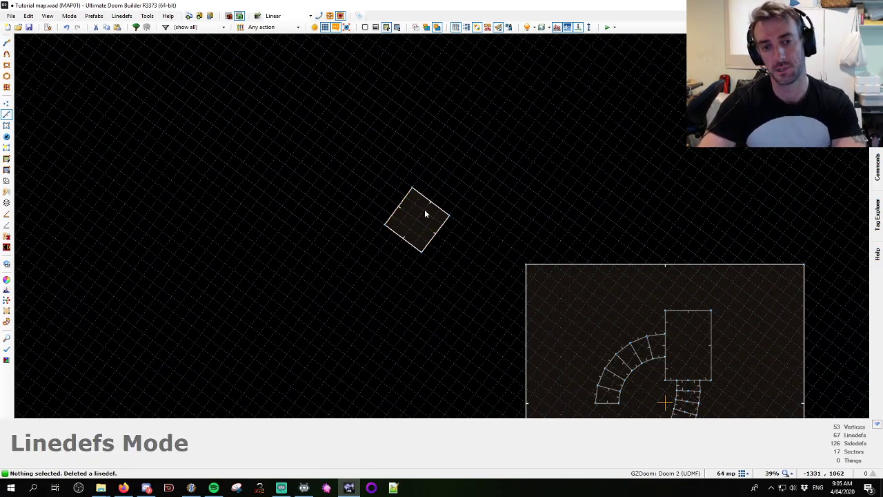
scroll(425, 214, "up", 5)
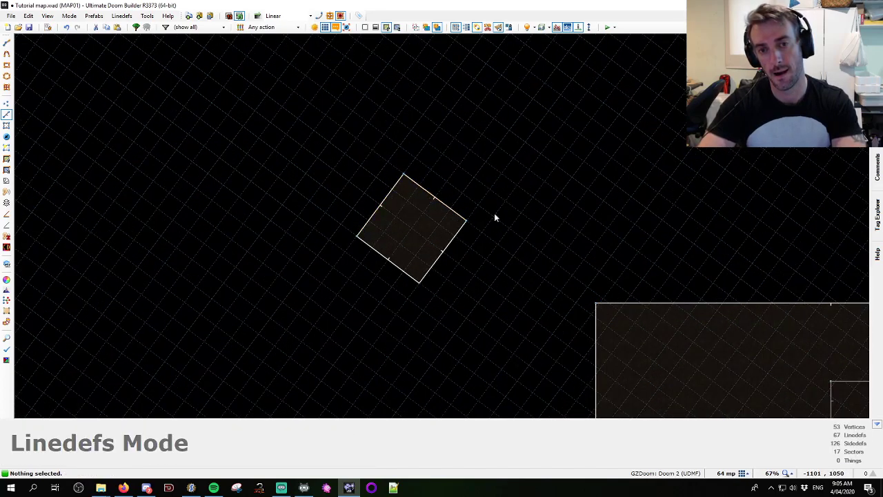
middle_click_drag(490, 287, 471, 239)
key("alt+shift+d")
left_click(444, 243)
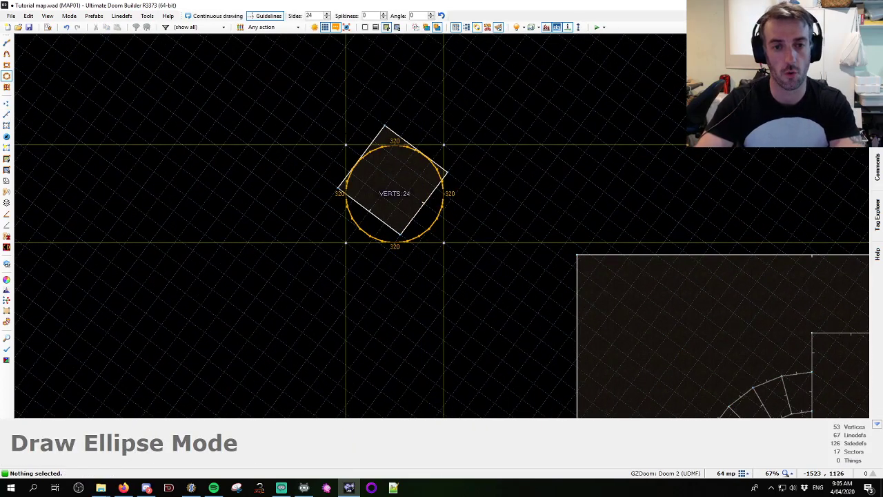
scroll(346, 145, "up", 5)
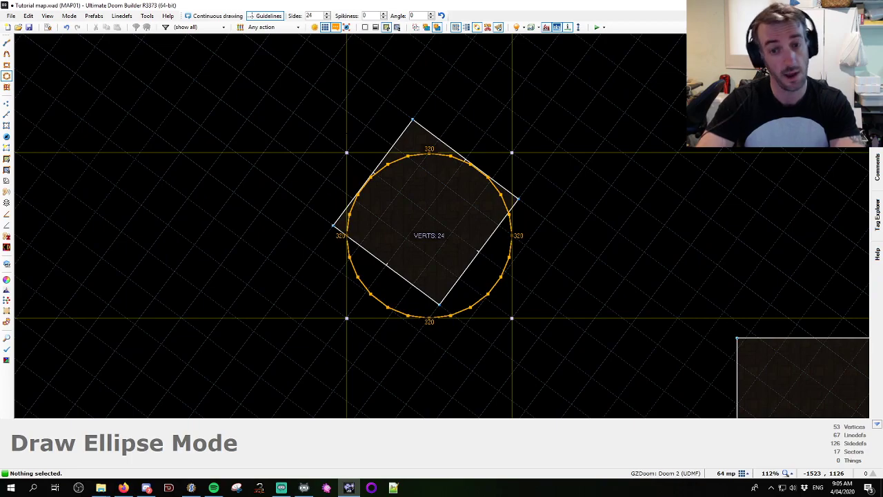
left_click_drag(347, 152, 293, 112)
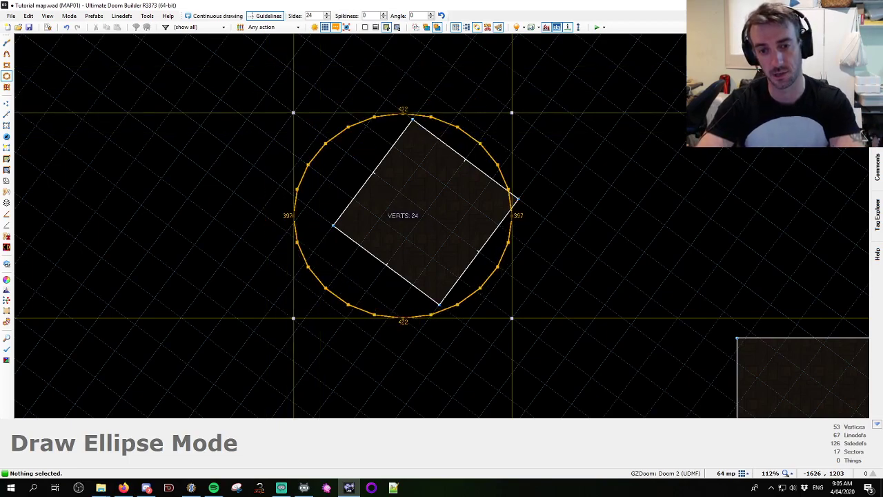
mouse_move(293, 112)
left_mouse_down()
mouse_move(314, 87)
mouse_move(293, 112)
left_mouse_up()
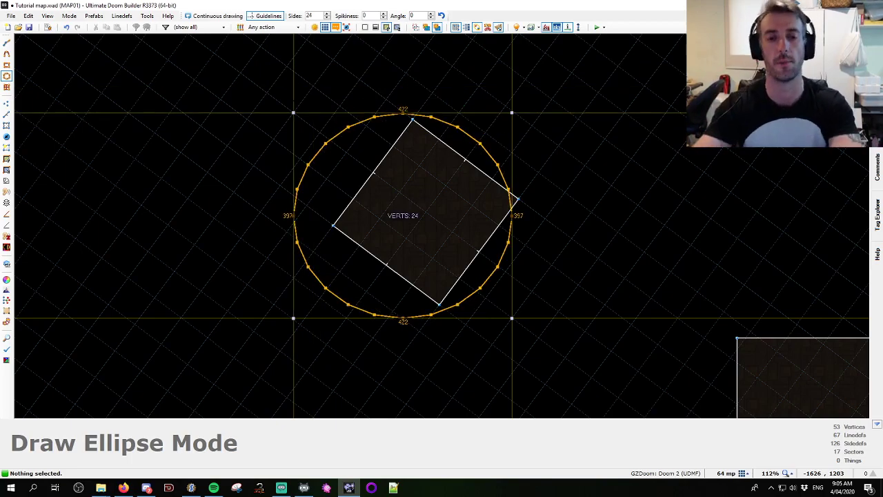
key("Escape")
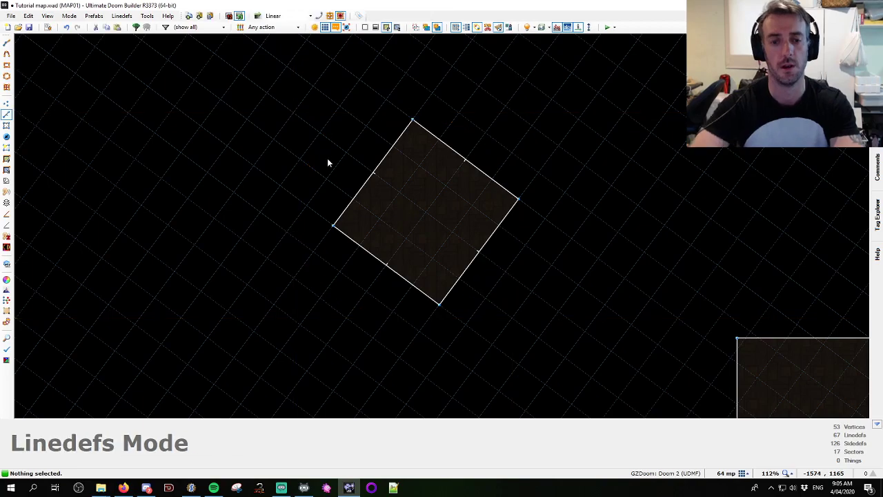
Select the rotated square's four linedefs and preview curving them outward with 7 vertices each at an angle of 96
left_click(372, 177)
left_click(458, 163)
left_click(482, 256)
left_click(392, 261)
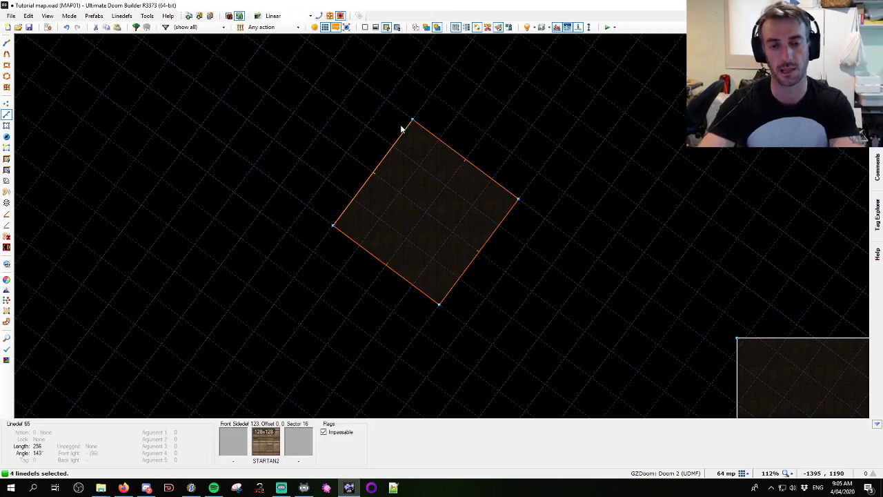
key("alt+s")
key("Escape")
key("alt+c")
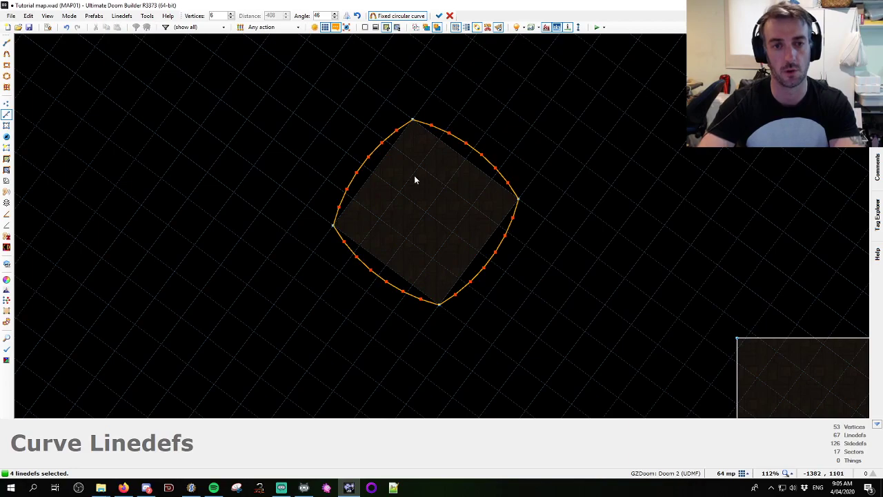
scroll(393, 167, "up", 3, "ctrl")
scroll(393, 167, "down", 2, "ctrl")
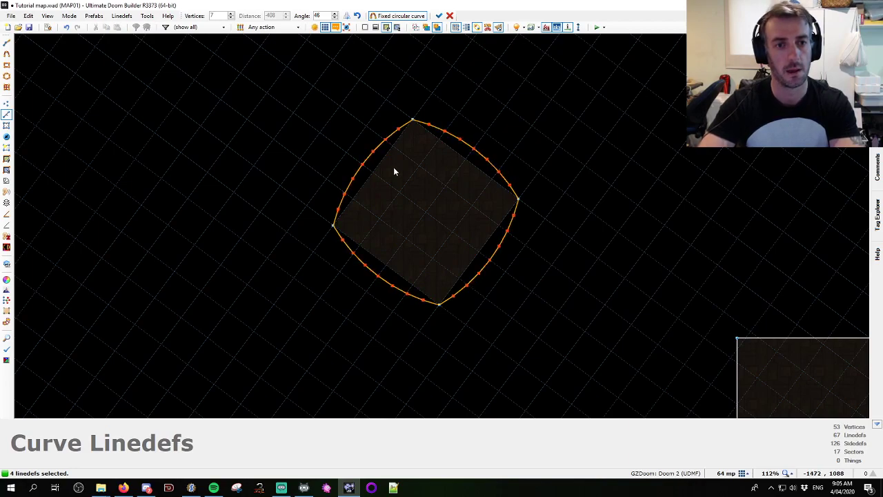
left_click_drag(390, 165, 361, 156)
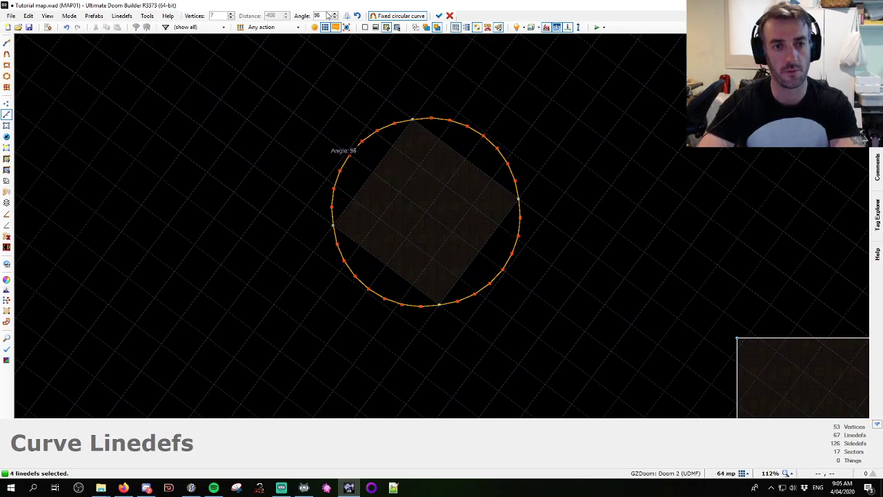
Set the curve angle to 90 with 6 vertices per linedef and apply it to form a circle
type("9")
left_click(231, 14)
left_click(231, 13)
left_click(231, 14)
left_click(231, 19)
left_click(231, 18)
left_click(231, 18)
key("Return")
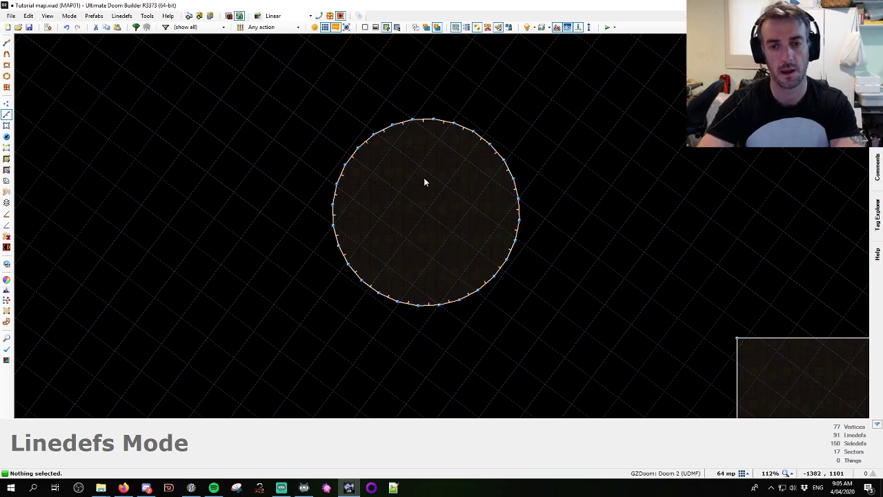
Draw two crossing lines between the square's original opposite corners to split the circle into four quarters
scroll(372, 164, "up", 1)
key("d")
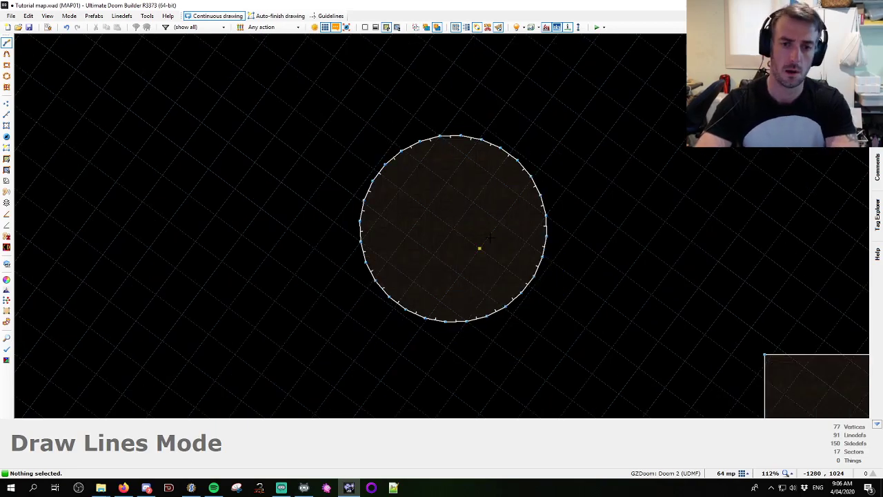
scroll(479, 247, "down", 1)
key("ctrl+z")
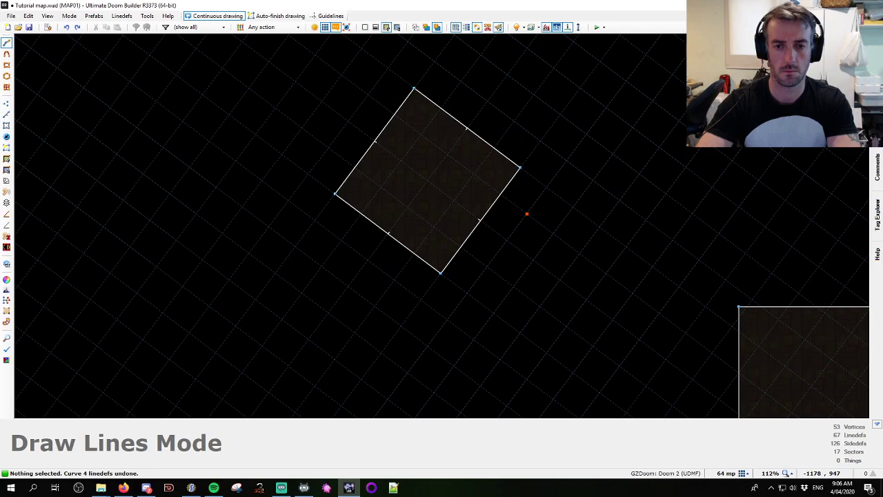
key("ctrl+y")
left_click(414, 89)
left_click(440, 274)
left_click(334, 193)
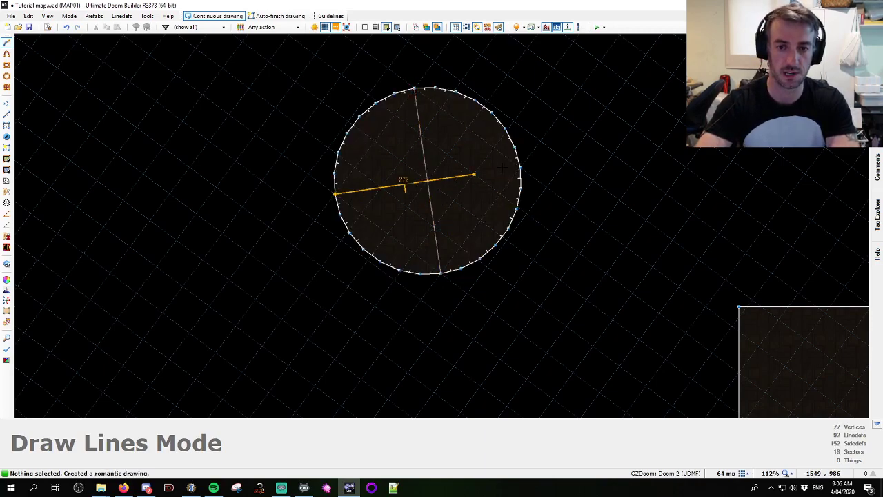
left_click(519, 169)
scroll(406, 167, "up", 3)
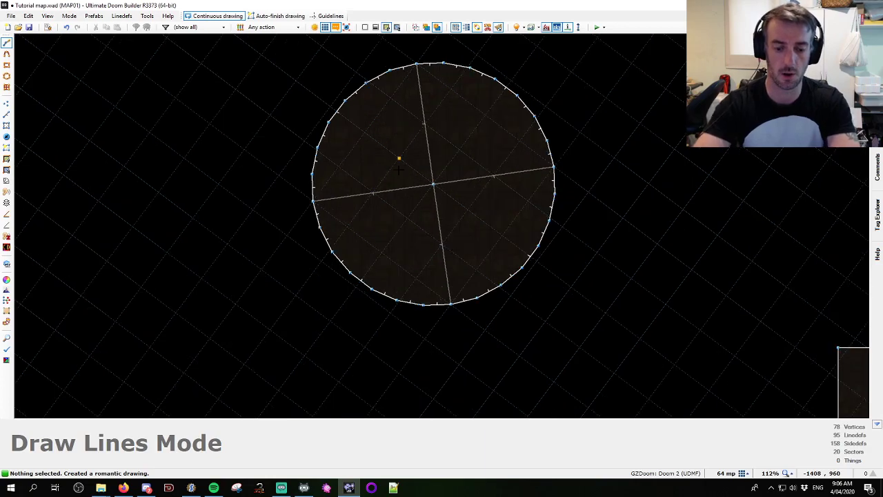
Undo the crossing lines and the curve to return to the plain rotated square
key("l")
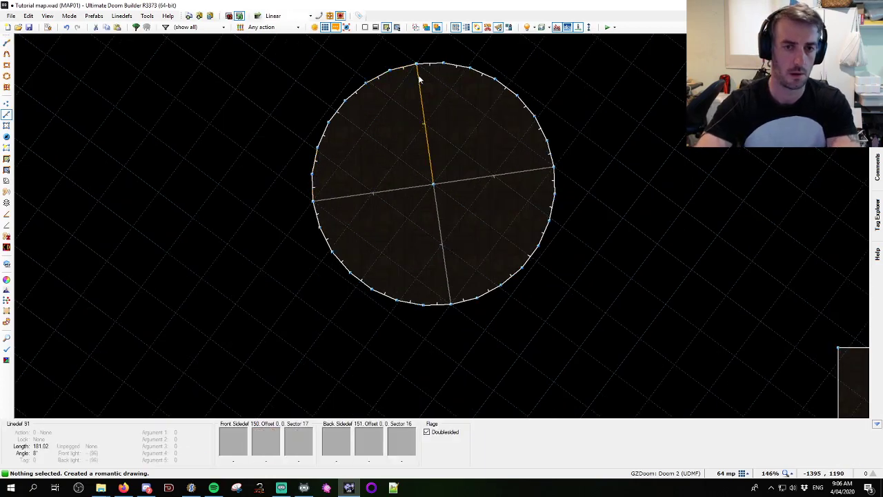
scroll(467, 218, "down", 3)
scroll(462, 275, "up", 1)
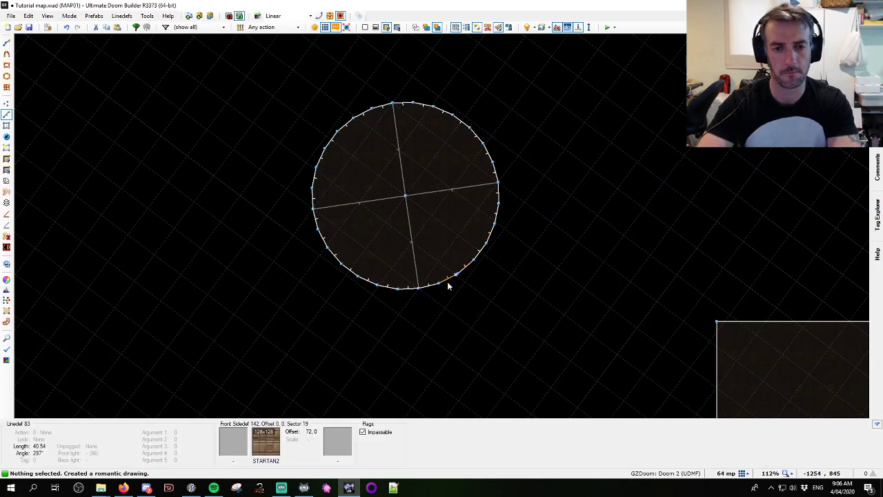
key("ctrl+z")
key("ctrl+z")
Select all four sides of the square again, curve them into a circle with 6 vertices at angle 90, and clear the selection
left_click(378, 151)
left_click(445, 143)
left_click(462, 246)
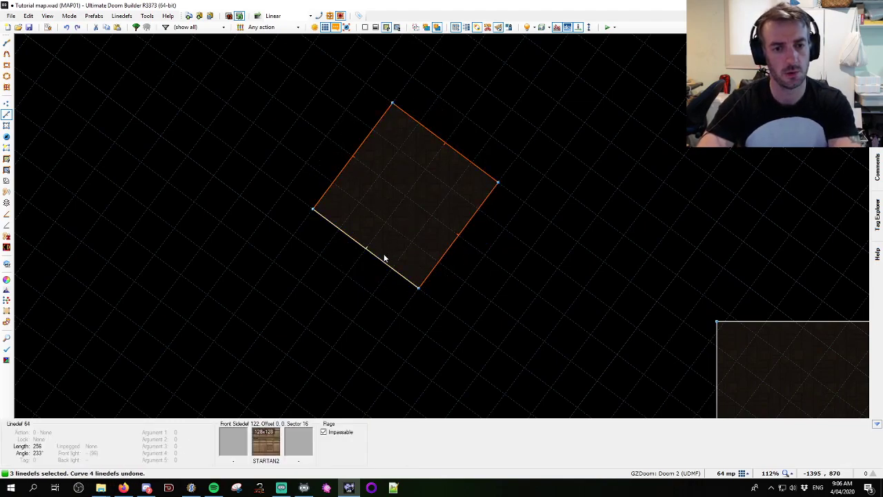
key("ctrl+alt+s")
key("Escape")
key("shift+c")
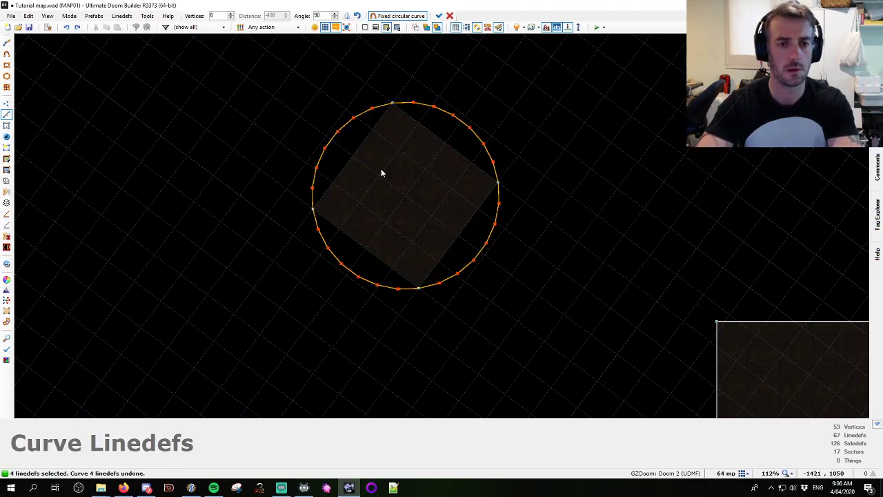
key("Return")
key("c")
Inspect the circle's outline up close and beside the room, and undo the curving of its four original sides
scroll(357, 163, "up", 1)
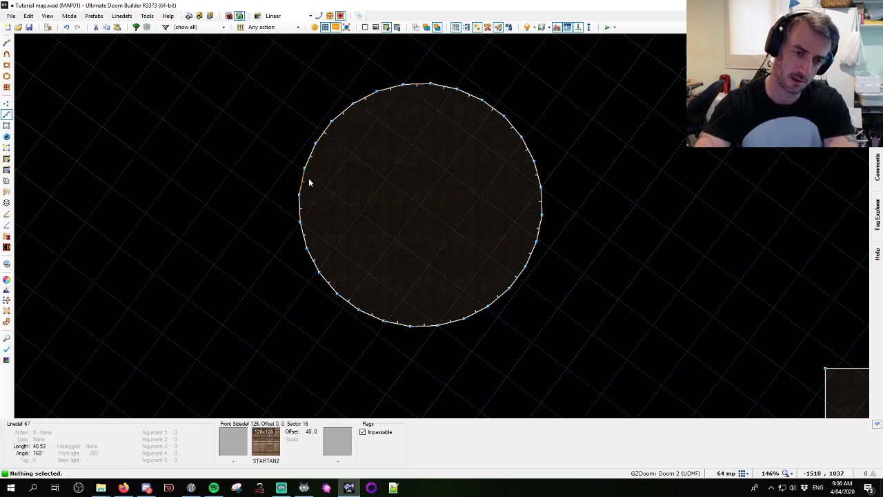
scroll(455, 325, "down", 3)
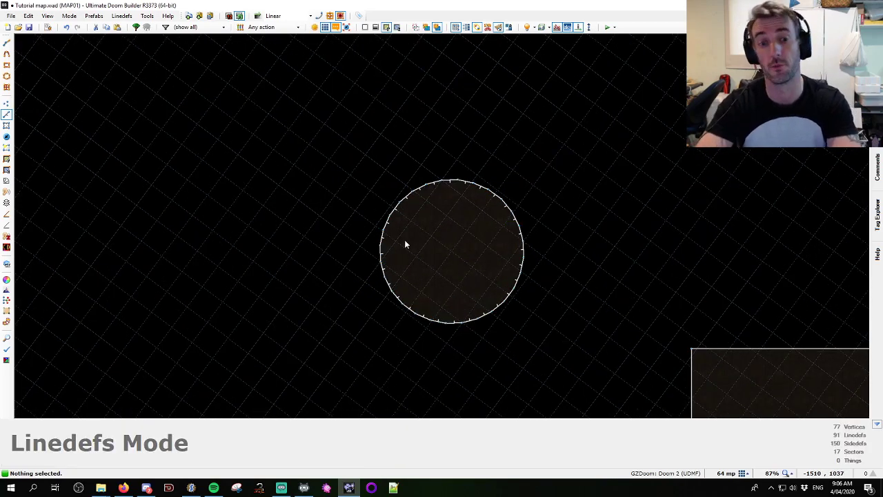
middle_click_drag(405, 209, 383, 168)
scroll(393, 160, "up", 3)
scroll(394, 134, "down", 3)
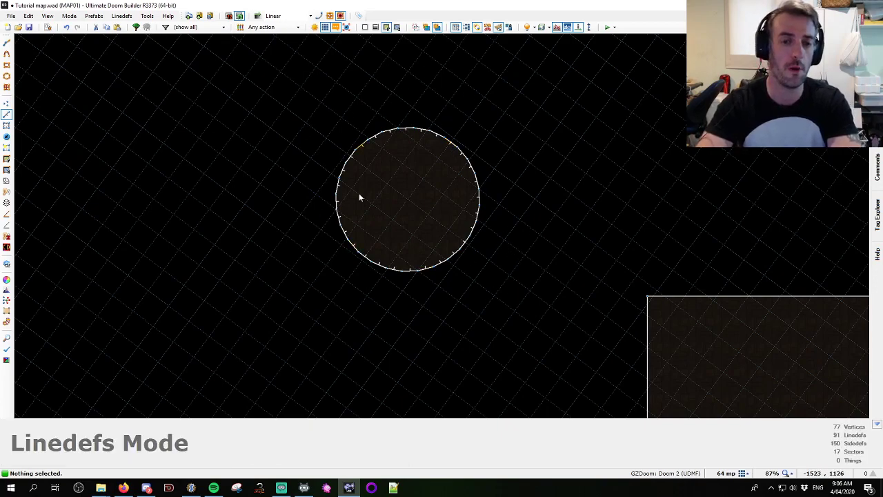
scroll(528, 220, "down", 3)
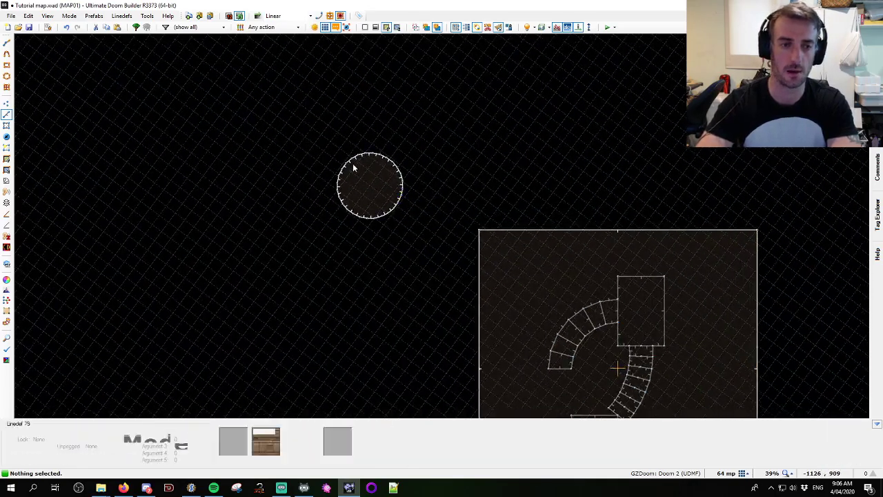
scroll(345, 148, "up", 2)
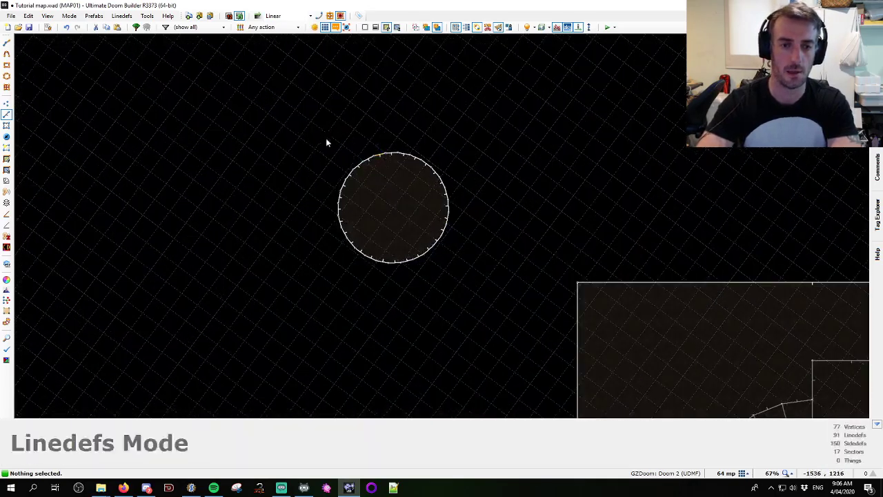
scroll(343, 141, "up", 1)
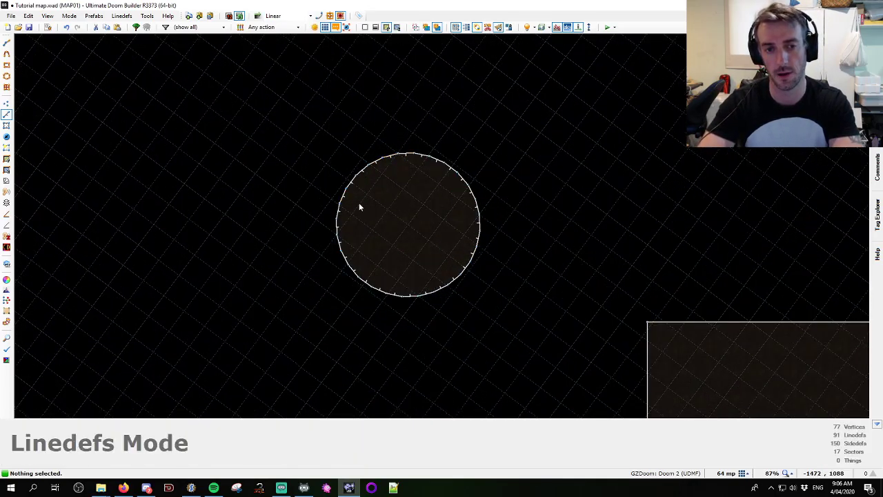
scroll(360, 203, "up", 2)
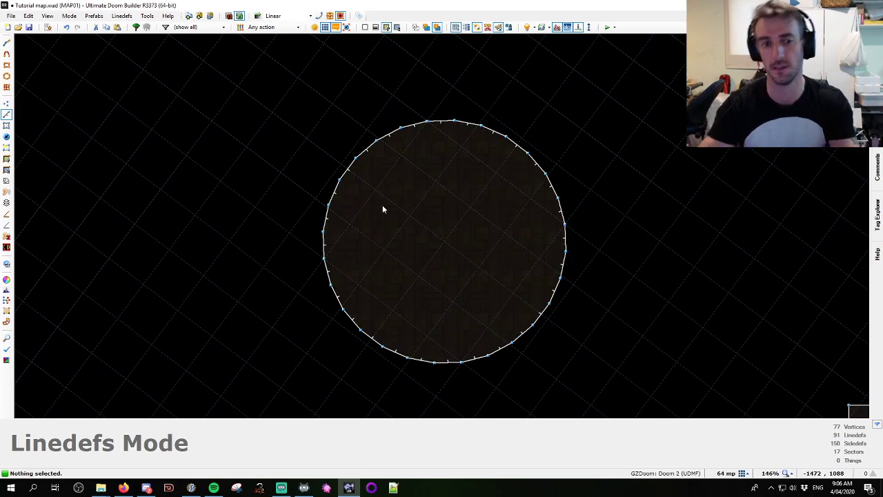
key("ctrl+z")
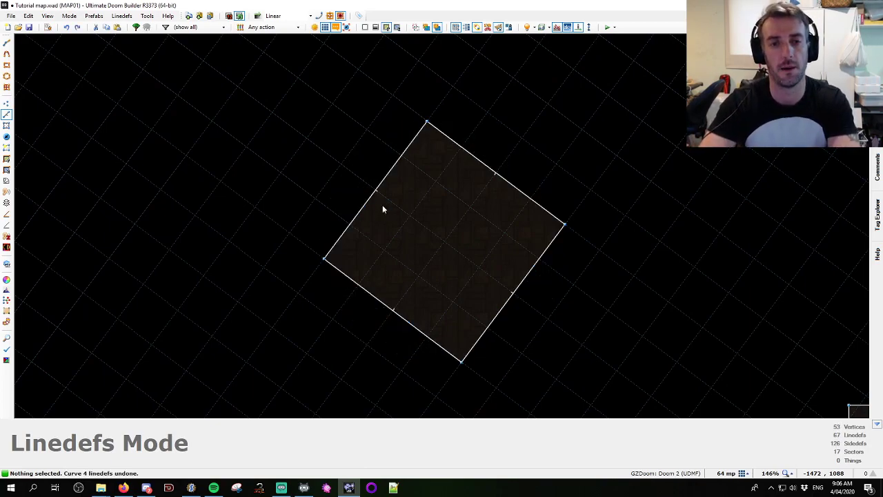
scroll(422, 134, "up", 6)
scroll(443, 162, "down", 5)
scroll(641, 252, "up", 4)
scroll(637, 250, "down", 6)
scroll(566, 255, "up", 4)
scroll(545, 304, "down", 4)
scroll(538, 308, "up", 6)
scroll(554, 309, "down", 4)
middle_click_drag(552, 195, 383, 243)
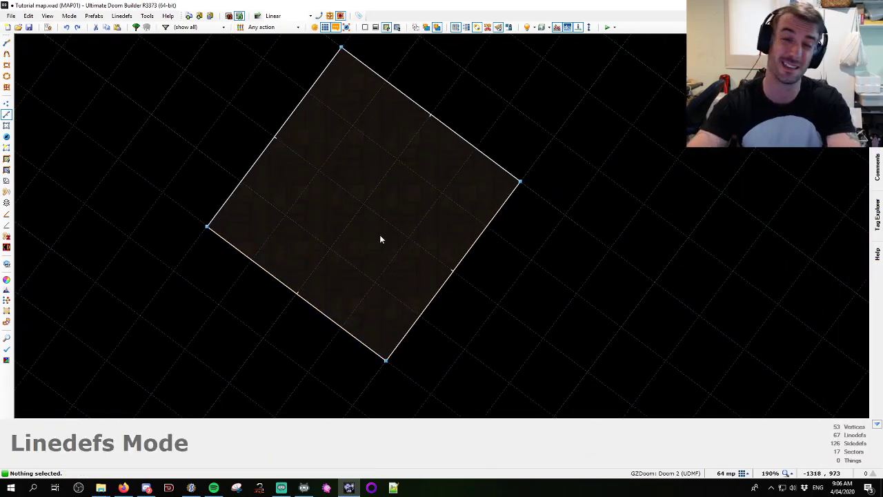
Delete the rotated square sector outside the room
scroll(369, 235, "down", 6)
middle_click_drag(472, 249, 334, 179)
key("s")
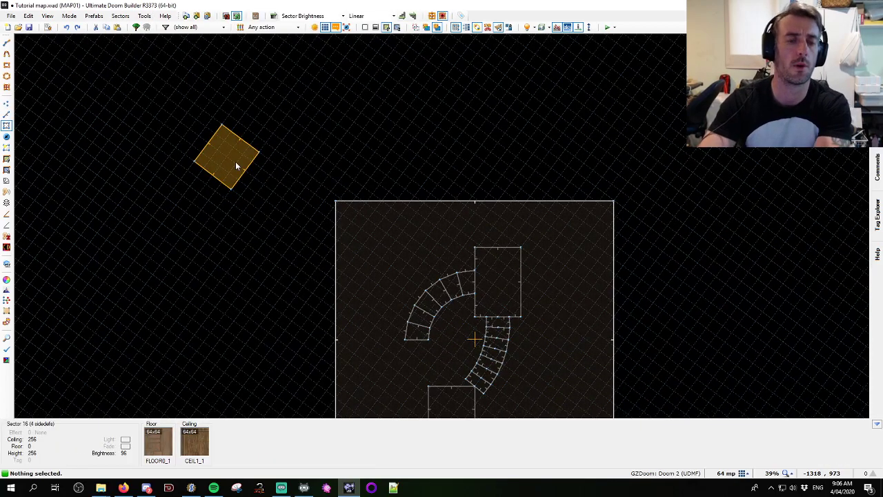
left_click(235, 166)
key("s")
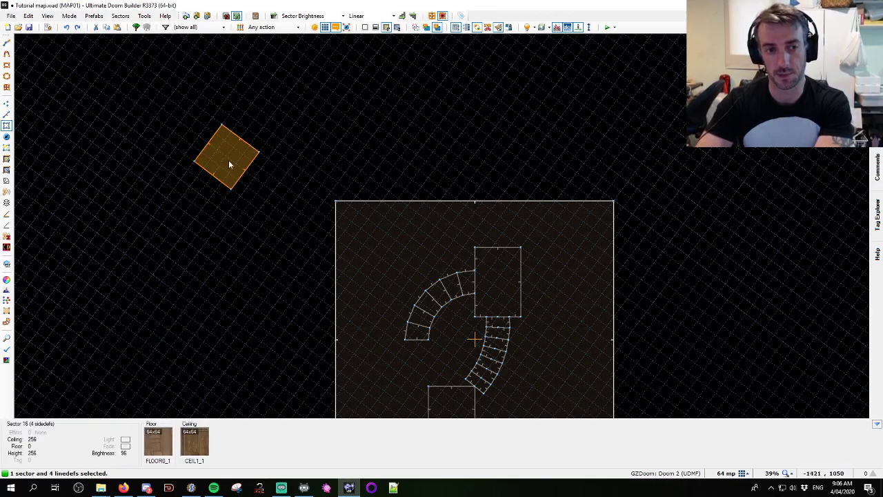
key("Delete")
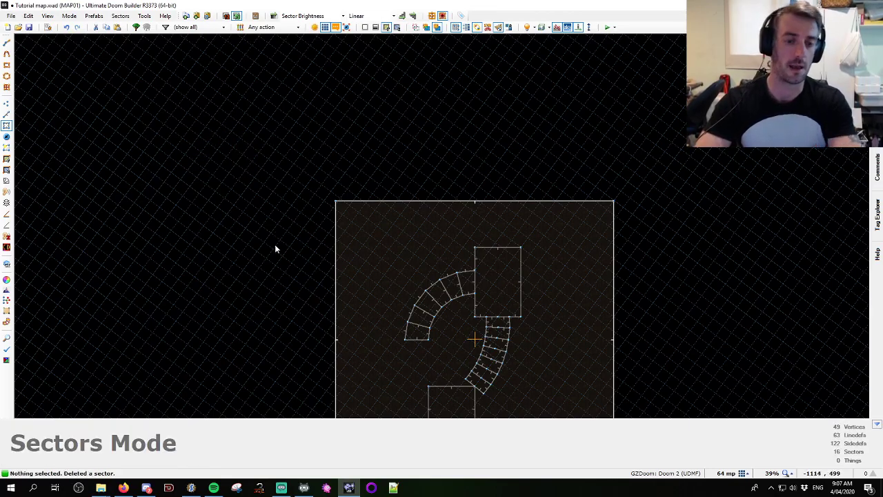
Reset the grid to its unrotated alignment and set the grid size to 128
scroll(229, 169, "down", 5)
scroll(228, 178, "up", 2)
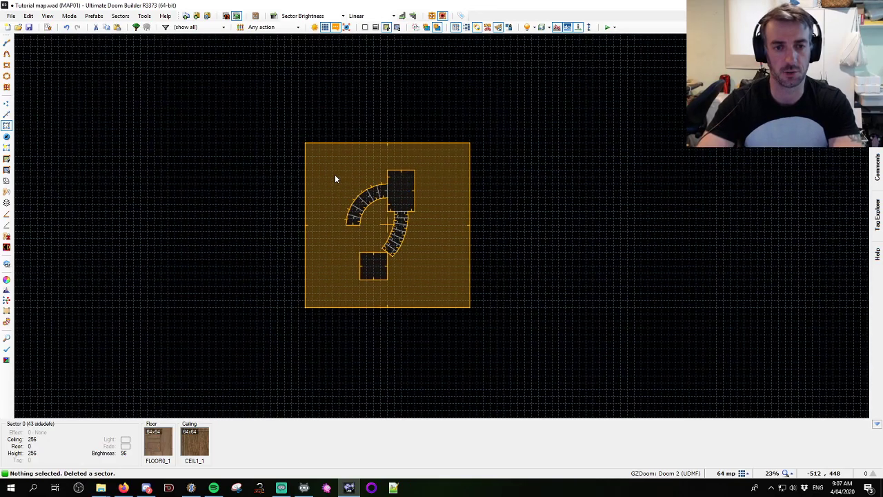
scroll(365, 158, "up", 2)
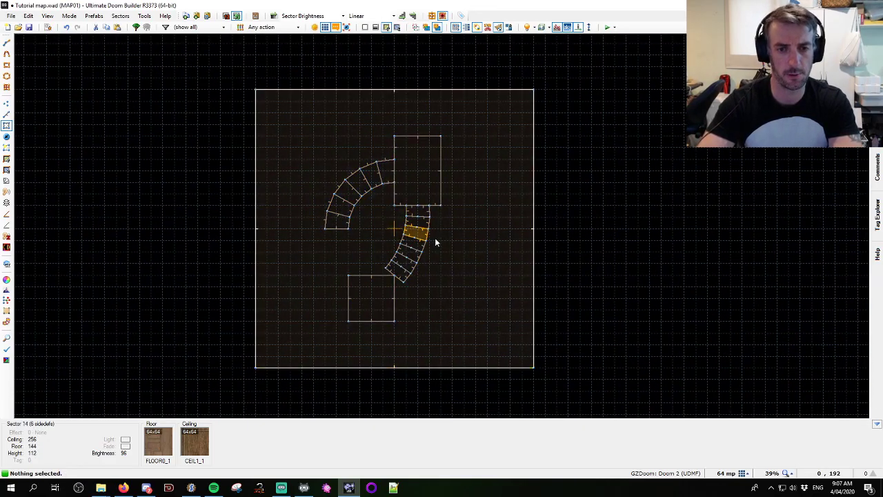
scroll(428, 232, "down", 4)
scroll(549, 203, "up", 2)
middle_click_drag(350, 136, 440, 145)
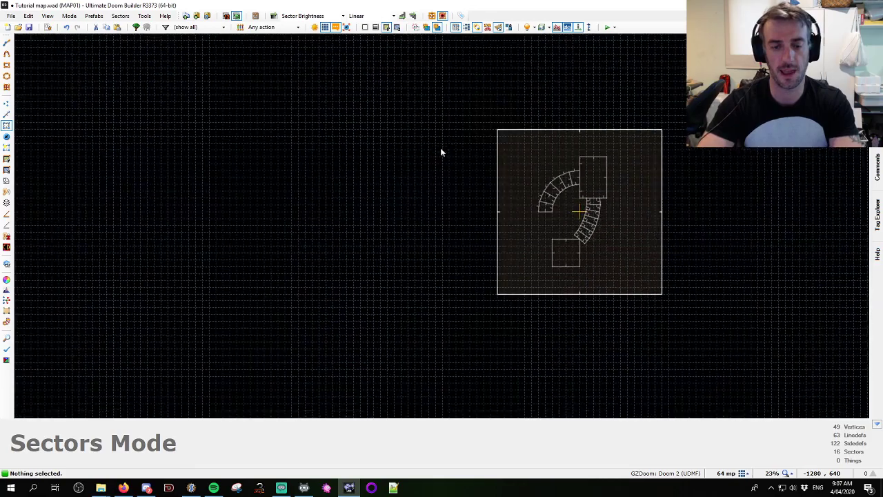
scroll(394, 155, "up", 1)
key("bracketleft")
Draw an 896 by 896 square sector above the main room and extend its right and bottom sides outward by 128
mouse_move(558, 132)
middle_mouse_down()
mouse_move(473, 159)
mouse_move(298, 278)
middle_mouse_up()
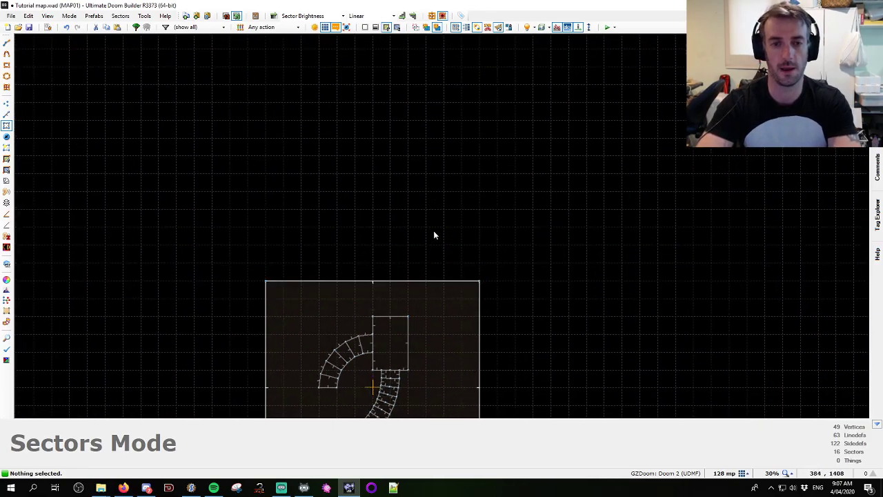
middle_click_drag(433, 213, 436, 279)
key("ctrl+d")
left_click(411, 262)
left_click(411, 137)
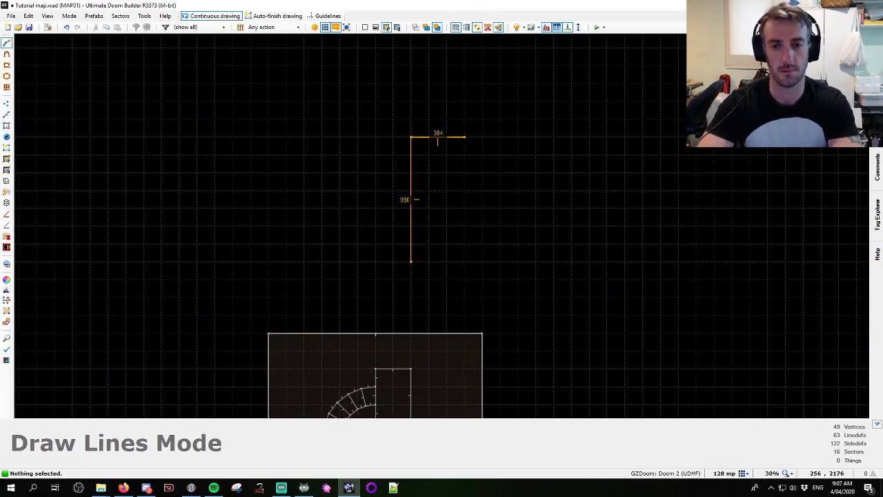
left_click(535, 138)
left_click(535, 261)
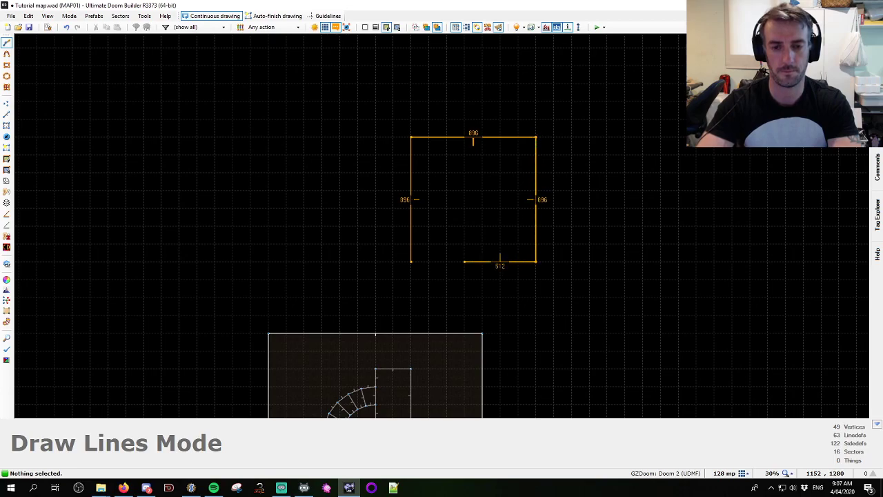
left_click(411, 262)
scroll(511, 234, "up", 1)
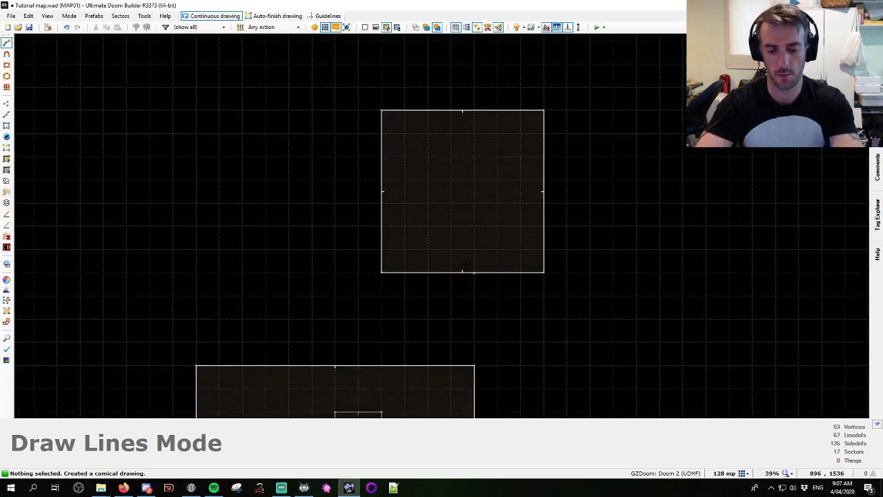
key("l")
right_click_drag(546, 256, 559, 257)
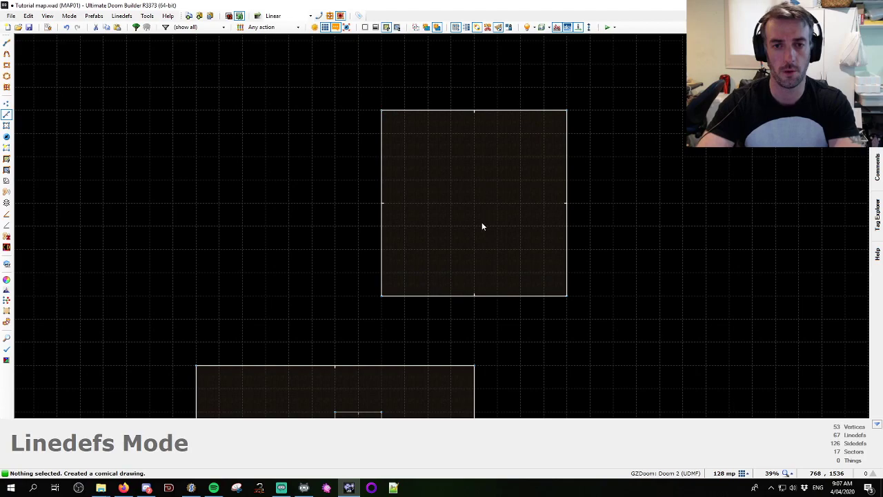
Draw a 512 by 512 circle with 20 sides centred inside the new square using the ellipse tool
scroll(481, 221, "down", 2)
key("ctrl+alt+d")
scroll(489, 223, "up", 2)
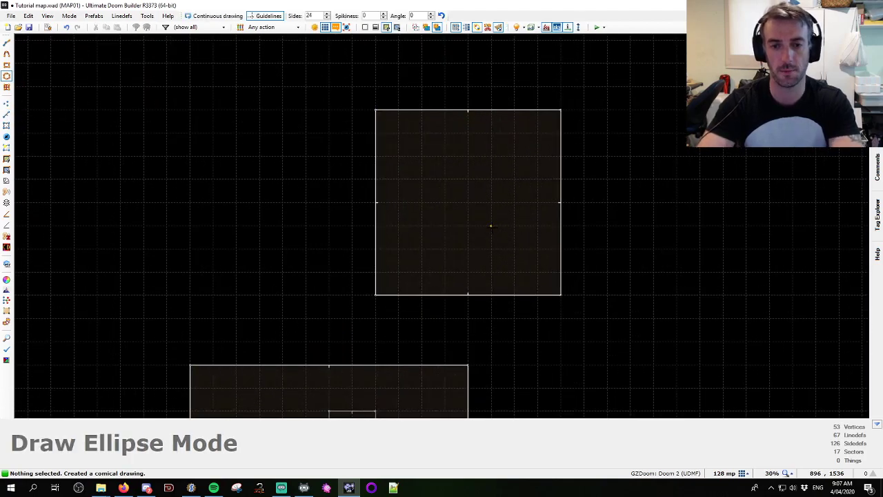
left_click(496, 229)
key("BackSpace")
left_click(516, 249)
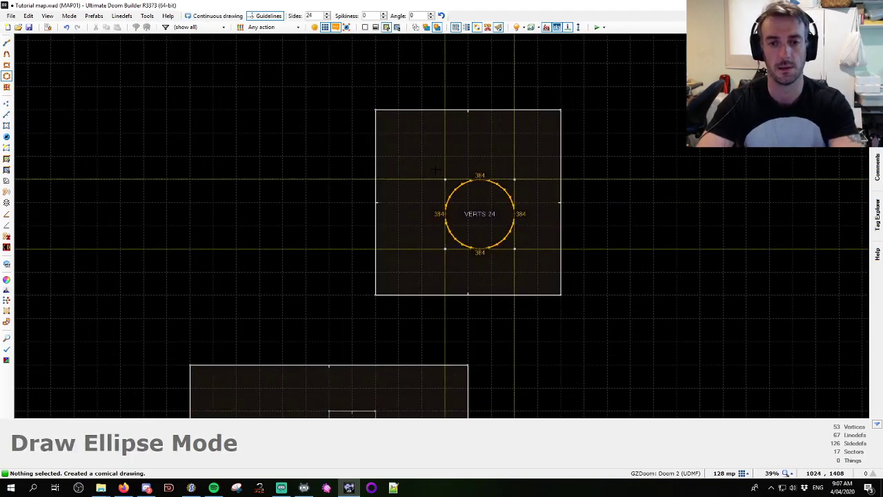
scroll(422, 156, "down", 2, "ctrl")
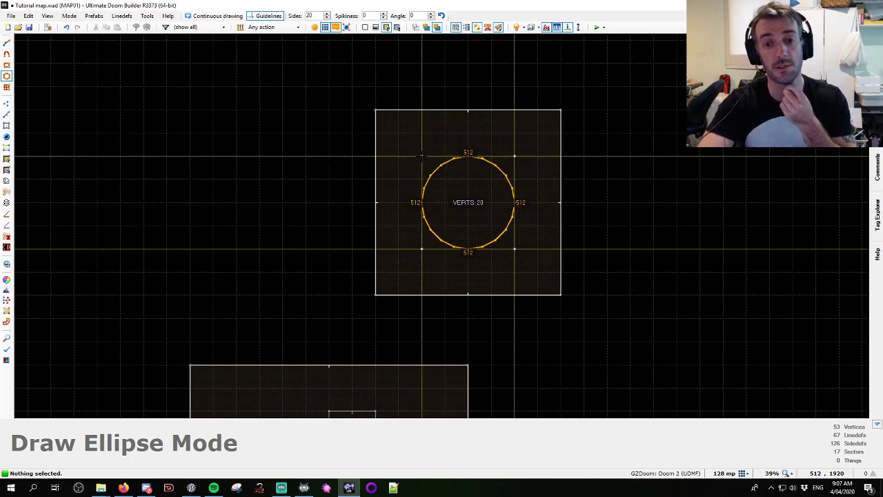
left_click_drag(422, 156, 423, 156)
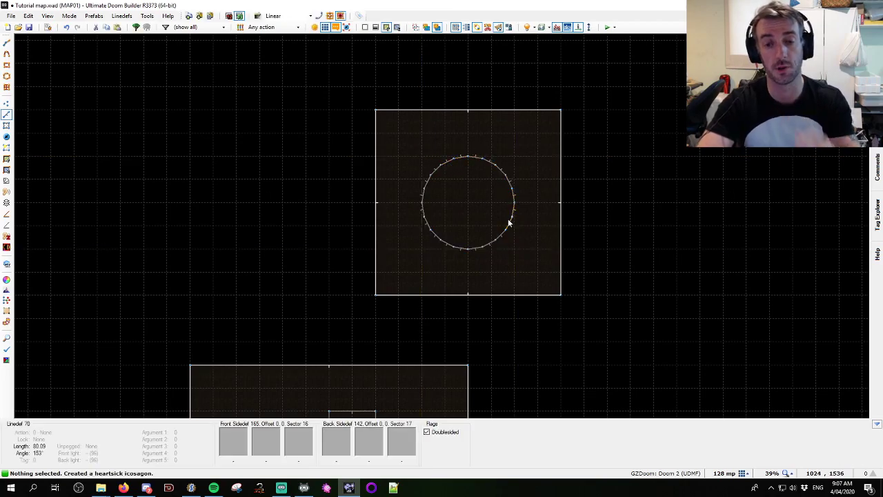
Draw two straight lines from the circle's top vertex to the two lower star-point vertices
scroll(461, 212, "up", 1)
key("ctrl+d")
scroll(474, 143, "up", 1)
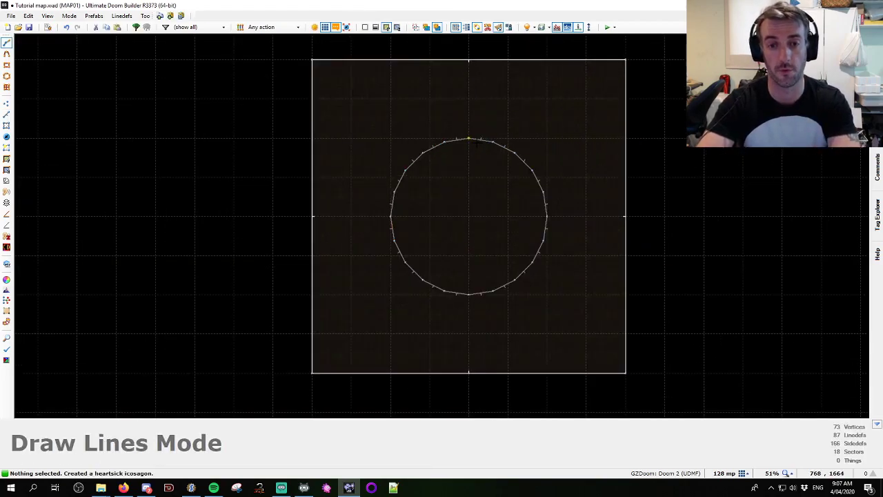
middle_click_drag(475, 142, 450, 121)
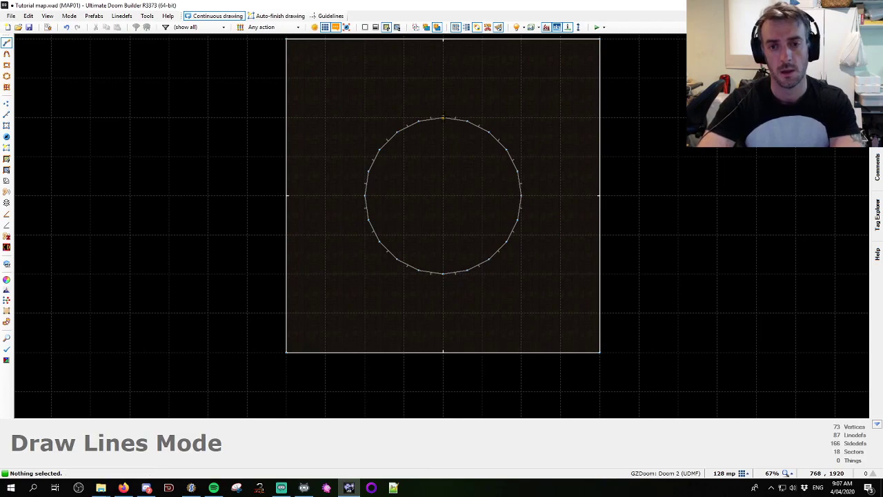
left_click(442, 118)
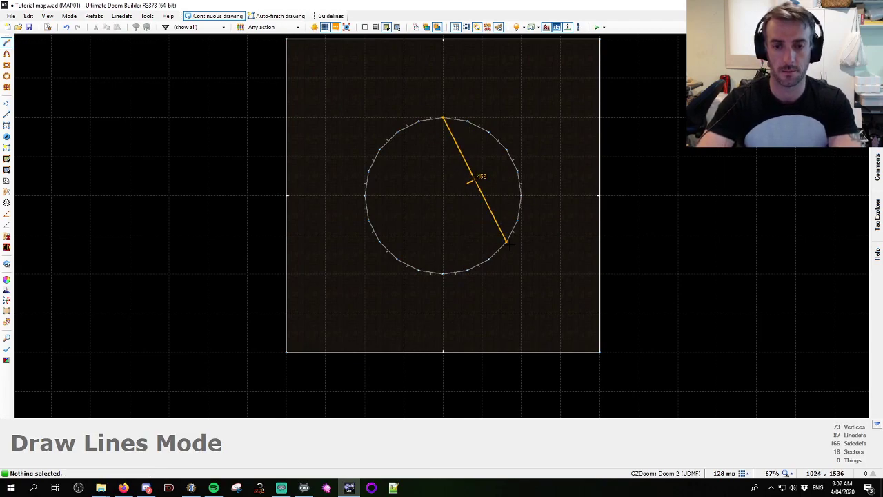
left_click(490, 259)
left_click(397, 259)
left_click(442, 119)
Complete the five-pointed star inside the circle with a horizontal line and two crossing diagonals between its point vertices
scroll(413, 164, "up", 2)
left_click(355, 173)
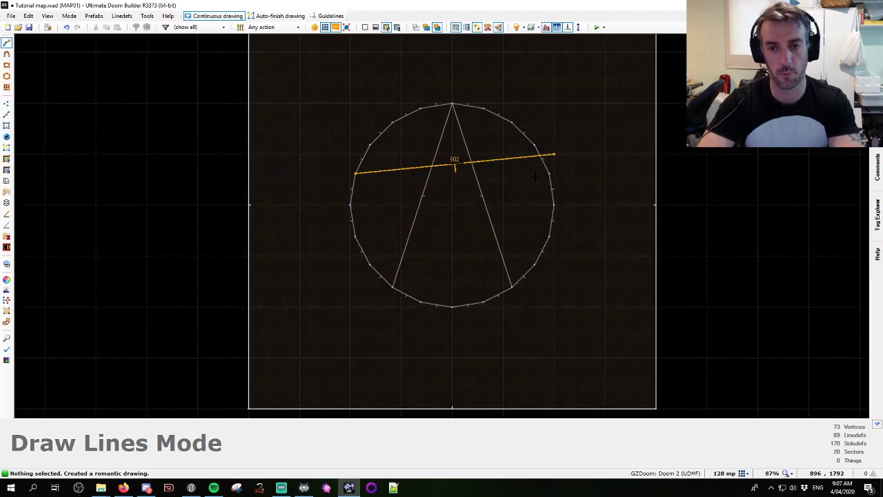
left_click(550, 174)
left_click(511, 286)
left_click(355, 173)
left_click(550, 173)
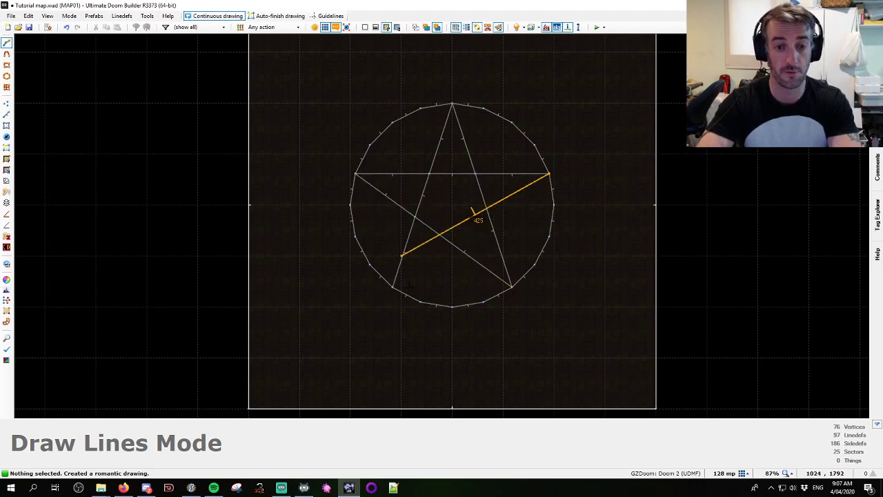
left_click(392, 286)
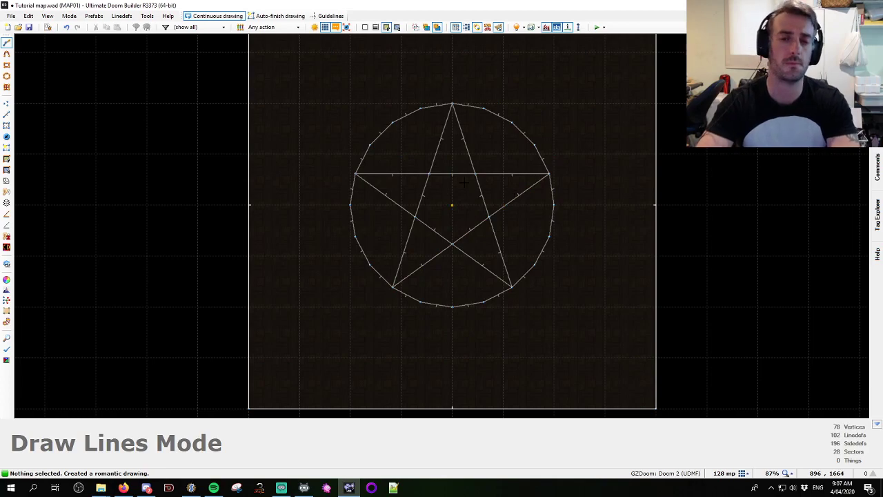
scroll(401, 159, "down", 3)
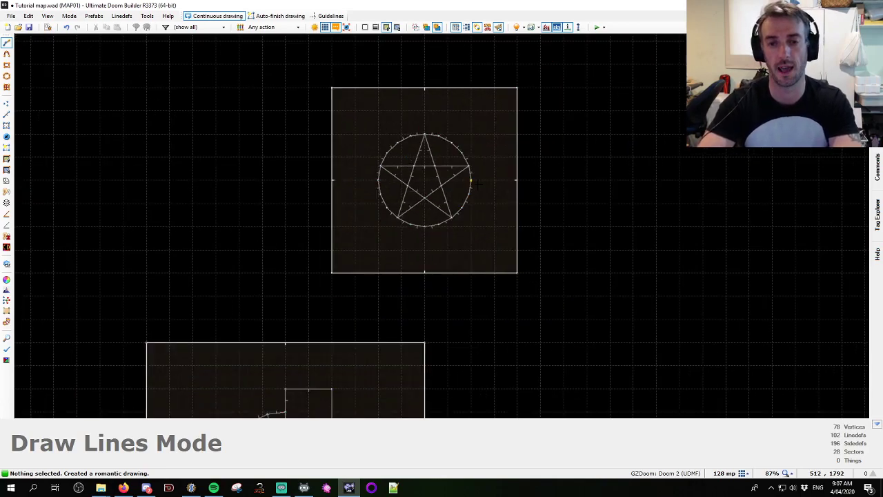
scroll(447, 177, "up", 4)
key("Escape")
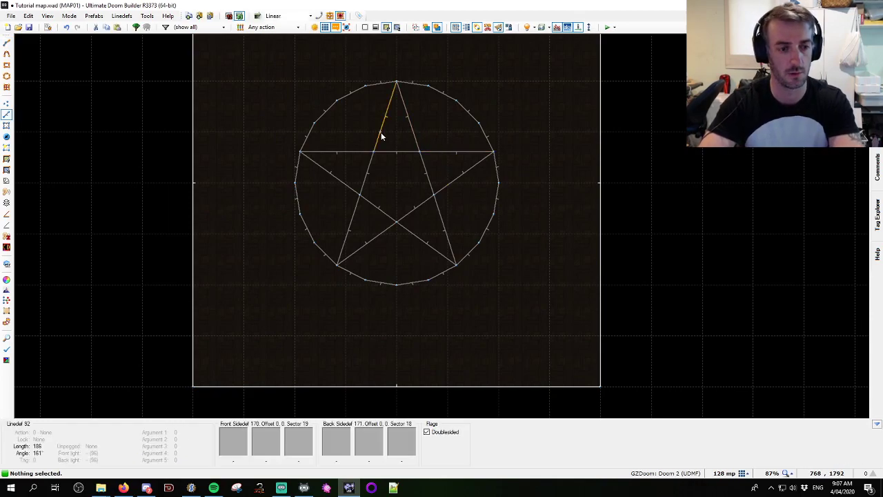
Delete the circle's vertices between the star points so straight edges form a pentagon around the star
scroll(337, 178, "up", 3)
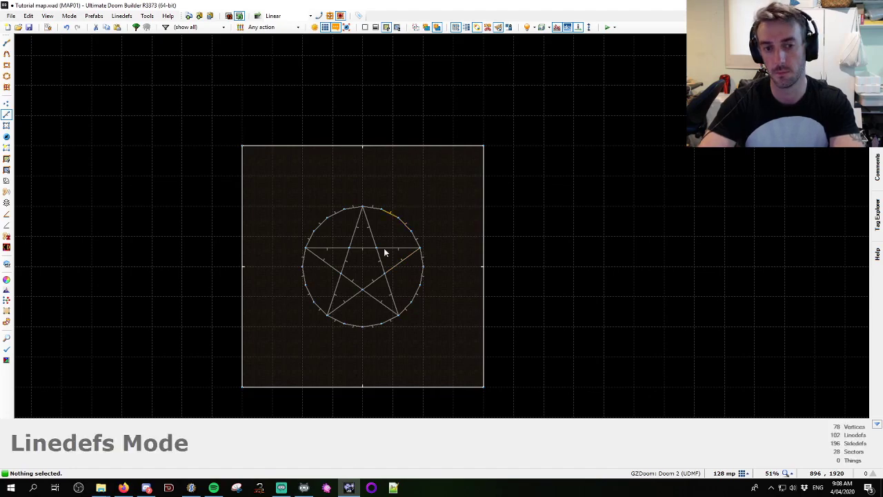
scroll(375, 213, "up", 3)
key("v")
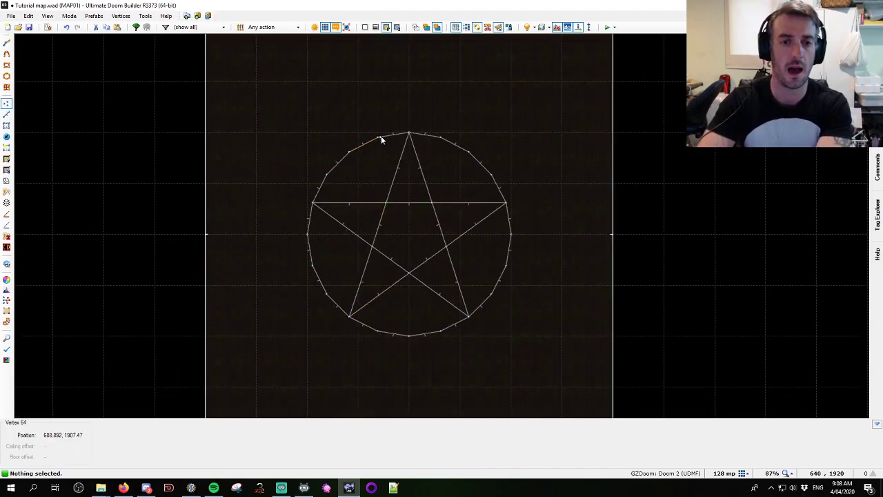
left_click_drag(381, 136, 328, 177)
key("Delete")
left_click_drag(437, 136, 491, 180)
key("Delete")
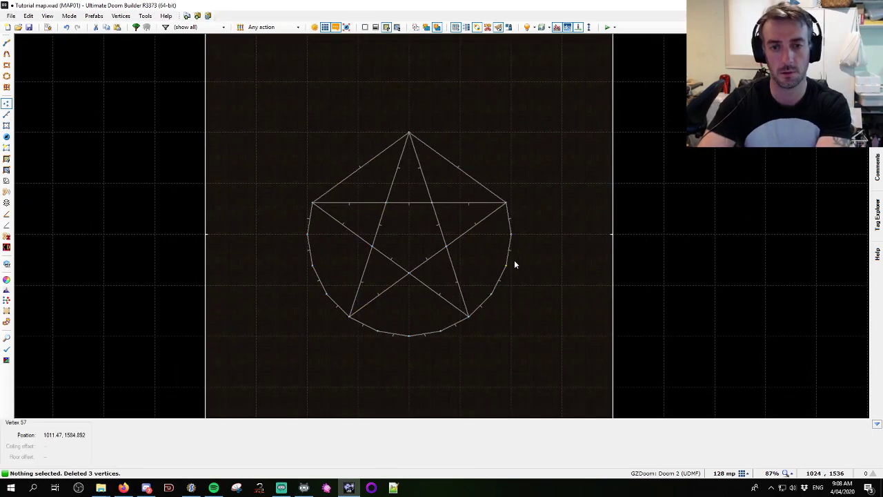
middle_click_drag(512, 237, 491, 297)
key("Delete")
middle_click_drag(436, 336, 376, 333)
key("Delete")
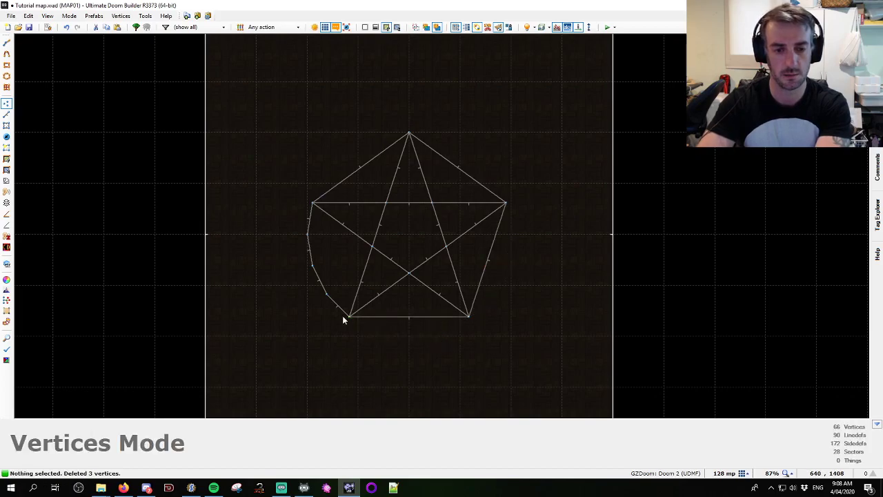
left_click_drag(324, 293, 303, 217)
key("Delete")
Undo the vertex deletions to bring back the full circle around the star
scroll(449, 269, "down", 3)
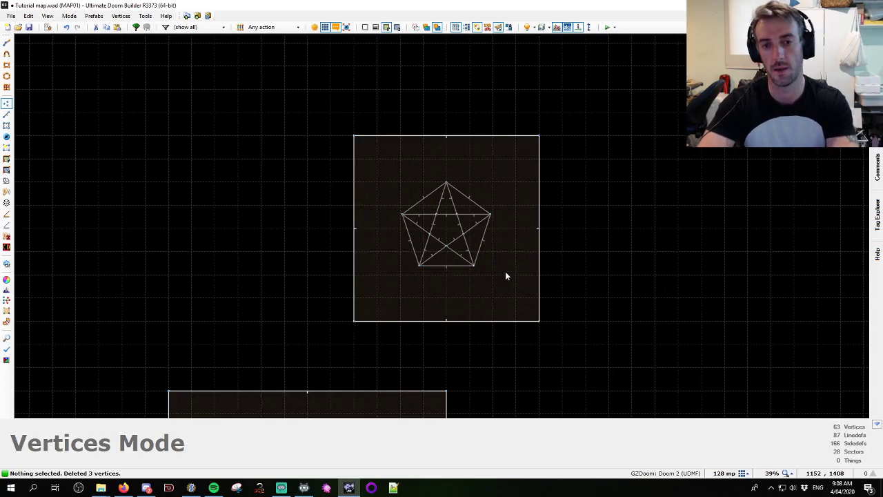
scroll(490, 262, "up", 2)
key("ctrl+z")
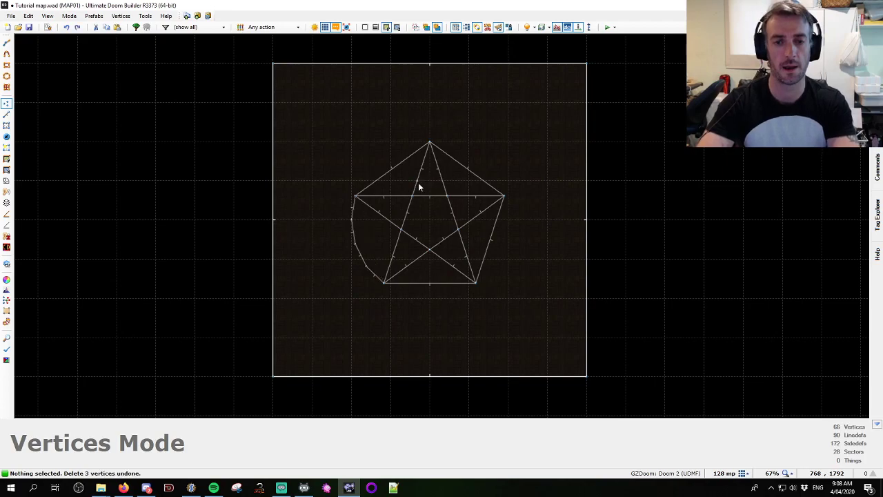
key("ctrl+z")
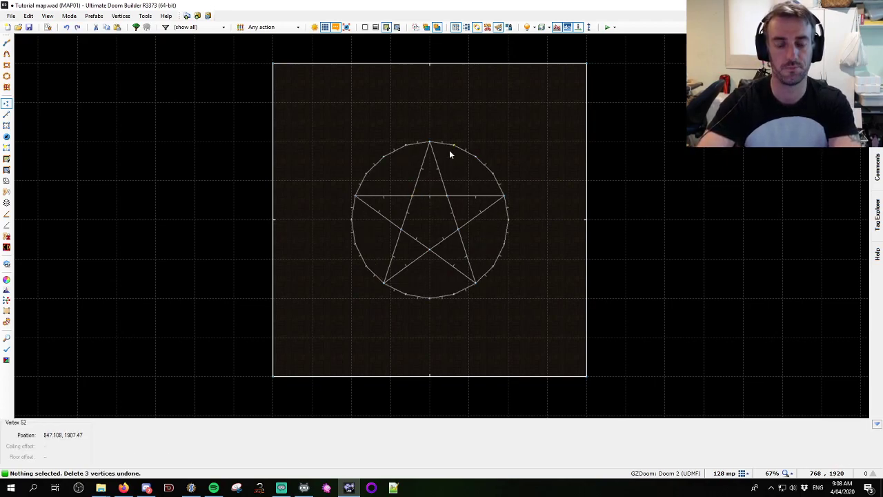
Select every sector inside the circle, including the star's pieces, in Sectors mode
key("s")
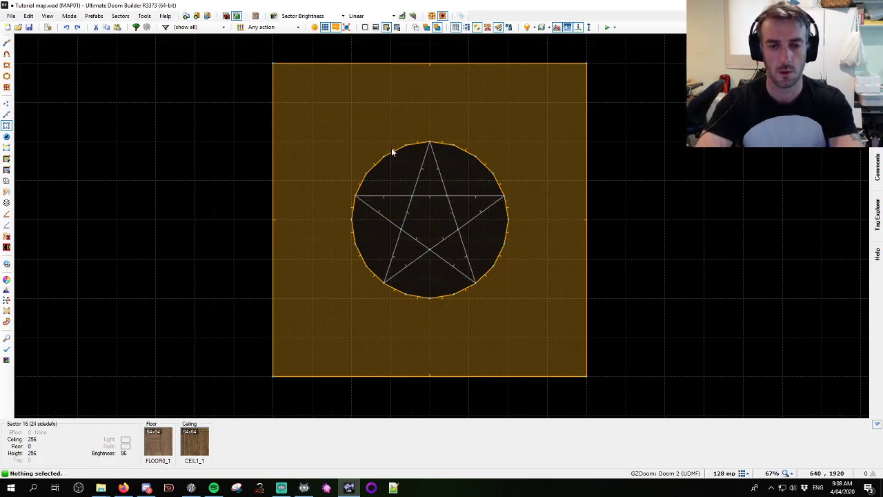
scroll(411, 160, "up", 1)
key("space")
mouse_move(357, 160)
middle_mouse_down()
mouse_move(382, 218)
mouse_move(340, 230)
mouse_move(466, 206)
middle_mouse_up()
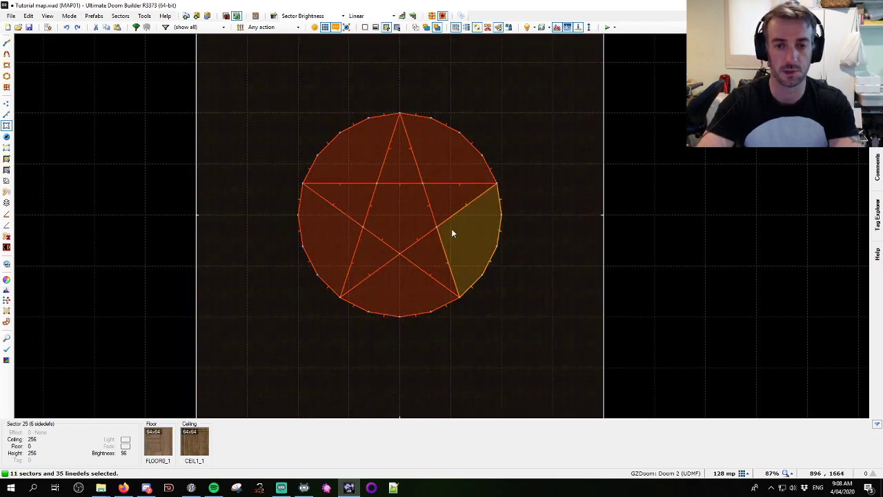
Inset every selected circle and star sector with the Stair Sector Builder, using one sector at depth 16
key("ctrl+alt+s")
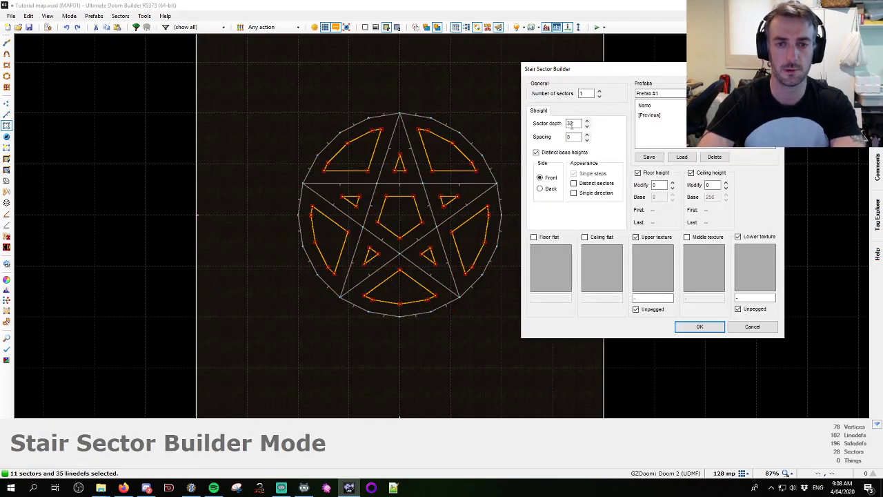
left_click_drag(613, 70, 629, 64)
left_click(604, 120)
left_click(604, 121)
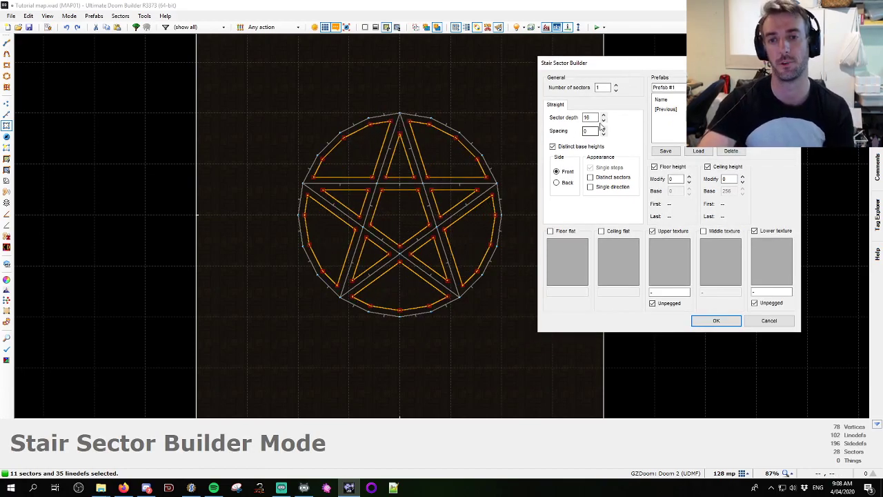
left_click(603, 121)
left_click(603, 116)
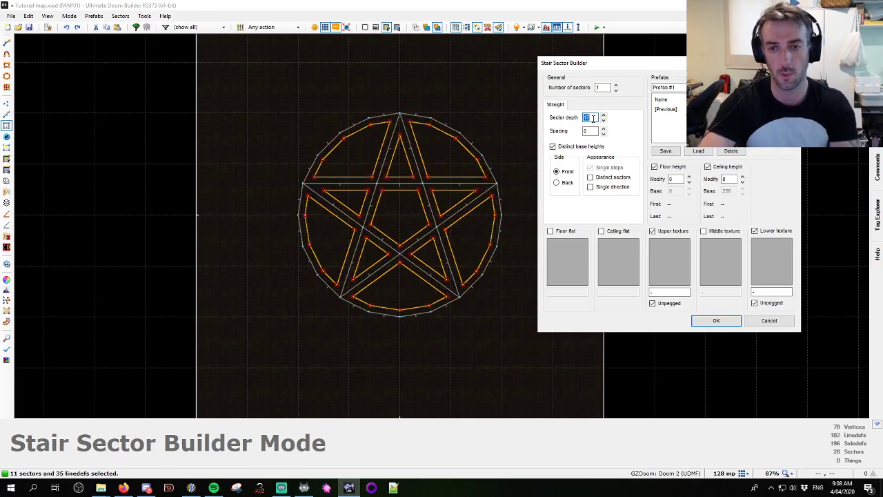
type("16")
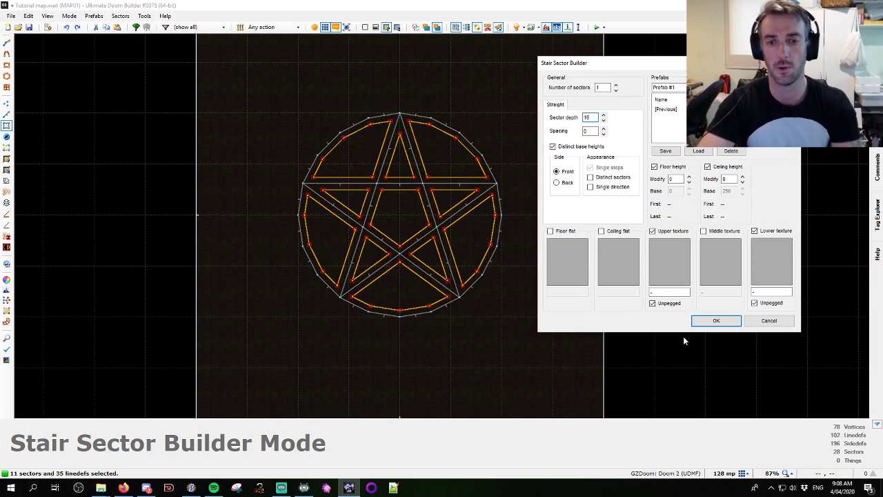
left_click(704, 321)
Draw a 20-sided ellipse around the existing circle on a 16 mp grid to form an outer ring
key("alt+shift+d")
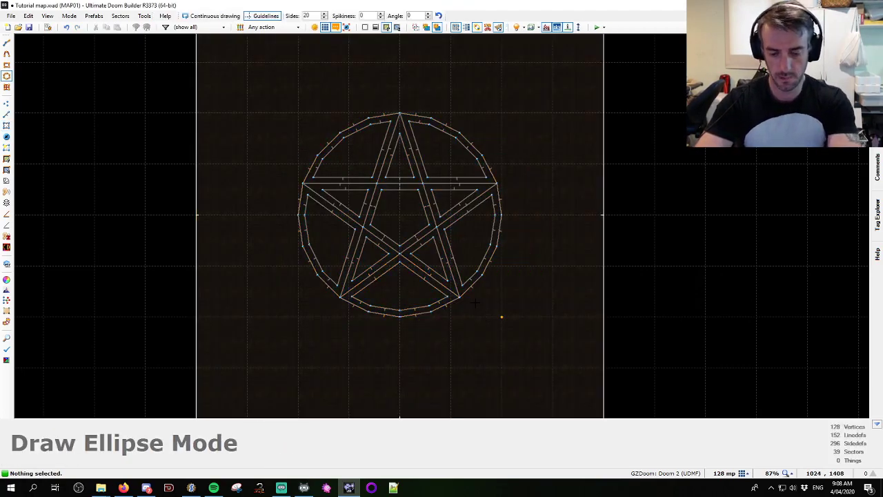
scroll(515, 231, "up", 3)
left_click_drag(502, 383, 101, 64)
key("space")
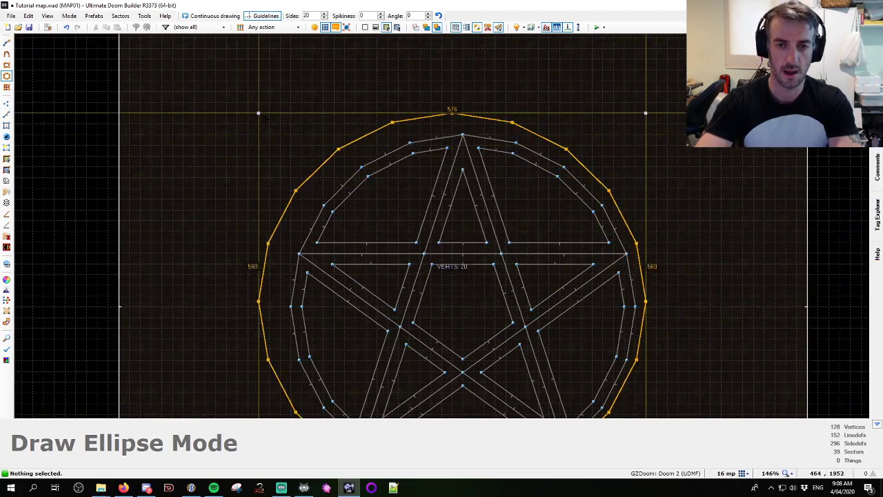
left_click(280, 127)
Select the eleven inset sectors between the pentagram's bands and join them into one sector
scroll(448, 144, "down", 3)
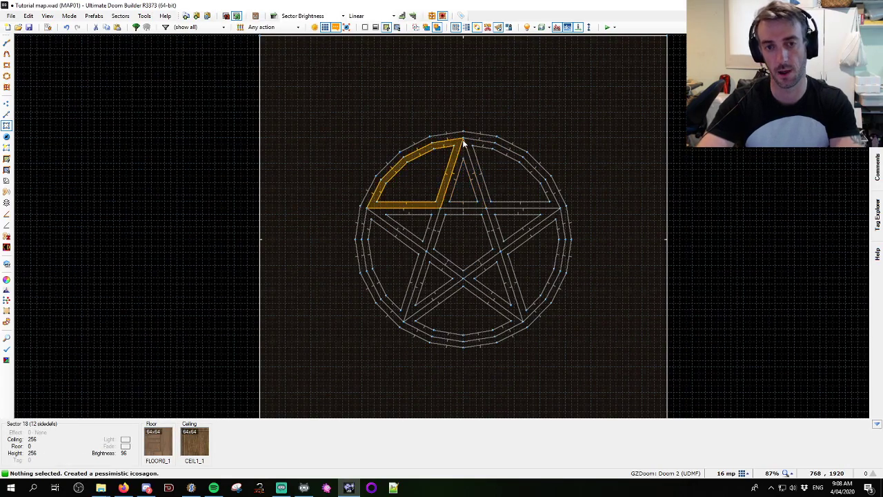
scroll(417, 107, "down", 3)
scroll(447, 112, "up", 1)
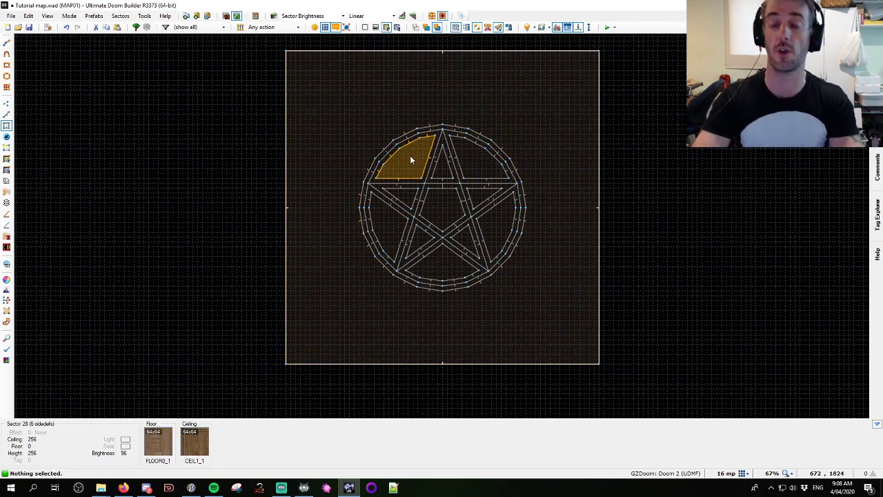
scroll(411, 156, "up", 1)
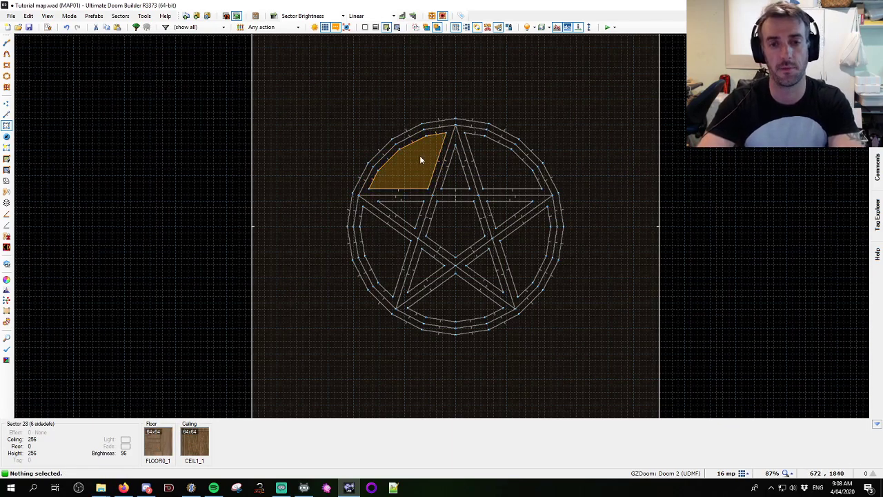
left_click(419, 160)
left_click(454, 177)
left_click(463, 219)
left_click(502, 202)
left_click(491, 152)
left_click(520, 241)
left_click(490, 265)
left_click(455, 294)
left_click(426, 271)
left_click(392, 248)
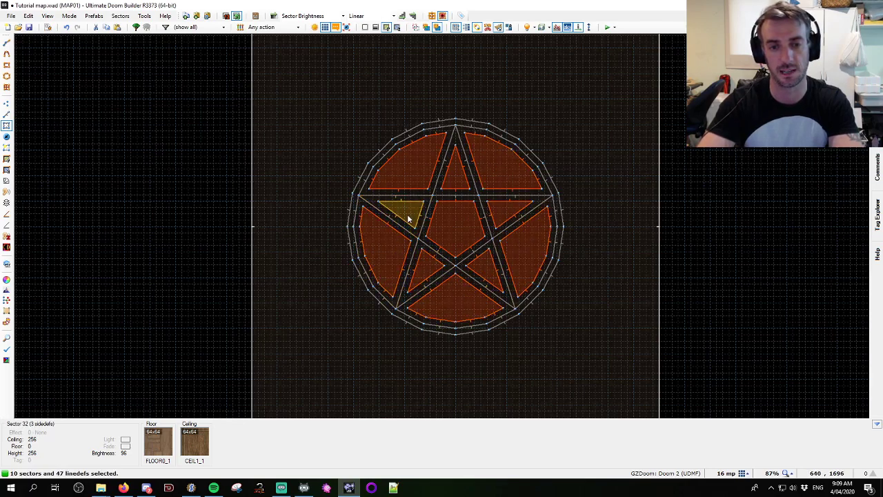
left_click(408, 219)
key("j")
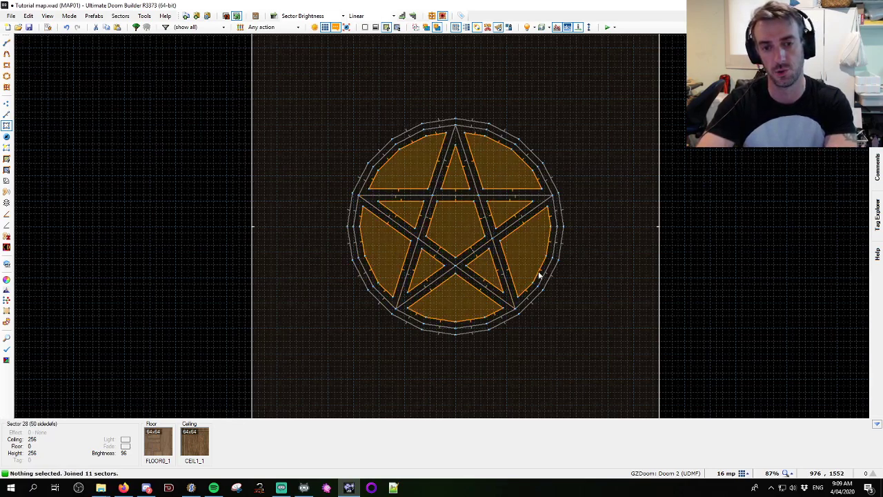
Select the outer ring and all star band sectors without the joined inner areas, and merge them into one pentagram sector
left_click_drag(308, 74, 613, 383)
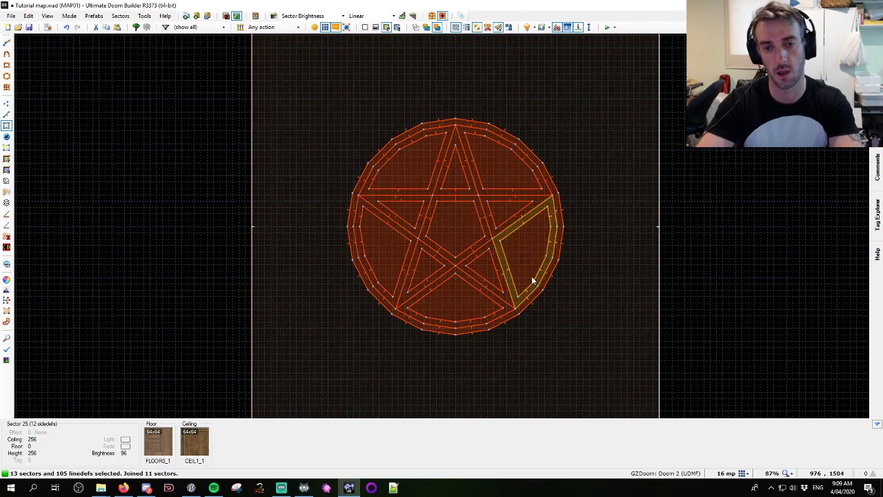
left_click(525, 258)
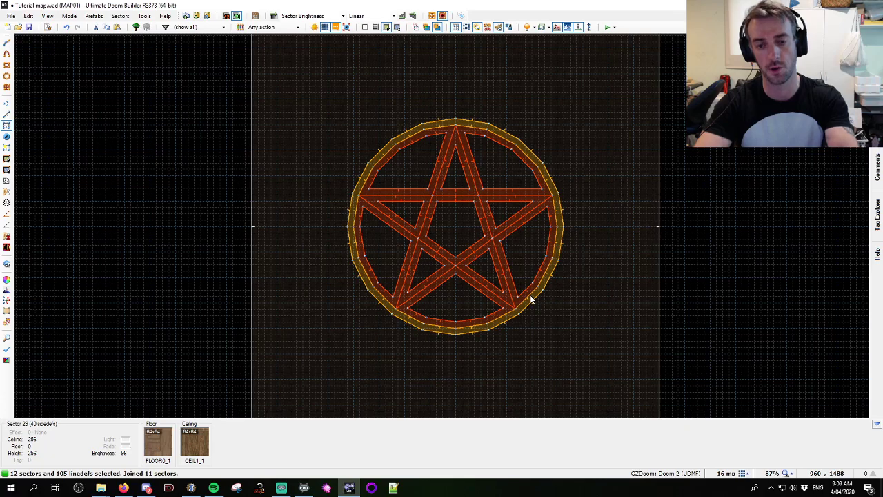
key("shift+j")
In Visual Mode, apply the OTEX marble texture OMRBLF01 to the pentagram sector's floor
key("w")
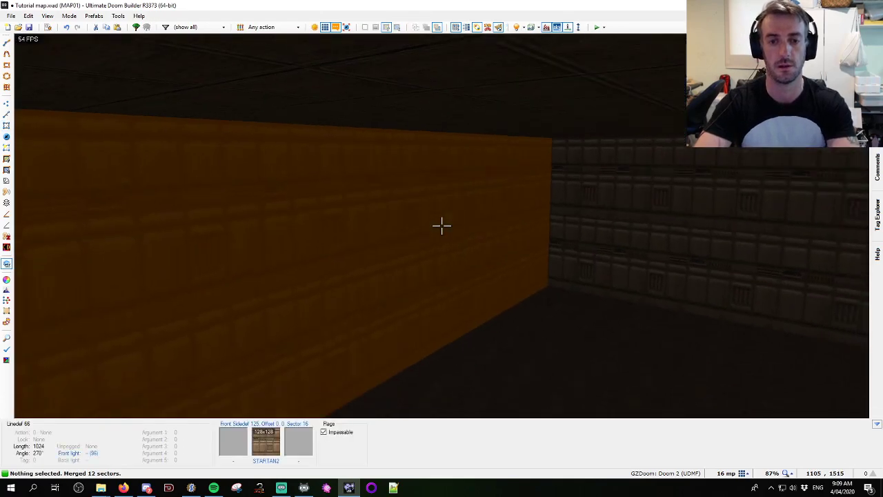
right_click(441, 225)
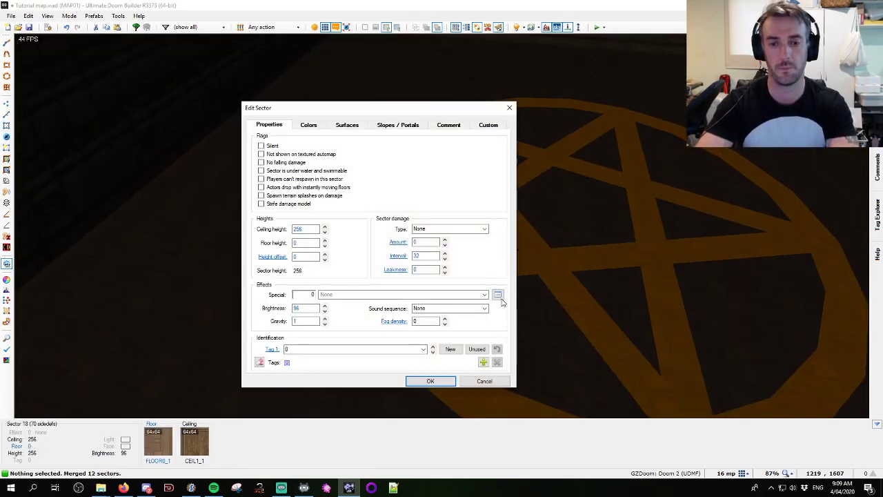
left_click(347, 125)
left_click(449, 307)
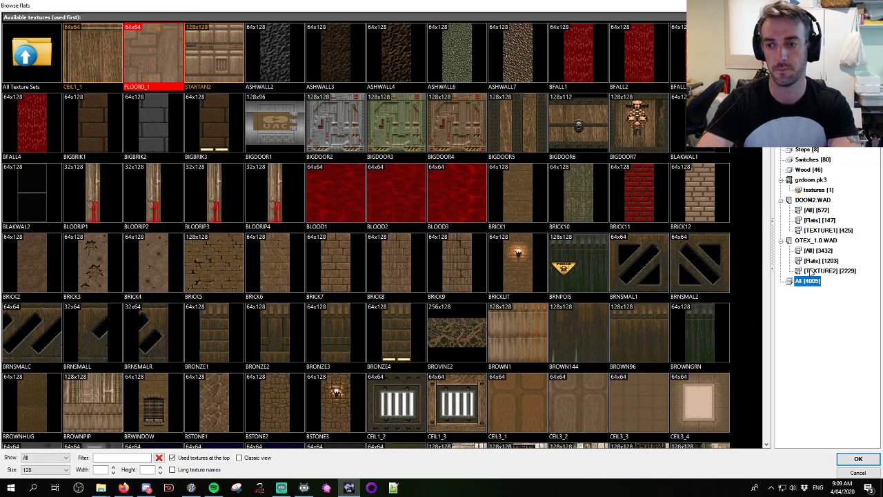
left_click(814, 271)
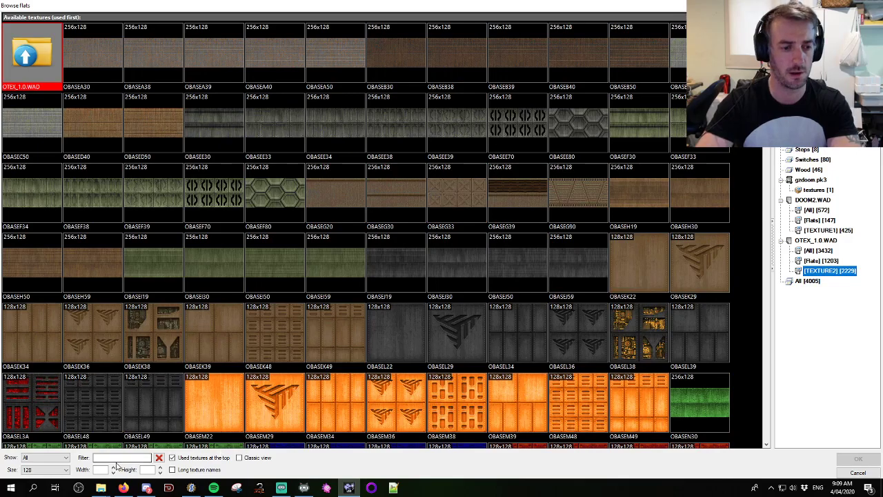
left_click(117, 458)
type("MRB")
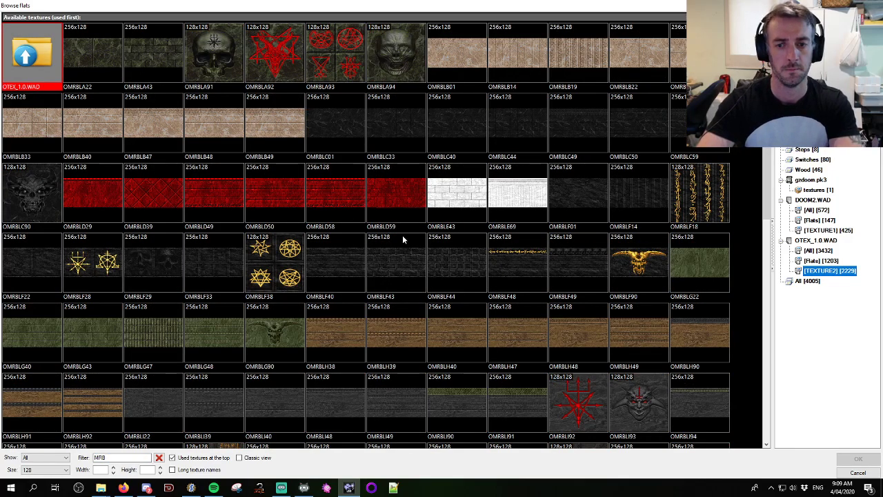
double_click(562, 201)
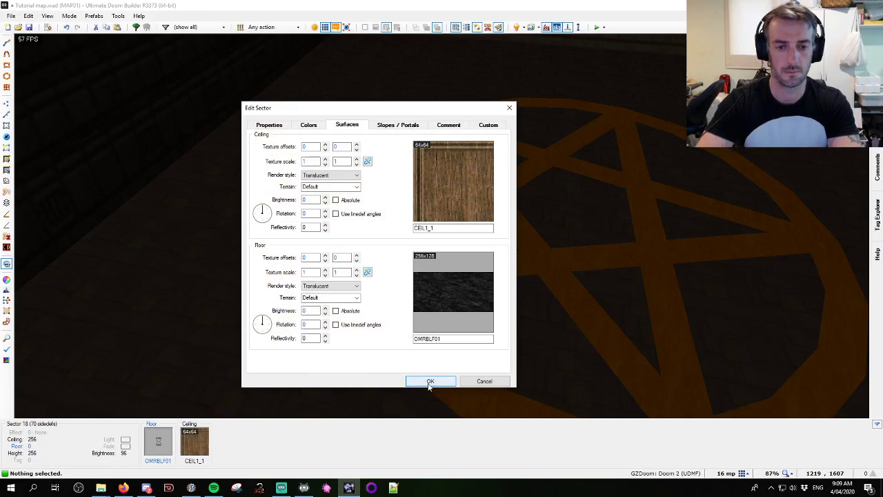
left_click(430, 381)
Apply the marble texture OMRBLB01 to the room floor and the pentagram's inner areas, and turn surface highlighting off
right_click(441, 225)
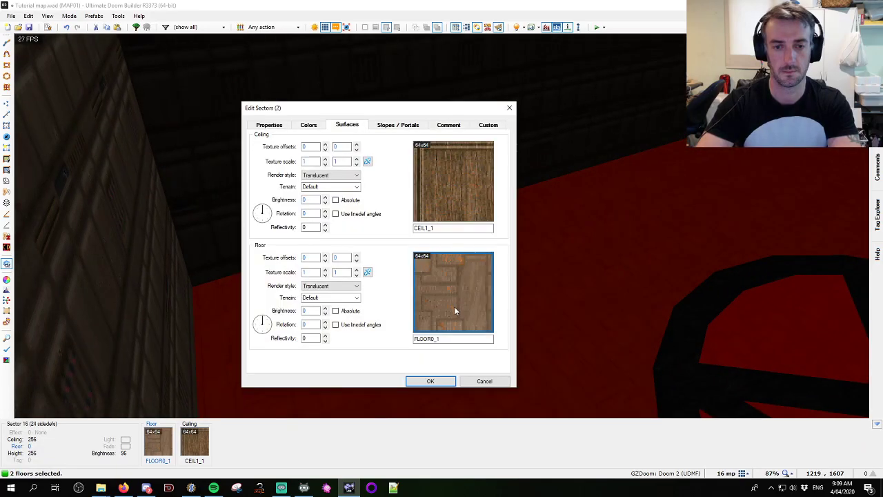
left_click(454, 307)
left_click(125, 458)
type("MRB")
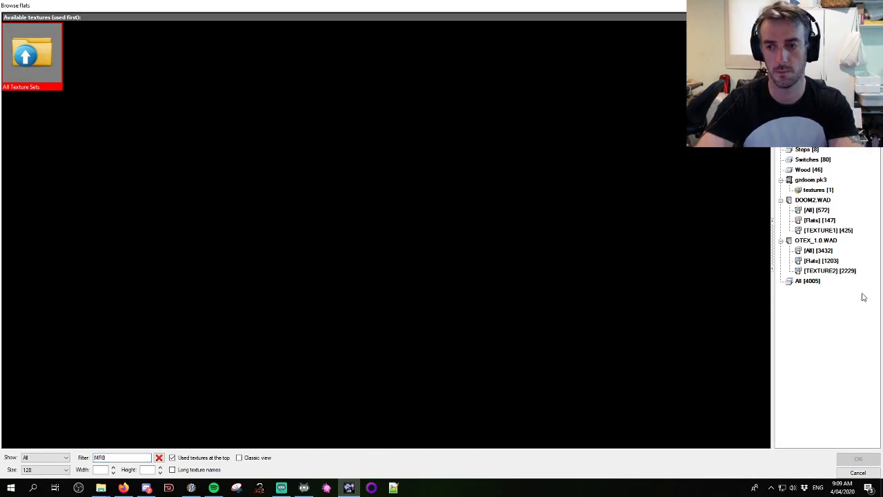
left_click(806, 281)
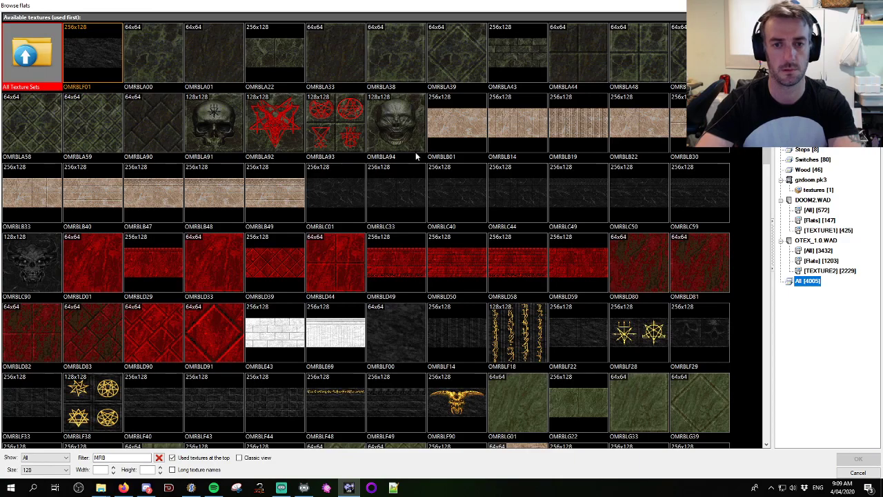
double_click(460, 117)
left_click(413, 380)
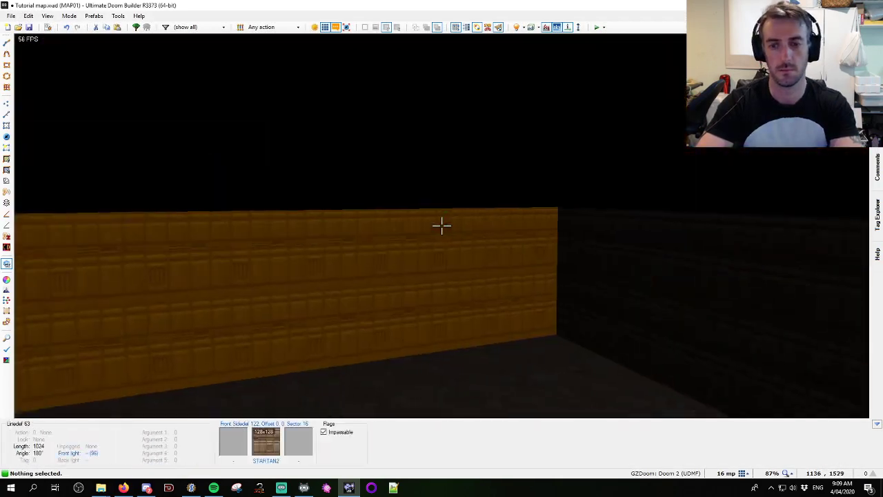
key("h")
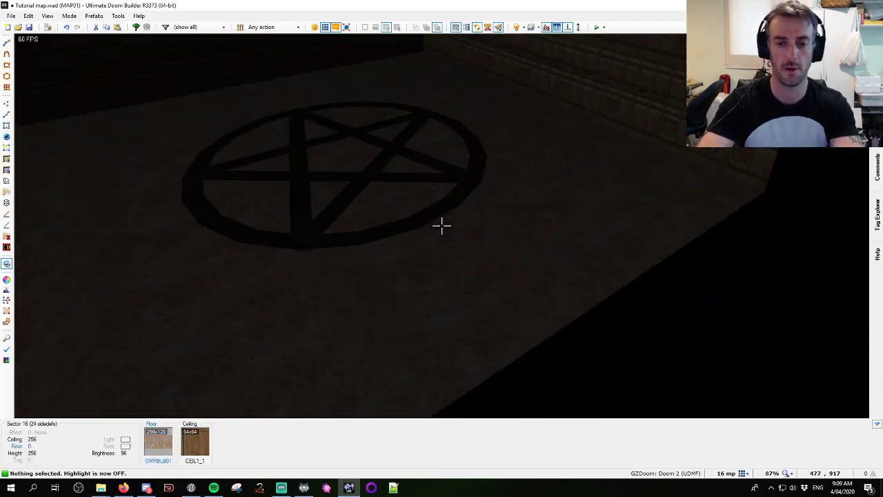
Insert an Attenuated Light at the pentagram's centre with red, green and blue at 255, and set its intensity
key("q")
key("t")
scroll(441, 225, "down", 3)
scroll(419, 124, "up", 6)
right_click(436, 126)
double_click(436, 124)
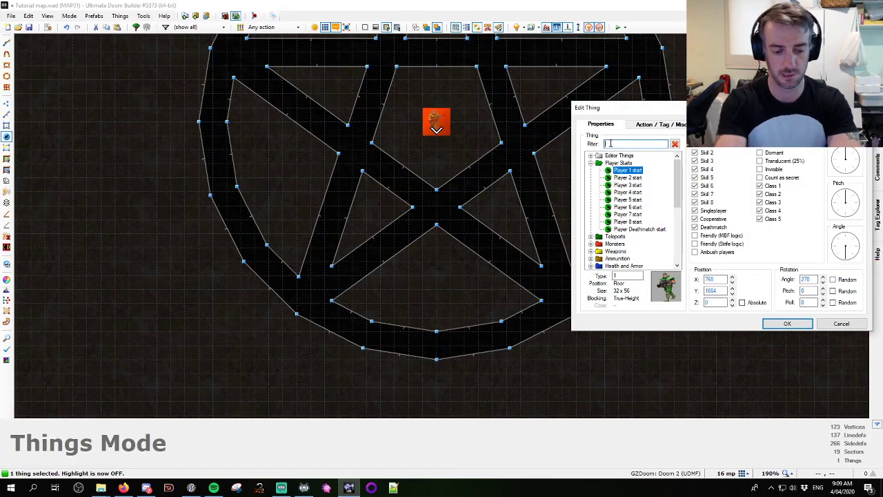
type("atte")
left_click(622, 164)
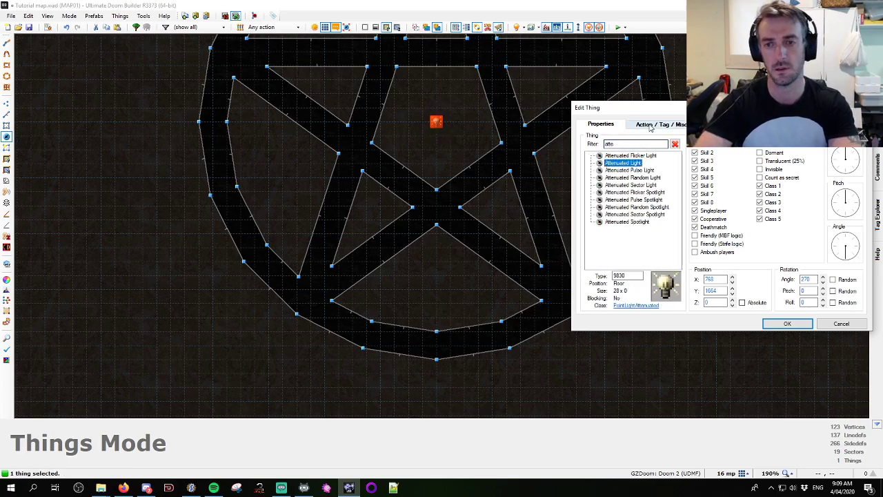
left_click(659, 125)
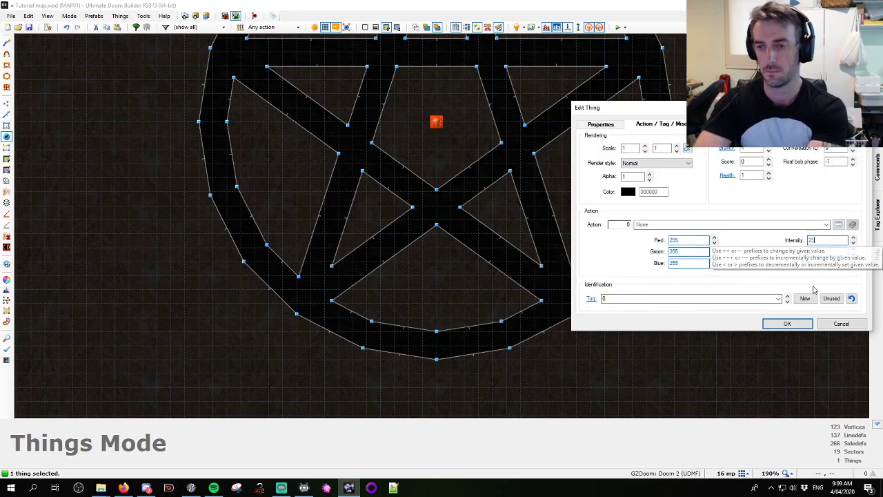
left_click(783, 323)
In Visual Mode, raise the light above the pentagram to a height of 128 and clear the selection
key("w")
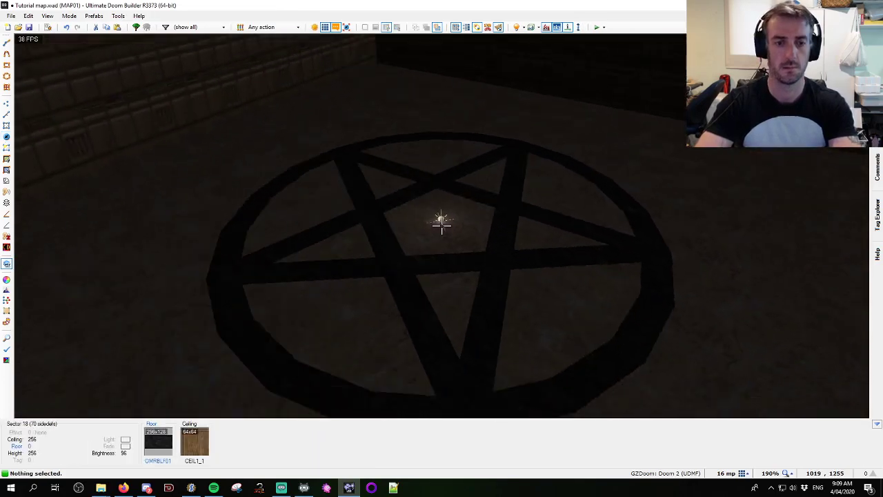
left_click(441, 226)
scroll(442, 226, "up", 6)
scroll(441, 226, "up", 8)
key("d")
key("s")
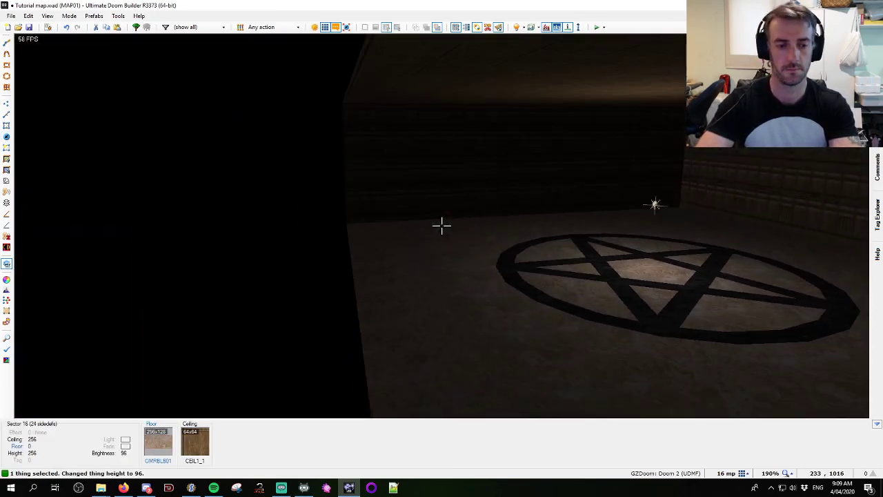
key("c")
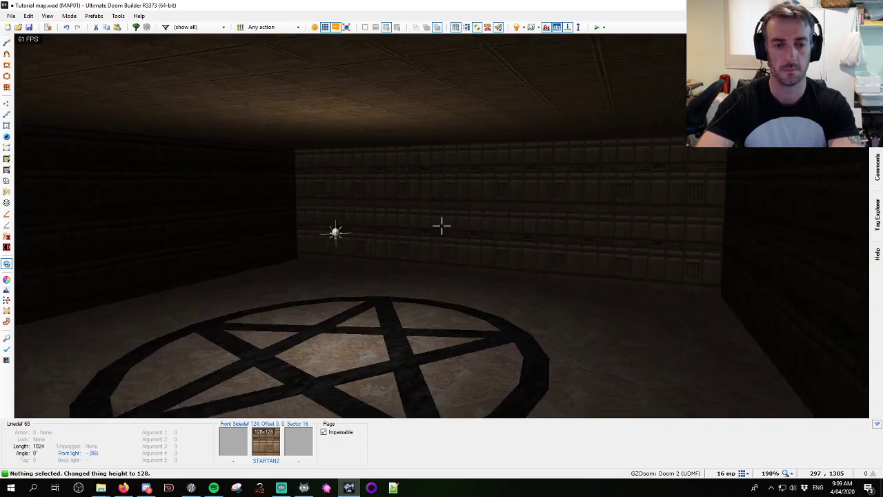
Turn highlighting back on and raise the pentagram room's ceiling height to 384
key("h")
scroll(441, 225, "up", 16)
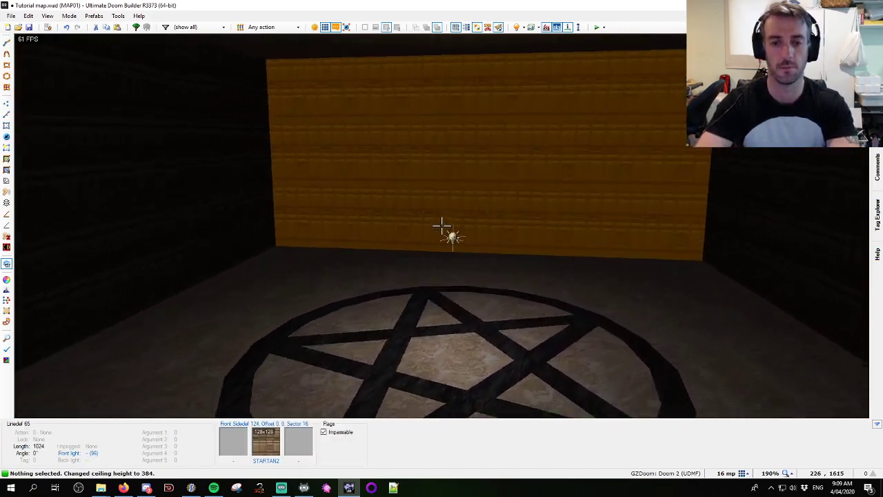
key("q")
Select the pentagram sector in Sectors Mode and set up the Stair Sector Builder on it with a sector depth of 8
scroll(441, 226, "down", 10)
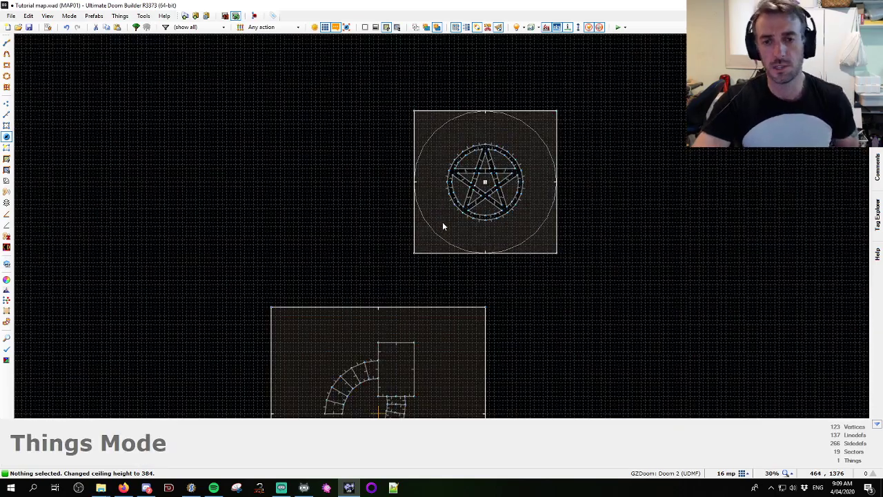
scroll(505, 164, "up", 4)
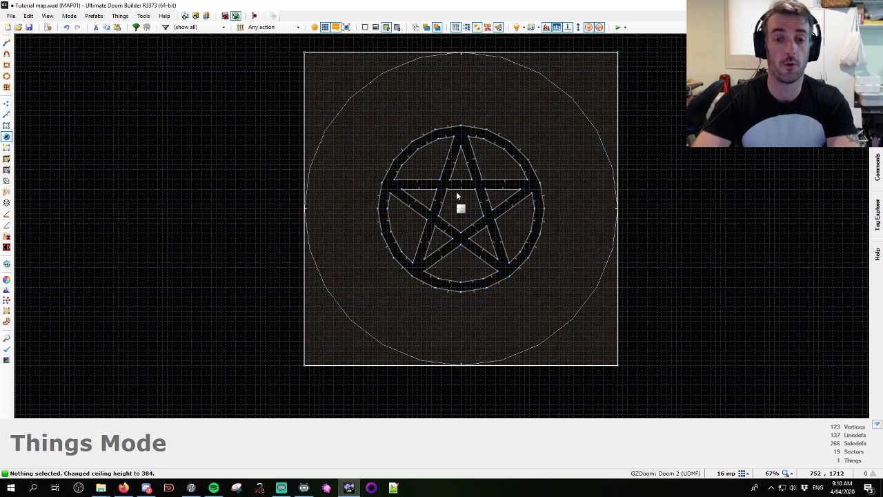
scroll(404, 179, "up", 4)
key("s")
left_click(514, 274)
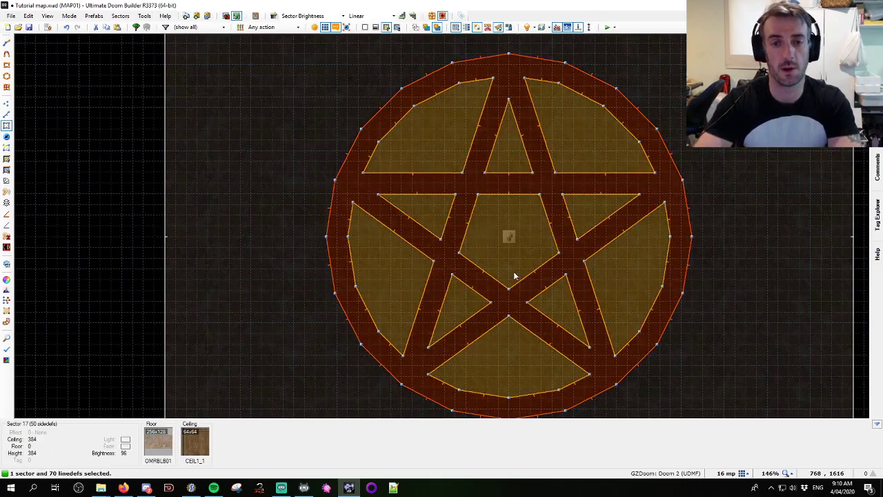
key("alt+s")
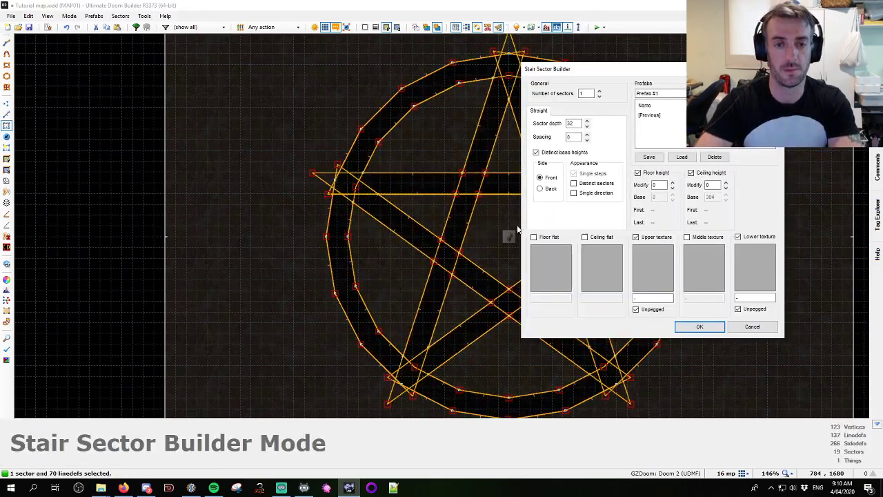
left_click(586, 127)
type("8")
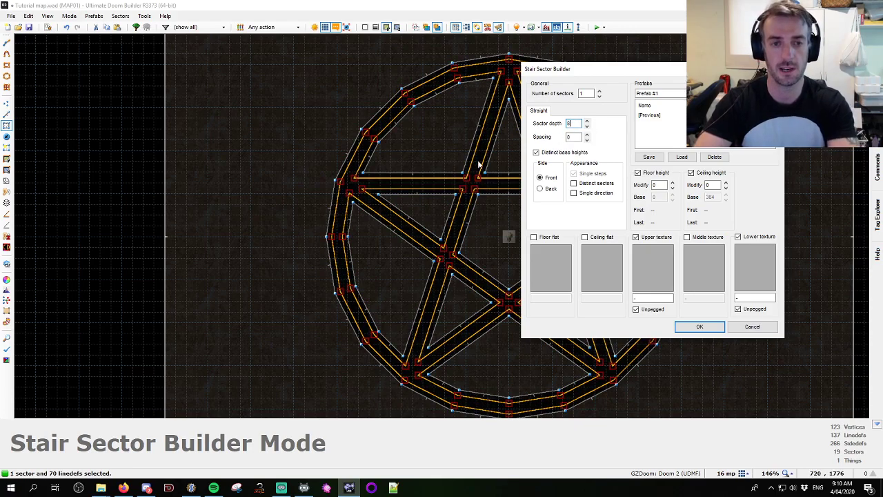
middle_click_drag(479, 161, 404, 142)
scroll(407, 142, "down", 1)
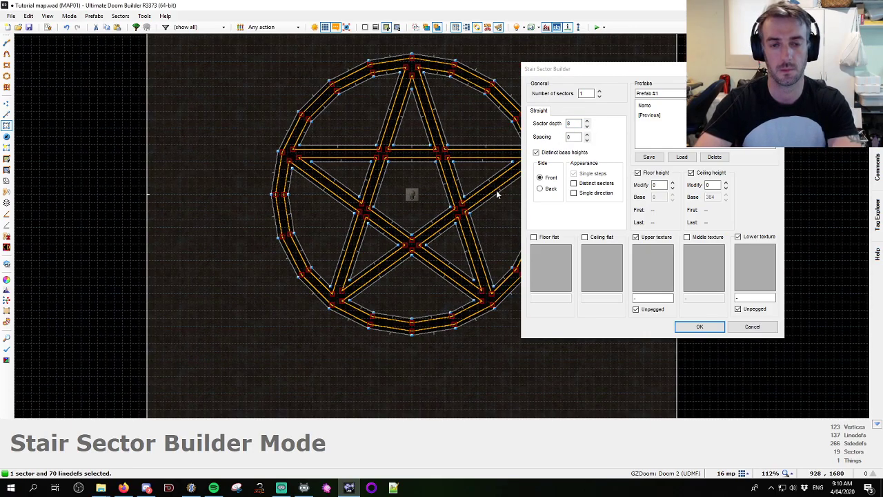
Turn off the upper and lower texture options and build the inset sectors along the pentagram's lines
left_click(674, 179)
left_click(654, 238)
left_click(759, 238)
left_click(700, 326)
In Visual Mode, apply the red flat OFADEA01 to the floor of the pentagram's central strip, filtering the flats by FADE
key("w")
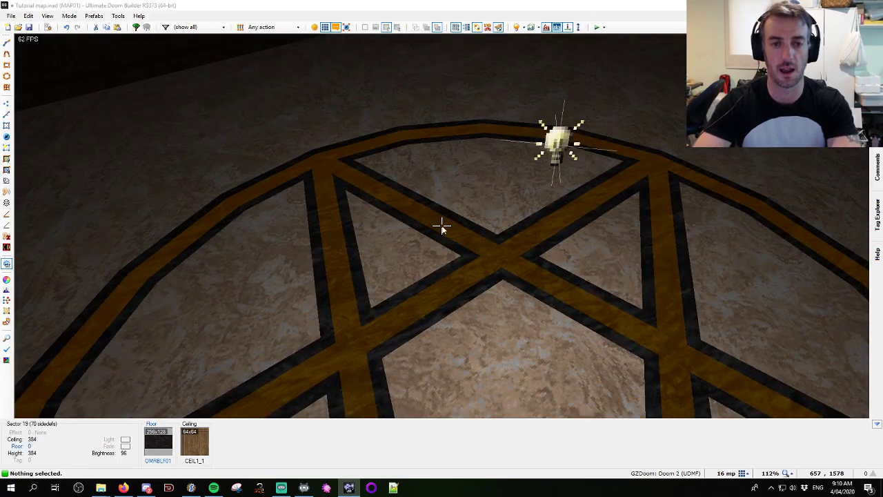
right_click(442, 224)
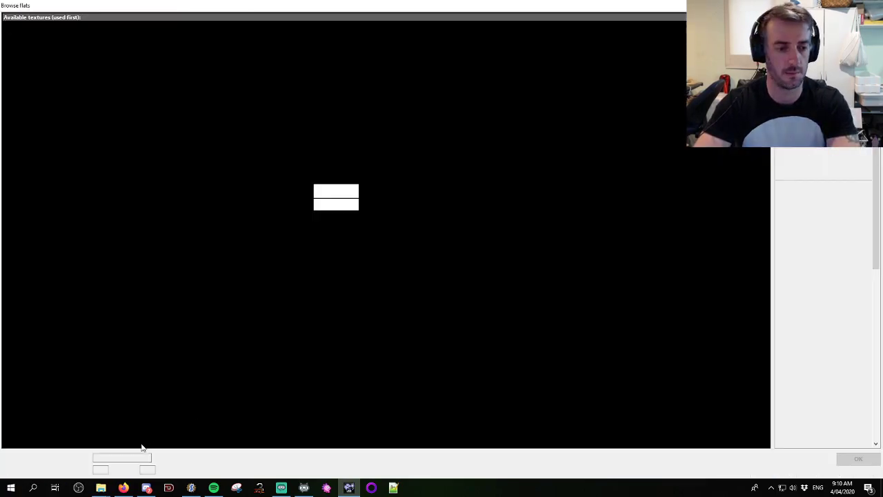
type("FADE")
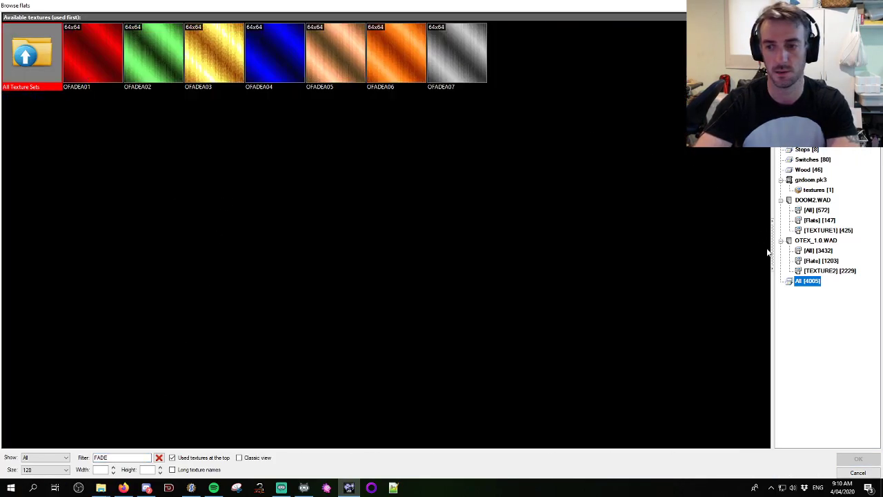
left_click(814, 271)
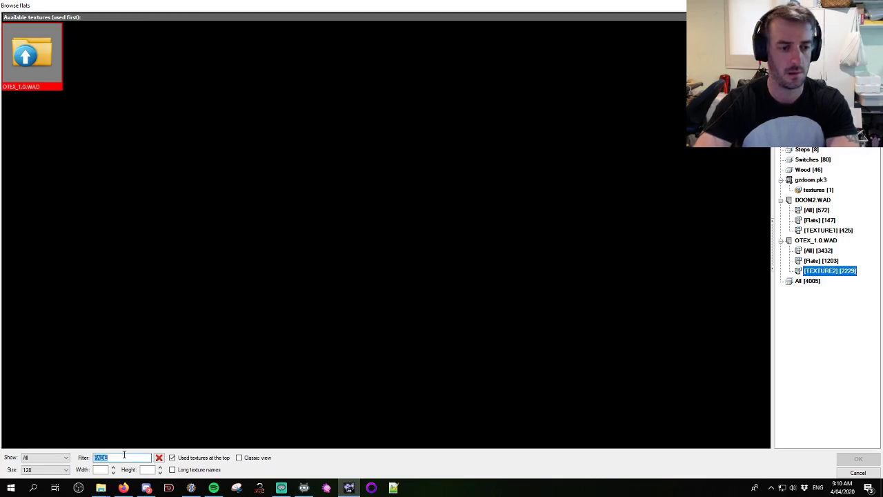
key("BackSpace")
scroll(348, 353, "down", 15)
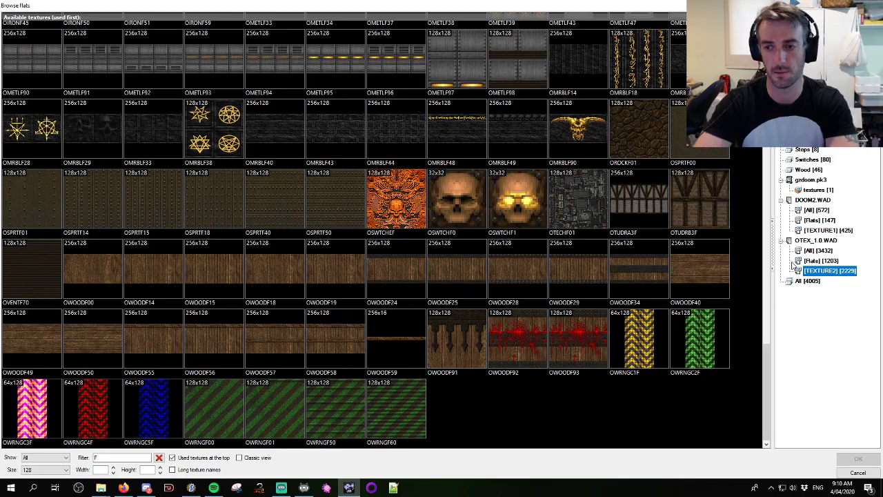
left_click(795, 261)
type("FADE")
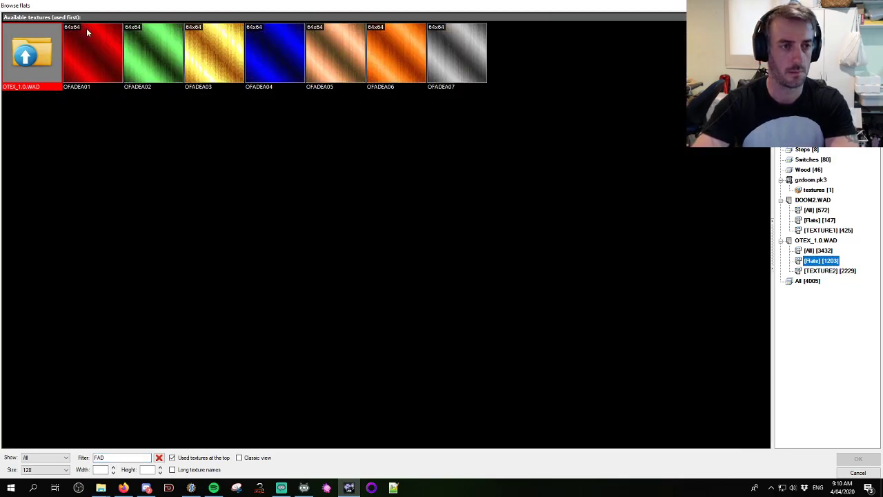
double_click(86, 27)
left_click(430, 384)
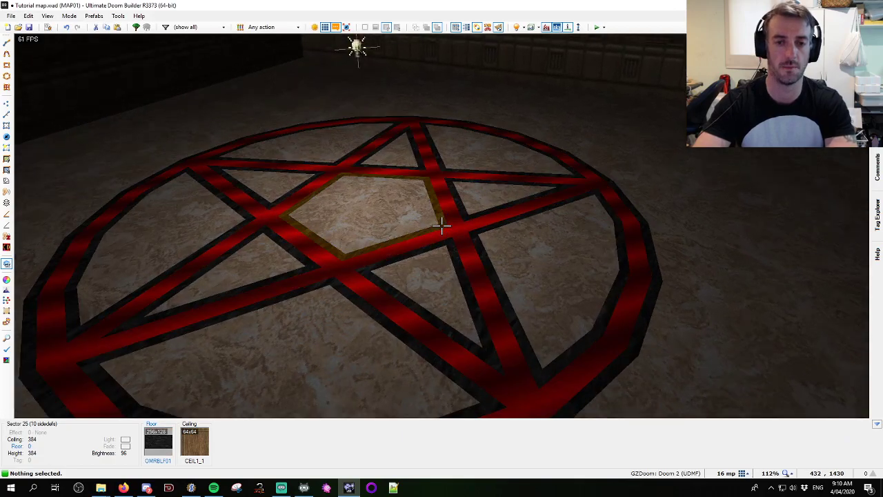
Raise the floors of the pentagram's black borders to 8 and its red strip to 6
left_click(442, 225, "ctrl")
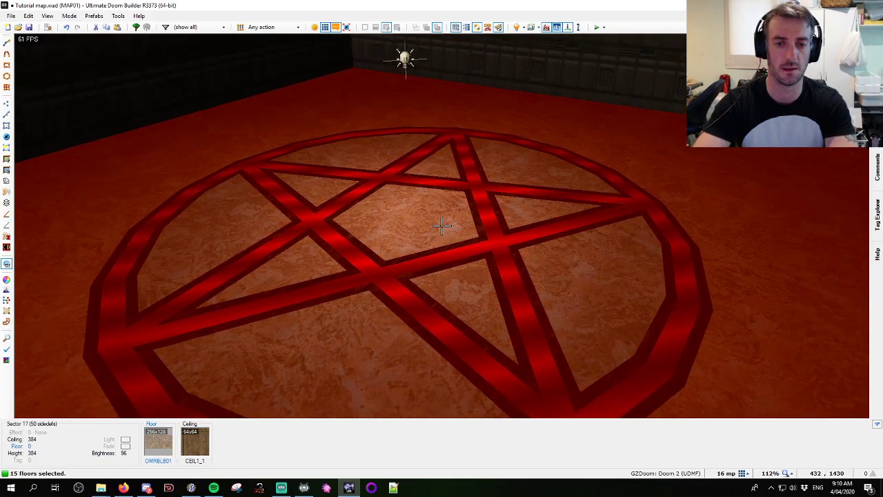
left_click(441, 225)
scroll(442, 226, "up", 1)
key("c")
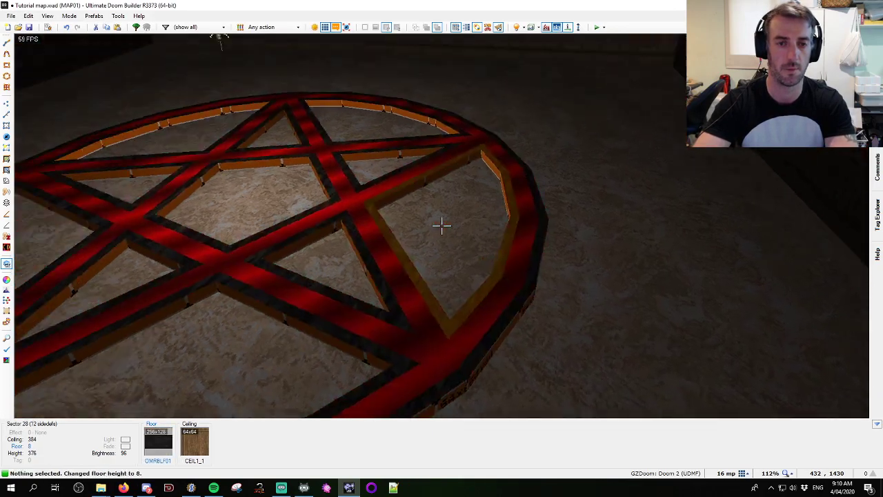
key("w")
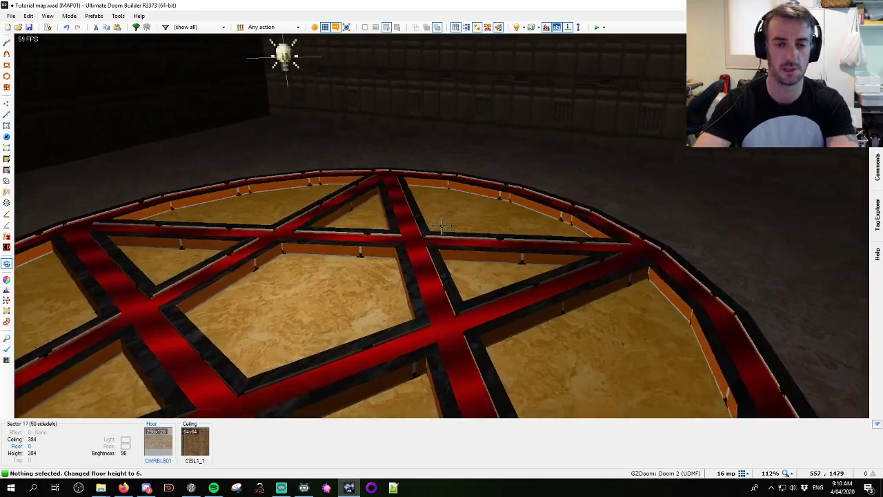
Copy the OMRBLF01 flat, and join the pentagram's black border sectors into one sector in Sectors Mode
key("ctrl+c")
key("q")
scroll(489, 222, "up", 3)
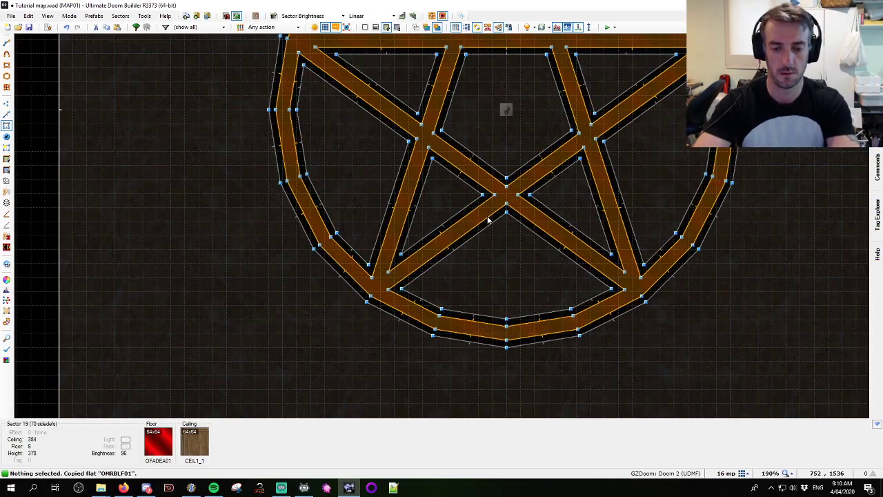
left_click(485, 226)
key("c")
scroll(386, 260, "down", 3)
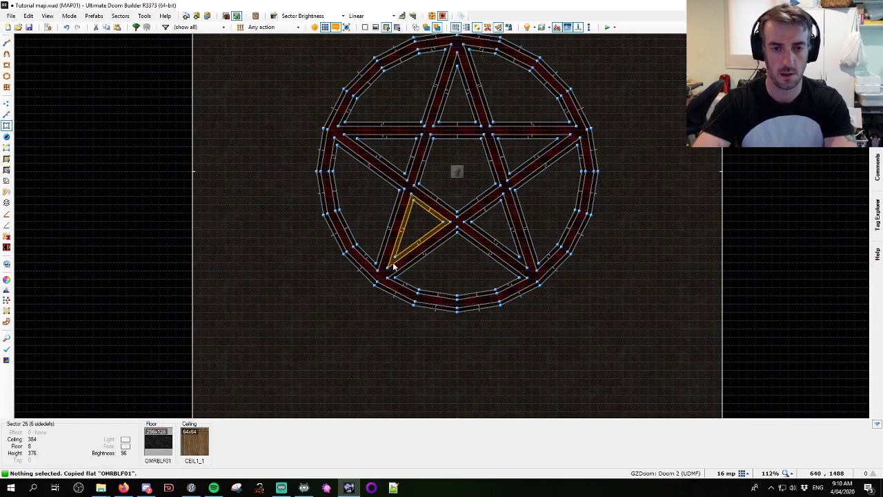
scroll(410, 237, "down", 5)
left_click_drag(352, 117, 506, 305)
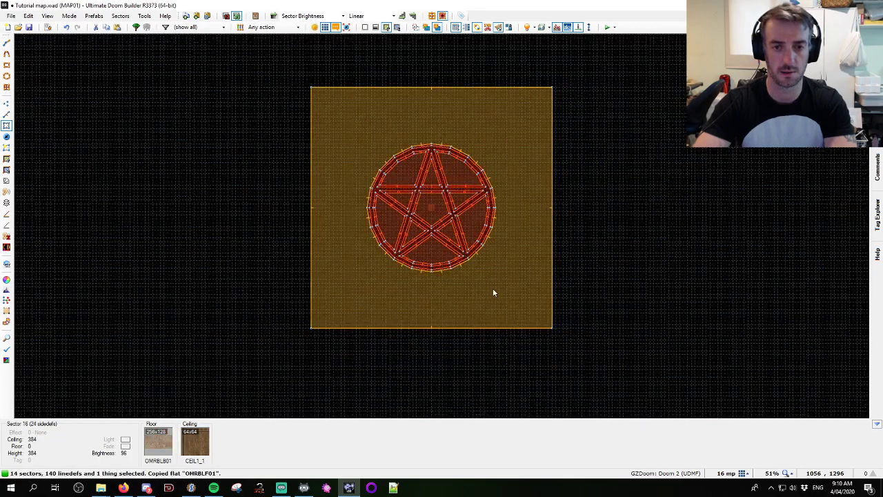
scroll(453, 253, "up", 5)
left_click(455, 251)
left_click(456, 261)
key("j")
scroll(420, 215, "up", 1)
Paste OMRBLF01 onto the joined border's floor, and onto all its raised side faces with the sector's linedefs selected
key("w")
key("w")
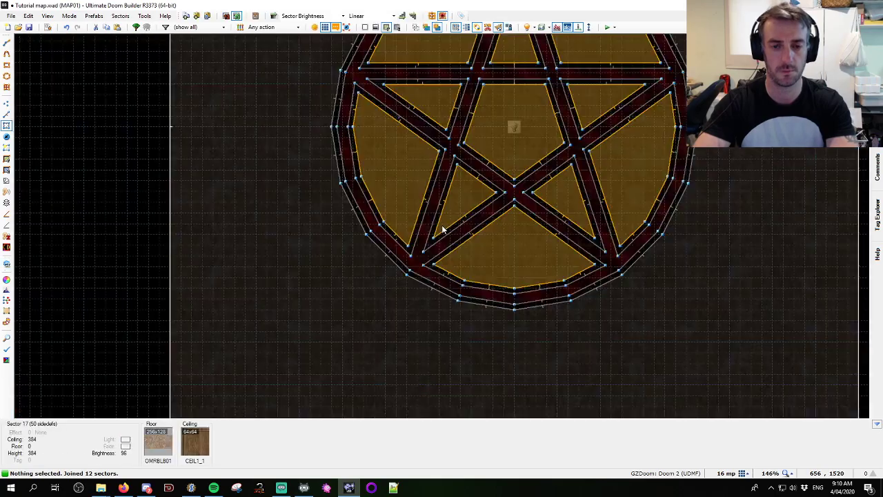
key("w")
left_click(442, 226)
key("ctrl+v")
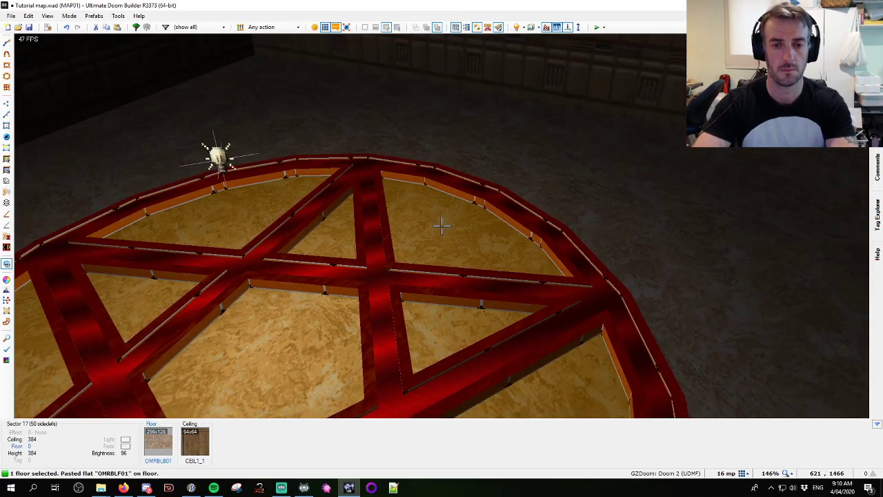
key("e")
left_click(442, 225)
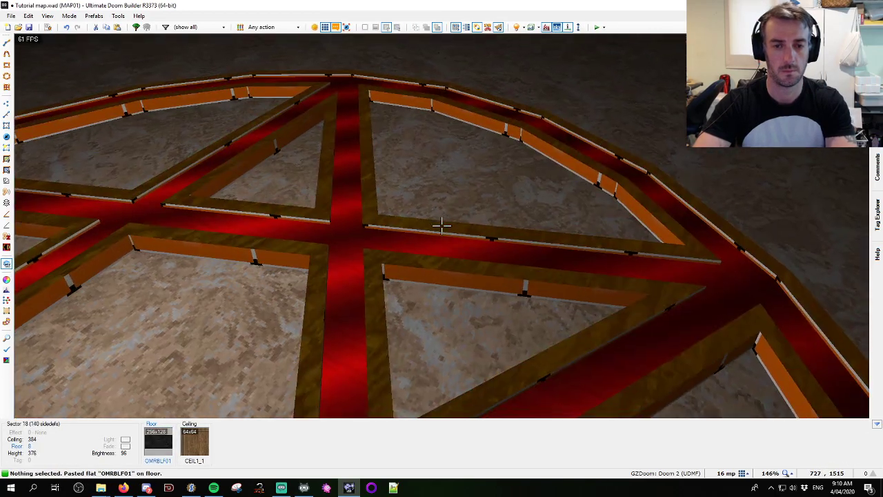
key("w")
left_click(491, 215)
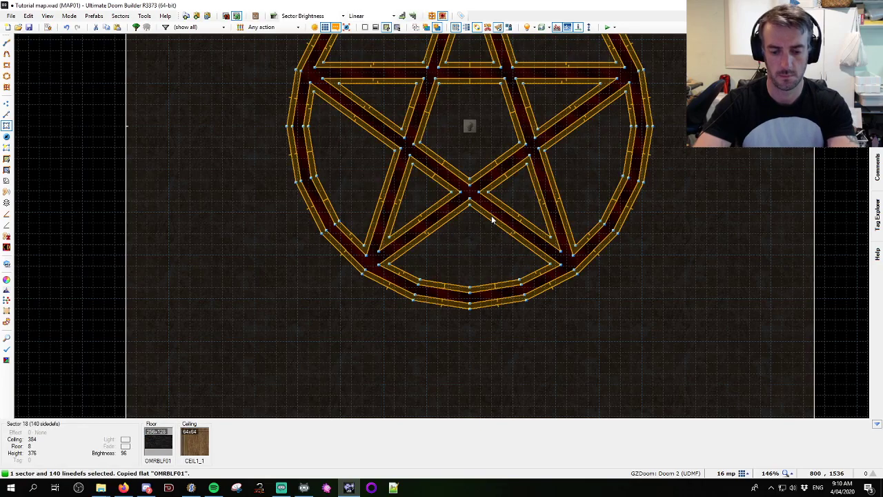
key("l")
key("q")
key("ctrl+v")
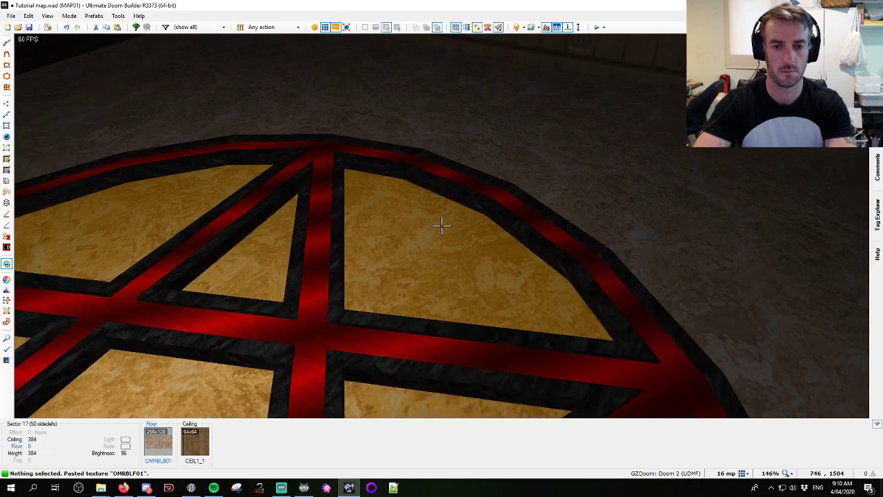
Raise the brightness of the pentagram's red strip sector to 224
key("d")
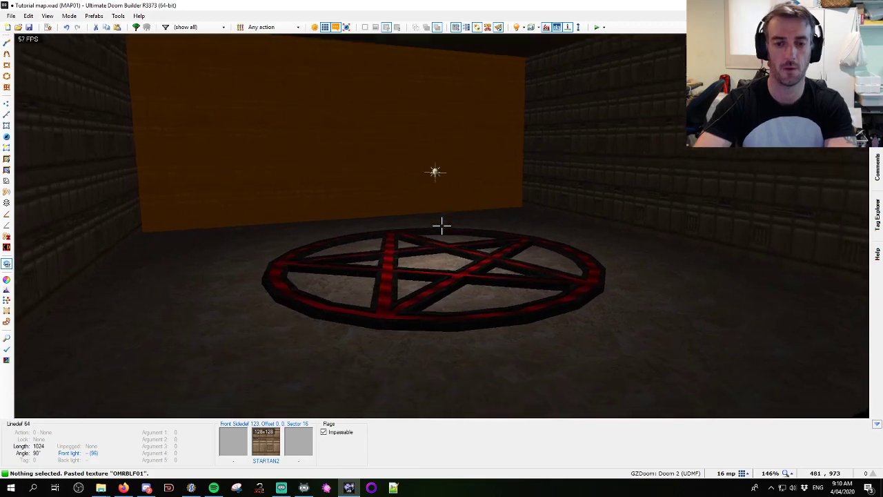
key("e")
scroll(442, 226, "up", 8, "ctrl")
key("s")
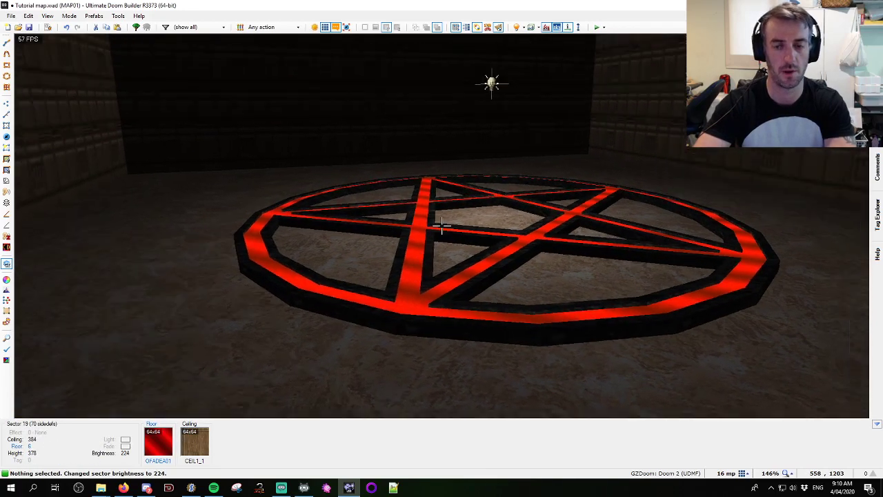
Examine the brightened pentagram from several angles and distances in Visual Mode
key("w")
key("s")
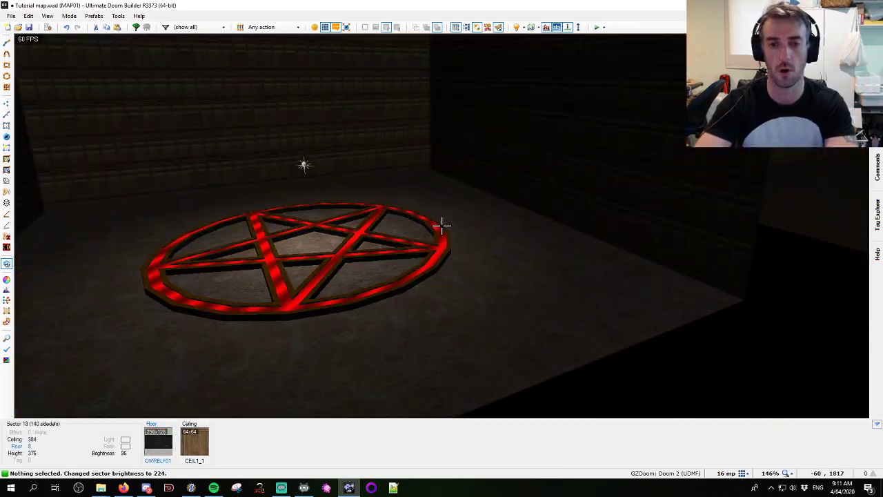
key("w")
key("s")
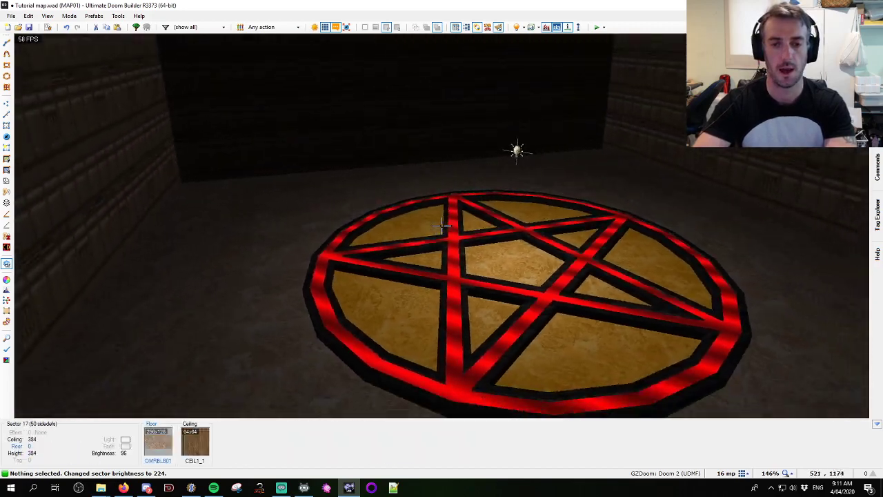
key("d")
key("w")
key("s")
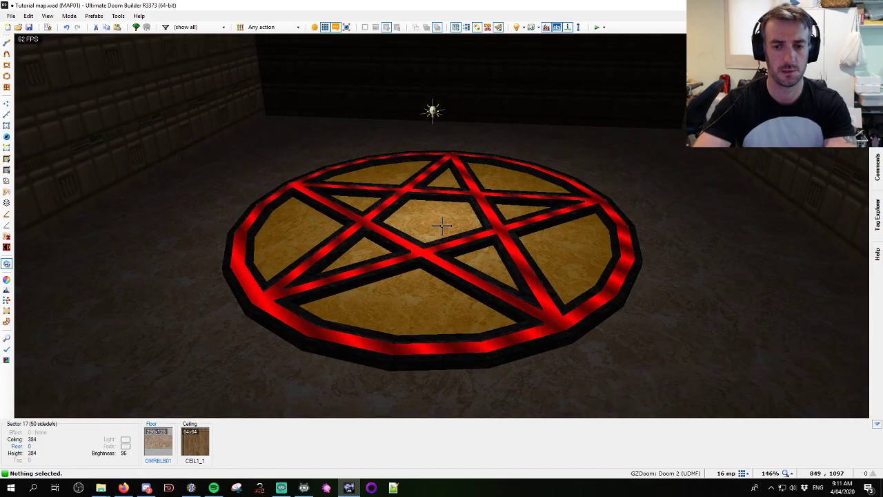
key("w")
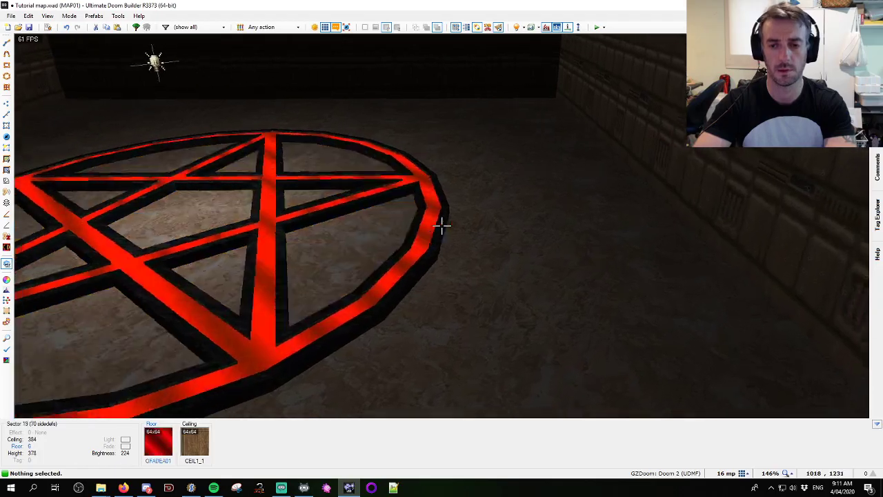
key("s")
On a 128 grid, draw a 20-sided circle 512 by 512 in the empty space west of the pentagram room
scroll(374, 241, "up", 10)
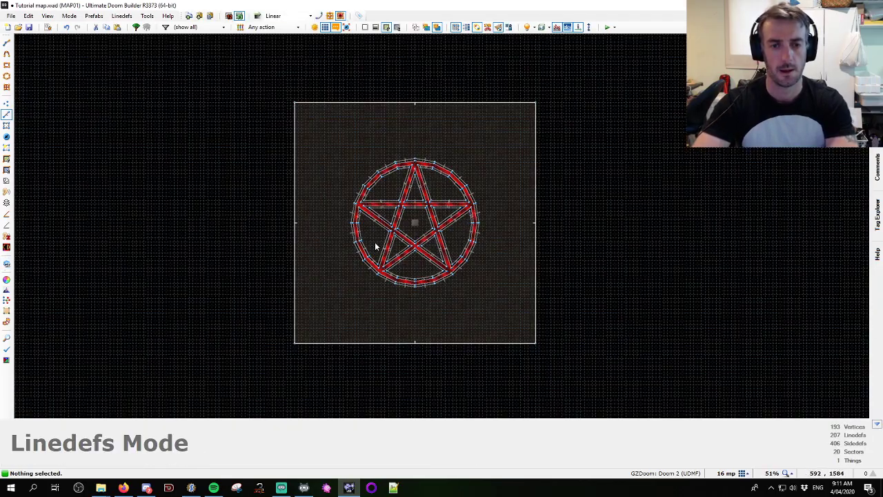
key("s")
scroll(395, 229, "down", 8)
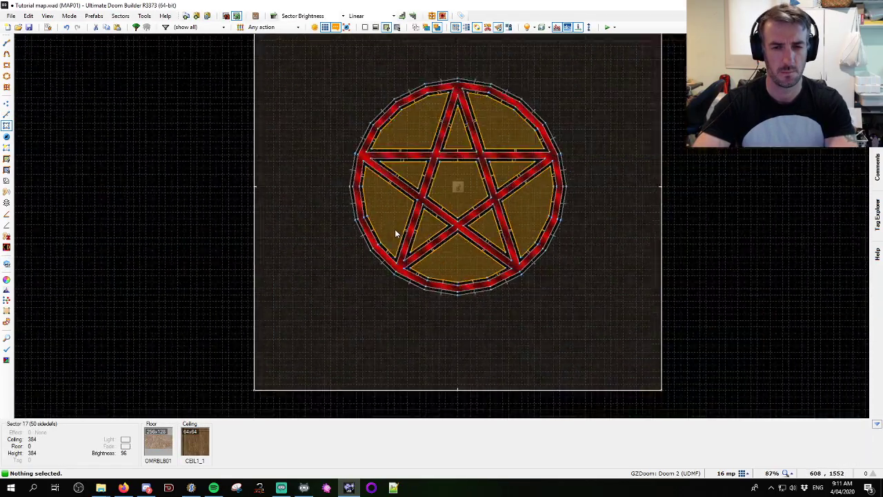
scroll(446, 160, "up", 2)
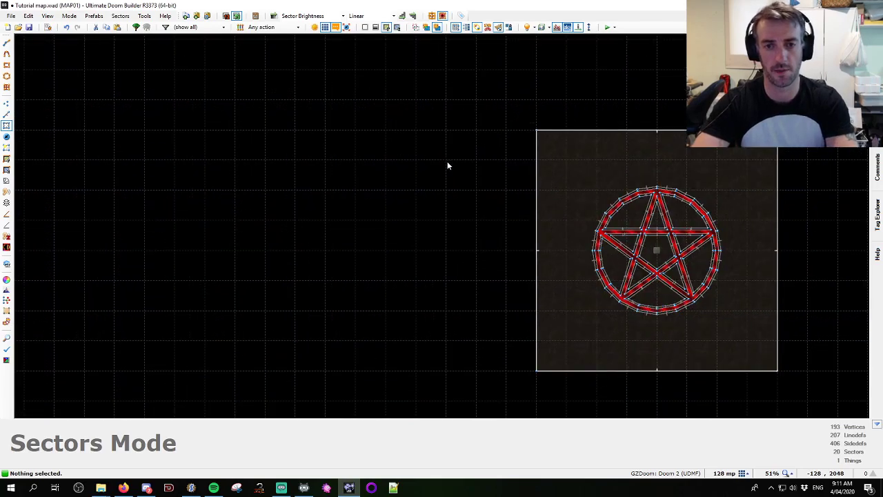
key("ctrl+d")
key("Down")
key("ctrl+shift+alt+d")
left_click(447, 267)
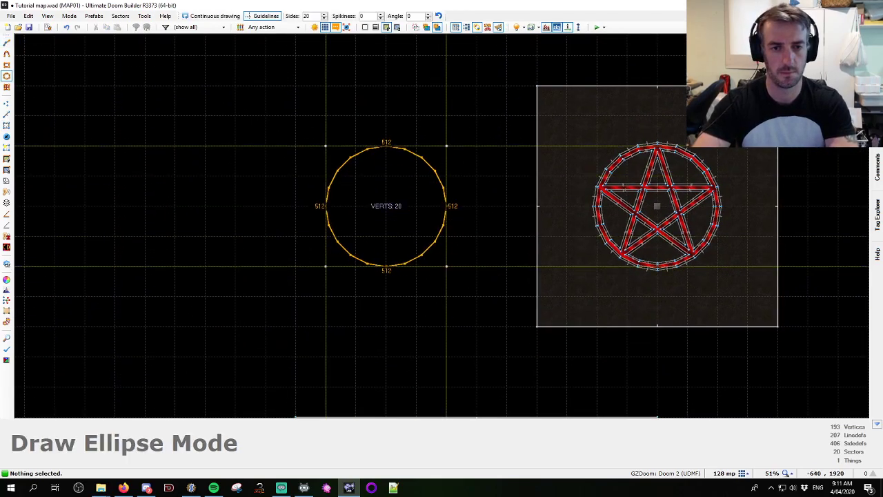
left_click(326, 146)
Draw a five-pointed star inside the 20-sided circle with straight lines joining every fourth vertex, starting from the top vertex
scroll(339, 182, "up", 2)
key("d")
left_click(385, 125)
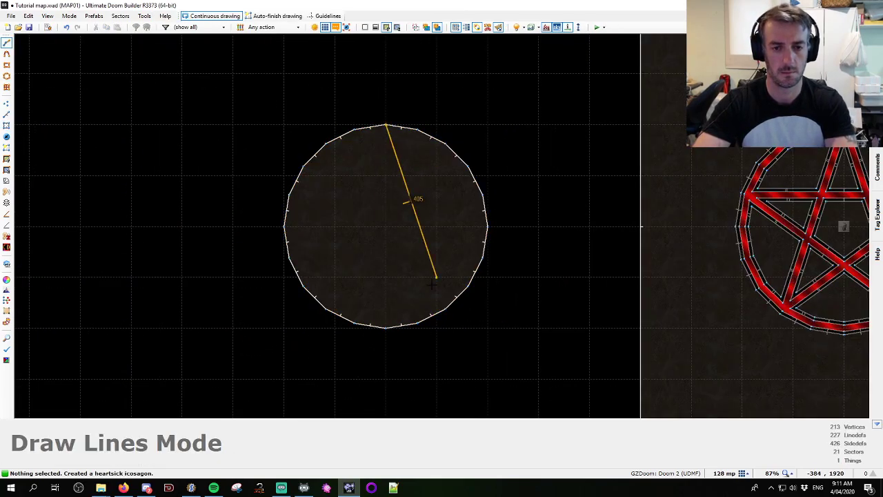
left_click(445, 309)
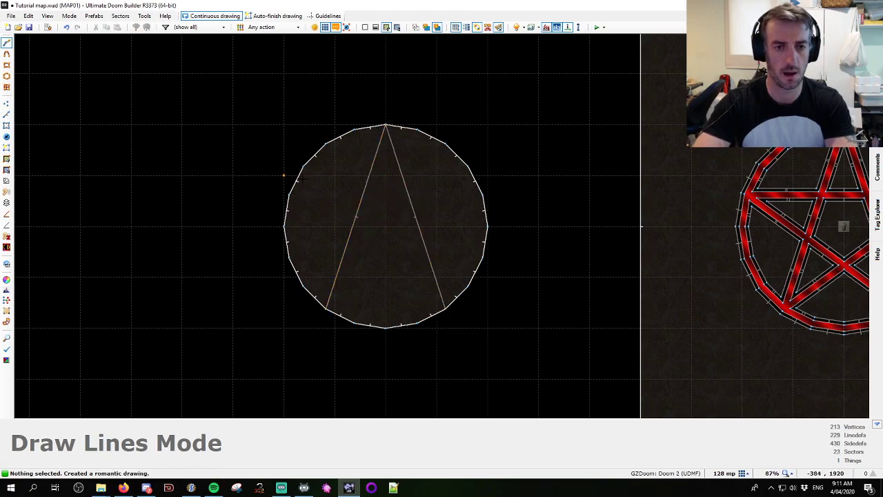
left_click(288, 196)
left_click(483, 196)
left_click(483, 196)
left_click(326, 309)
left_click(446, 309)
left_click(334, 195)
key("ctrl+z")
left_click(445, 310)
left_click(288, 196)
Draw a 768 by 768 square room around the circled star
left_click(233, 73)
left_click(538, 74)
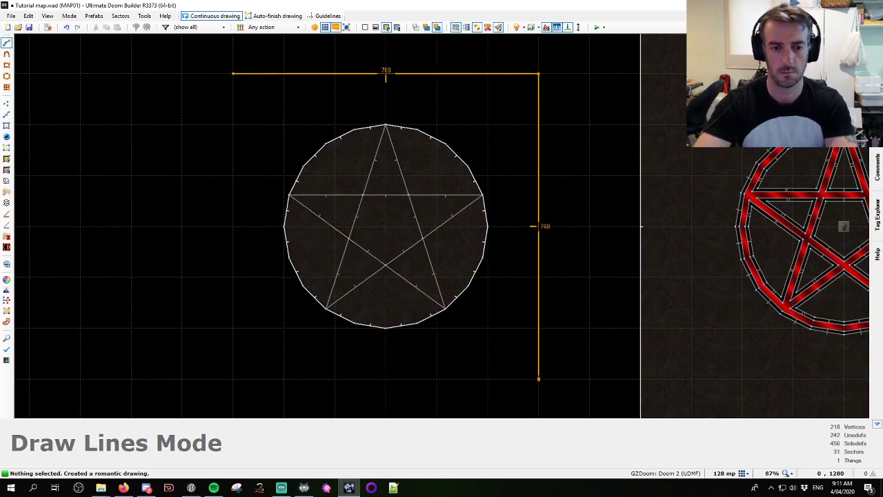
left_click(538, 378)
left_click(233, 87)
Build one 16-deep sector along all selected edges with the Stair Sector Builder, and merge the room's outer border with its inner floor
key("s")
left_click_drag(177, 45, 583, 405)
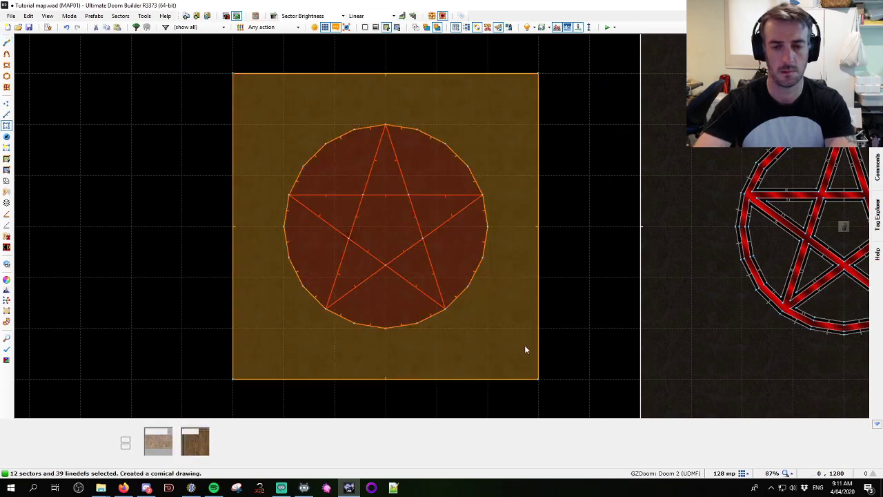
key("ctrl+shift+s")
left_click(586, 126)
left_click(586, 126)
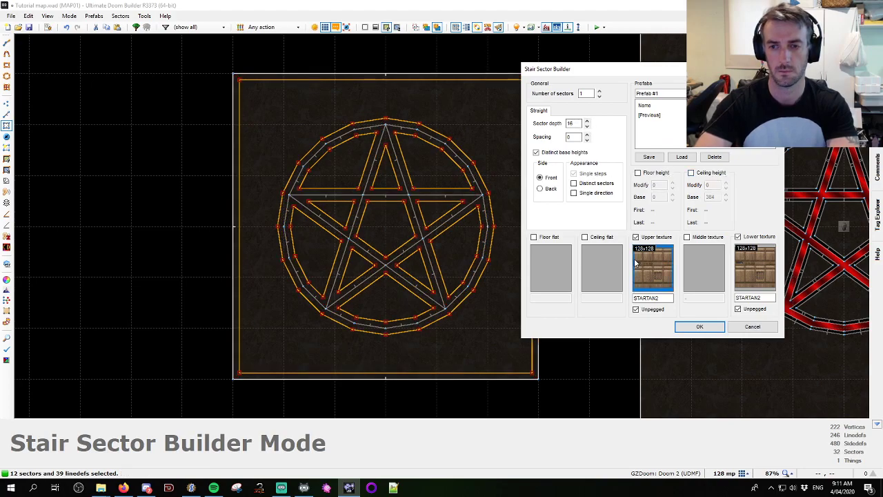
left_click(695, 328)
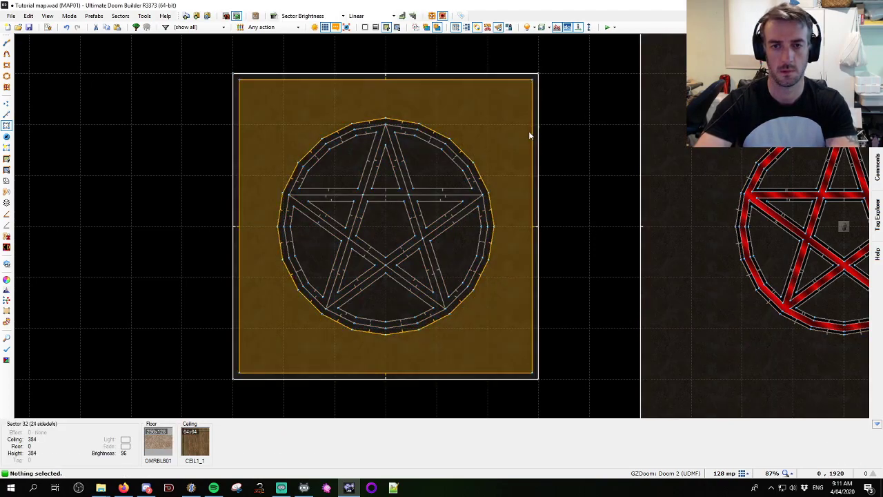
left_click(534, 138)
key("shift+j")
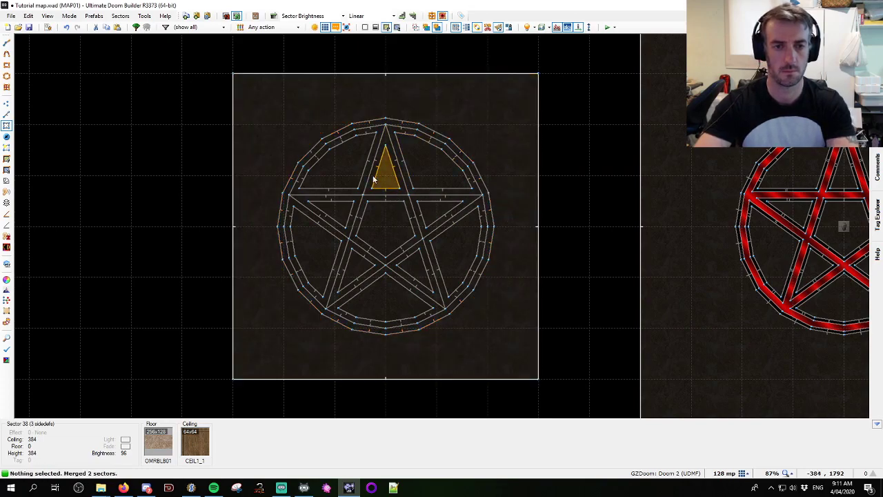
Join the eleven inner sectors between the star's bands and the circle into one sector
left_click(355, 169)
left_click(383, 177)
left_click(364, 221)
left_click(340, 219)
left_click(327, 243)
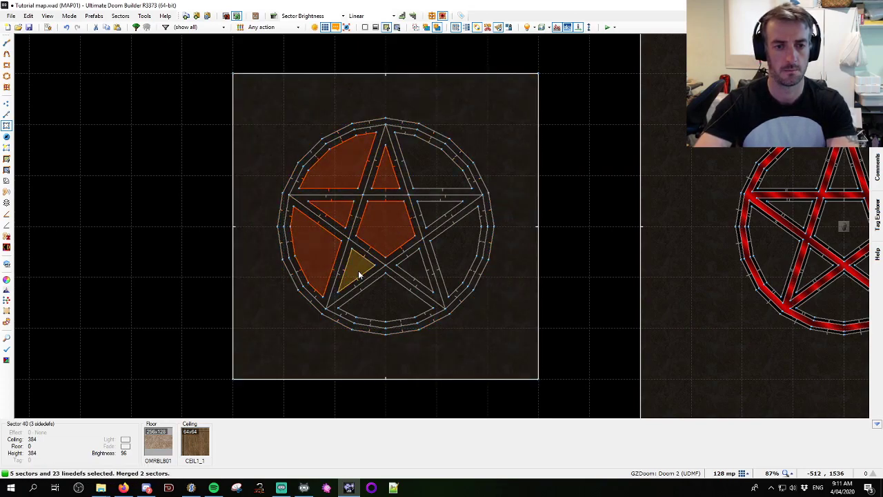
left_click(358, 271)
left_click(385, 297)
left_click(410, 270)
left_click(453, 242)
left_click(436, 209)
left_click(433, 175)
key("j")
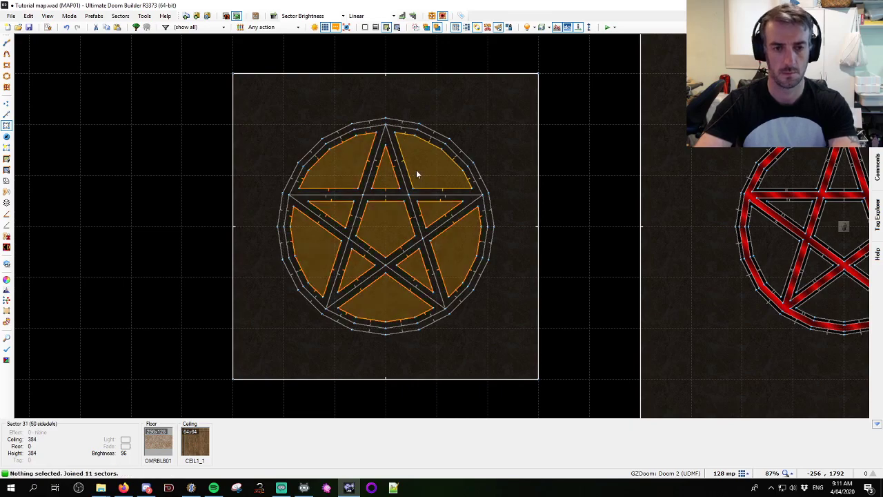
key("j")
Merge the twelve strip sectors that form the star and ring into one sector
left_click_drag(266, 89, 496, 338)
left_click(459, 258)
key("shift+j")
Draw short lines across the star's bands at their crossings so the bands weave over and under each other
middle_click_drag(416, 313, 437, 279)
key("ctrl+d")
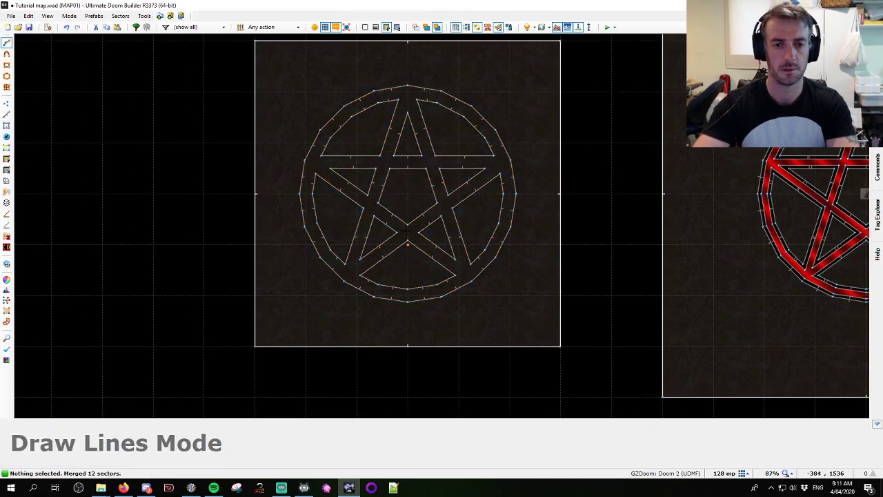
scroll(409, 232, "up", 3)
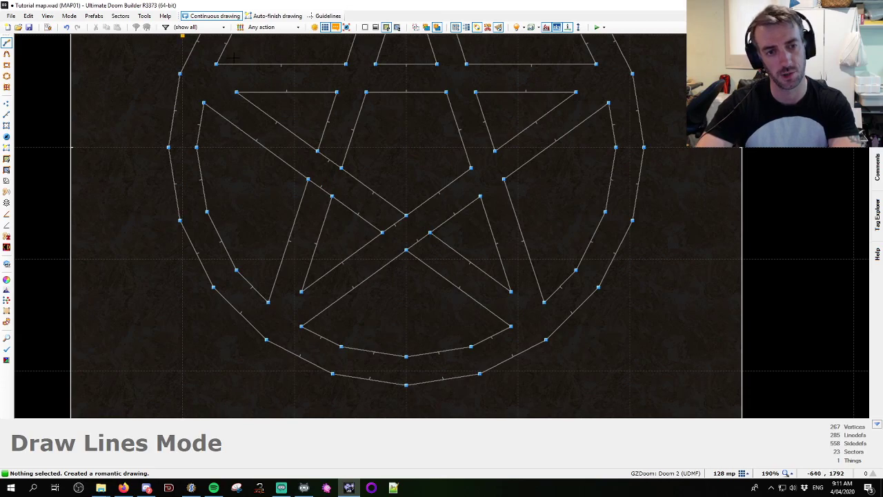
middle_click_drag(234, 58, 247, 165)
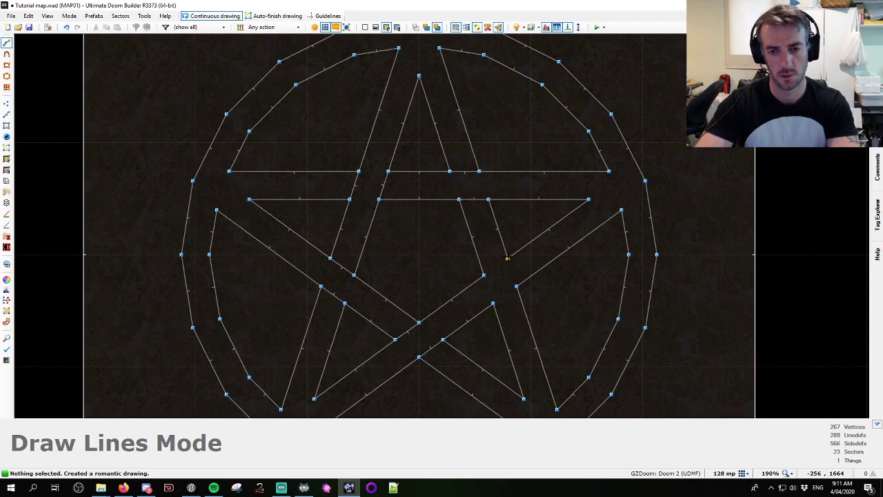
scroll(487, 279, "down", 6)
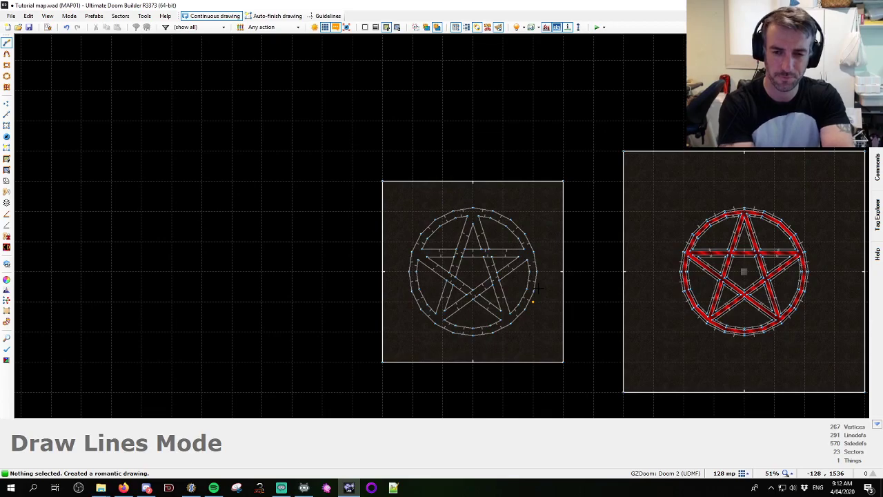
scroll(538, 288, "up", 6)
Align a 32 grid to the star's upper-right horizontal linedef and draw a line extending it eastward past the outer circle
key("l")
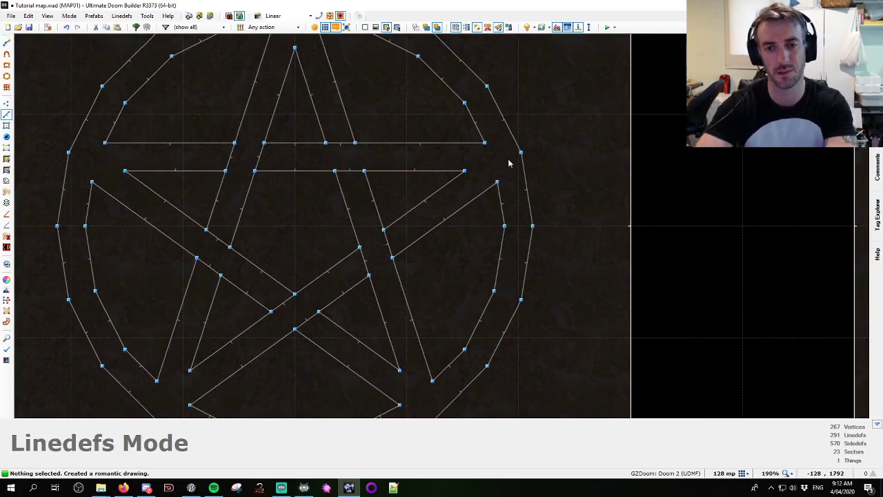
left_click(456, 143)
key("d")
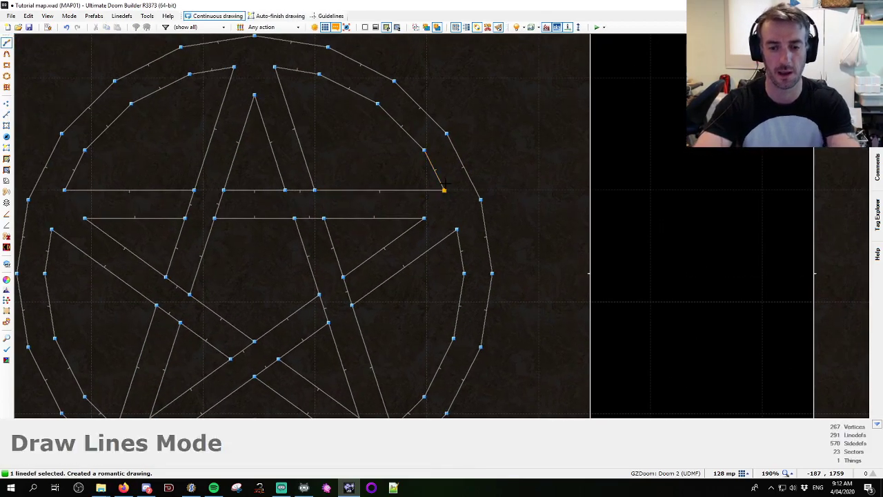
scroll(445, 182, "up", 3)
scroll(446, 183, "down", 5)
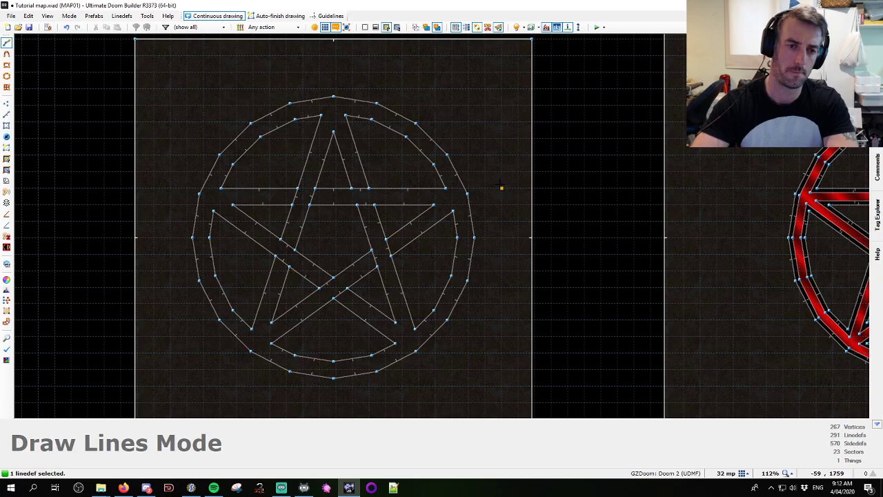
scroll(494, 184, "up", 3)
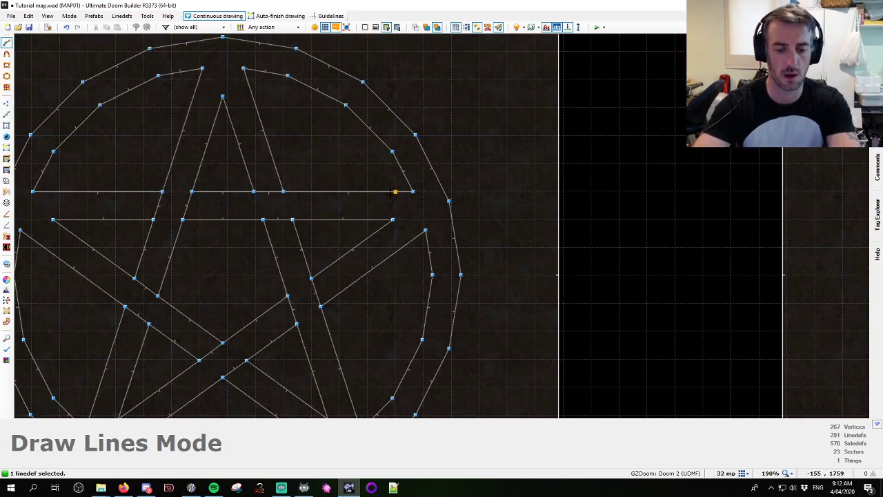
key("Escape")
scroll(412, 192, "up", 3)
key("d")
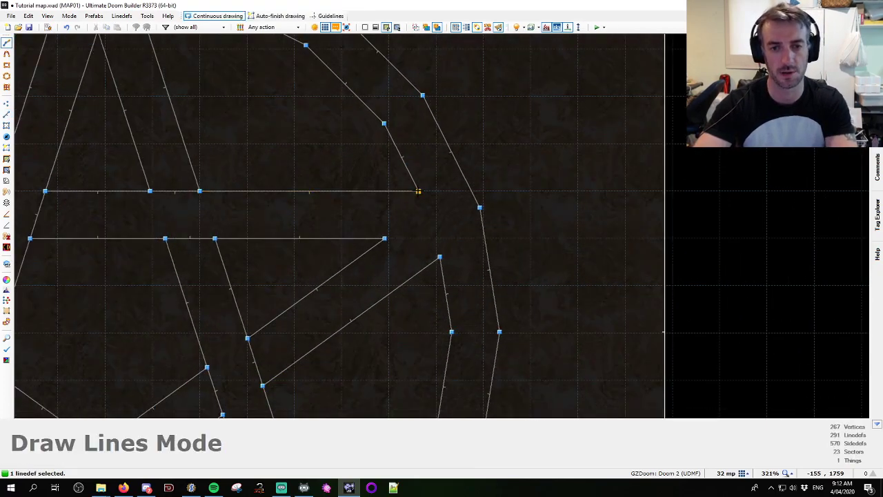
right_click(579, 198)
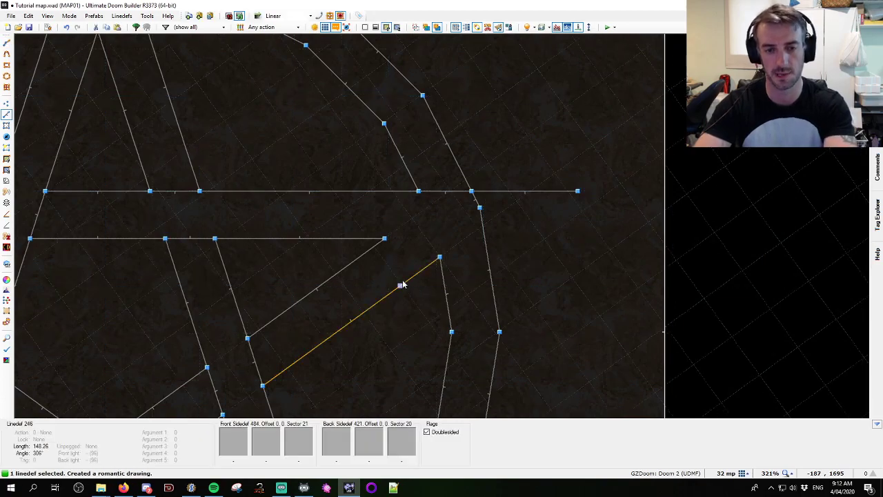
Extend the east arm's lower diagonal edge by 75 to meet the horizontal line, close the tip's inner side, and delete the leftover linedef
key("d")
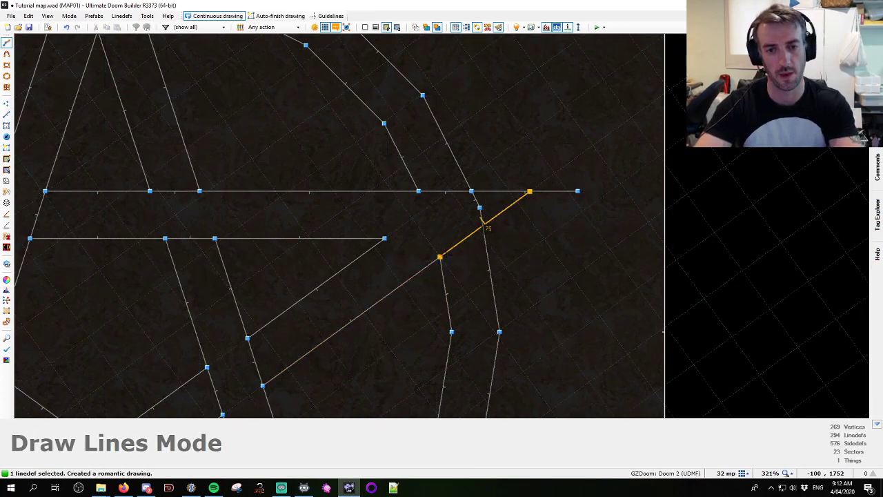
key("s")
left_click(452, 214)
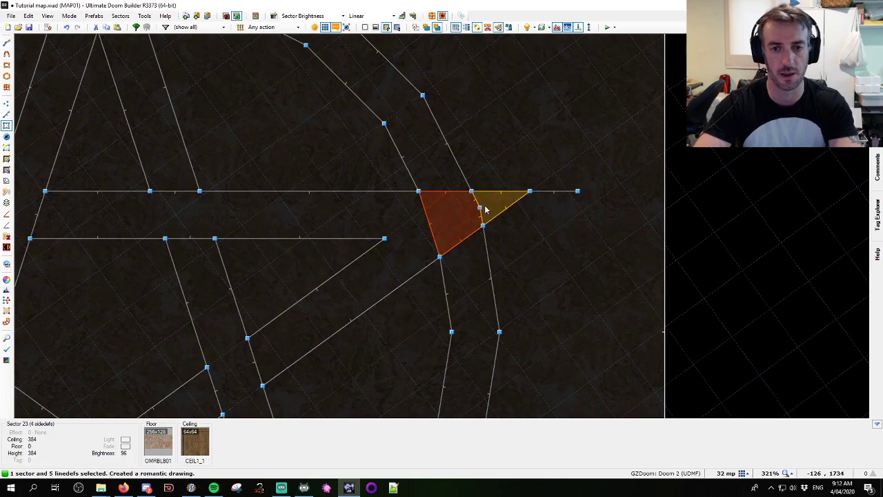
left_click(489, 206)
key("c")
key("l")
key("Delete")
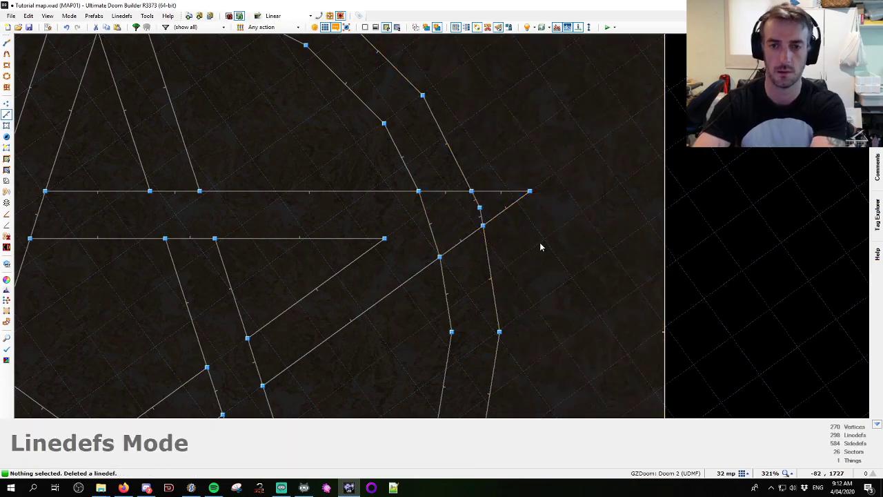
Merge the two sectors inside the east point of the star into one triangular tip
key("s")
left_click(472, 219)
left_click(495, 210)
key("shift+j")
Copy the triangular tip, paste it rotated 72 degrees, and place it on the star's top point
scroll(455, 222, "down", 4)
key("ctrl+c")
middle_click_drag(443, 319, 451, 226)
key("ctrl+v")
mouse_move(878, 299)
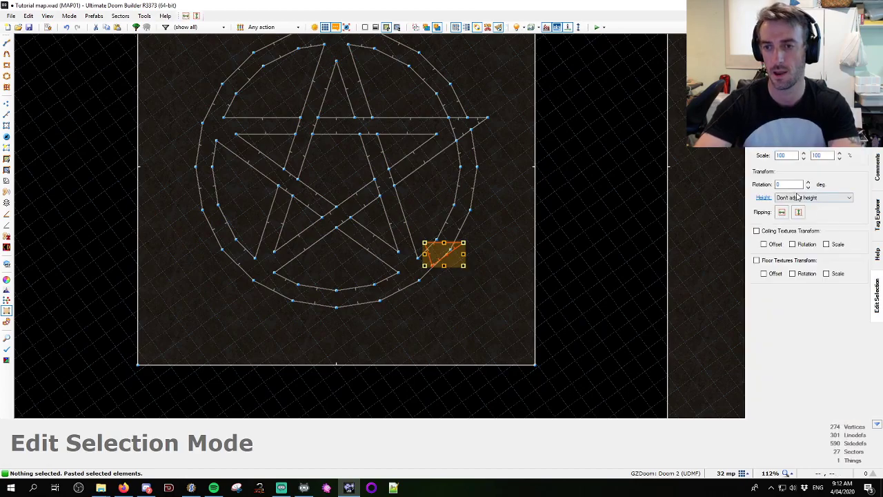
key("Return")
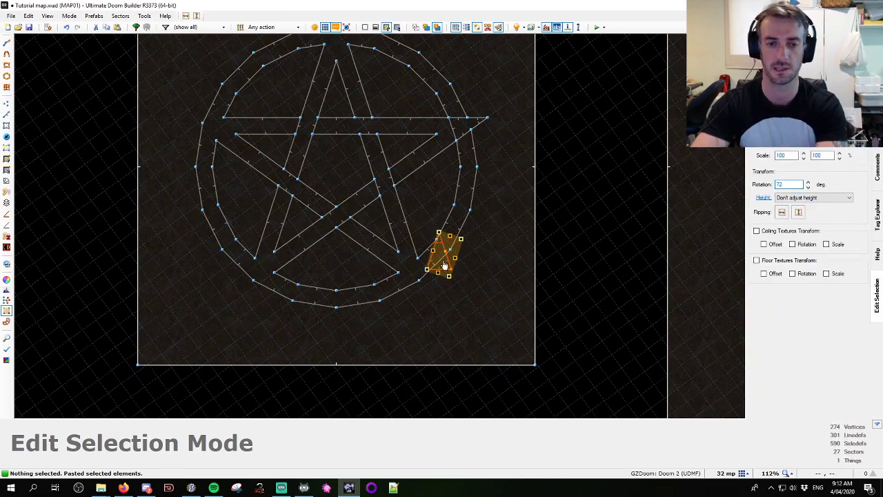
left_click_drag(443, 267, 364, 207)
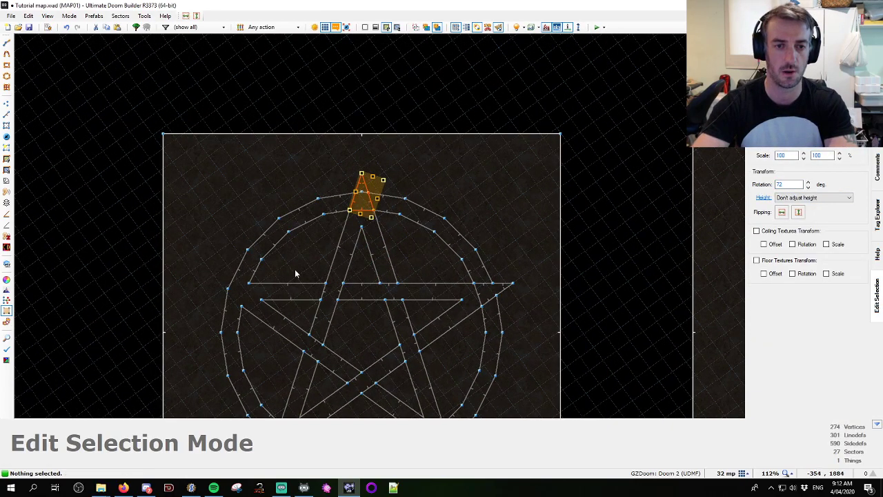
key("Return")
Paste another tip rotated 144 degrees and place it on the star's west point
key("ctrl+v")
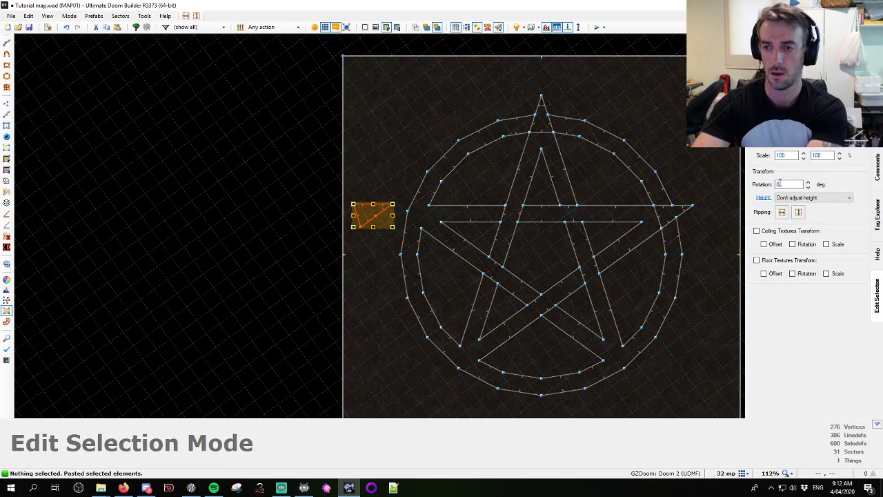
key("Return")
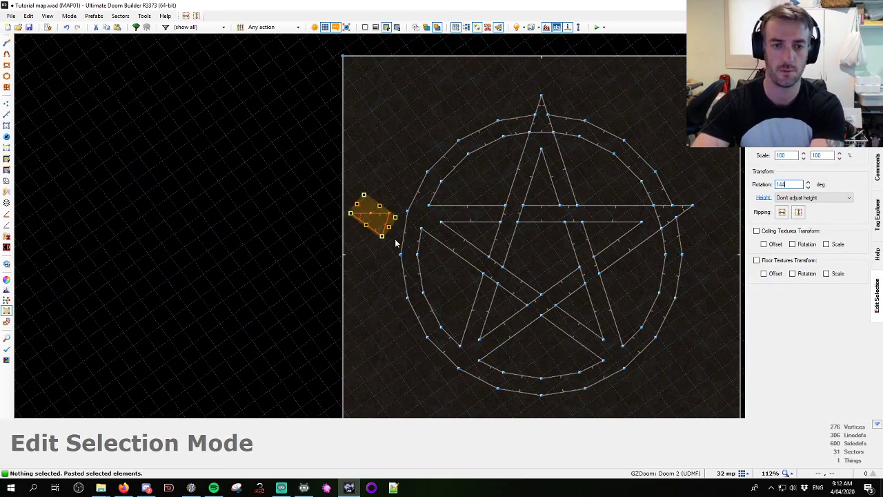
key("Return")
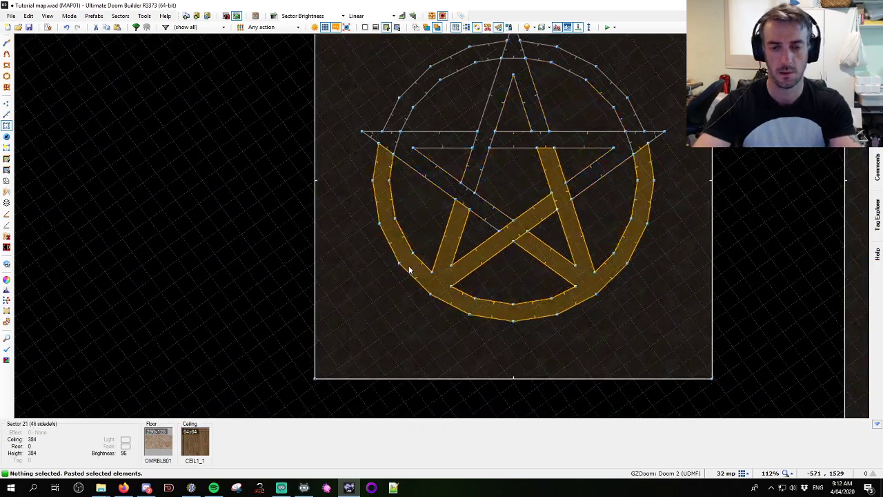
Paste another tip, rotate it to point southwest, and place it on the star's lower-left point
key("ctrl+v")
mouse_move(876, 297)
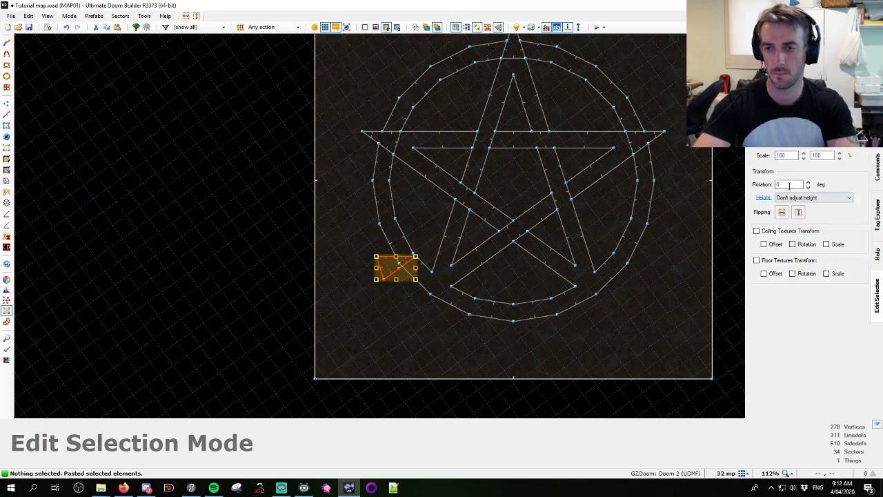
type("44")
left_click_drag(416, 269, 432, 276)
key("Return")
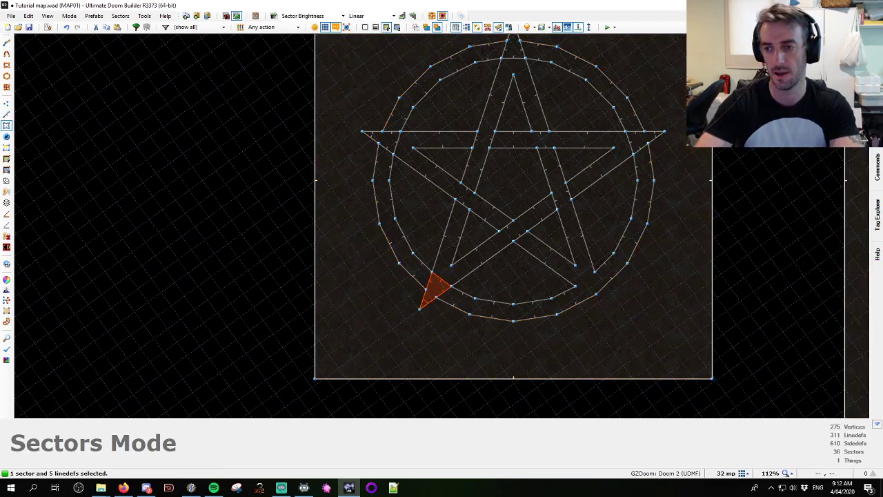
Paste another tip rotated -72 degrees, place it on the star's lower-right point, and clear the selection
mouse_move(811, 235)
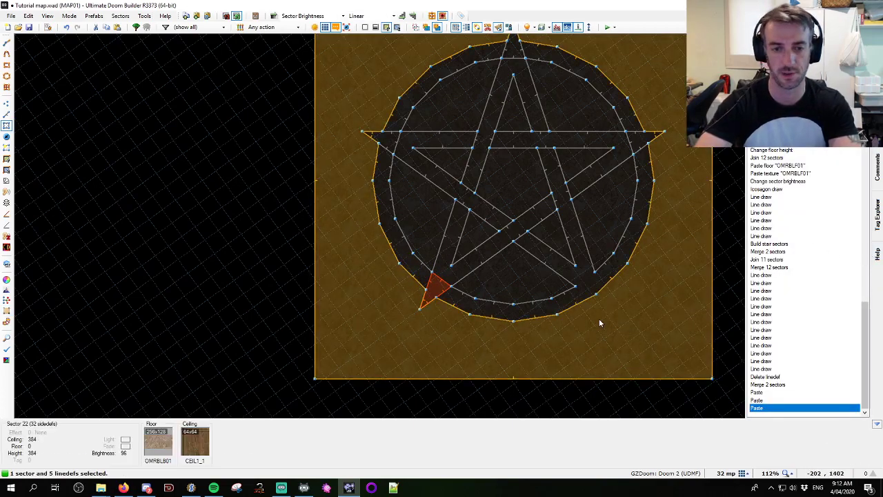
left_click(621, 309)
key("ctrl+v")
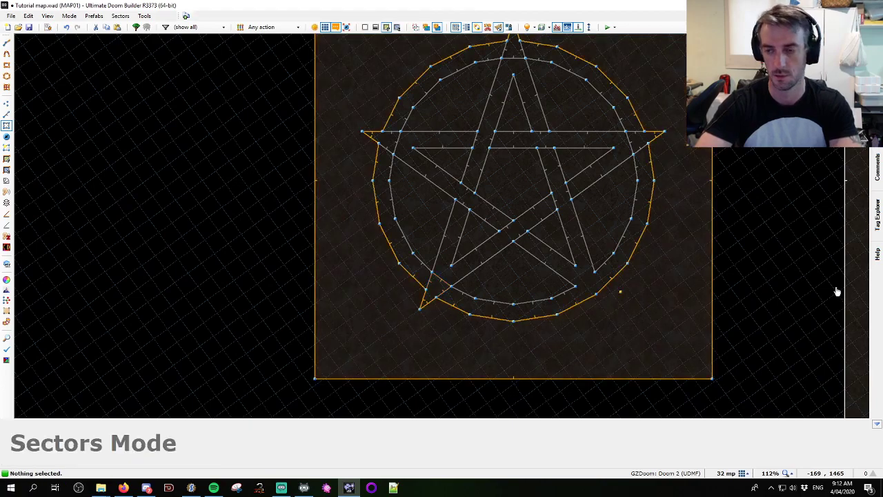
type("-72")
left_click_drag(608, 288, 581, 290)
left_click(656, 276)
middle_click_drag(656, 276, 568, 285)
key("c")
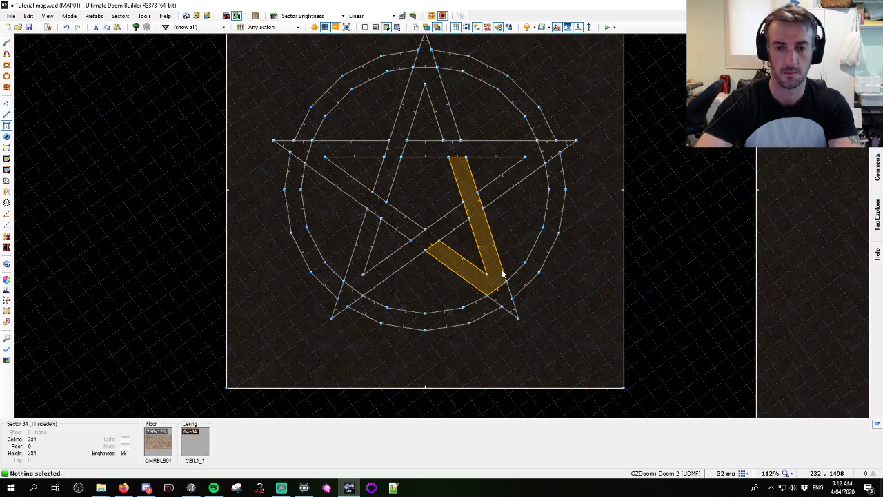
left_click(500, 276)
left_click(509, 304)
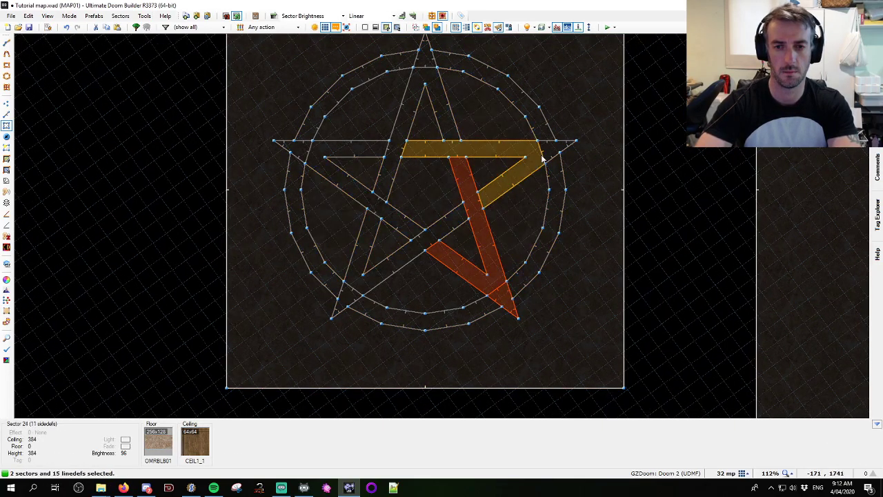
key("c")
Merge the star's east arm sector with its triangular tip
left_click(540, 157)
left_click(549, 158)
key("shift+j")
Merge the star's lower-right arm sector with its triangular tip, and the west arm sector with its tip
left_click(486, 287)
left_click(497, 306)
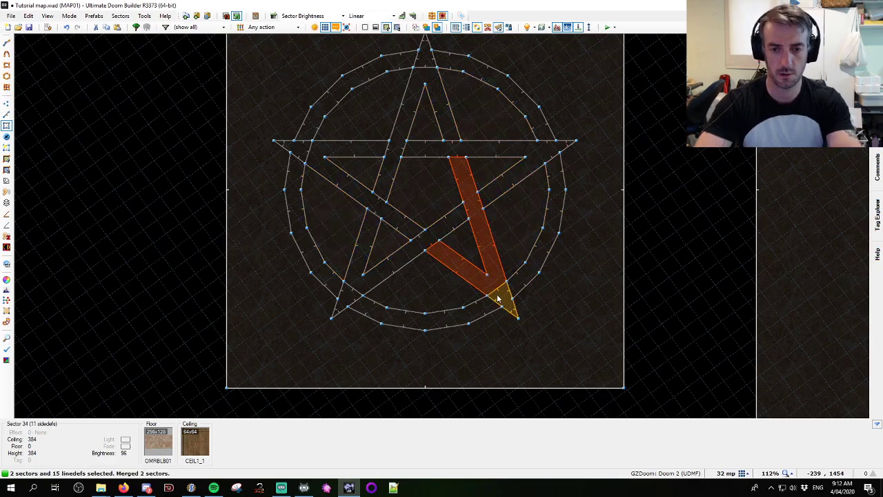
key("shift+j")
left_click(320, 172)
left_click(306, 162)
key("shift+j")
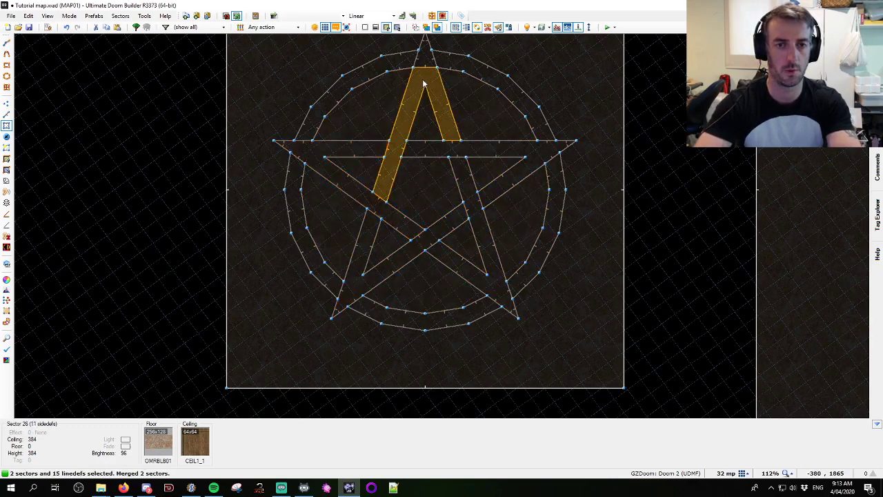
Run the Stair Sector Builder on all five ring segments and five star arms with a sector depth of 8
scroll(407, 139, "down", 4)
scroll(419, 147, "up", 3)
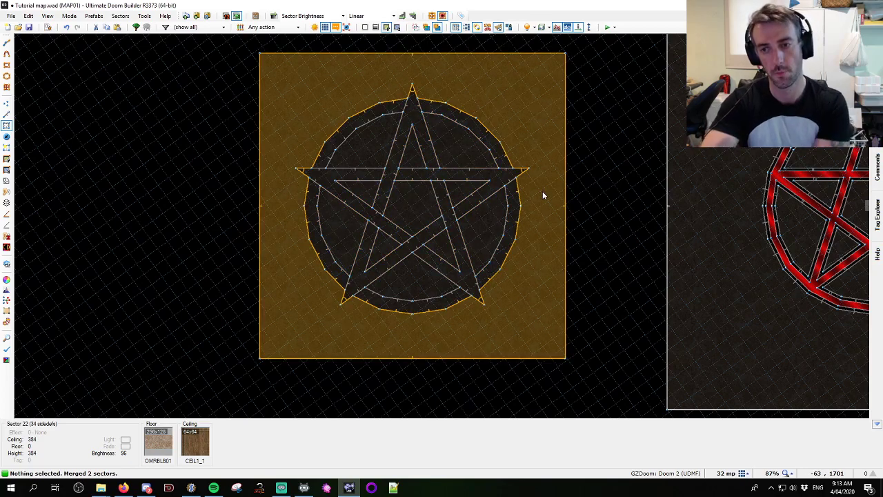
left_click(444, 119)
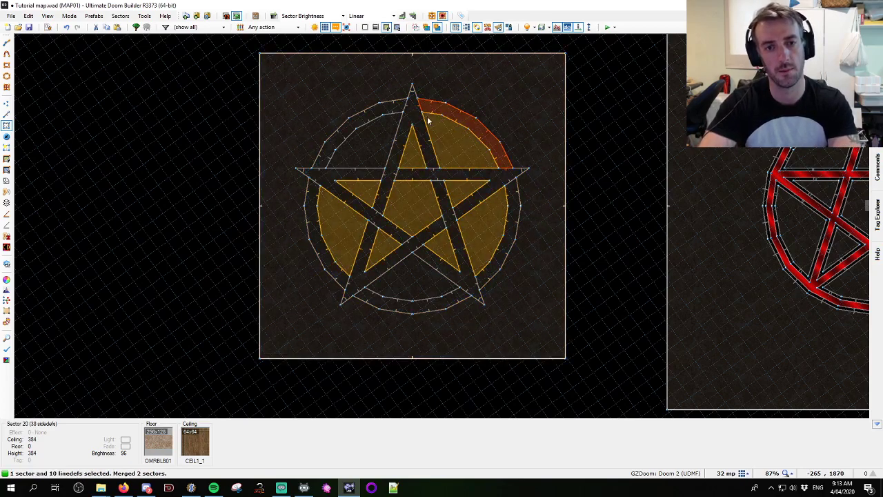
left_click(365, 119)
left_click(349, 178)
left_click(389, 176)
left_click(416, 177)
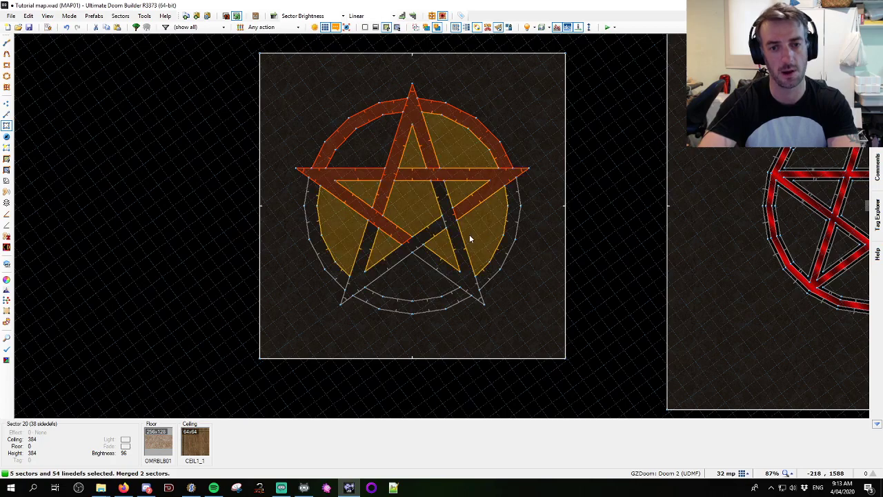
left_click(454, 233)
left_click(428, 233)
left_click(515, 224)
left_click(326, 263)
left_click(404, 305)
key("alt+s")
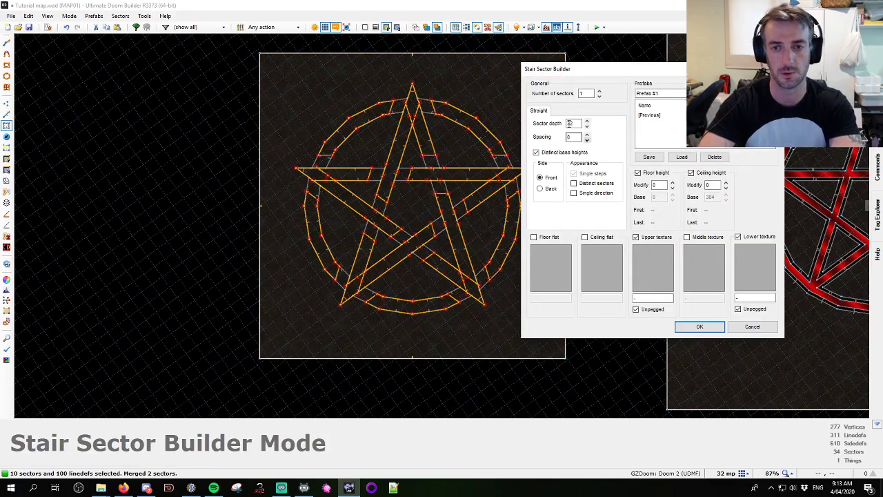
type("8")
scroll(440, 154, "up", 3)
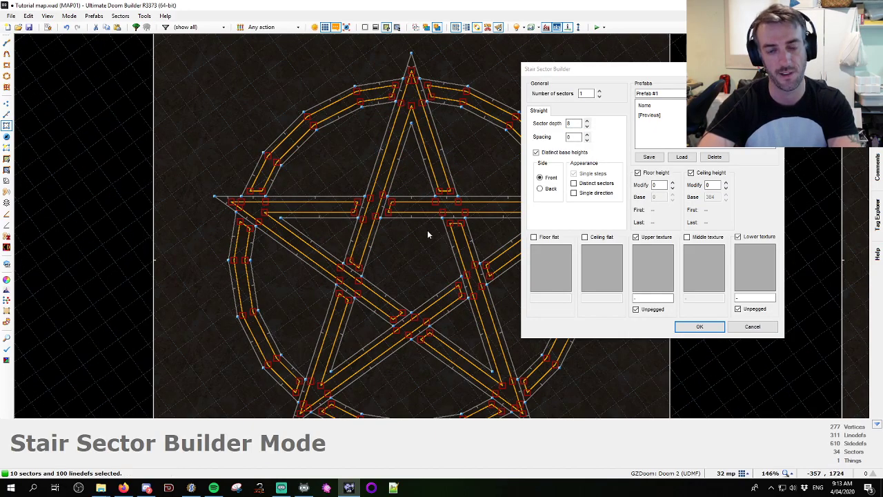
scroll(407, 222, "down", 5)
left_click(699, 327)
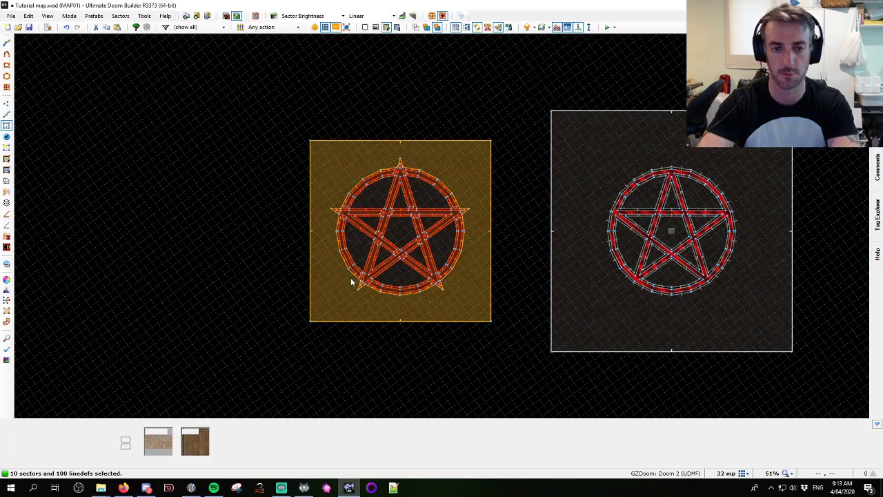
Clear the selection and join the three separate background sectors inside the ring into one sector
key("c")
scroll(356, 275, "up", 3)
left_click(367, 219)
left_click(384, 152)
left_click(409, 266)
key("j")
Join the ten inner strip sectors of the ring and star arms into one sector
scroll(364, 267, "up", 1)
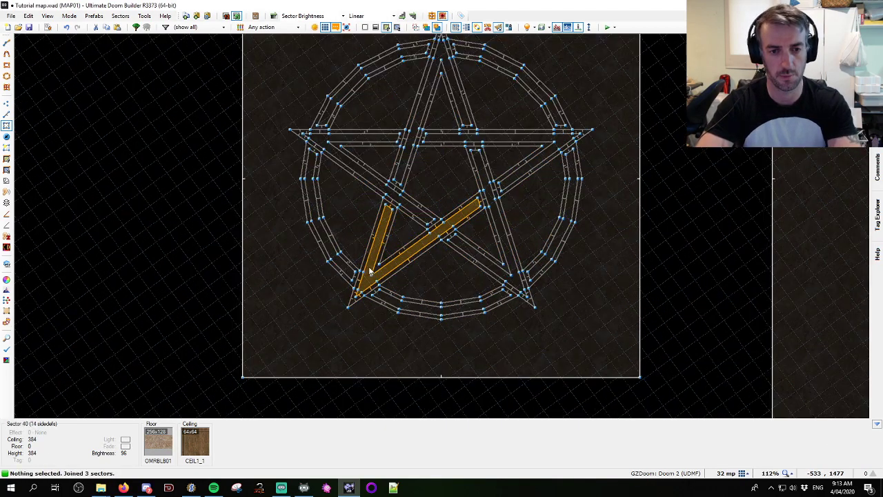
left_click(366, 260)
left_click(423, 136)
left_click(365, 141)
left_click(469, 141)
left_click(504, 266)
left_click(495, 298)
left_click(538, 277)
left_click(338, 265)
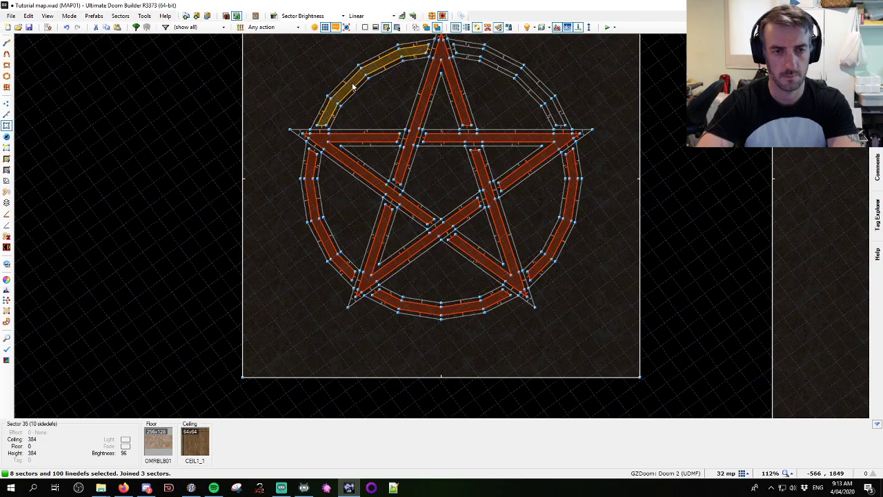
left_click(351, 86)
left_click(505, 67)
key("j")
Merge the ten border sectors surrounding the ring and star strips into a single sector
scroll(506, 67, "down", 2)
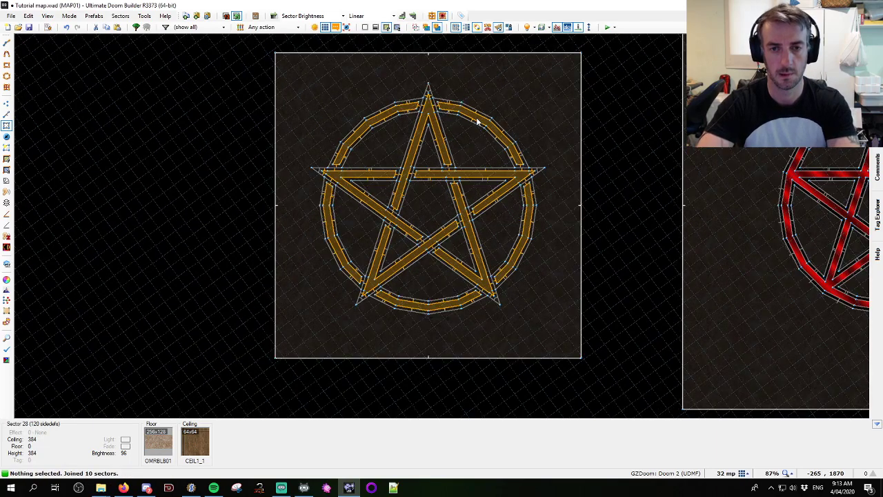
left_click_drag(280, 64, 590, 384)
scroll(496, 288, "up", 4)
left_click(501, 277)
left_click(496, 260)
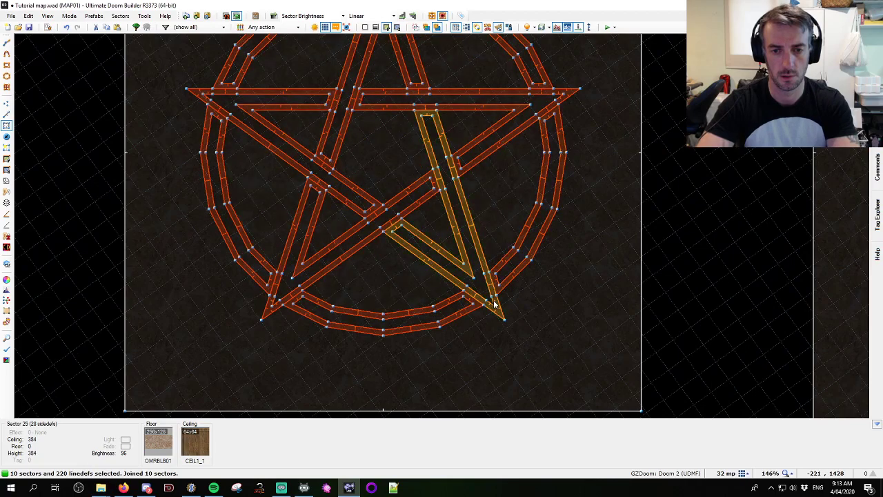
key("shift+j")
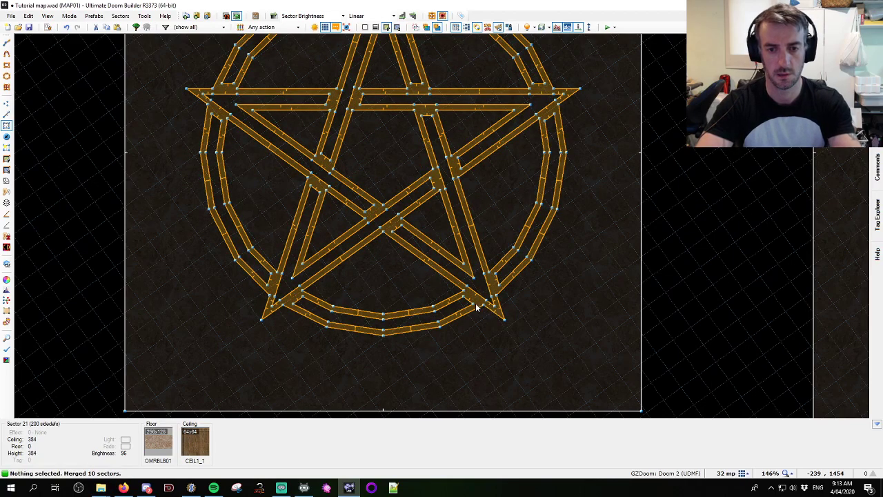
In Vertices mode, delete the two leftover vertices on the star's lower-right point where it crosses the ring
key("v")
scroll(476, 308, "up", 4)
left_click(512, 298)
left_click(496, 249)
key("Delete")
Delete the leftover vertices along the inner strip at the star's bottom-centre crossing
middle_click_drag(303, 214, 525, 363)
left_click(530, 267)
left_click(490, 296)
key("Delete")
left_click(503, 257)
left_click(462, 287)
key("Delete")
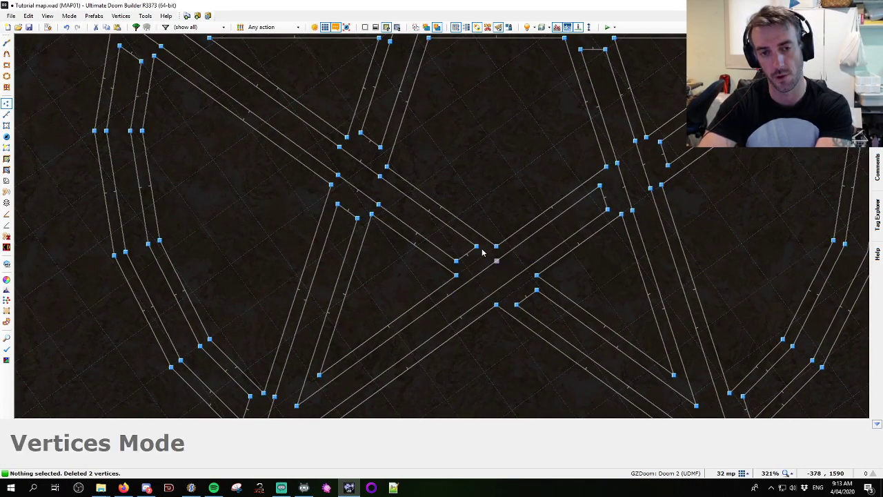
Delete the leftover strip vertices at the star's left and right side crossings
left_click(380, 177)
key("Delete")
left_click(340, 148)
key("Delete")
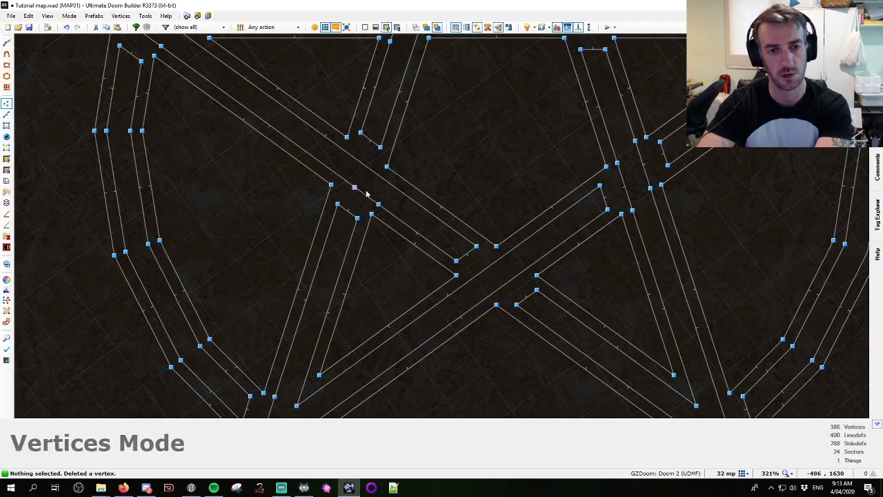
middle_click_drag(621, 166, 541, 196)
left_click(539, 193)
left_click(553, 240)
left_click(556, 171)
key("Delete")
Delete the leftover vertices on the star's east point and on its top point where they cross the ring
middle_click_drag(795, 43, 619, 184)
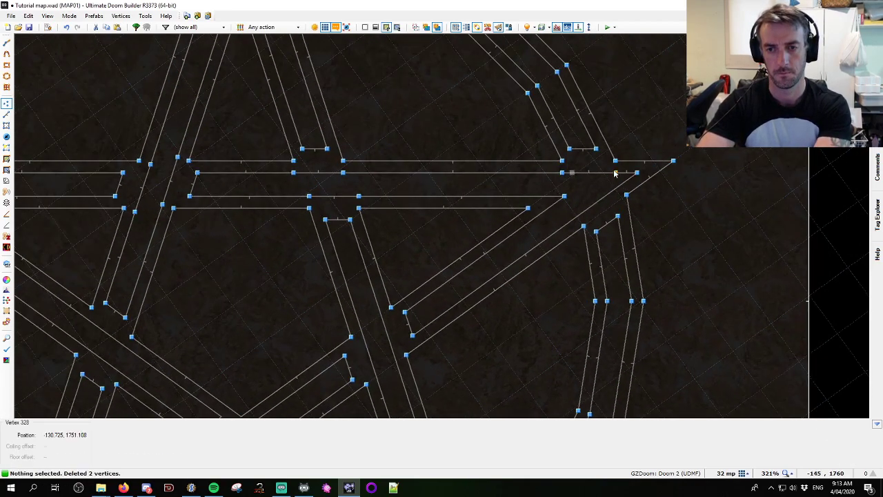
left_click(616, 173)
left_click(563, 174)
key("Delete")
middle_click_drag(386, 49, 502, 297)
left_click(365, 156)
left_click(378, 205)
key("Delete")
left_click(351, 155)
left_click(333, 205)
key("Delete")
Delete the leftover vertices on both edges of the star's west point
middle_click_drag(190, 323, 519, 136)
left_click(312, 237)
left_click(364, 239)
key("Delete")
left_click(309, 251)
left_click(350, 282)
key("Delete")
Delete the leftover vertices on both edges of the star's lower-left point
middle_click_drag(422, 400, 396, 148)
middle_click_drag(438, 363, 420, 232)
left_click(420, 246)
left_click(404, 298)
key("Delete")
left_click(458, 273)
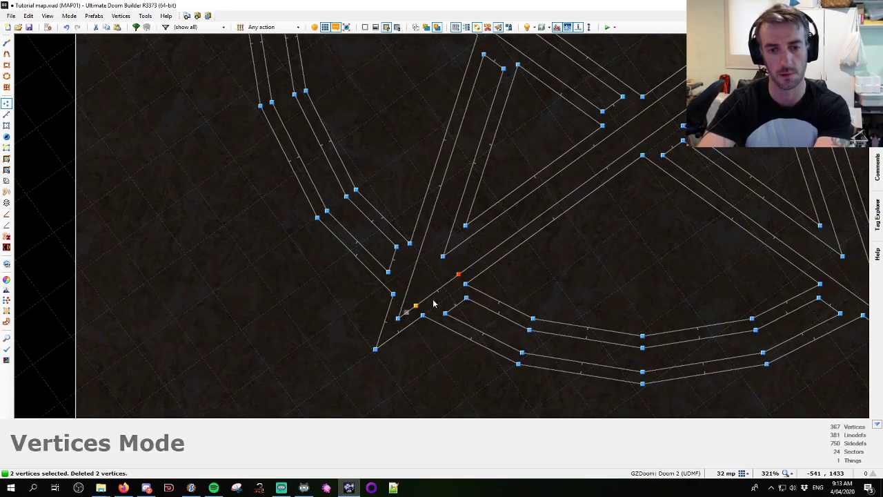
Delete the leftover vertices around the star's two upper crossings and where its upper right arm meets the horizontal bar
scroll(426, 303, "down", 5)
scroll(457, 187, "up", 2)
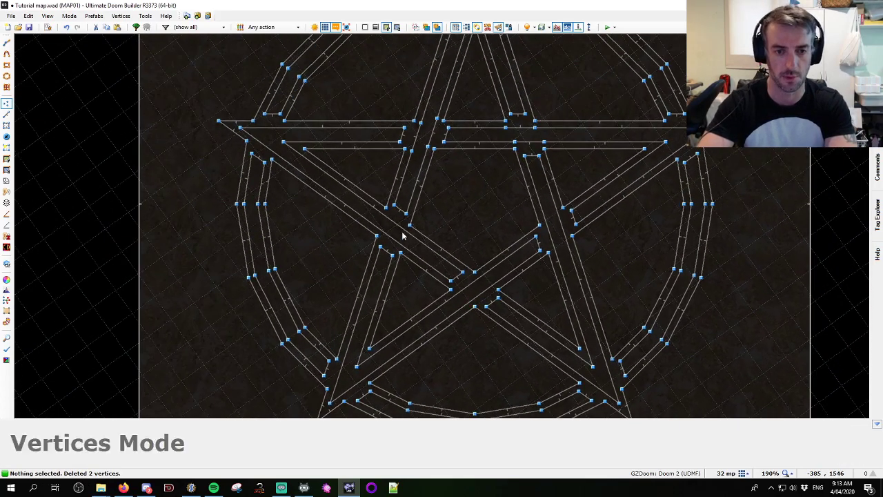
scroll(429, 171, "up", 3)
left_click(408, 127)
key("Delete")
left_click(443, 120)
left_click(425, 181)
left_click(594, 139)
left_click(659, 140)
key("Delete")
left_click(615, 171)
left_click(680, 170)
key("Delete")
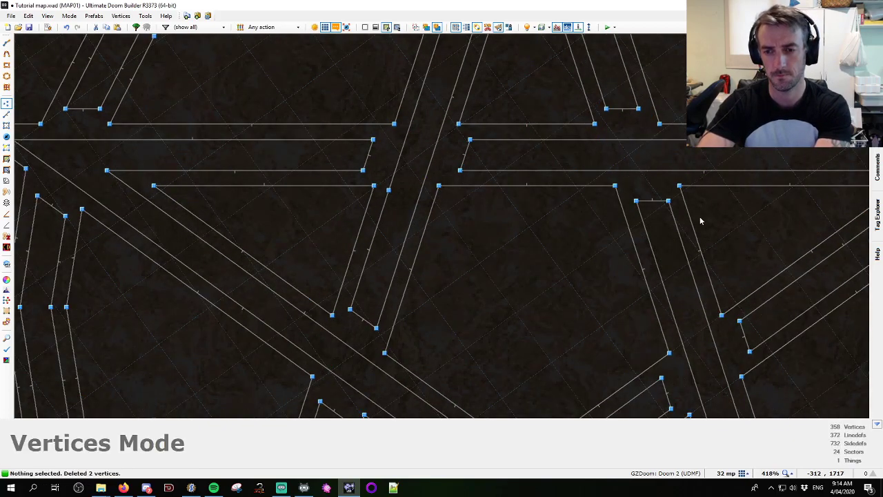
In the 3D visual mode, set the floor texture of the pentagram's border sector to OMRBLF01
scroll(700, 221, "down", 5)
key("q")
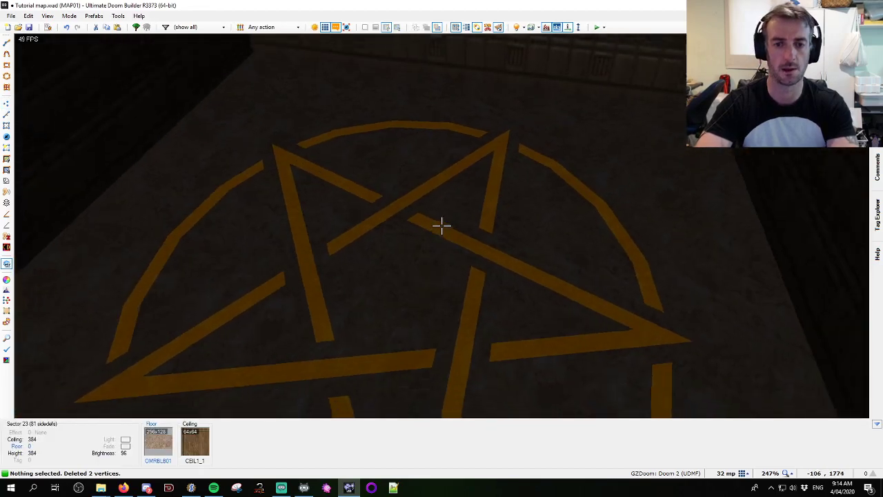
key("w")
key("s")
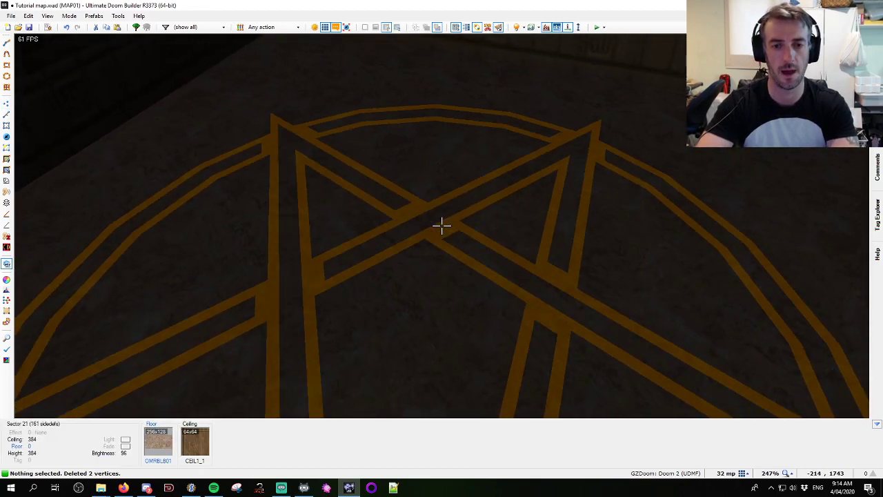
right_click(441, 226)
left_click(454, 281)
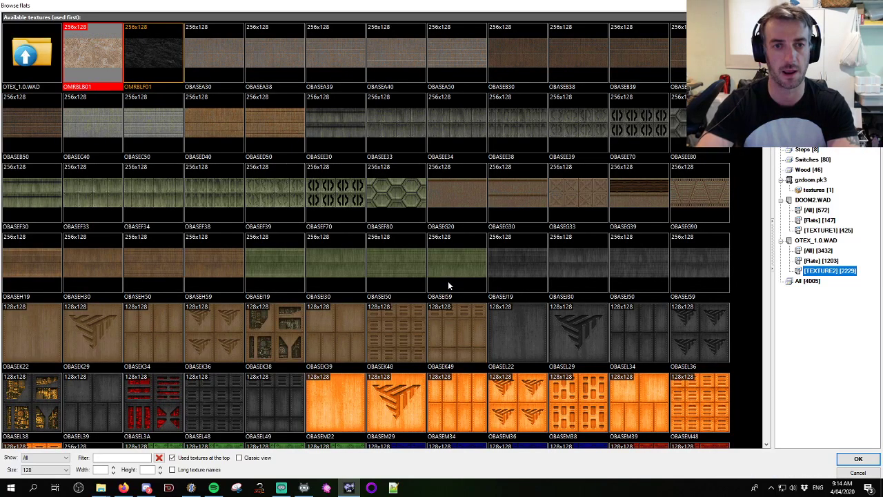
double_click(138, 69)
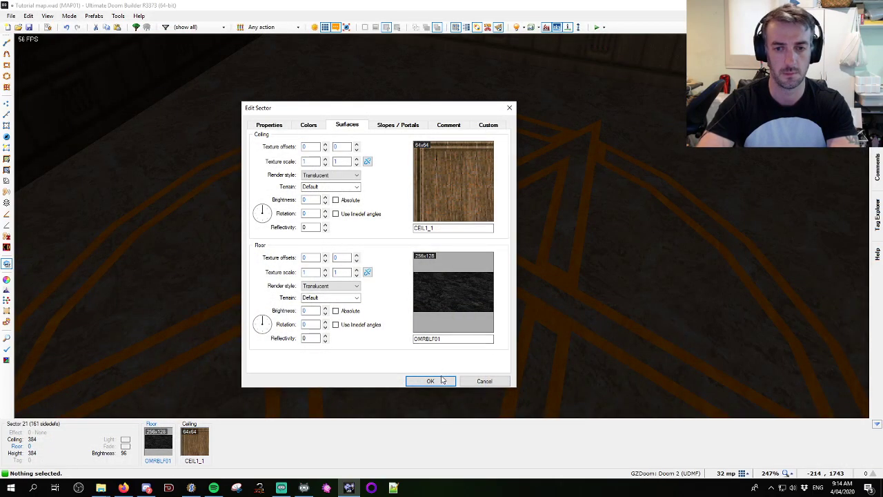
left_click(429, 381)
Set the floor texture of the pentagram's inner strip sector to OFADEA01 and raise the sector's brightness
right_click(441, 224)
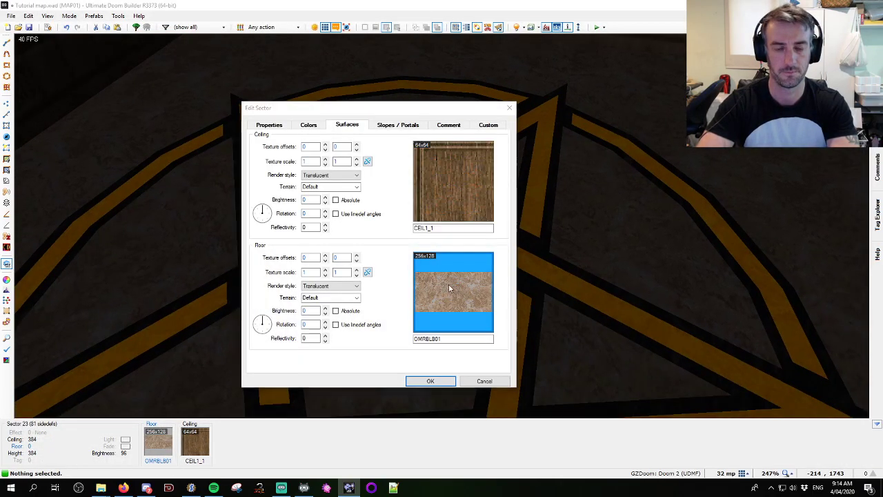
left_click(452, 290)
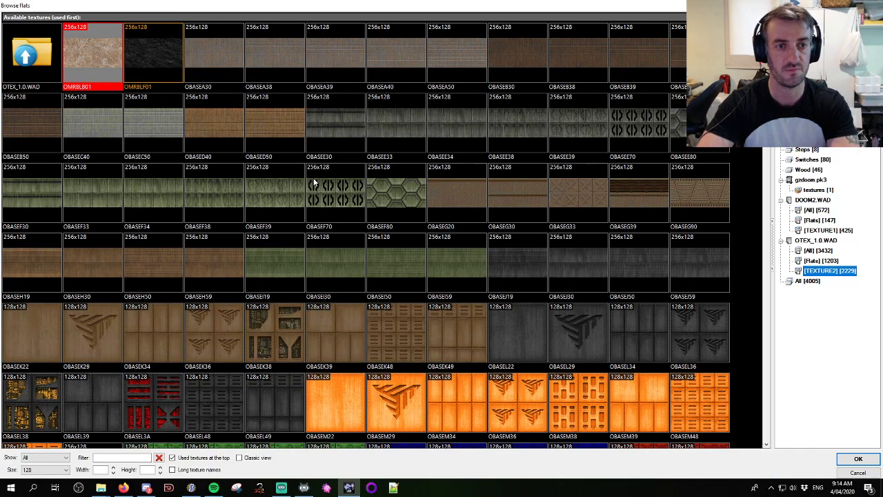
left_click(807, 280)
double_click(236, 52)
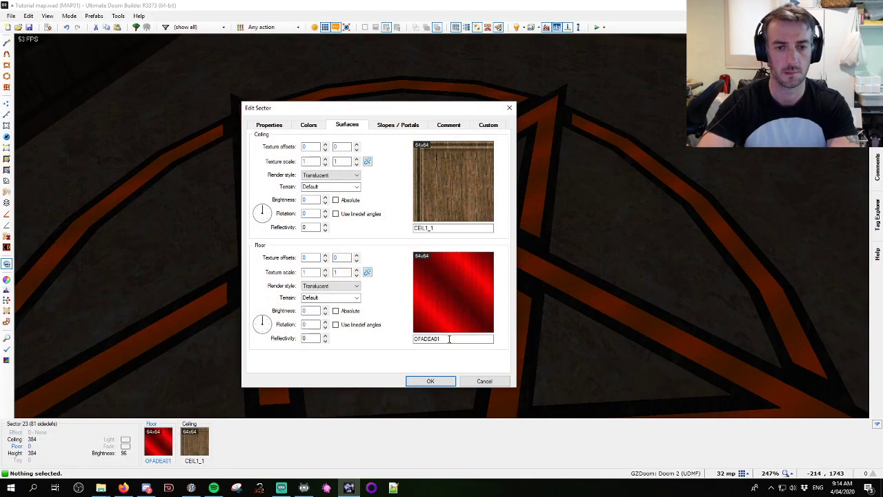
left_click(445, 382)
scroll(442, 226, "up", 10, "ctrl")
scroll(441, 225, "up", 10, "ctrl")
Turn off highlighting and examine the textured pentagram from several positions in the 3D view
key("d")
key("h")
key("w")
key("s")
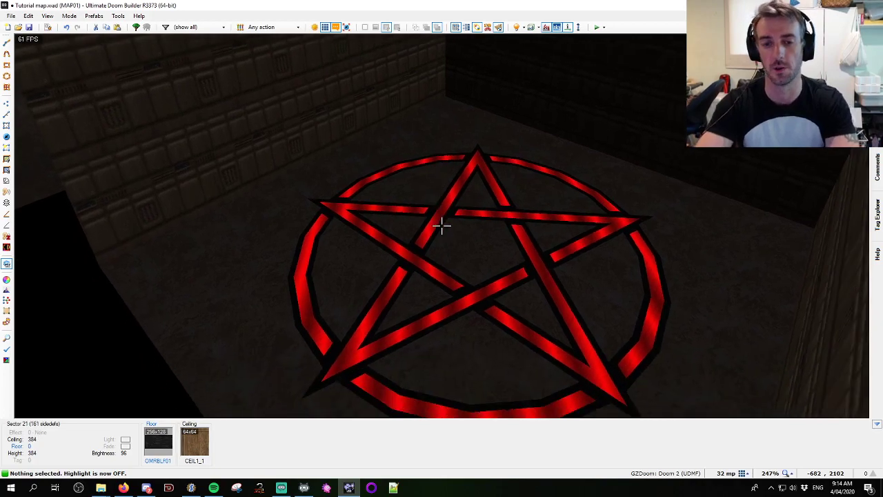
key("s")
key("d")
key("w")
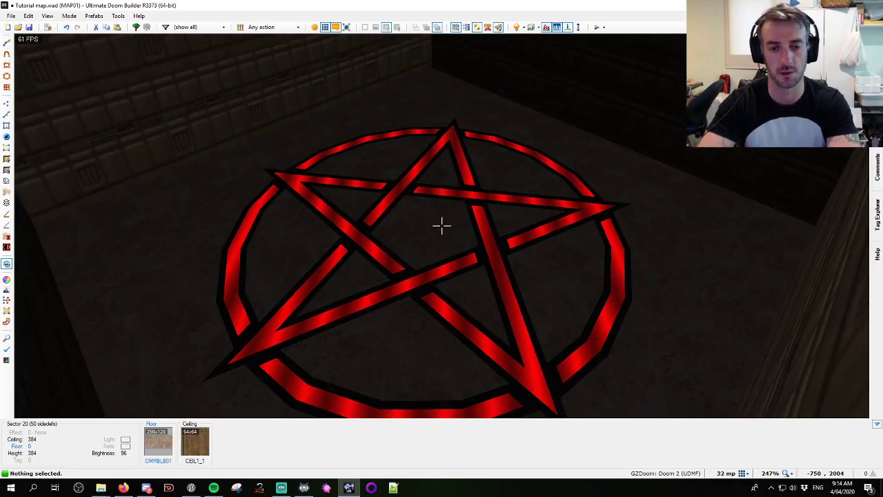
key("a")
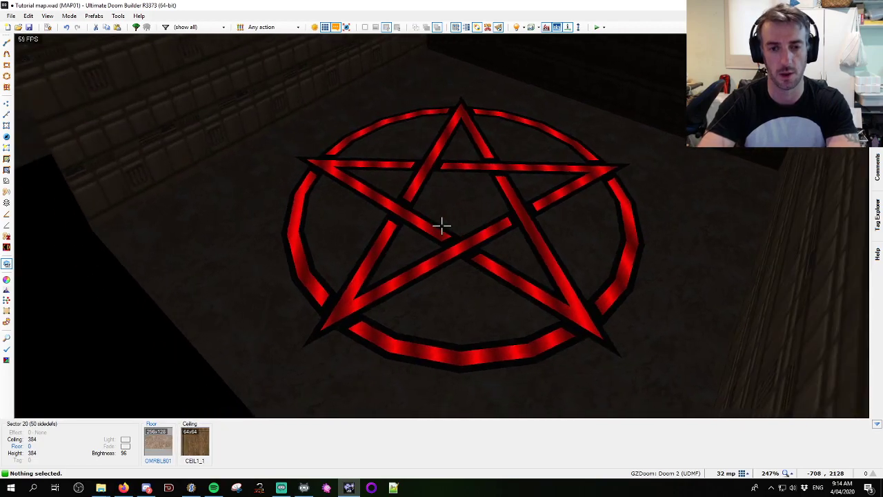
key("w")
key("s")
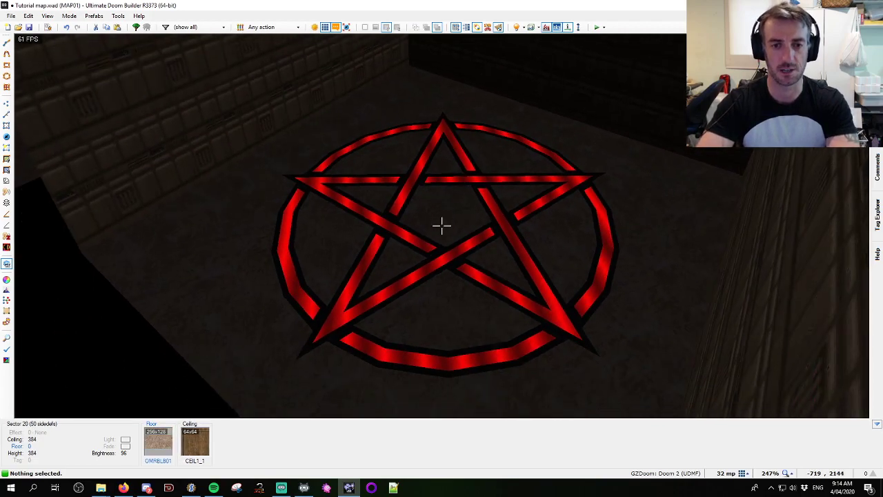
key("w")
key("s")
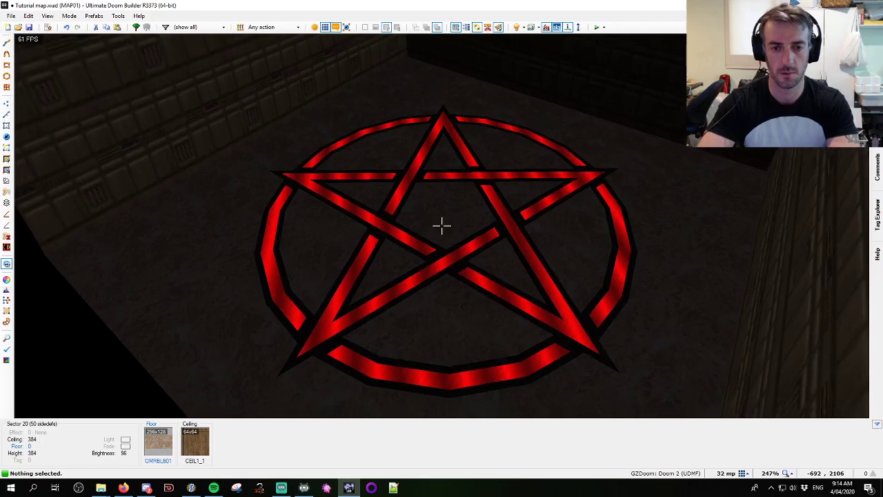
key("d")
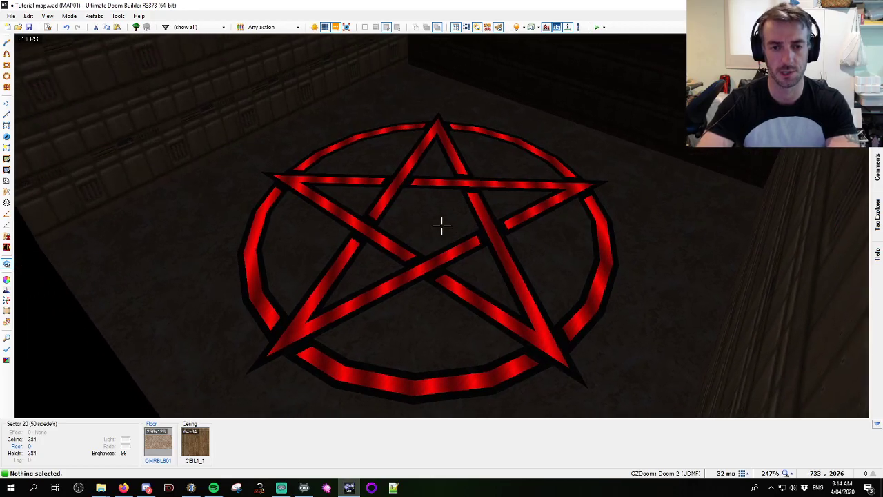
Return to the 2D map in Vertices mode and bring both pentagram rooms into view
key("v")
scroll(441, 224, "down", 6)
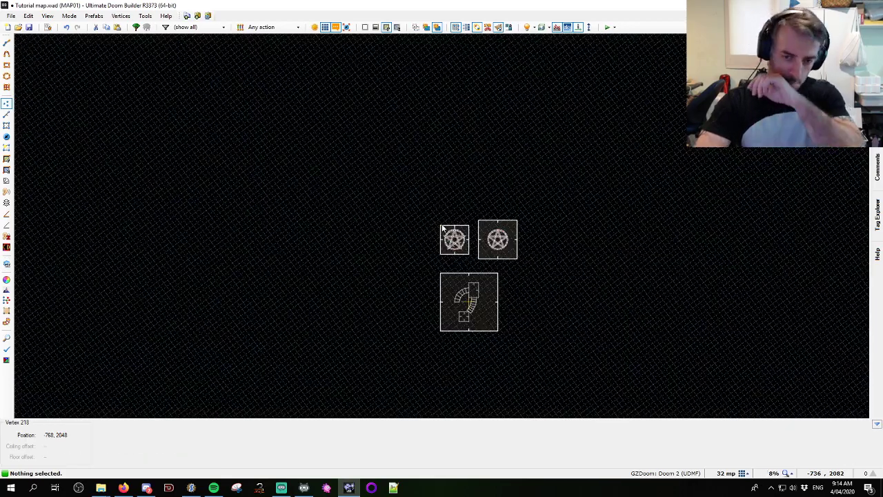
scroll(479, 261, "up", 5)
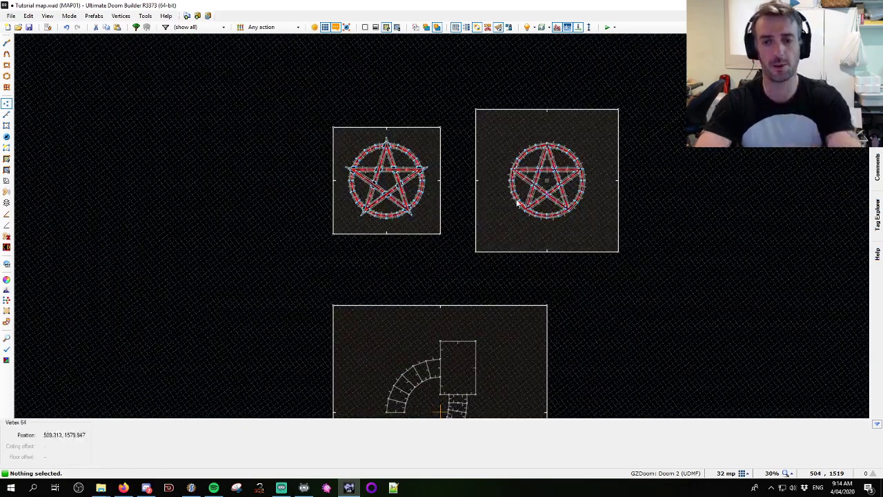
middle_click_drag(556, 178, 426, 220)
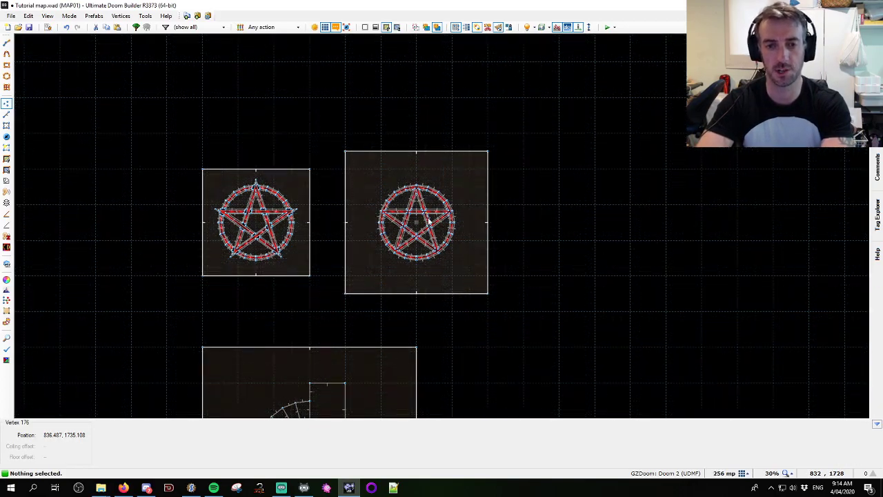
Draw a square room about 768 by 768 units beyond the two existing pentagram rooms
key("d")
scroll(377, 236, "up", 1)
left_click(369, 299)
left_click(368, 161)
left_click(508, 162)
left_click(508, 300)
left_click(368, 300)
With the grid size at 128, draw a 20-sided circle 512 units across centred in the new room
scroll(467, 277, "up", 2)
key("bracketright")
key("ctrl+alt+d")
left_click(495, 277)
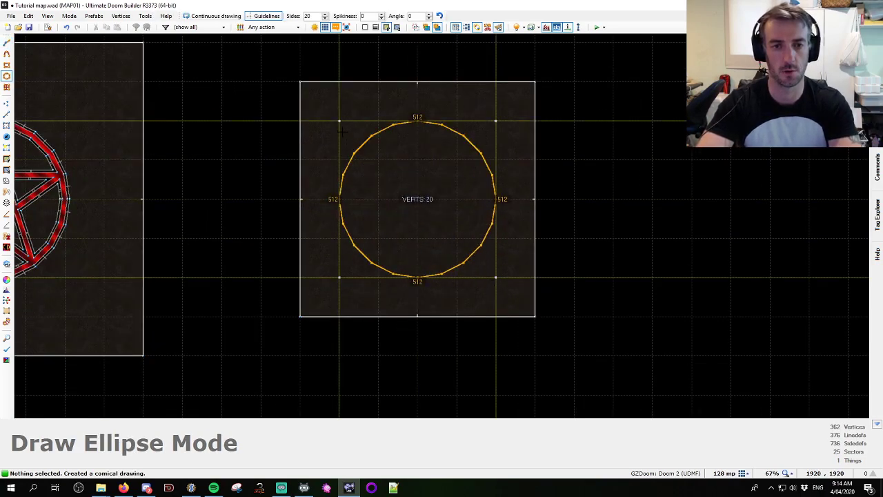
left_click(339, 121)
Draw a five-pointed star inside the new circle, connecting vertices on its outline in Draw Lines mode
scroll(377, 188, "up", 1)
key("s")
key("ctrl+d")
left_click(429, 101)
left_click(488, 284)
left_click(370, 284)
left_click(429, 100)
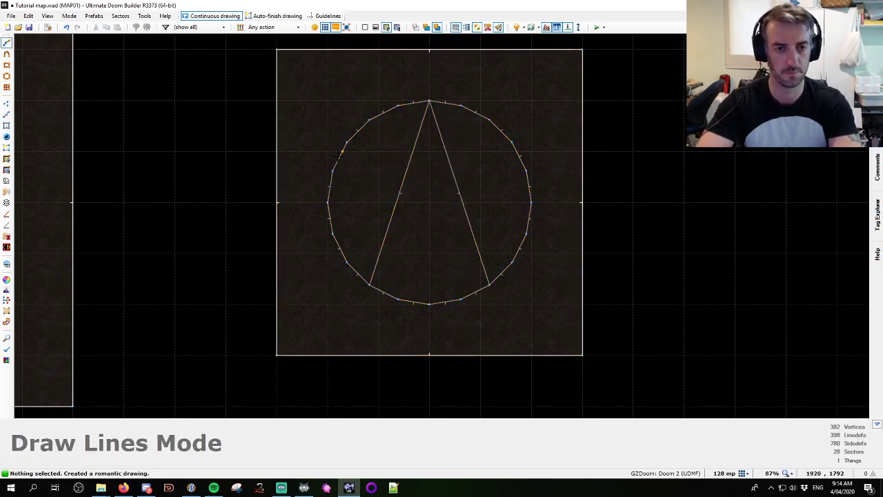
left_click(332, 171)
left_click(527, 171)
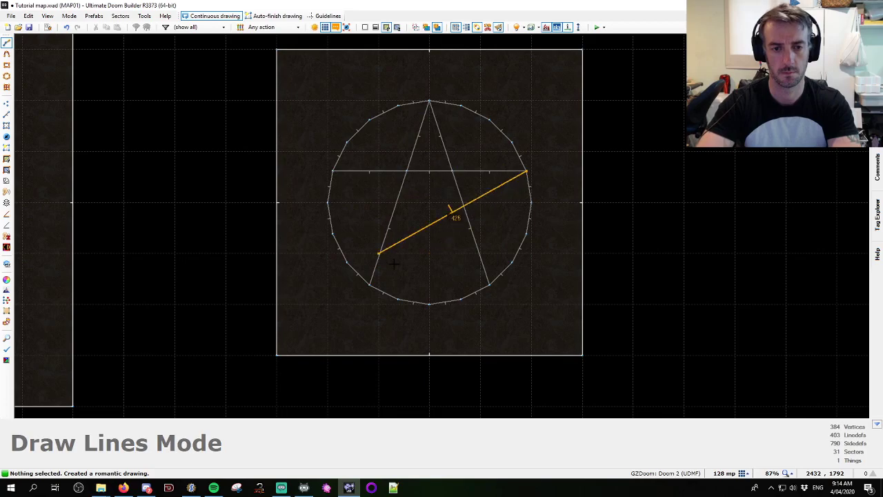
left_click(370, 284)
left_click(488, 284)
left_click(332, 171)
Select all sectors of the new pentagram room and outline them in the Stair Sector Builder with the [Previous] prefab
key("h")
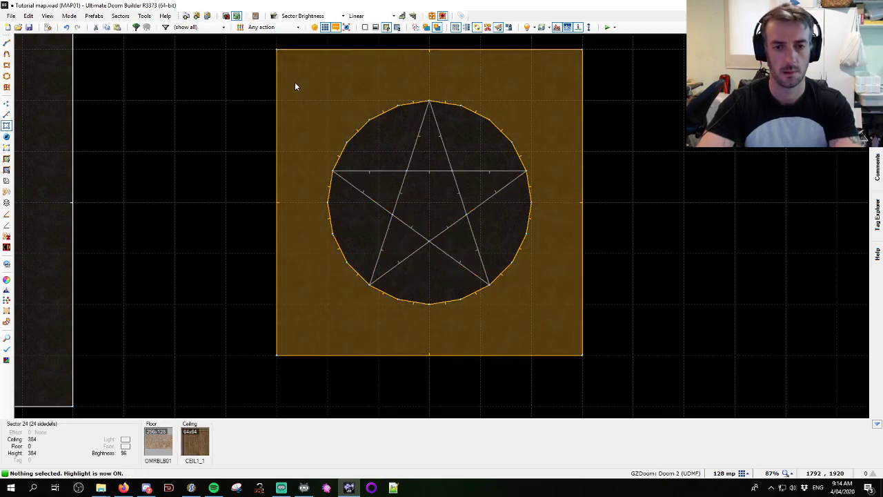
left_click_drag(296, 78, 544, 327)
key("ctrl+alt+s")
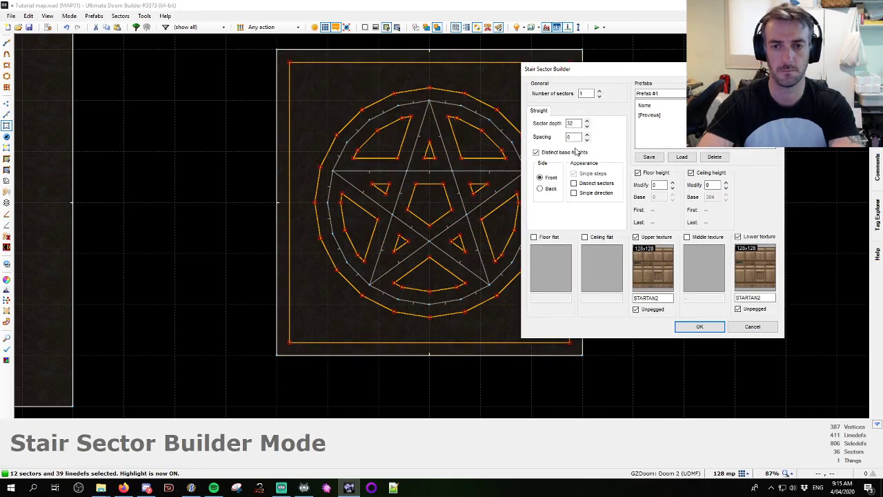
left_click(648, 115)
double_click(574, 122)
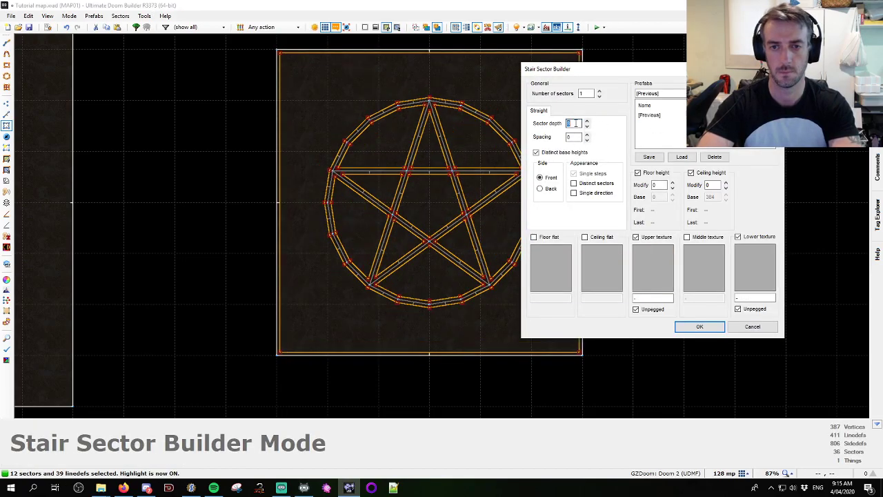
left_click(699, 326)
Join the sectors forming the new pentagram's strips and merge them to remove their shared centre lines
left_click(360, 232)
mouse_move(426, 204)
left_mouse_down()
mouse_move(395, 146)
mouse_move(449, 152)
mouse_move(469, 181)
mouse_move(455, 251)
mouse_move(432, 276)
mouse_move(401, 244)
left_mouse_up()
key("j")
left_click_drag(302, 81, 599, 405)
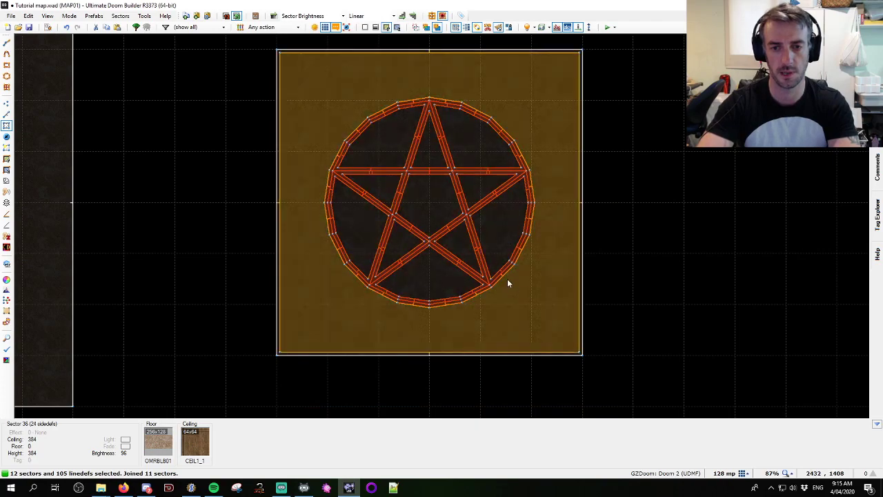
key("shift+j")
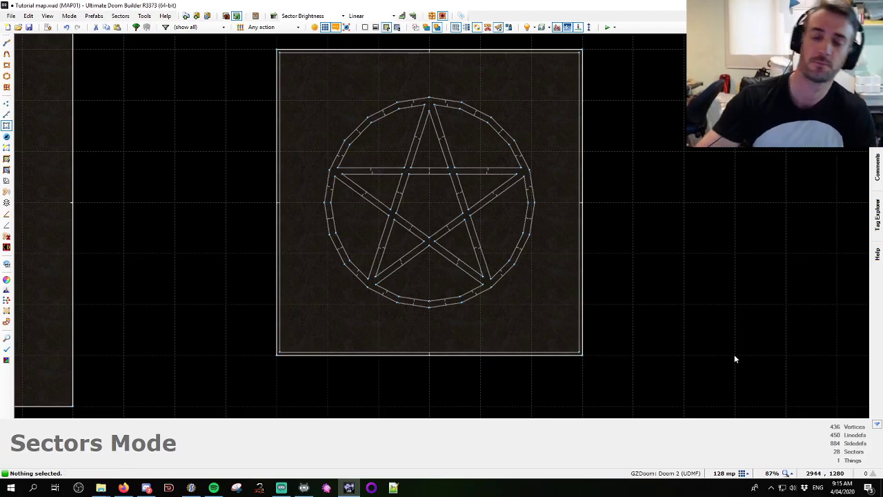
Survey the three pentagram rooms and the staircase room together in the 2D map
scroll(649, 139, "down", 7)
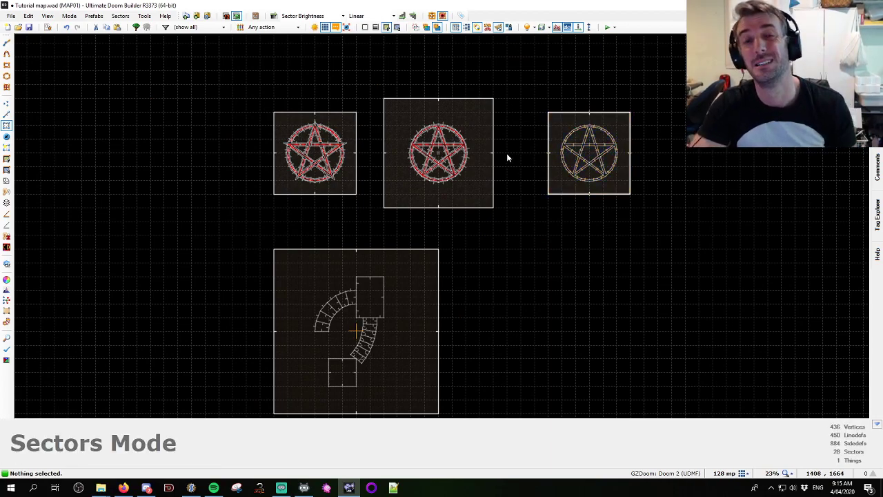
scroll(486, 183, "down", 5)
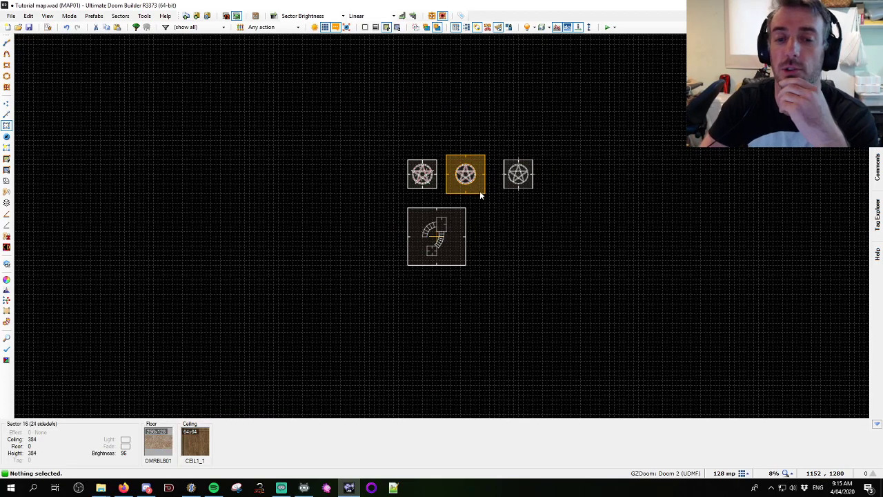
scroll(480, 193, "up", 6)
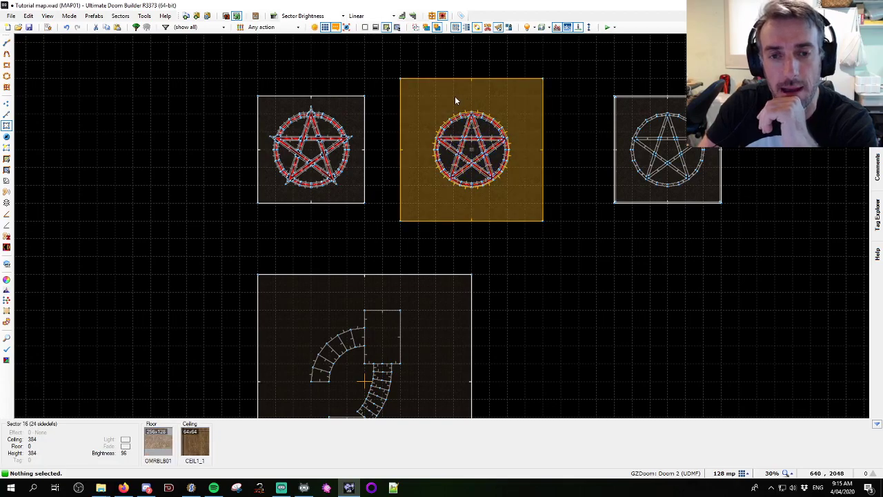
scroll(455, 101, "up", 1)
scroll(454, 101, "down", 2)
scroll(454, 100, "up", 2)
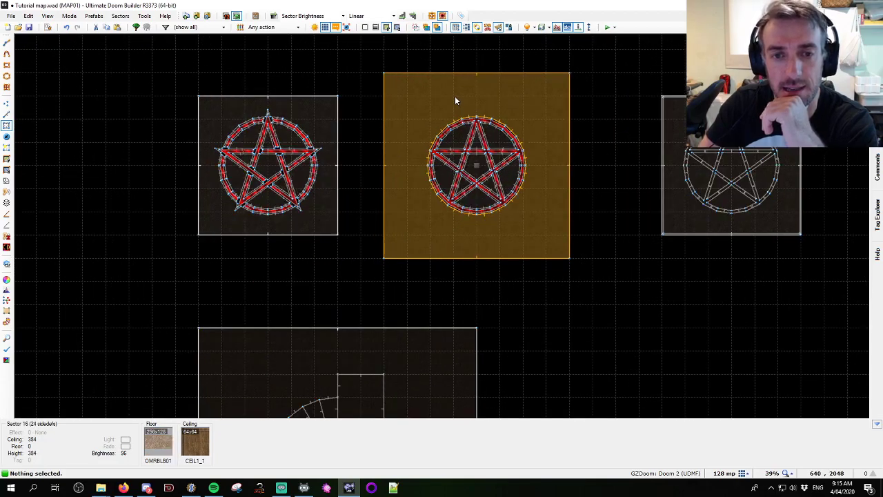
scroll(455, 101, "down", 2)
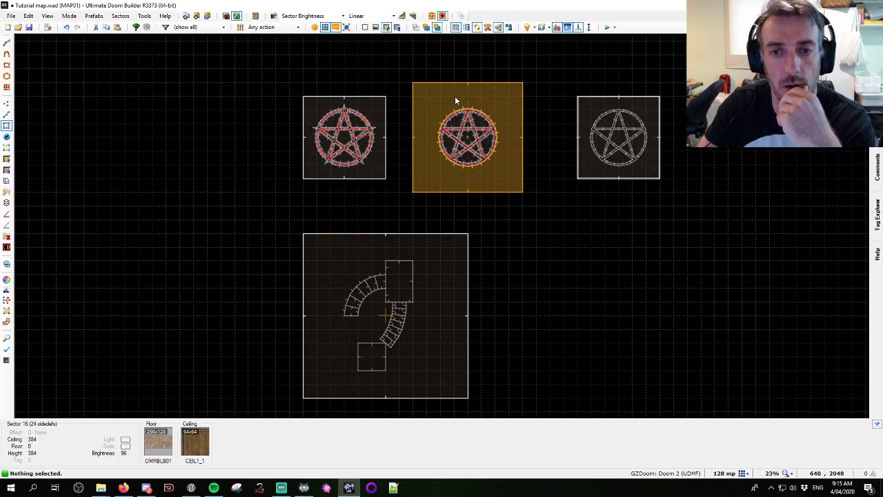
scroll(454, 101, "down", 2)
scroll(465, 86, "up", 2)
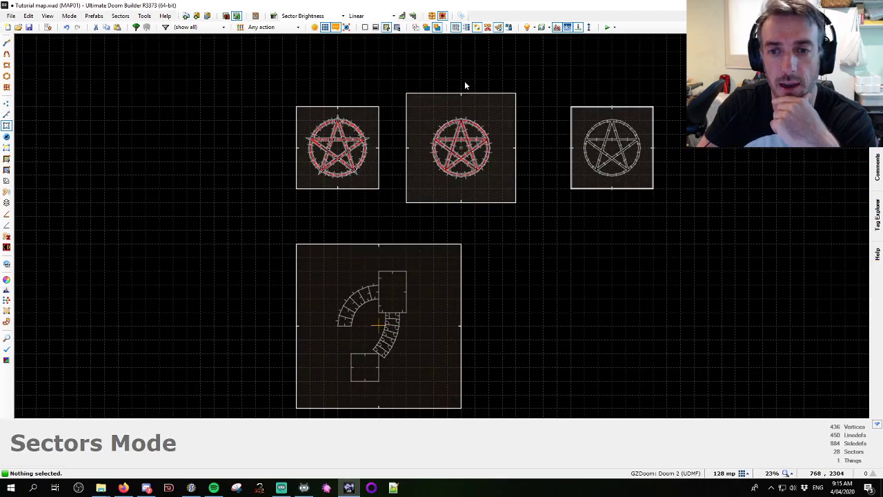
Examine the middle room's textured pentagram up close and compare it with the pentagrams on either side
scroll(465, 86, "up", 1)
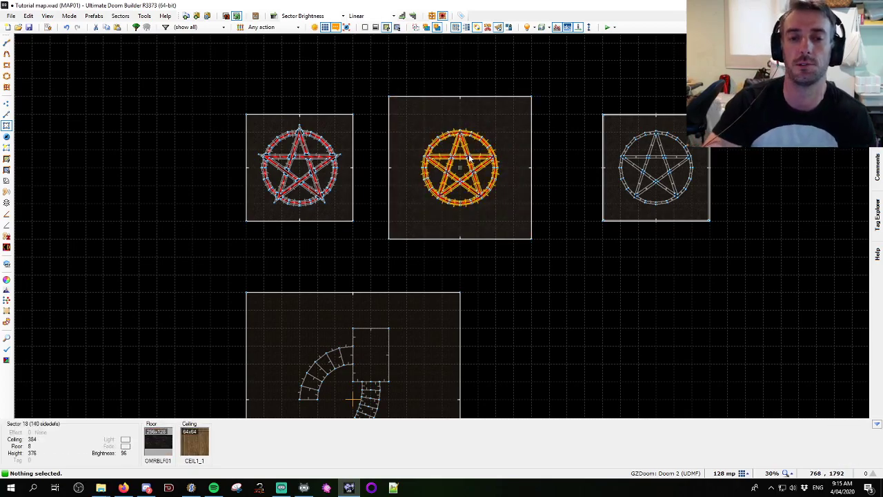
scroll(467, 116, "up", 2)
scroll(466, 116, "up", 2)
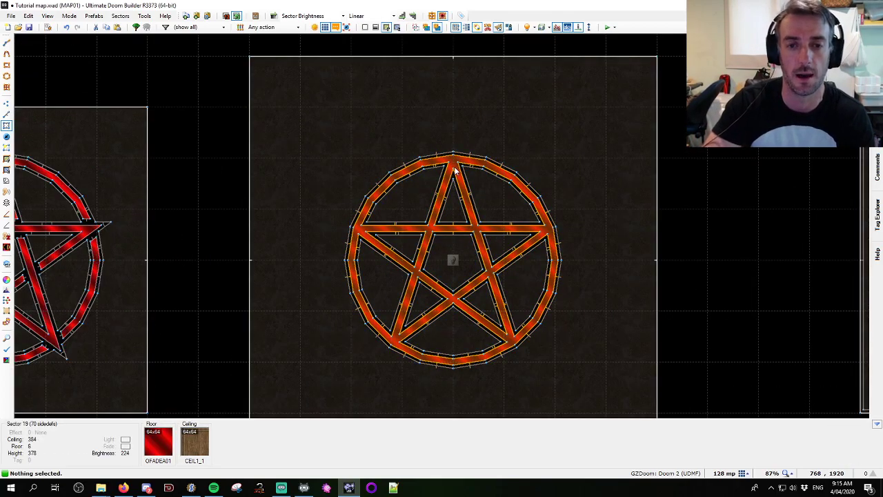
scroll(456, 171, "down", 5)
scroll(455, 171, "up", 5)
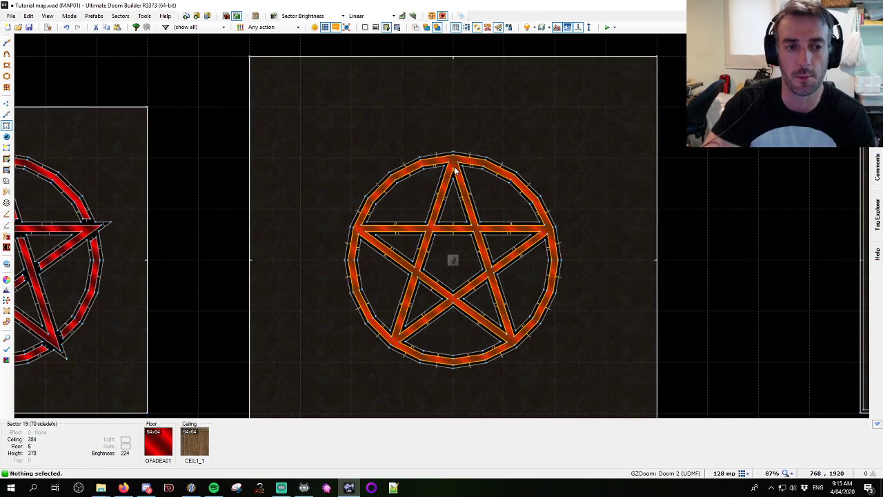
scroll(455, 171, "down", 3)
scroll(455, 171, "up", 1)
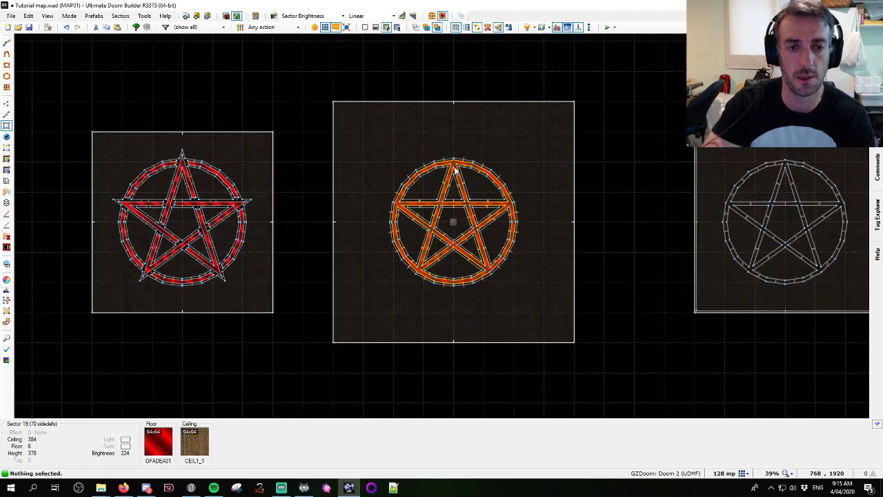
scroll(453, 171, "up", 2)
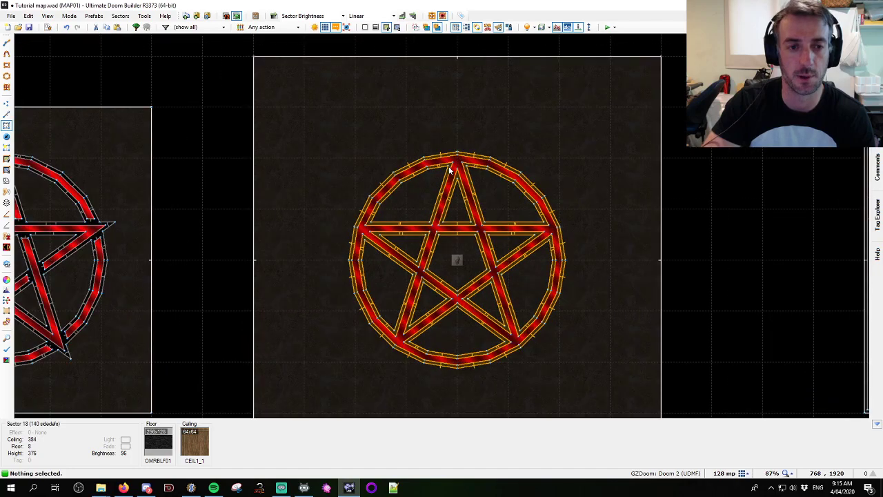
scroll(454, 171, "down", 2)
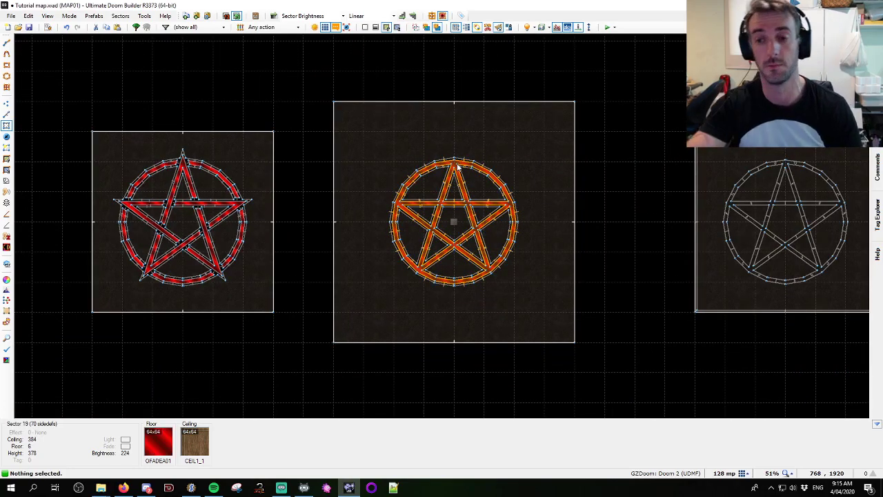
scroll(456, 166, "down", 2)
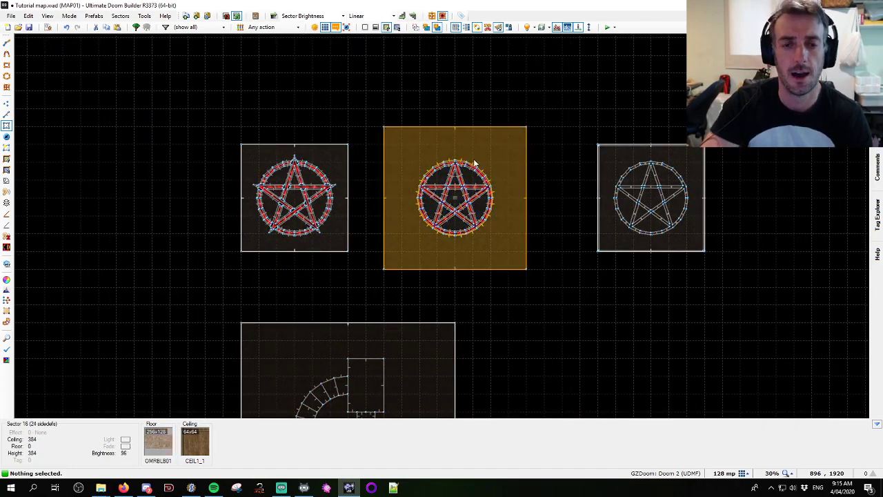
scroll(452, 153, "up", 2)
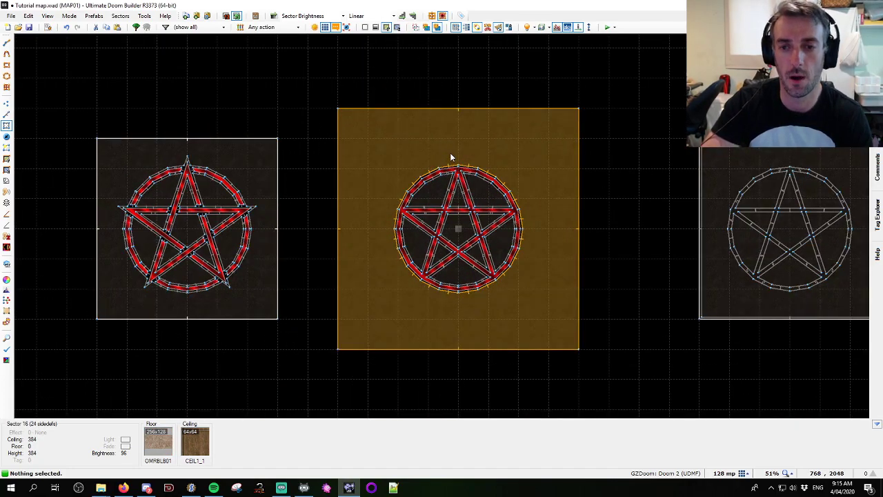
scroll(556, 169, "down", 2)
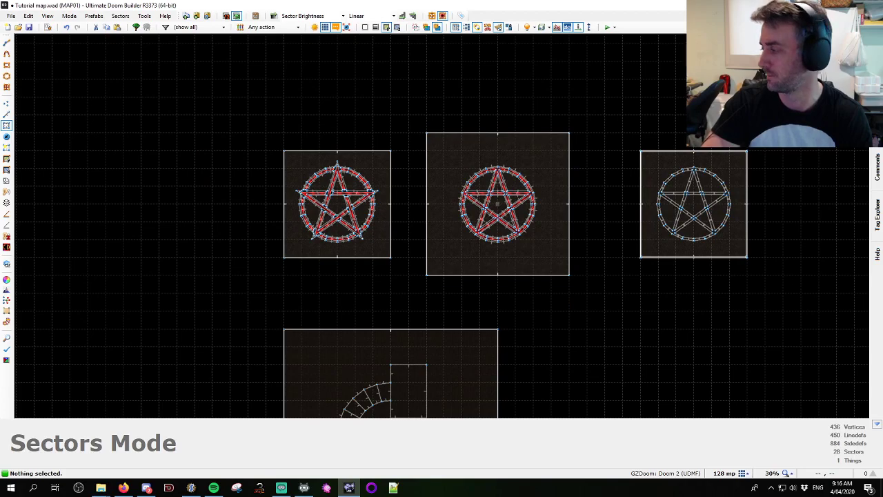